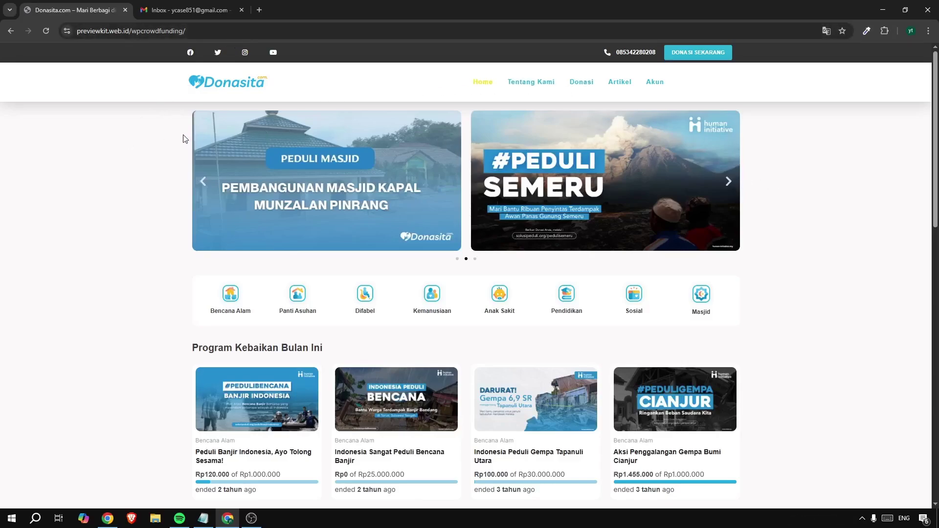
Cycle backward and forward through the homepage campaign banner slider
{"action": "left_click", "coordinate": [205, 187]}
{"action": "left_click", "coordinate": [206, 187]}
{"action": "left_click", "coordinate": [206, 187]}
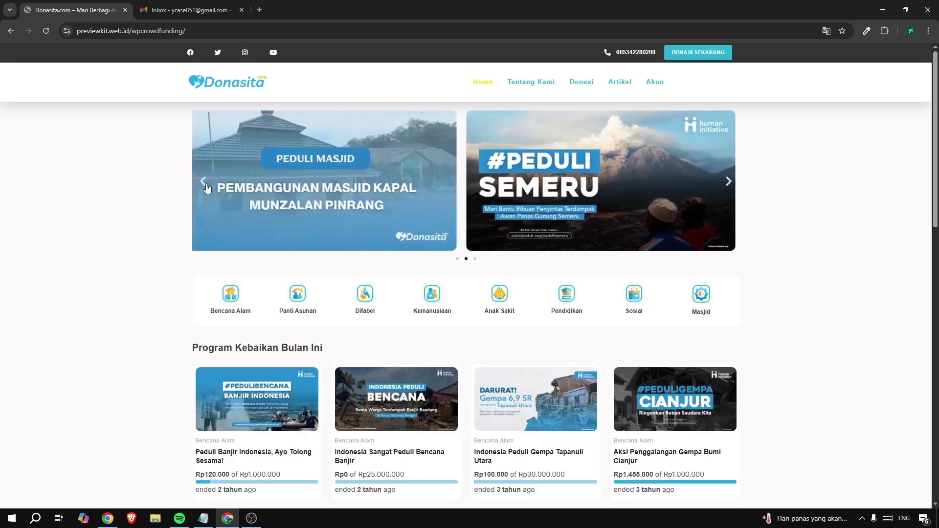
{"action": "left_click", "coordinate": [206, 187]}
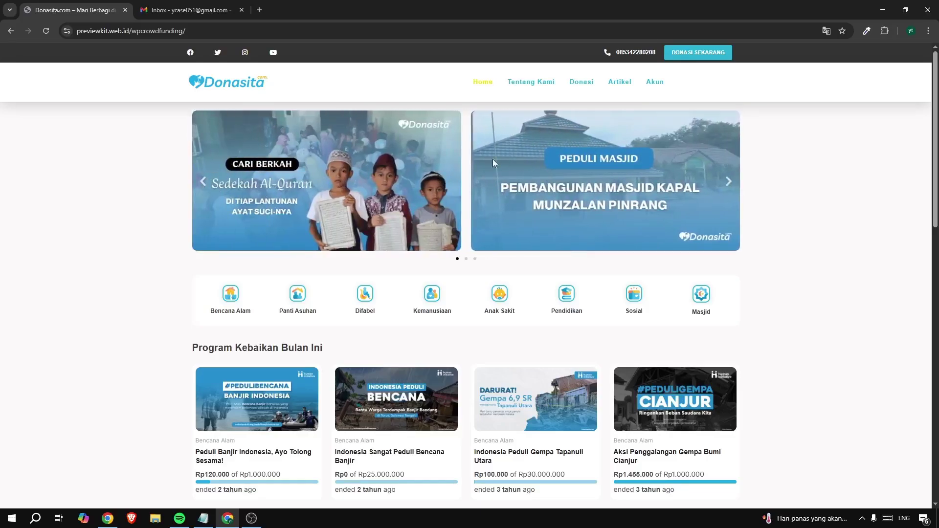
{"action": "left_click", "coordinate": [727, 187]}
{"action": "left_click", "coordinate": [728, 187]}
{"action": "left_click", "coordinate": [728, 188]}
{"action": "left_click", "coordinate": [728, 187]}
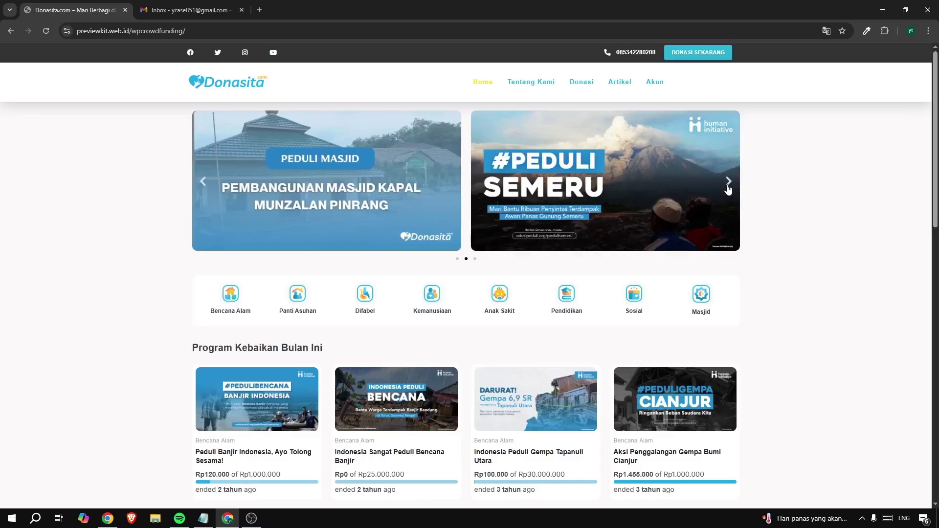
{"action": "left_click", "coordinate": [728, 187]}
{"action": "left_click", "coordinate": [728, 188]}
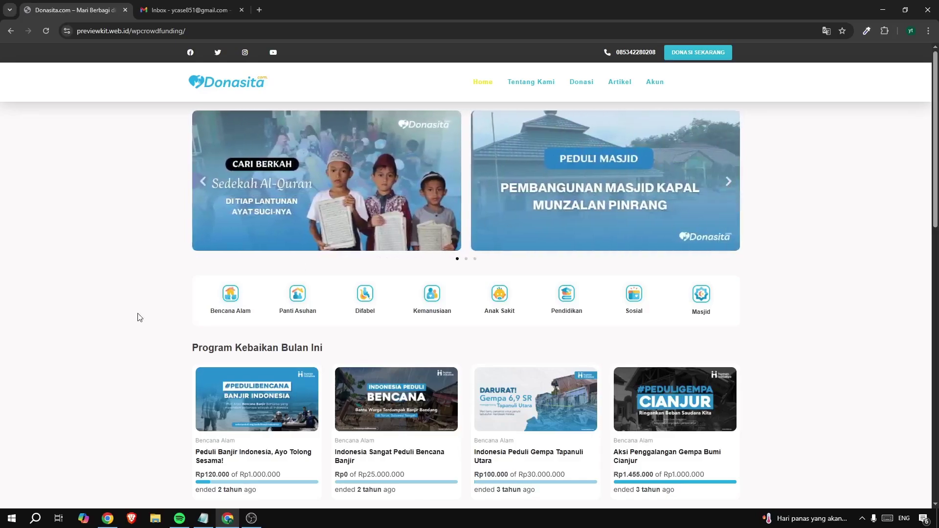
Inspect the homepage heading and a campaign card's Rp120.000 collected and Rp1.000.000 target amounts
{"action": "scroll", "coordinate": [138, 317], "scroll_direction": "down", "scroll_amount": 3}
{"action": "scroll", "coordinate": [250, 201], "scroll_direction": "up", "scroll_amount": 1}
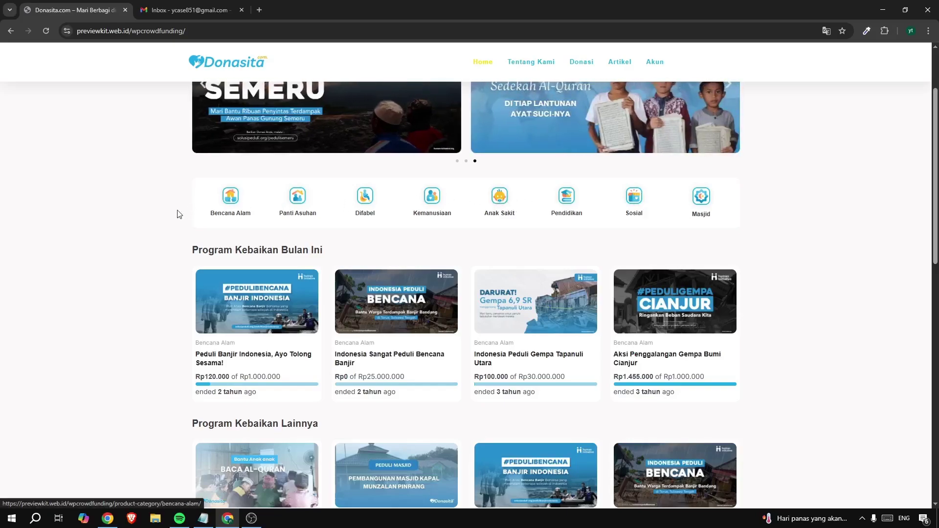
{"action": "scroll", "coordinate": [128, 222], "scroll_direction": "down", "scroll_amount": 2}
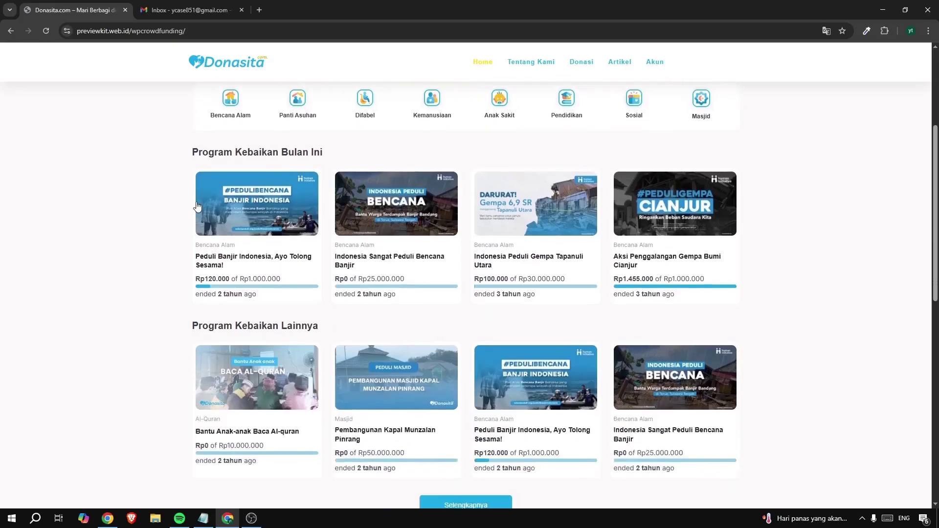
{"action": "left_click_drag", "start_coordinate": [209, 153], "coordinate": [417, 155]}
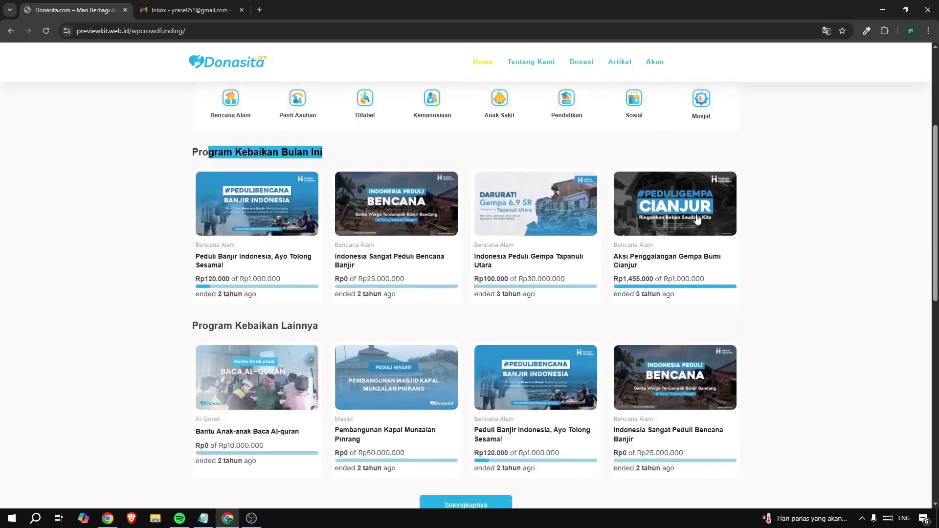
{"action": "left_click", "coordinate": [804, 220]}
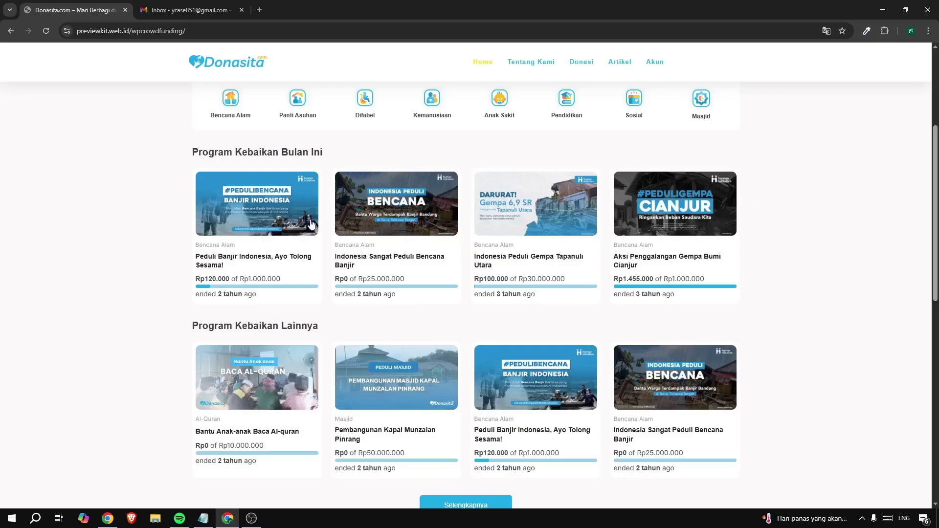
{"action": "scroll", "coordinate": [643, 266], "scroll_direction": "down", "scroll_amount": 3}
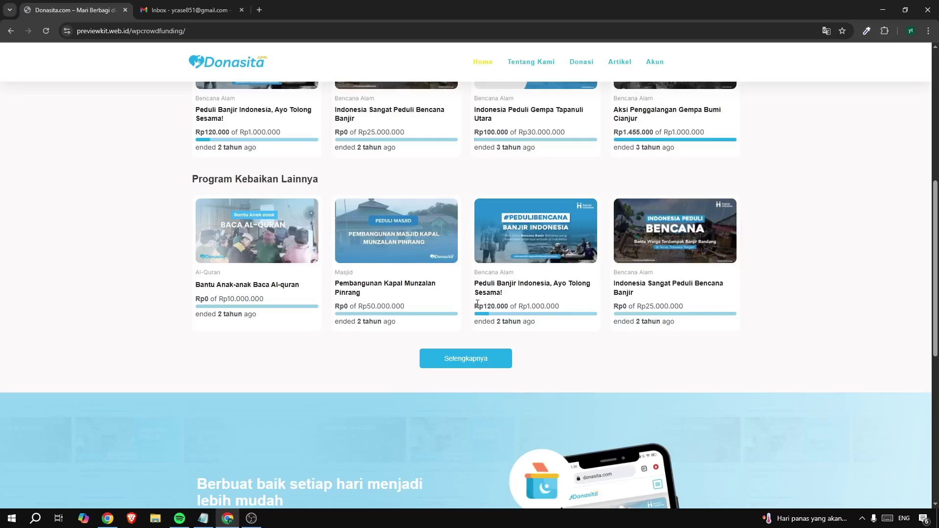
{"action": "left_click_drag", "start_coordinate": [477, 303], "coordinate": [496, 306]}
{"action": "left_click", "coordinate": [518, 303]}
{"action": "left_click_drag", "start_coordinate": [518, 304], "coordinate": [552, 306]}
{"action": "left_click", "coordinate": [553, 306]}
{"action": "left_click_drag", "start_coordinate": [509, 306], "coordinate": [474, 306]}
{"action": "left_click", "coordinate": [477, 306]}
Scroll through the rest of the homepage, then view the Tentang Kami about page
{"action": "scroll", "coordinate": [317, 336], "scroll_direction": "down", "scroll_amount": 1}
{"action": "scroll", "coordinate": [316, 336], "scroll_direction": "down", "scroll_amount": 5}
{"action": "scroll", "coordinate": [314, 336], "scroll_direction": "up", "scroll_amount": 6}
{"action": "scroll", "coordinate": [313, 336], "scroll_direction": "down", "scroll_amount": 6}
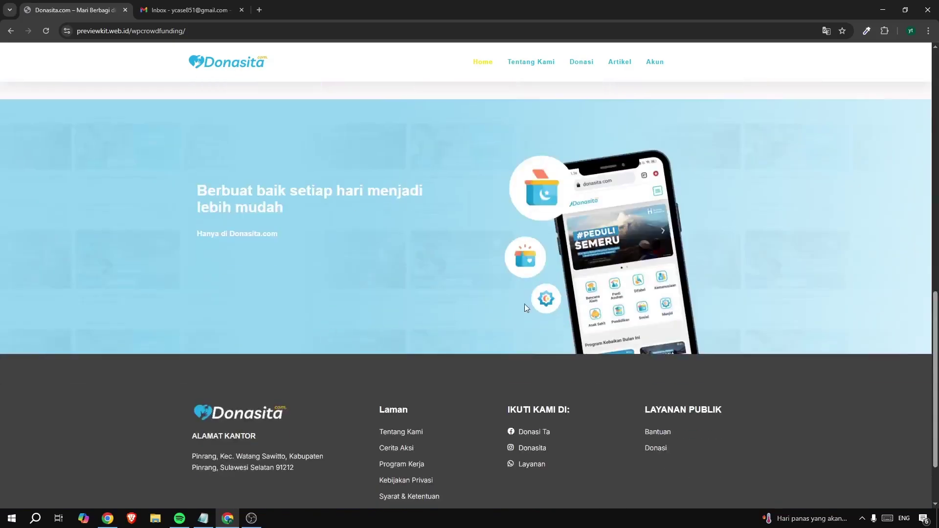
{"action": "scroll", "coordinate": [566, 409], "scroll_direction": "down", "scroll_amount": 2}
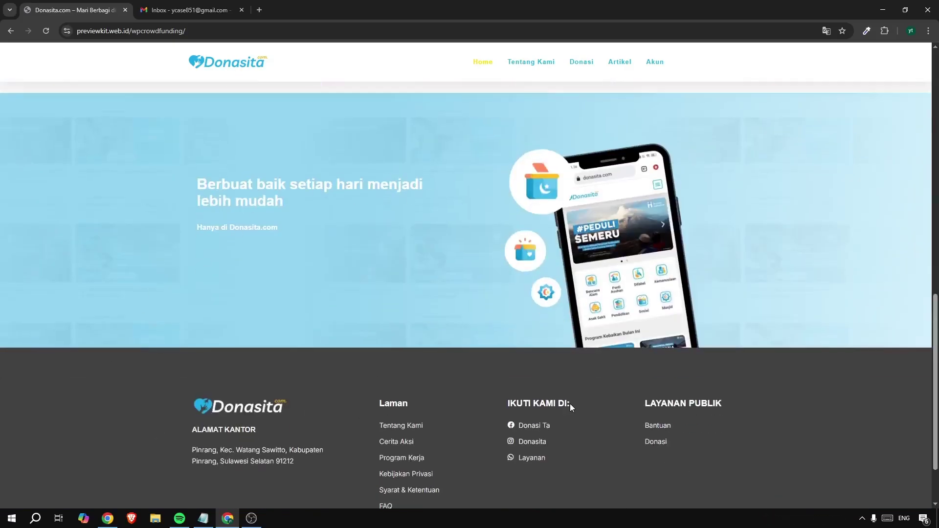
{"action": "scroll", "coordinate": [386, 317], "scroll_direction": "up", "scroll_amount": 5}
{"action": "scroll", "coordinate": [498, 266], "scroll_direction": "up", "scroll_amount": 10}
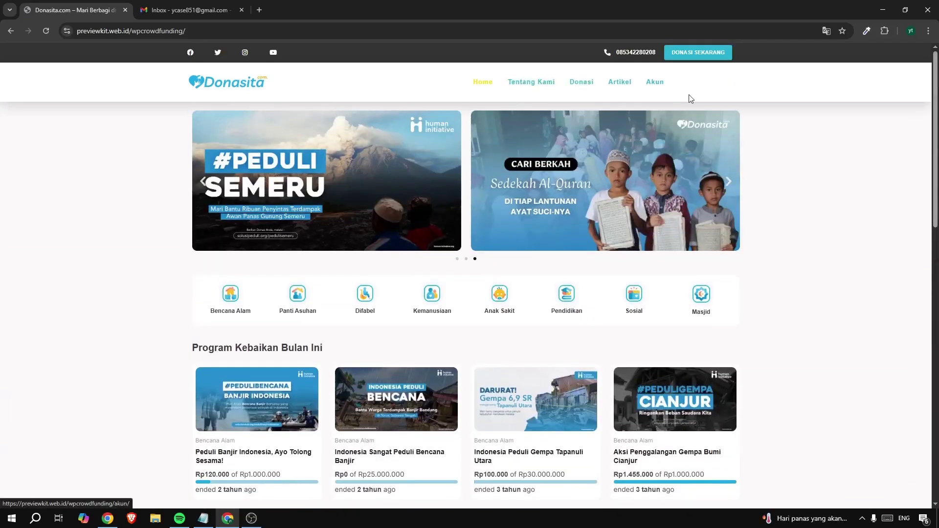
{"action": "left_click", "coordinate": [510, 89]}
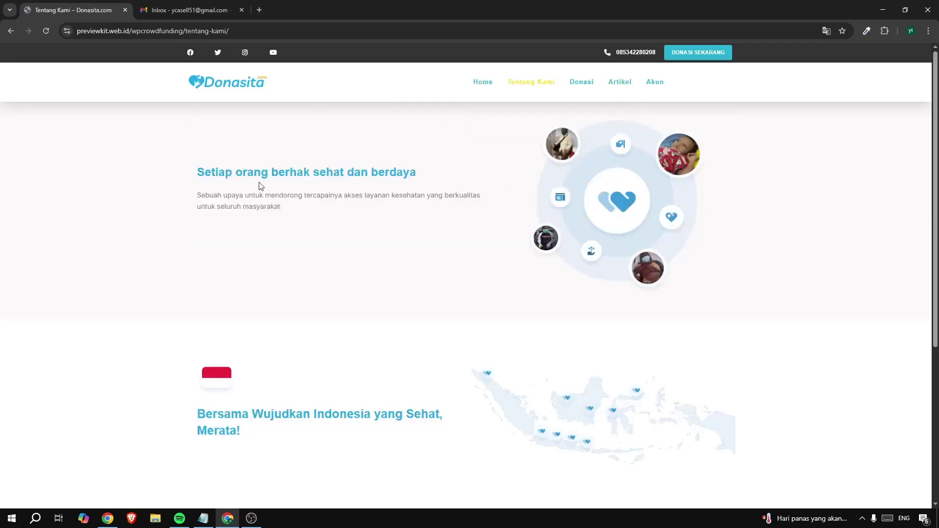
{"action": "scroll", "coordinate": [503, 215], "scroll_direction": "down", "scroll_amount": 5}
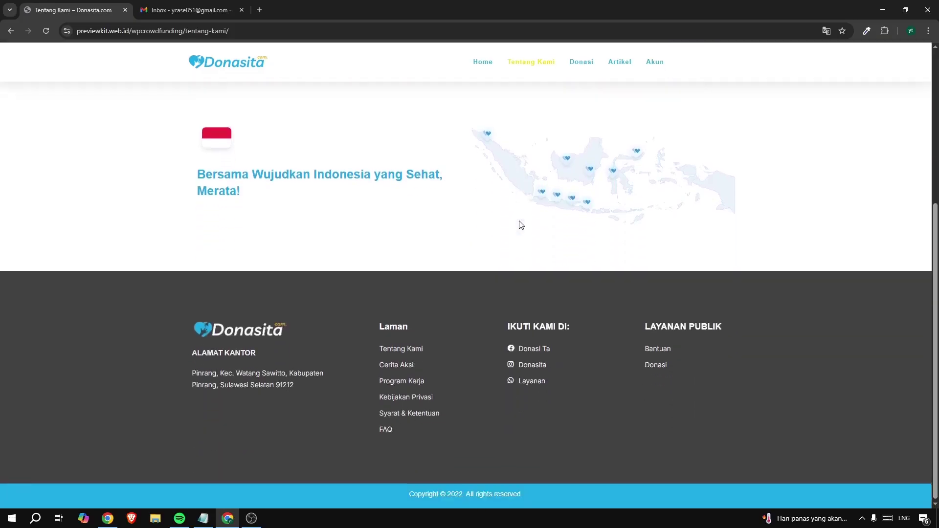
{"action": "scroll", "coordinate": [518, 227], "scroll_direction": "up", "scroll_amount": 5}
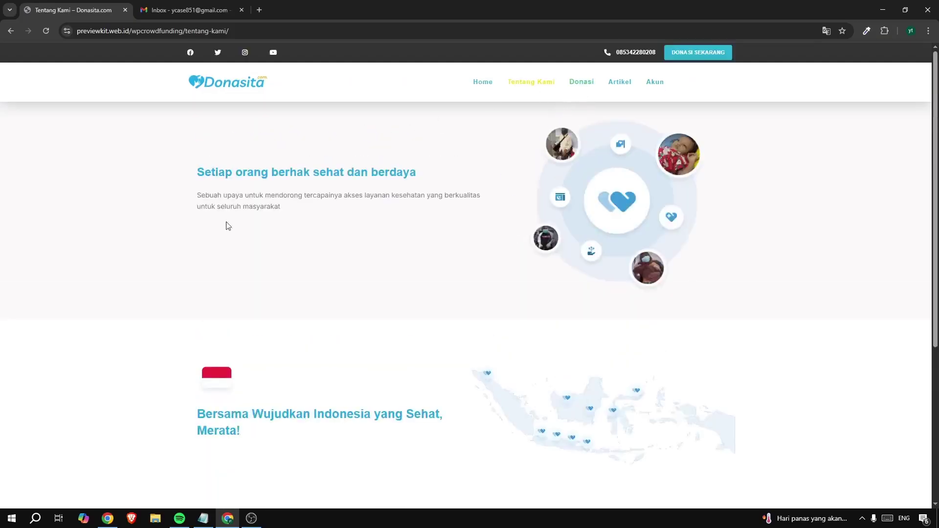
Browse the donation campaigns list, the Artikel page and the Hello world article
{"action": "left_click", "coordinate": [582, 84]}
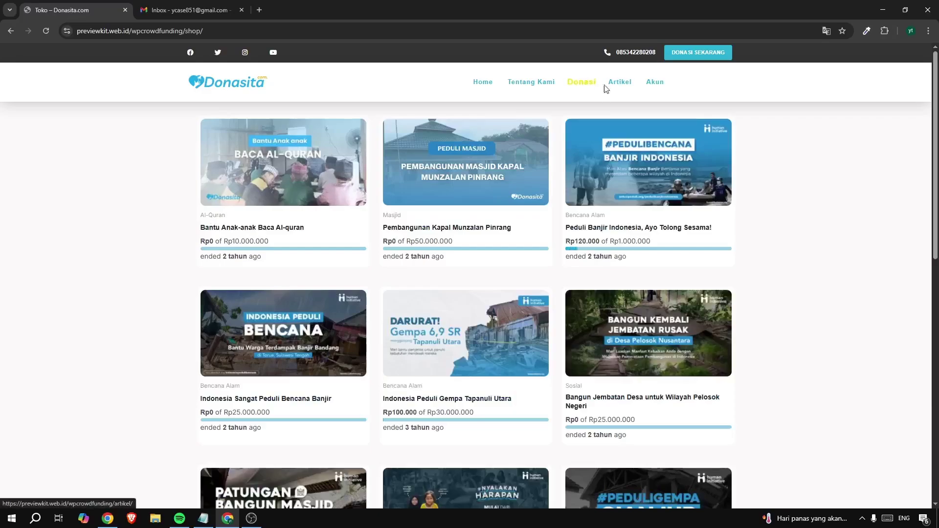
{"action": "left_click", "coordinate": [619, 85]}
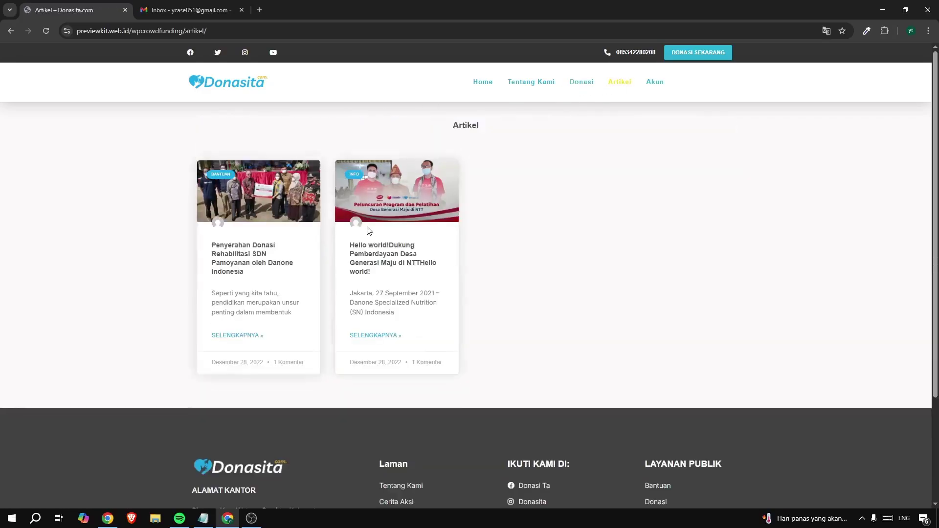
{"action": "left_click", "coordinate": [415, 206]}
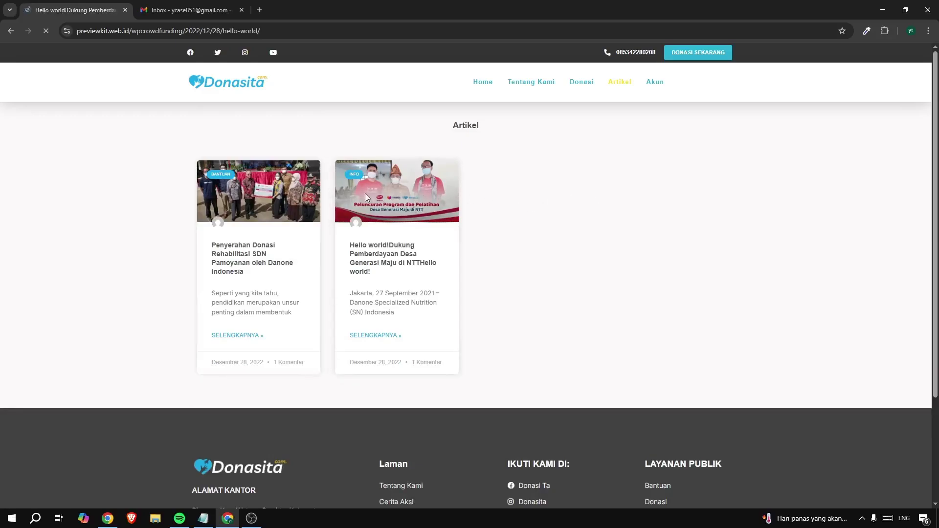
{"action": "scroll", "coordinate": [475, 196], "scroll_direction": "down", "scroll_amount": 14}
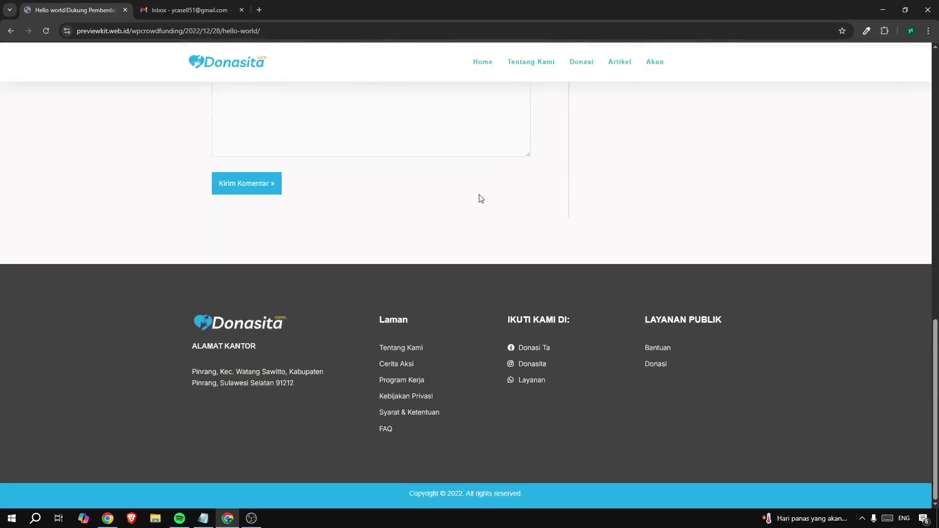
{"action": "scroll", "coordinate": [478, 199], "scroll_direction": "up", "scroll_amount": 14}
{"action": "scroll", "coordinate": [593, 164], "scroll_direction": "up", "scroll_amount": 1}
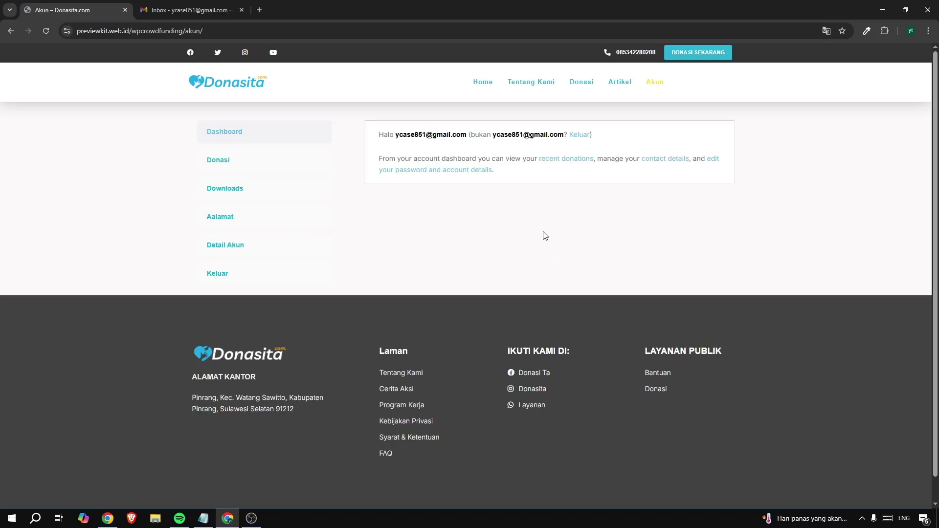
View the two completed donations under Donasi in the account, then go back Home
{"action": "left_click", "coordinate": [225, 161]}
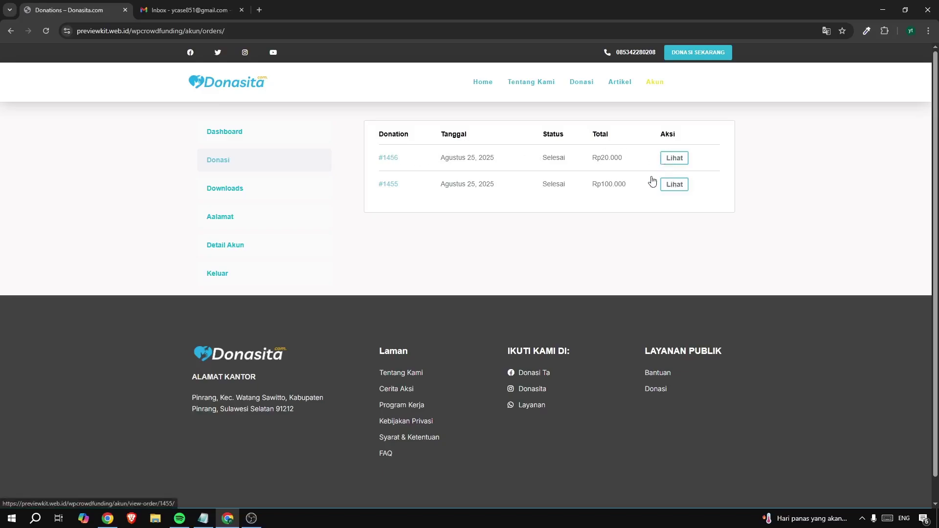
{"action": "left_click", "coordinate": [483, 82]}
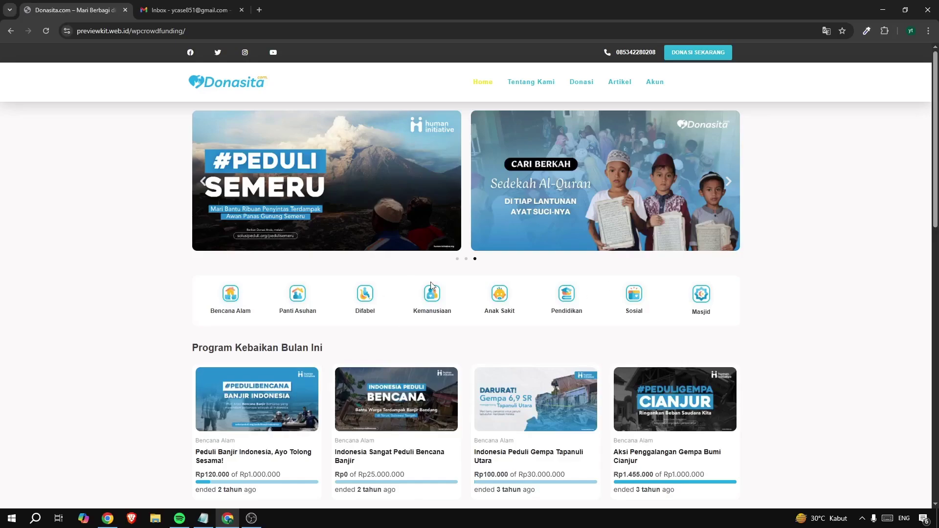
Find the Peduli Banjir Indonesia card showing Rp120.000 raised and open its campaign page
{"action": "scroll", "coordinate": [831, 313], "scroll_direction": "down", "scroll_amount": 4}
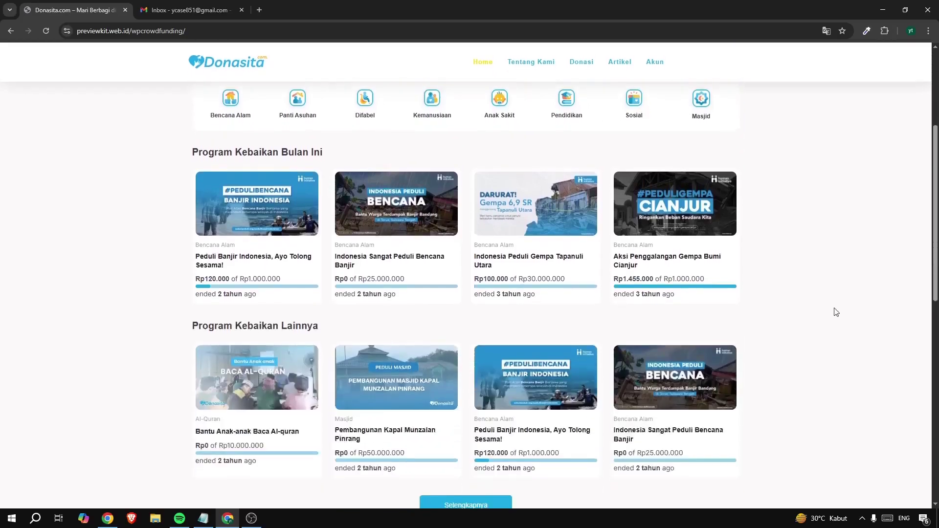
{"action": "scroll", "coordinate": [835, 312], "scroll_direction": "down", "scroll_amount": 3}
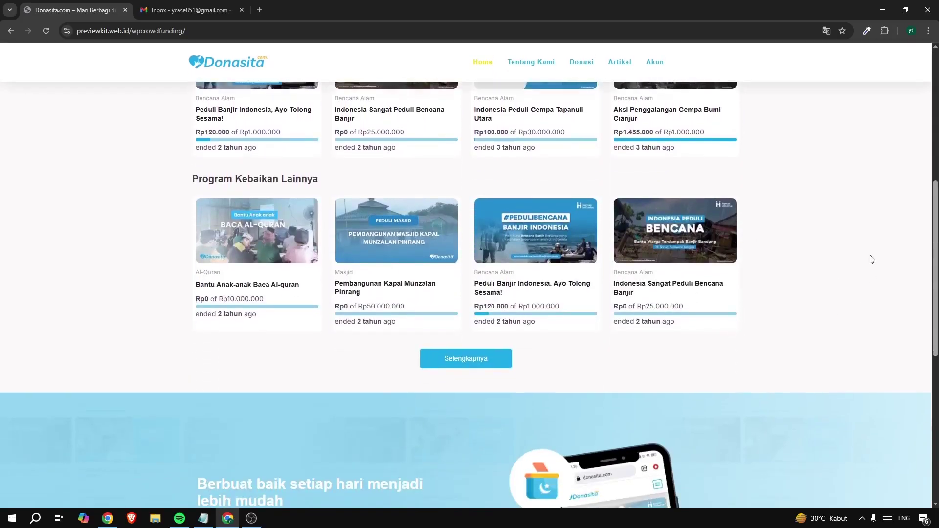
{"action": "left_click_drag", "start_coordinate": [484, 306], "coordinate": [559, 307]}
{"action": "left_click", "coordinate": [541, 230]}
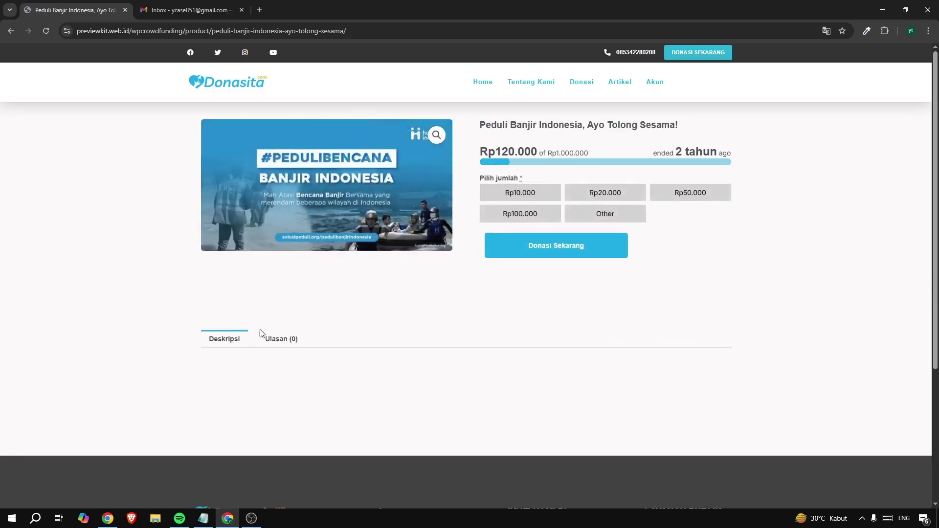
Check the campaign's Ulasan and Deskripsi tabs and review its title and raised amount
{"action": "left_click", "coordinate": [274, 340]}
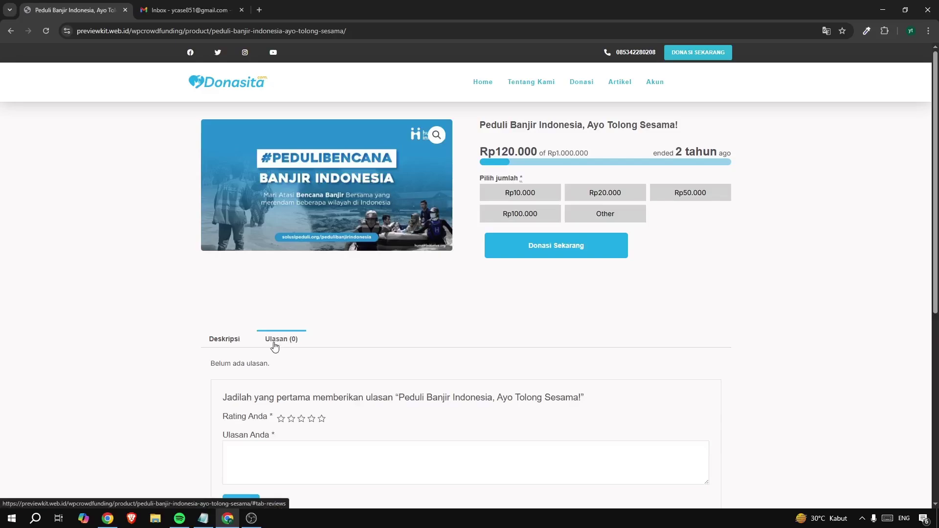
{"action": "left_click", "coordinate": [235, 341]}
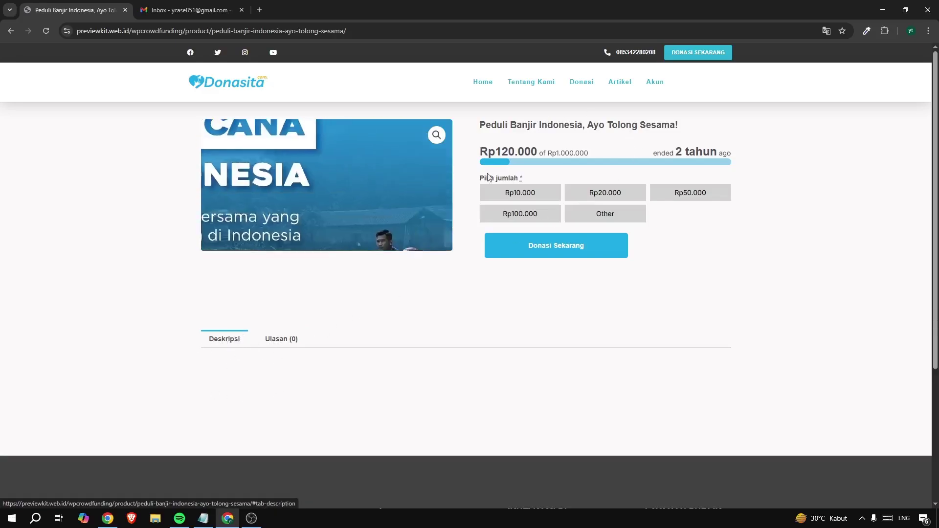
{"action": "left_click_drag", "start_coordinate": [478, 132], "coordinate": [759, 133]}
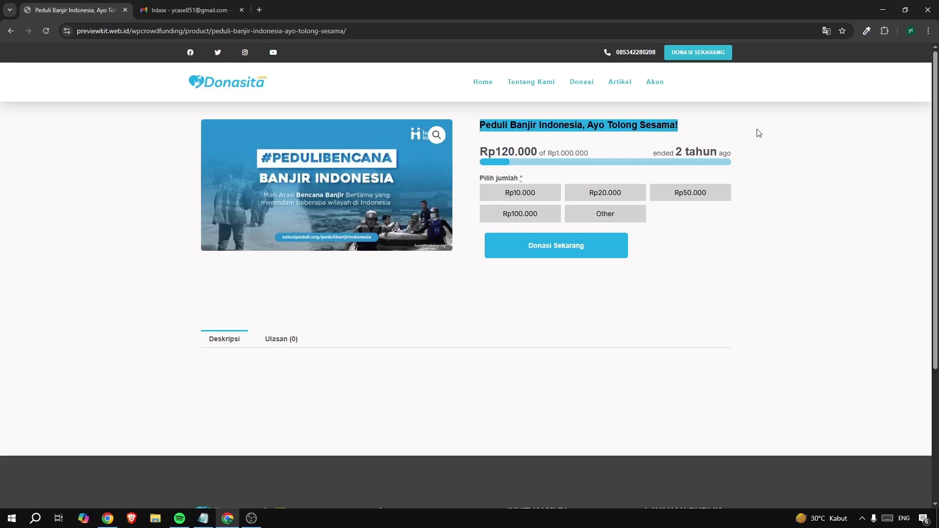
{"action": "left_click", "coordinate": [758, 133]}
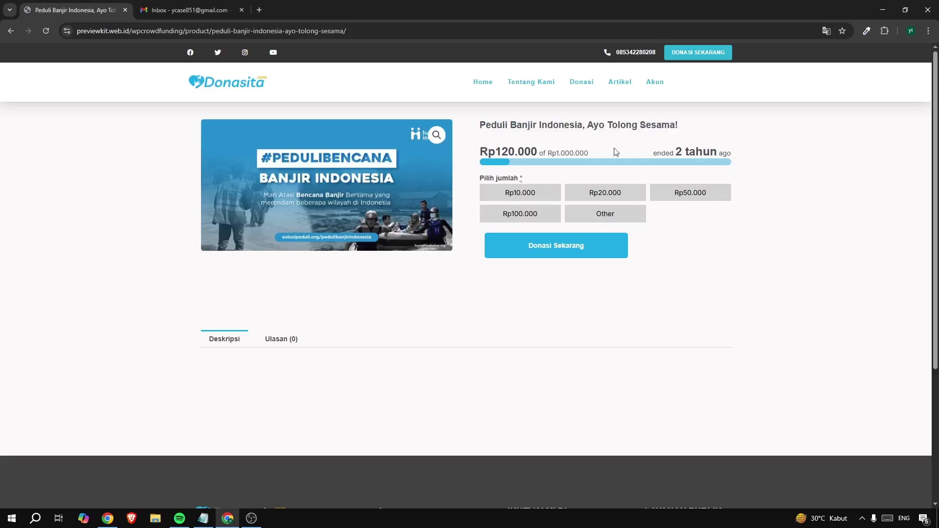
{"action": "left_click_drag", "start_coordinate": [534, 152], "coordinate": [571, 152]}
{"action": "left_click", "coordinate": [570, 152]}
Choose a custom donation amount of 300000 and submit it
{"action": "left_click", "coordinate": [607, 218]}
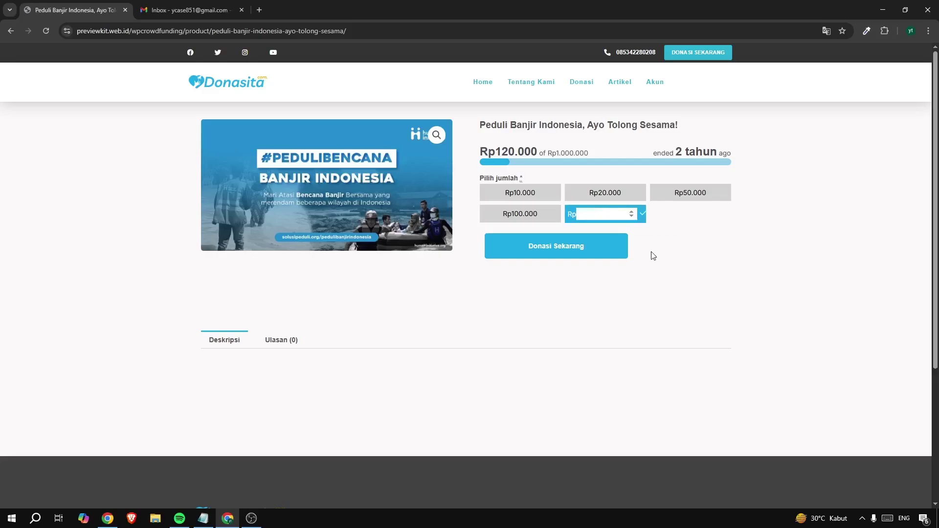
{"action": "type", "text": "300000"}
{"action": "left_click", "coordinate": [595, 256]}
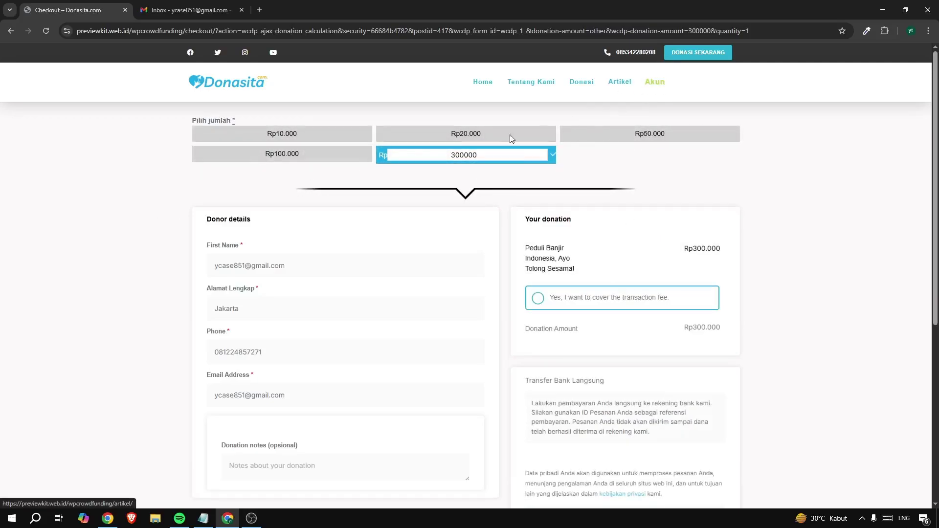
Review the Transfer Bank Langsung instructions and place the Rp300.000 donation
{"action": "scroll", "coordinate": [137, 271], "scroll_direction": "down", "scroll_amount": 1}
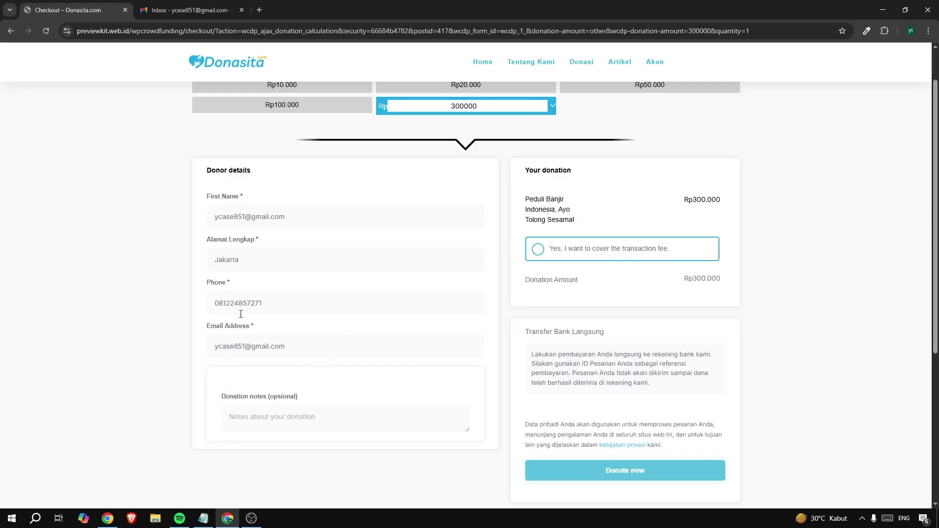
{"action": "scroll", "coordinate": [543, 337], "scroll_direction": "down", "scroll_amount": 2}
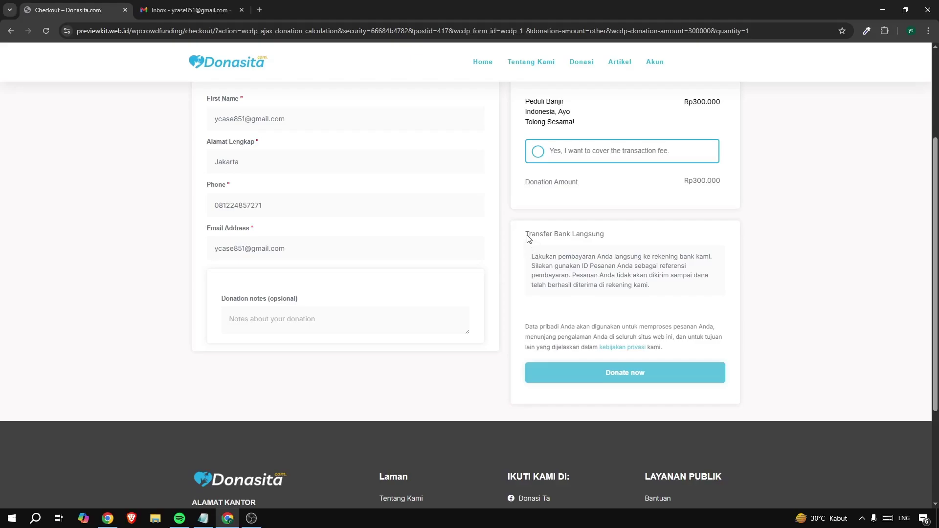
{"action": "left_click_drag", "start_coordinate": [526, 234], "coordinate": [683, 292]}
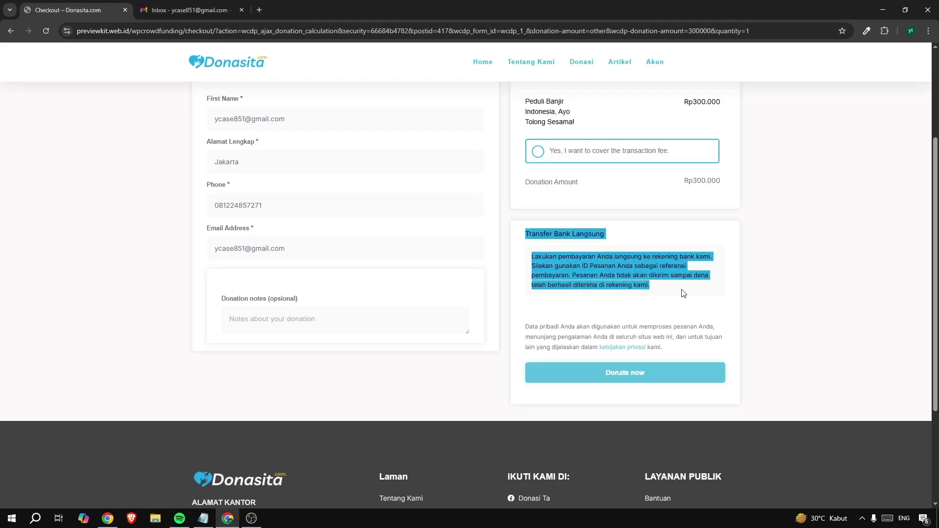
{"action": "left_click", "coordinate": [663, 278]}
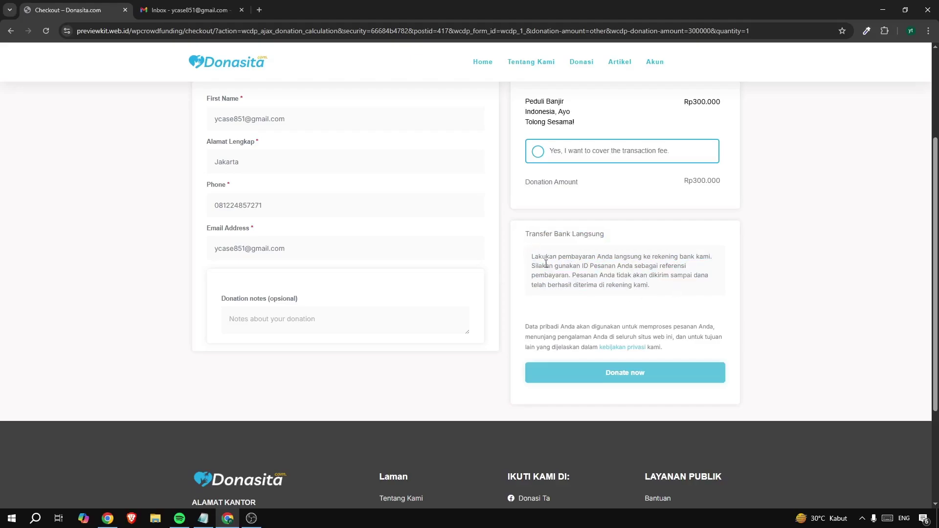
{"action": "left_click_drag", "start_coordinate": [535, 256], "coordinate": [579, 285]}
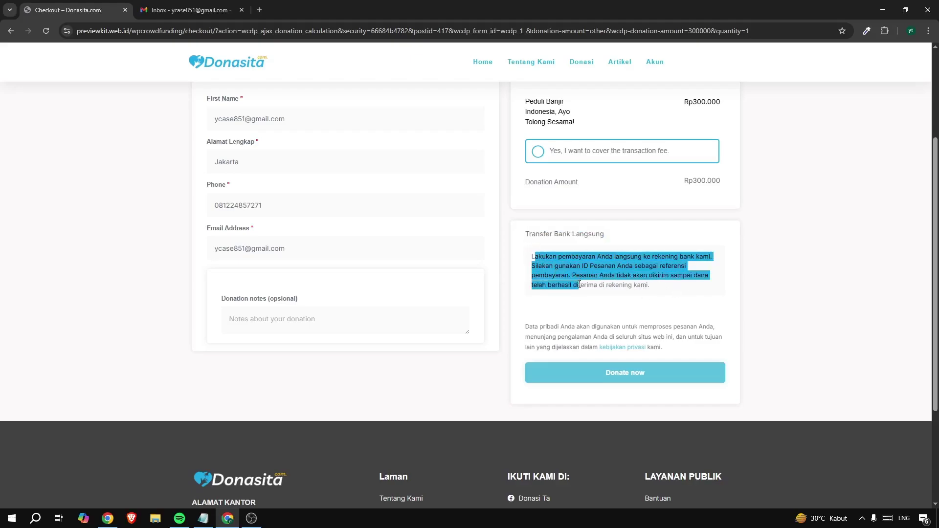
{"action": "left_click", "coordinate": [603, 371]}
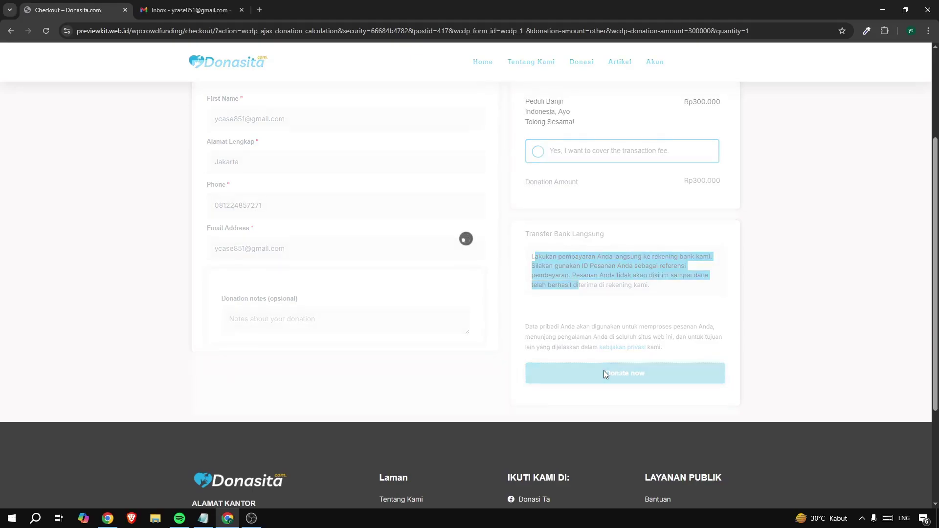
Inspect the donation number, kwp label, bank name and account number on the order-received page
{"action": "scroll", "coordinate": [598, 309], "scroll_direction": "up", "scroll_amount": 3}
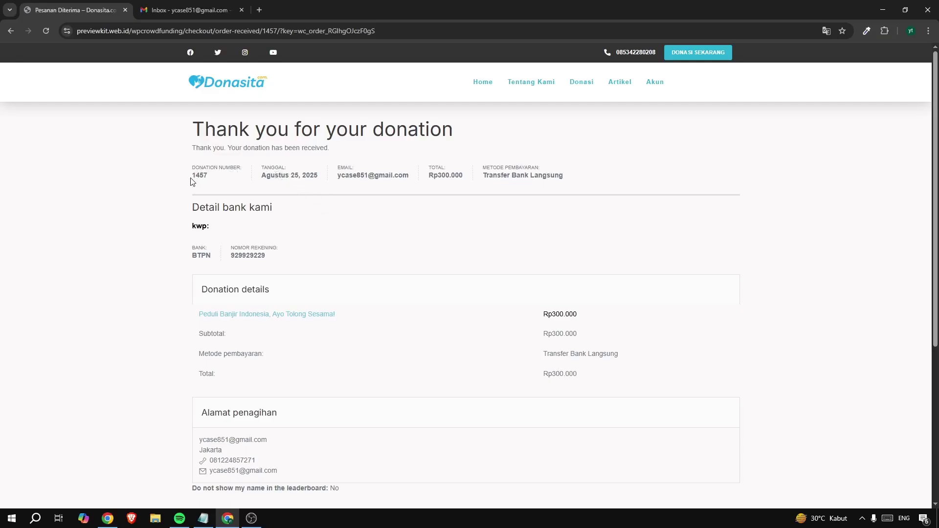
{"action": "left_click_drag", "start_coordinate": [191, 181], "coordinate": [210, 184]}
{"action": "left_click", "coordinate": [274, 177]}
{"action": "scroll", "coordinate": [268, 192], "scroll_direction": "down", "scroll_amount": 2}
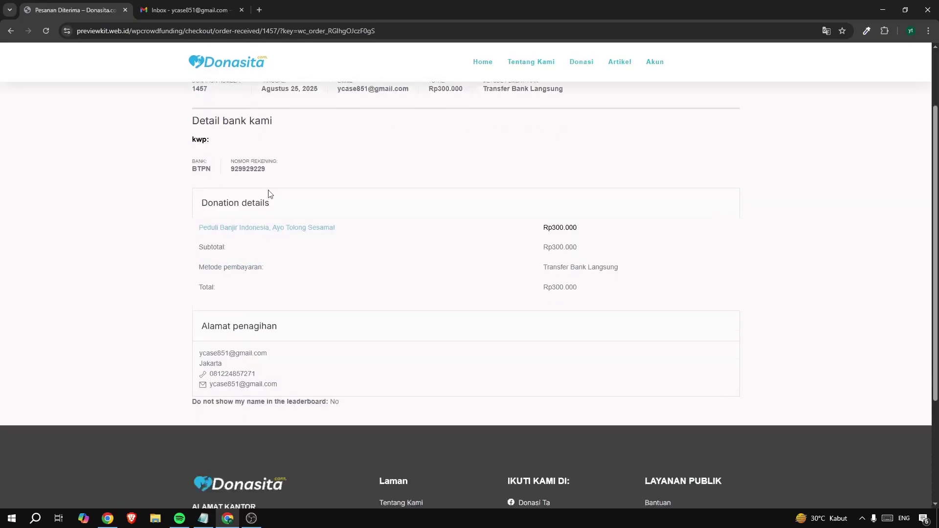
{"action": "scroll", "coordinate": [218, 159], "scroll_direction": "up", "scroll_amount": 1}
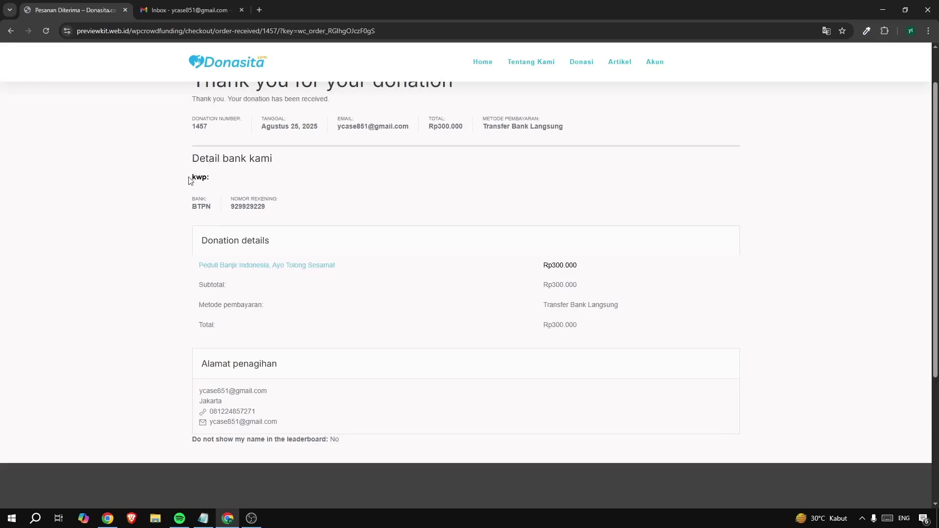
{"action": "left_click_drag", "start_coordinate": [190, 180], "coordinate": [212, 184]}
{"action": "left_click", "coordinate": [206, 177]}
{"action": "left_click_drag", "start_coordinate": [195, 198], "coordinate": [199, 205]}
{"action": "left_click_drag", "start_coordinate": [230, 208], "coordinate": [255, 208]}
Check the Rp300.000 donation shows Ditahan under Akun > Donasi, then go to the Gmail inbox
{"action": "left_click", "coordinate": [573, 191]}
{"action": "left_click", "coordinate": [655, 65]}
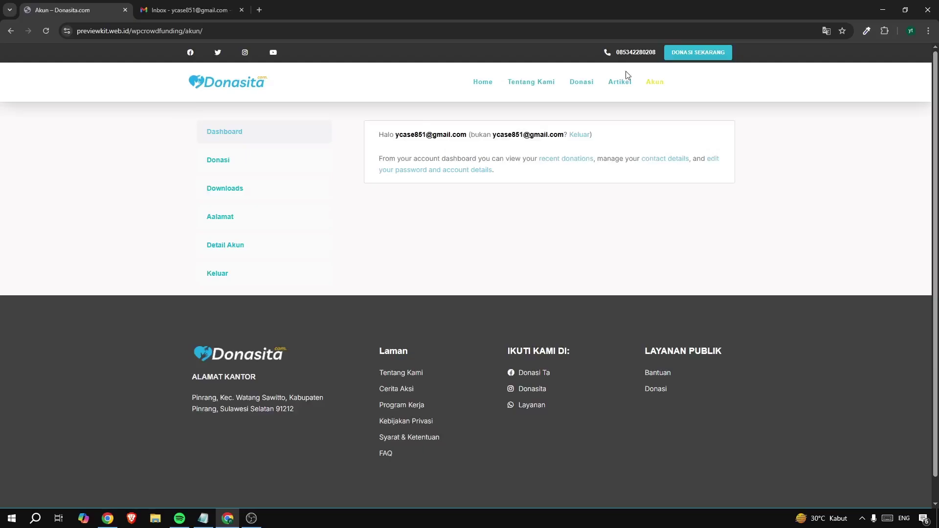
{"action": "left_click", "coordinate": [231, 164]}
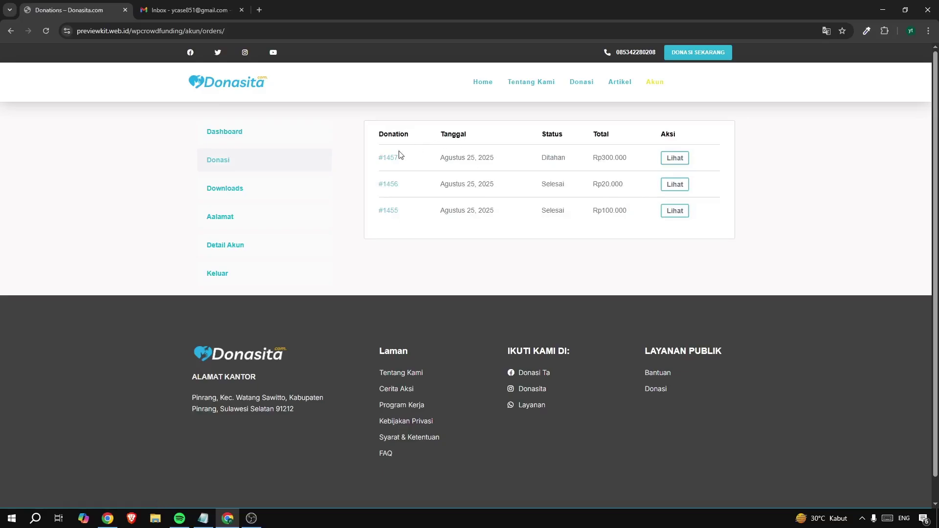
{"action": "left_click_drag", "start_coordinate": [542, 157], "coordinate": [563, 157]}
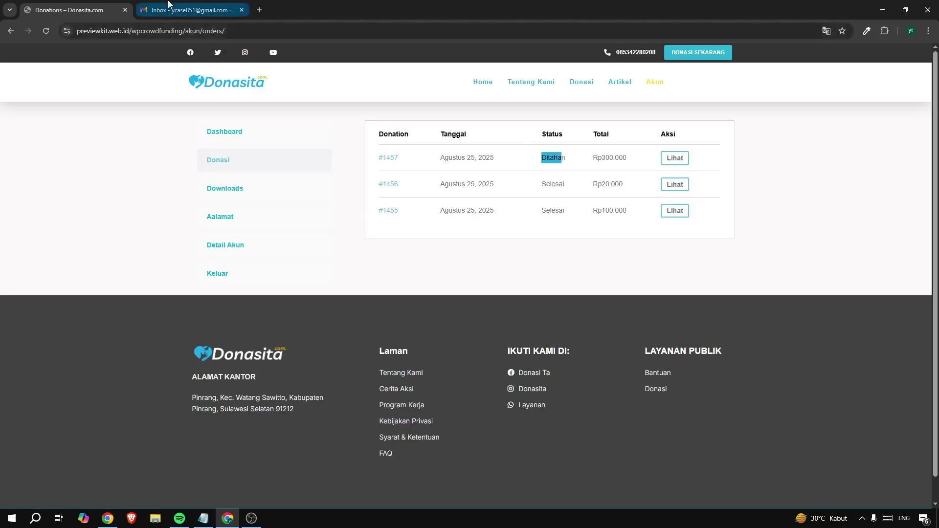
{"action": "left_click", "coordinate": [186, 10]}
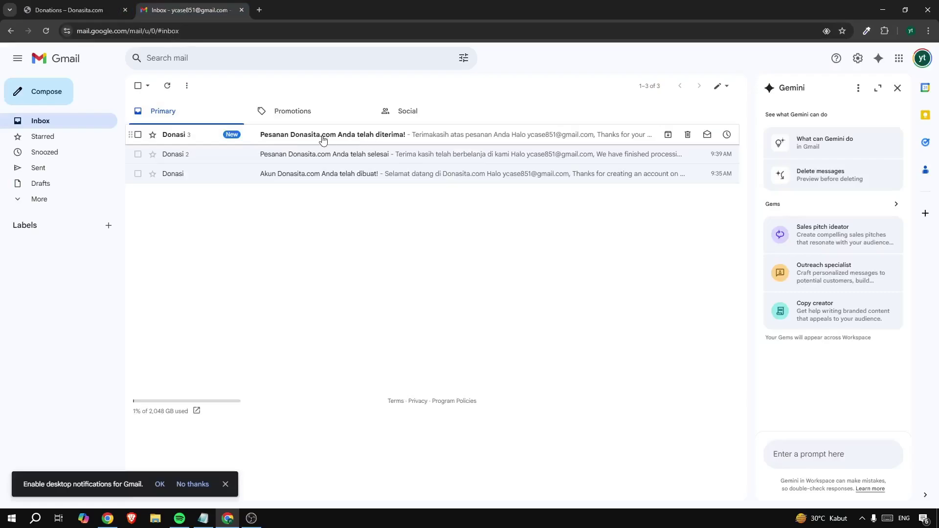
Read the 'Pesanan Donasita.com Anda telah diterima!' email, then switch to the Mailketing browser window
{"action": "left_click", "coordinate": [370, 139]}
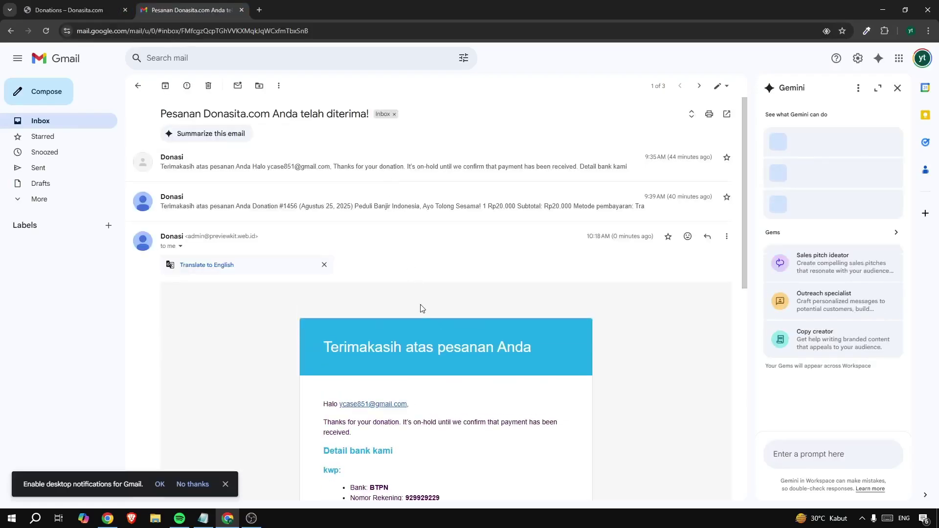
{"action": "scroll", "coordinate": [421, 307], "scroll_direction": "down", "scroll_amount": 5}
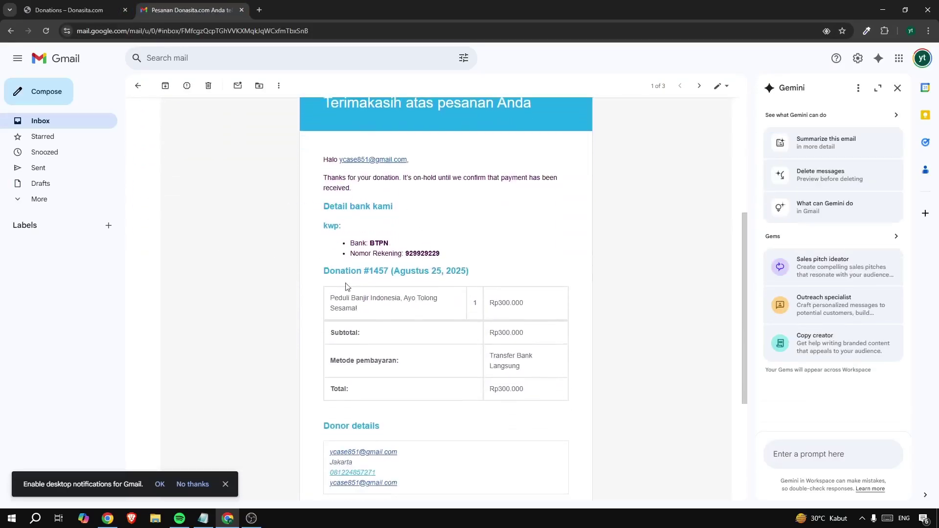
{"action": "scroll", "coordinate": [343, 293], "scroll_direction": "up", "scroll_amount": 1}
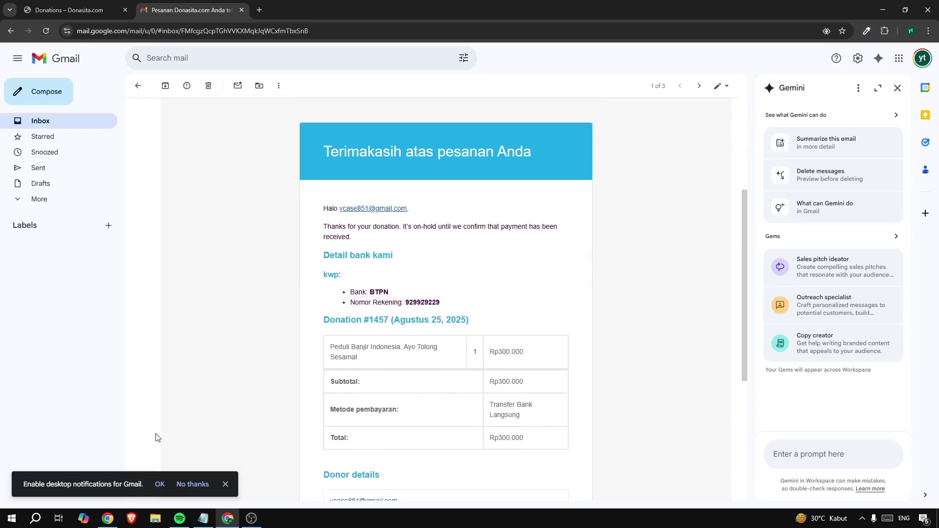
{"action": "left_click", "coordinate": [108, 518]}
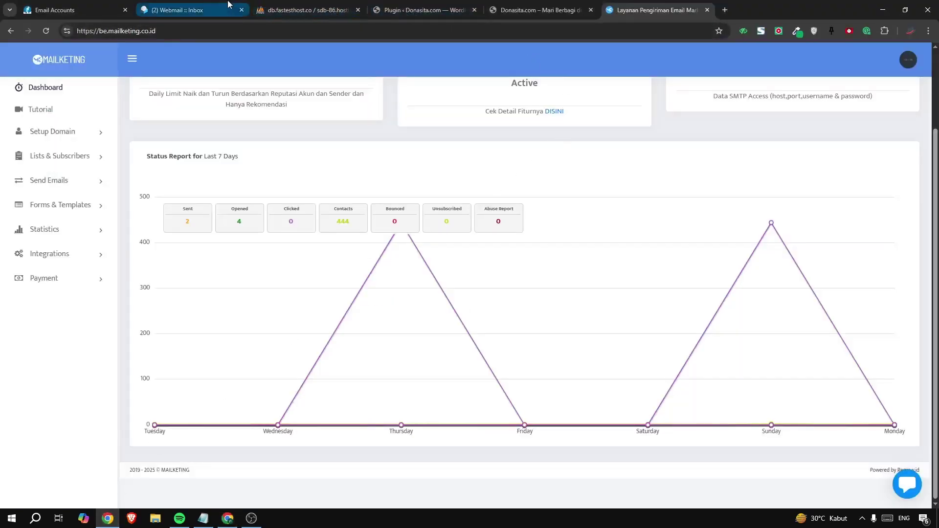
Close Mailketing and open the newest Pesanan baru notification in Roundcube Webmail
{"action": "left_click", "coordinate": [707, 9]}
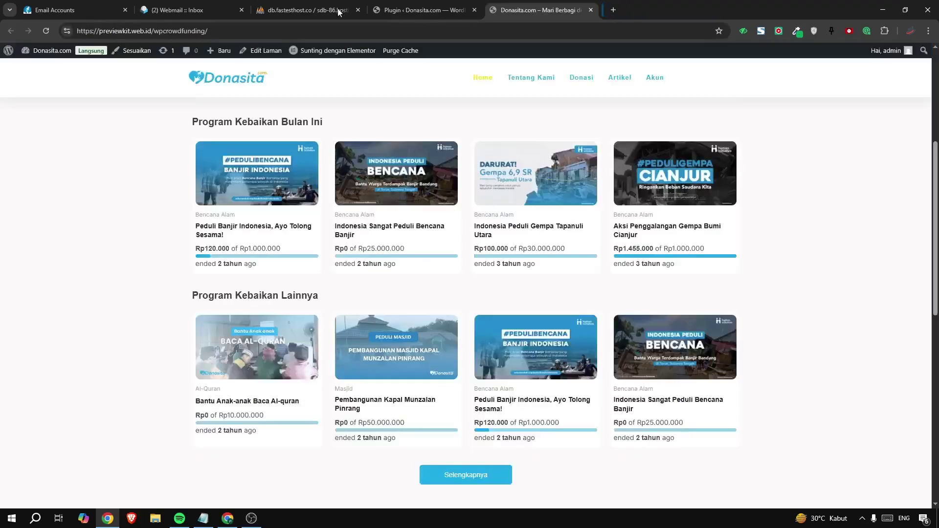
{"action": "left_click", "coordinate": [191, 11]}
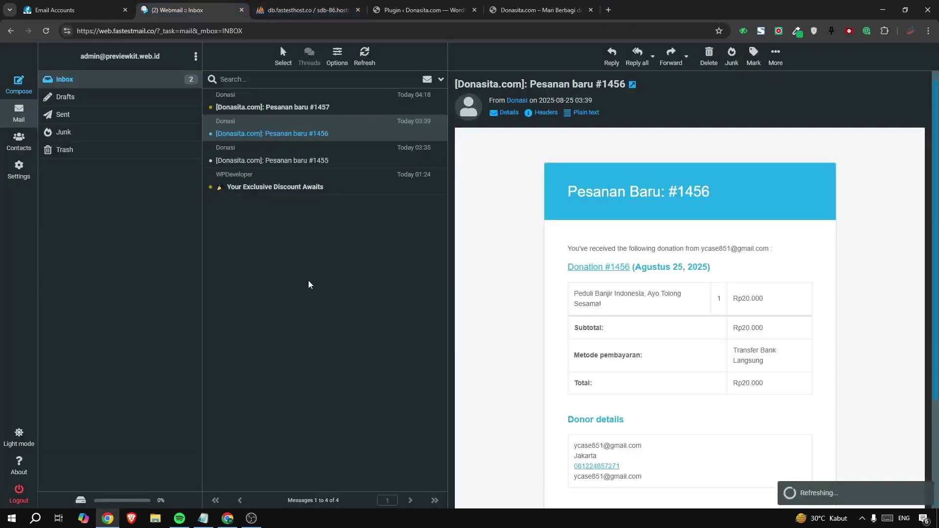
{"action": "left_click", "coordinate": [298, 112]}
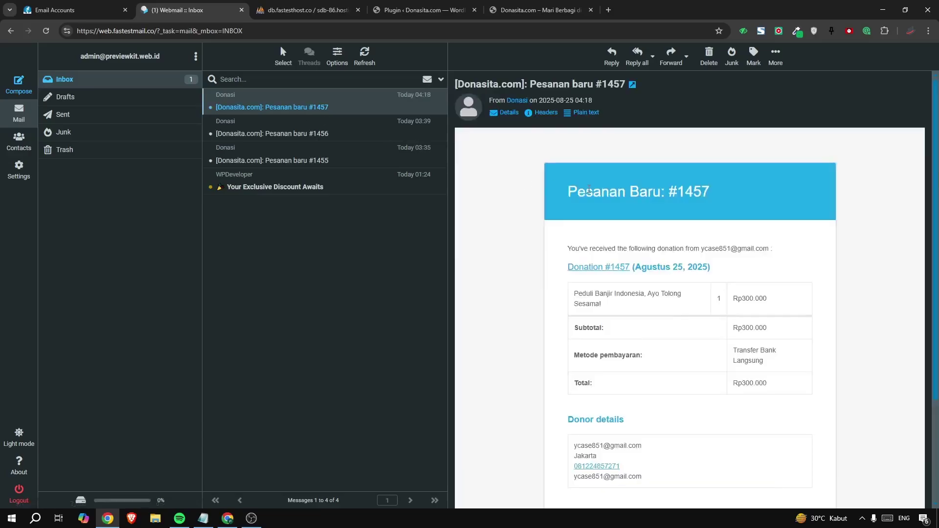
{"action": "left_click_drag", "start_coordinate": [585, 192], "coordinate": [695, 190]}
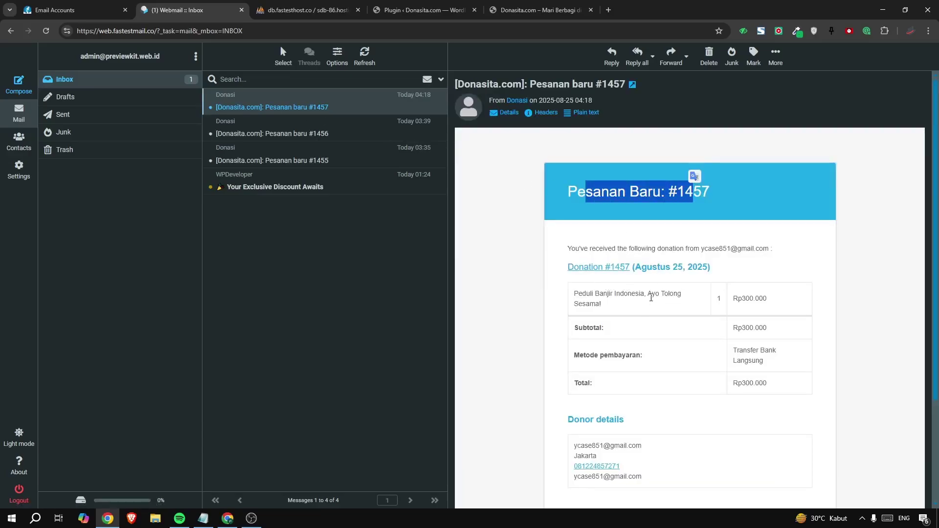
{"action": "scroll", "coordinate": [651, 297], "scroll_direction": "down", "scroll_amount": 2}
{"action": "scroll", "coordinate": [651, 298], "scroll_direction": "up", "scroll_amount": 1}
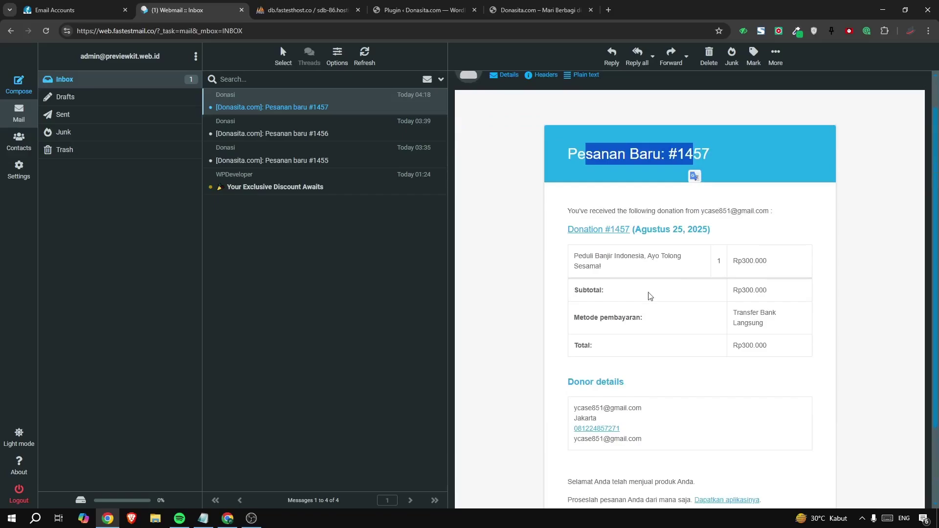
{"action": "left_click", "coordinate": [650, 296]}
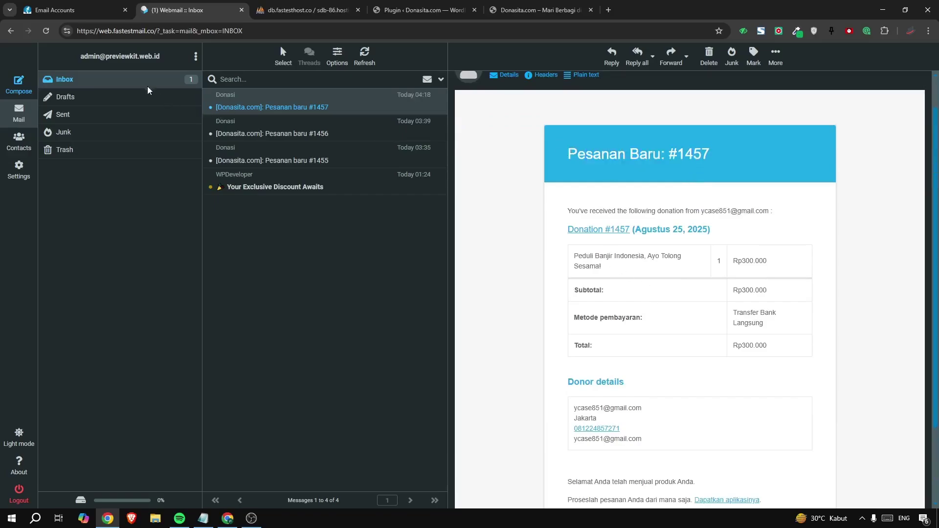
Review the order #1457 heading and opening line, then return to the WordPress Plugins tab
{"action": "left_click_drag", "start_coordinate": [101, 56], "coordinate": [133, 58]}
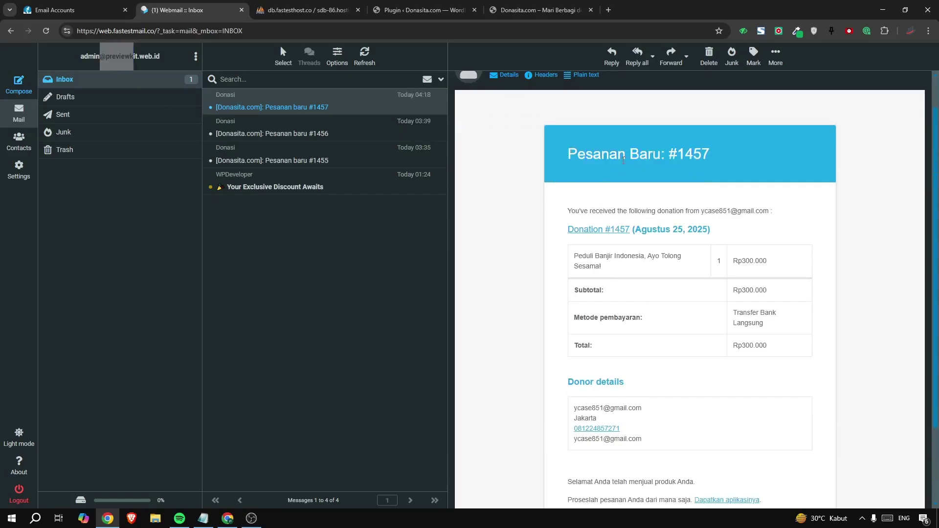
{"action": "left_click_drag", "start_coordinate": [567, 156], "coordinate": [668, 212]}
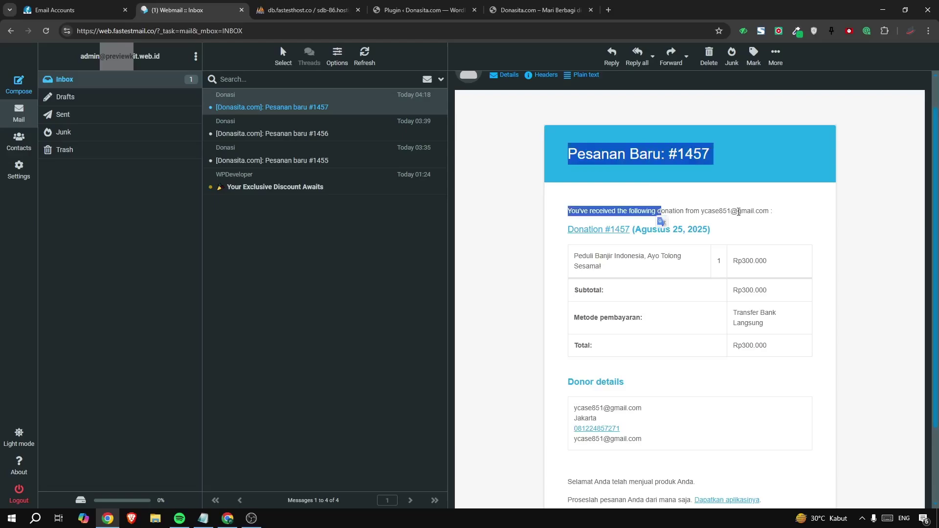
{"action": "left_click", "coordinate": [738, 211]}
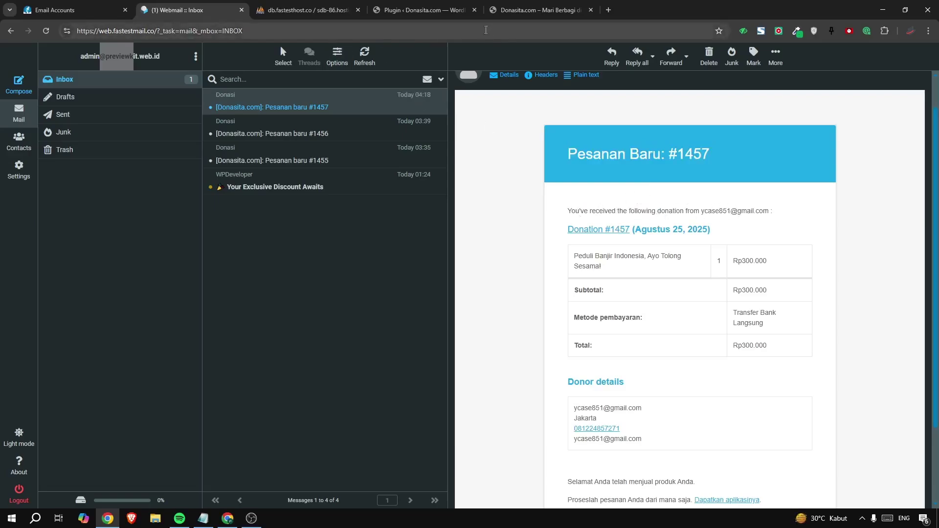
{"action": "left_click", "coordinate": [391, 9]}
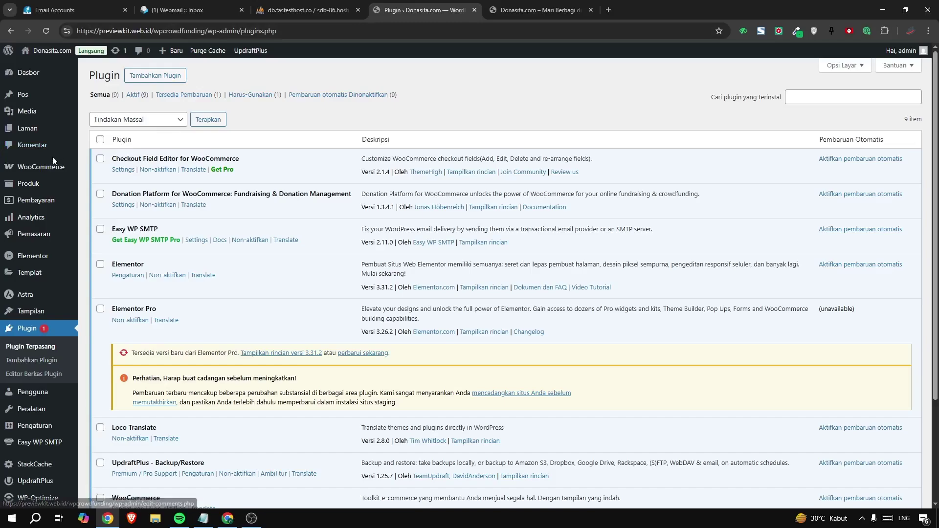
In WooCommerce Orders, apply 'Ubah status ke selesai' to order #1457 via bulk actions
{"action": "mouse_move", "coordinate": [49, 167]}
{"action": "left_click", "coordinate": [100, 183]}
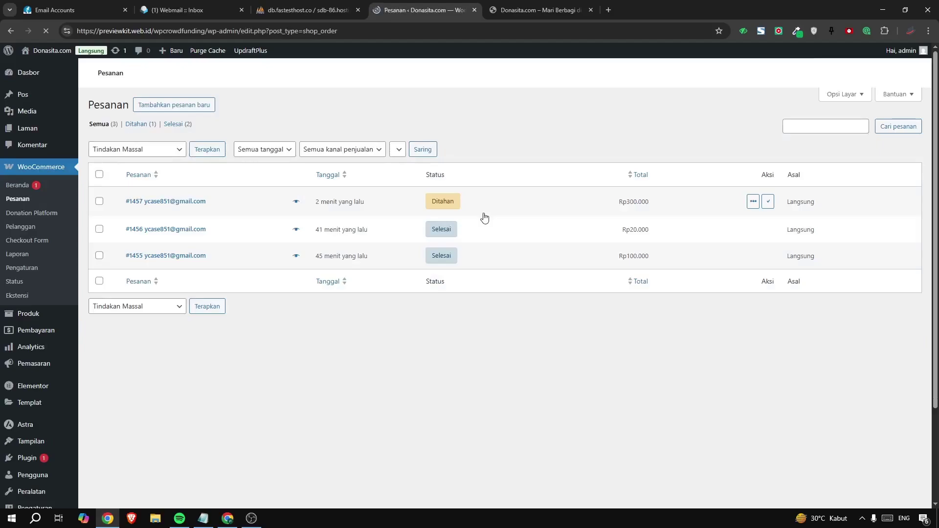
{"action": "scroll", "coordinate": [459, 263], "scroll_direction": "down", "scroll_amount": 1}
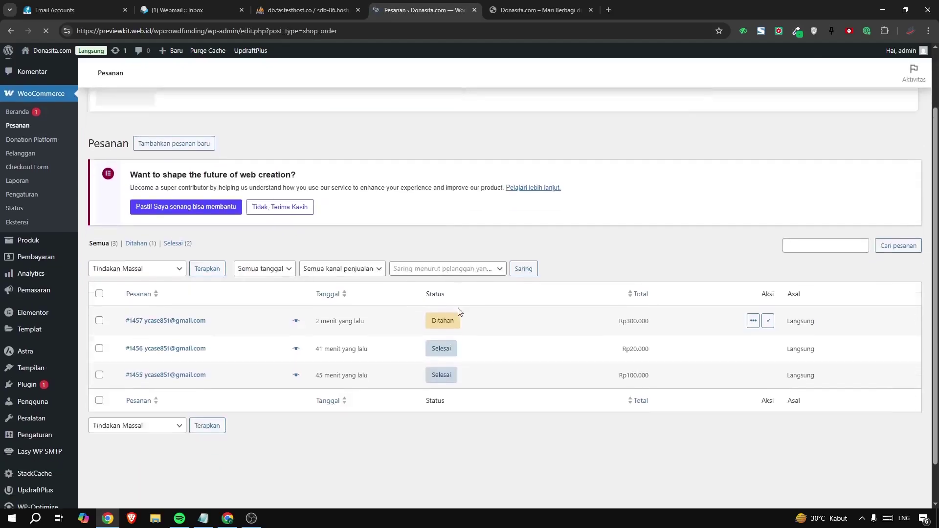
{"action": "scroll", "coordinate": [457, 303], "scroll_direction": "down", "scroll_amount": 2}
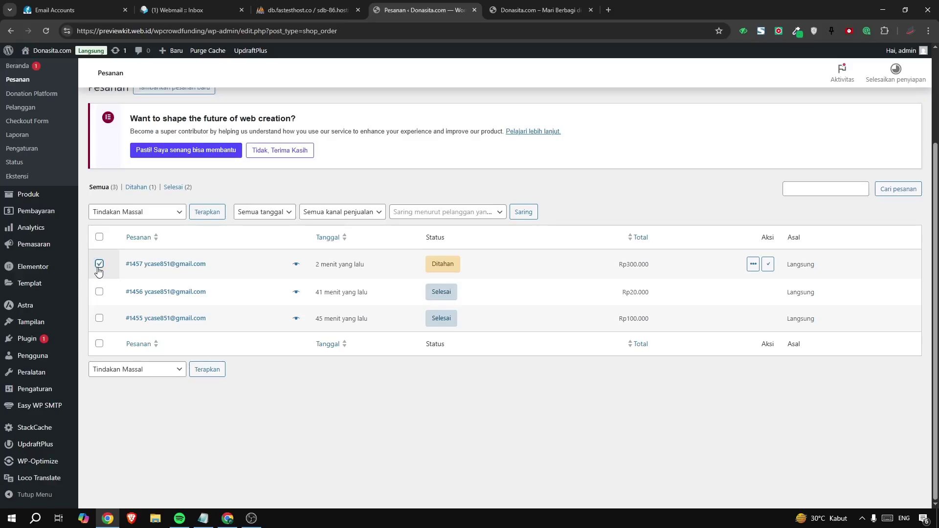
{"action": "left_click", "coordinate": [115, 211]}
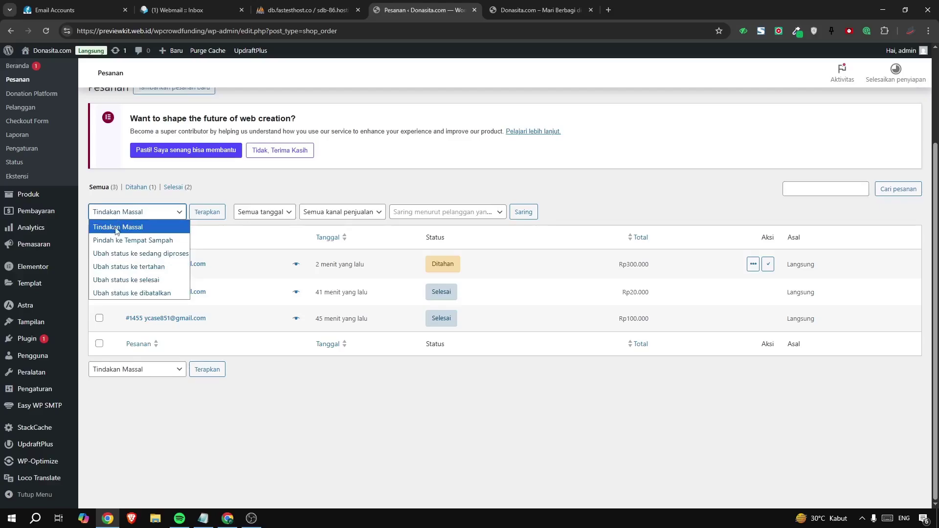
{"action": "left_click", "coordinate": [119, 281]}
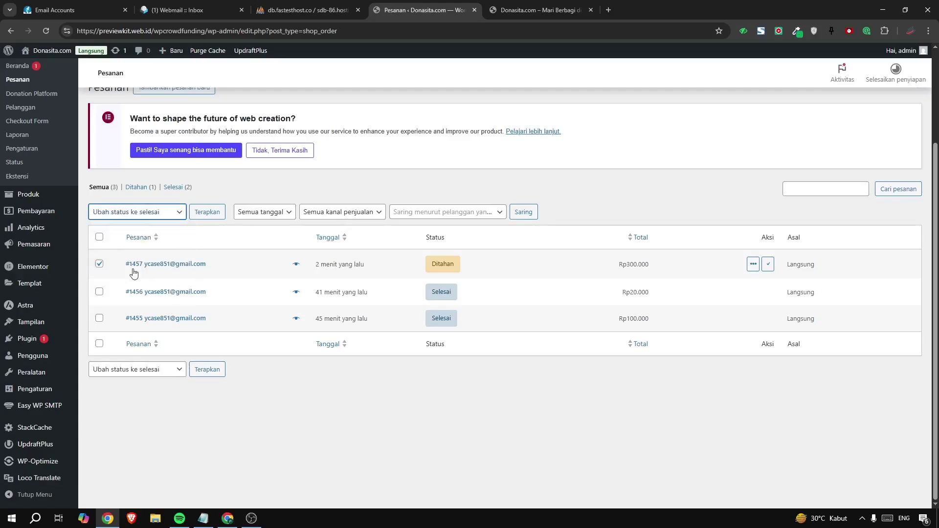
{"action": "left_click", "coordinate": [196, 216]}
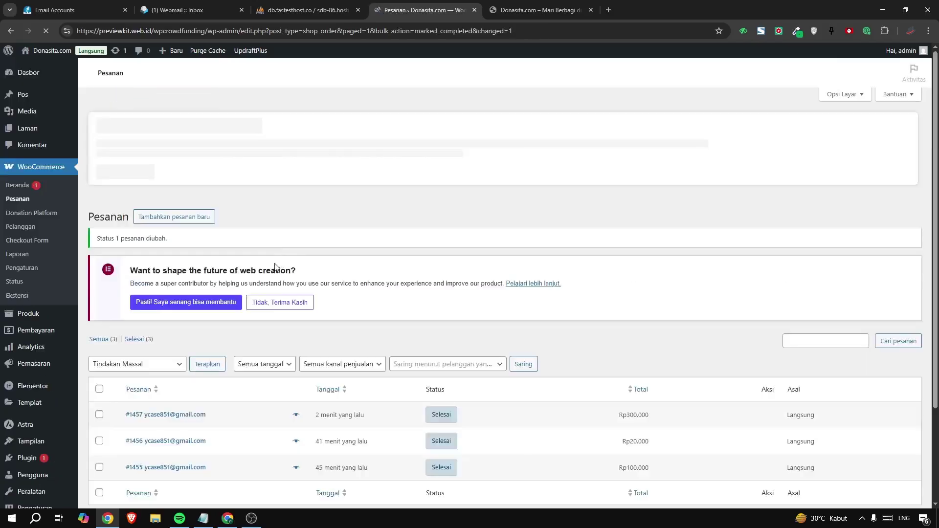
{"action": "scroll", "coordinate": [275, 267], "scroll_direction": "down", "scroll_amount": 3}
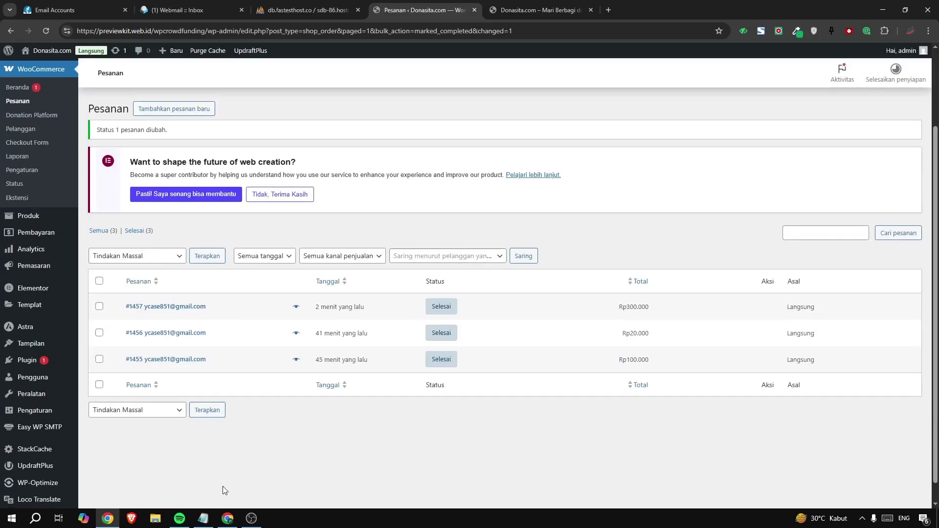
Read the Gmail message 'Pesanan Donasita.com Anda telah selesai' for #1457, then go back to Donasita
{"action": "left_click", "coordinate": [227, 518]}
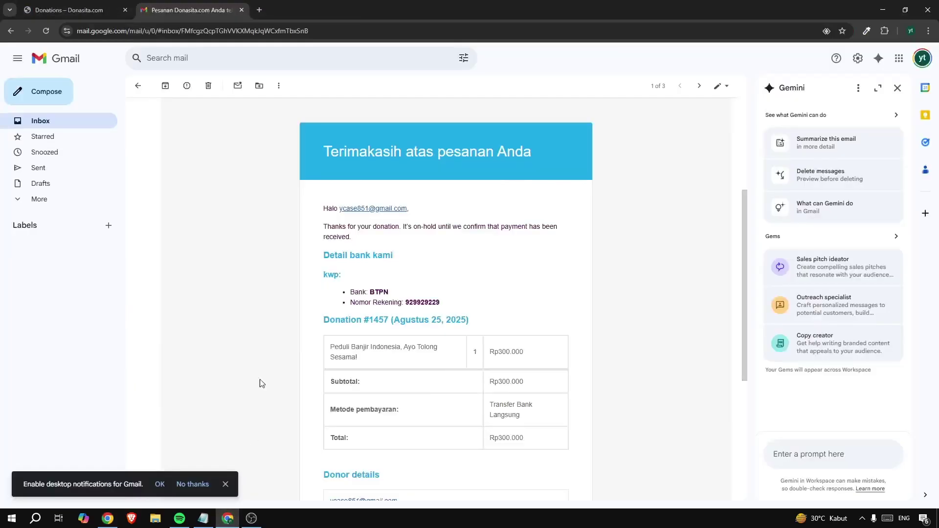
{"action": "left_click", "coordinate": [86, 122]}
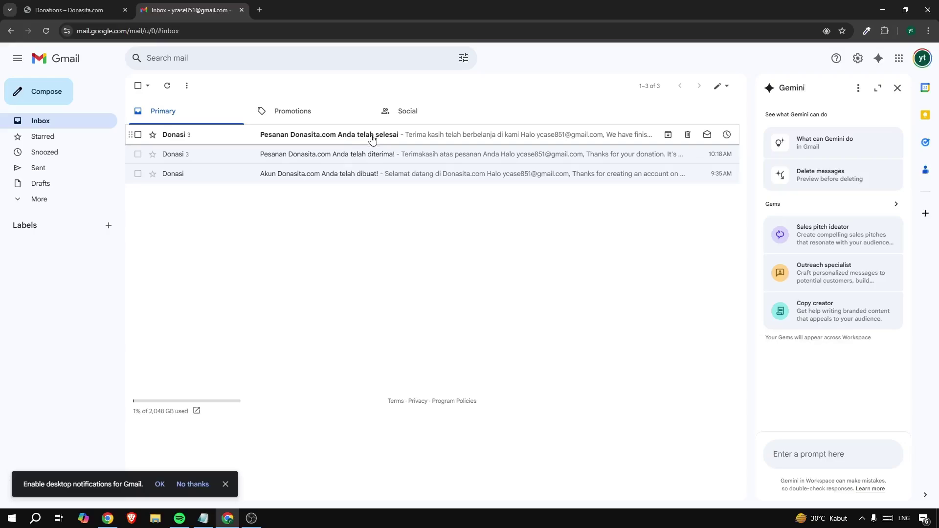
{"action": "left_click", "coordinate": [327, 143]}
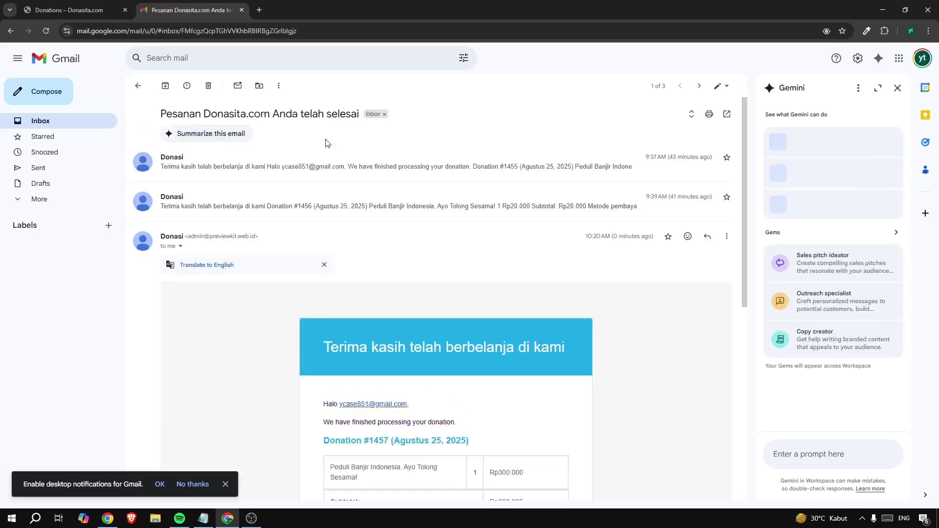
{"action": "scroll", "coordinate": [398, 270], "scroll_direction": "down", "scroll_amount": 4}
{"action": "scroll", "coordinate": [397, 276], "scroll_direction": "up", "scroll_amount": 4}
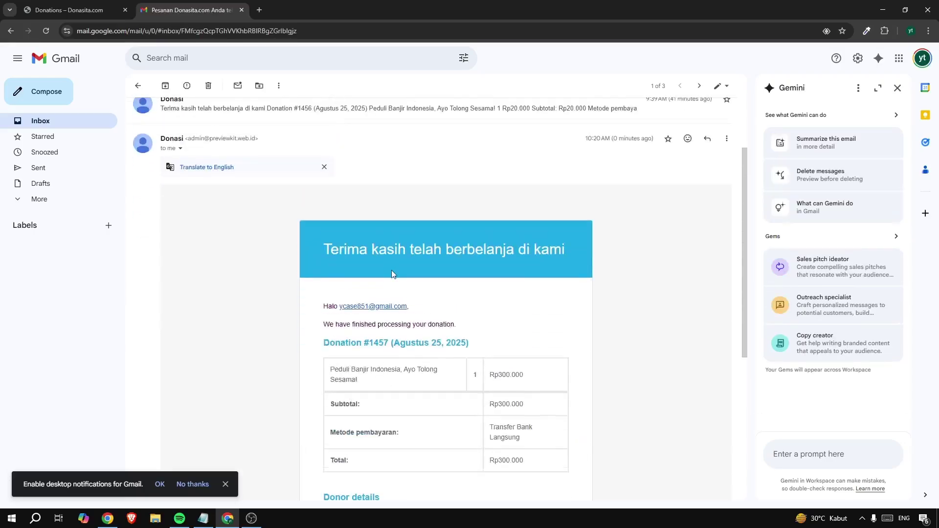
{"action": "left_click", "coordinate": [101, 12]}
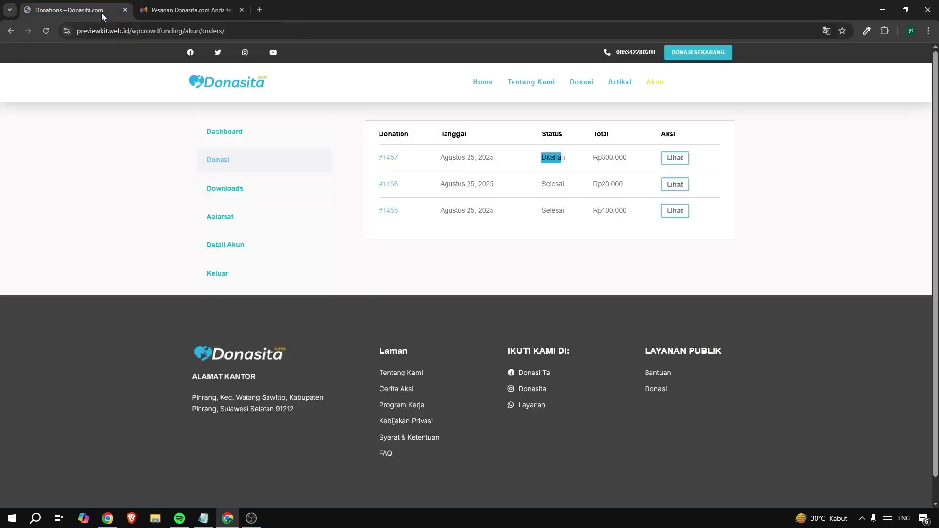
Go to the Donasita home page and look over the flood campaign's Rp420.000 raised amount
{"action": "left_click", "coordinate": [473, 84]}
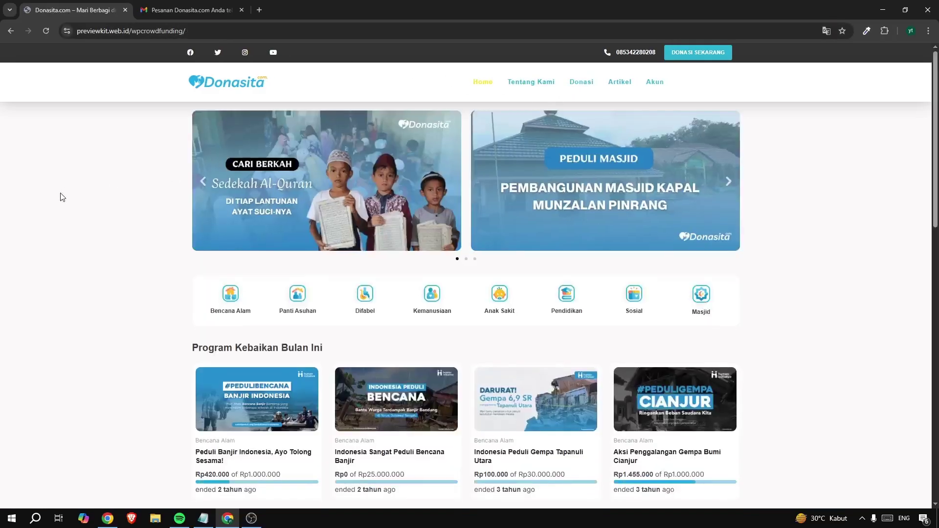
{"action": "scroll", "coordinate": [61, 195], "scroll_direction": "down", "scroll_amount": 8}
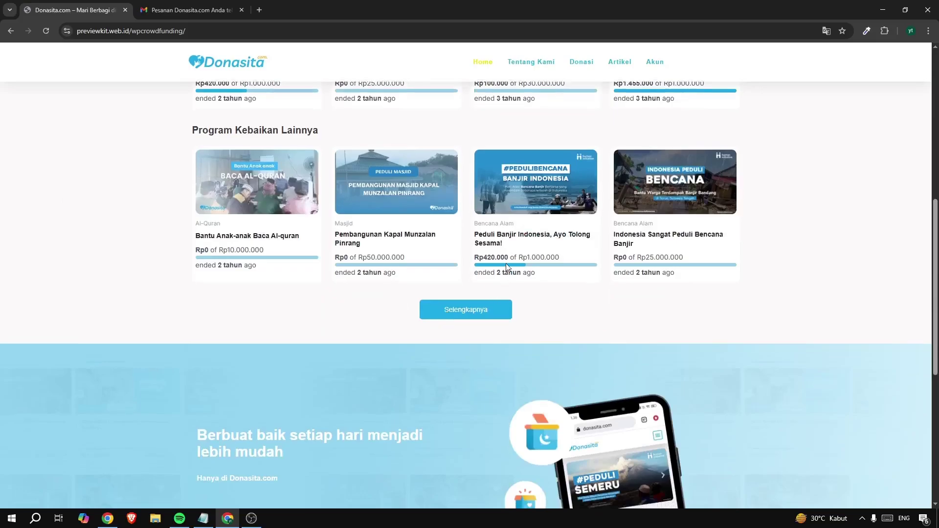
{"action": "left_click_drag", "start_coordinate": [509, 260], "coordinate": [495, 258]}
{"action": "left_click", "coordinate": [491, 258]}
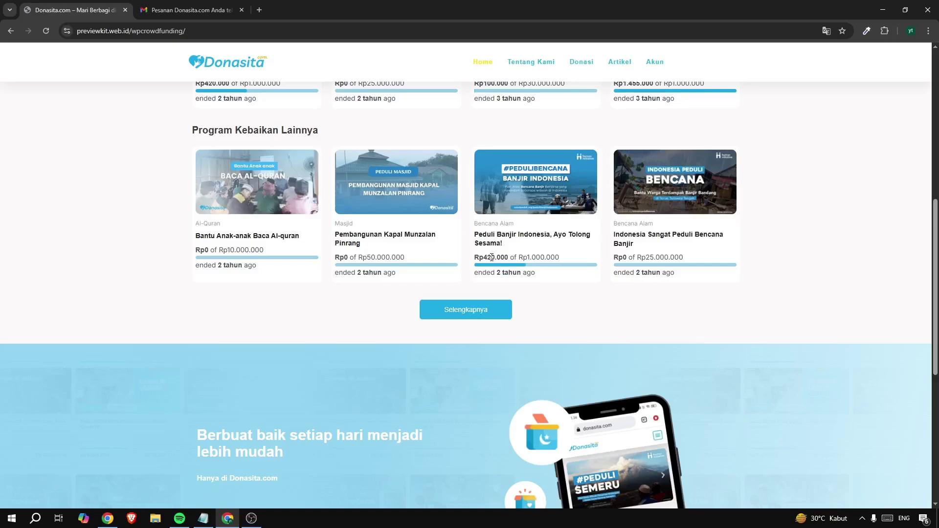
{"action": "scroll", "coordinate": [492, 258], "scroll_direction": "up", "scroll_amount": 8}
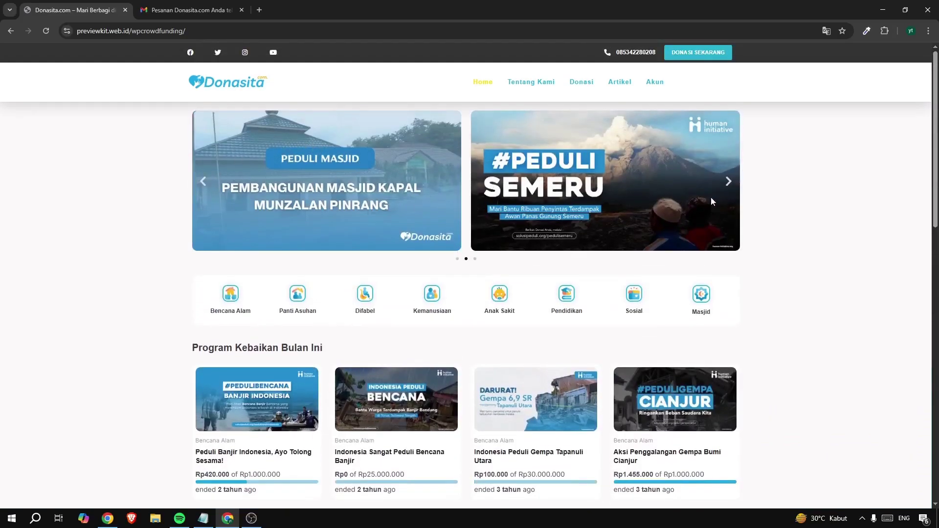
Advance the home page banner carousel through five slides
{"action": "left_click", "coordinate": [727, 183]}
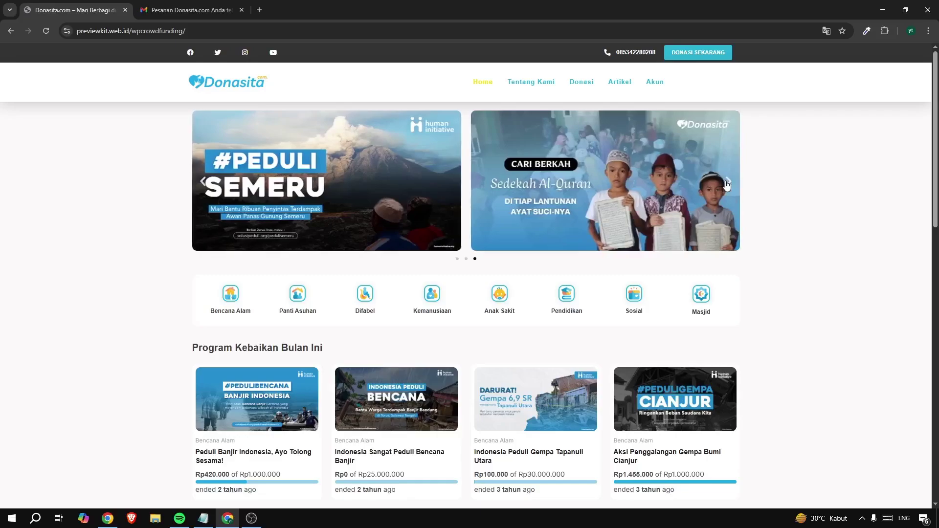
{"action": "left_click", "coordinate": [727, 184]}
{"action": "left_click", "coordinate": [727, 184]}
{"action": "left_click", "coordinate": [727, 184]}
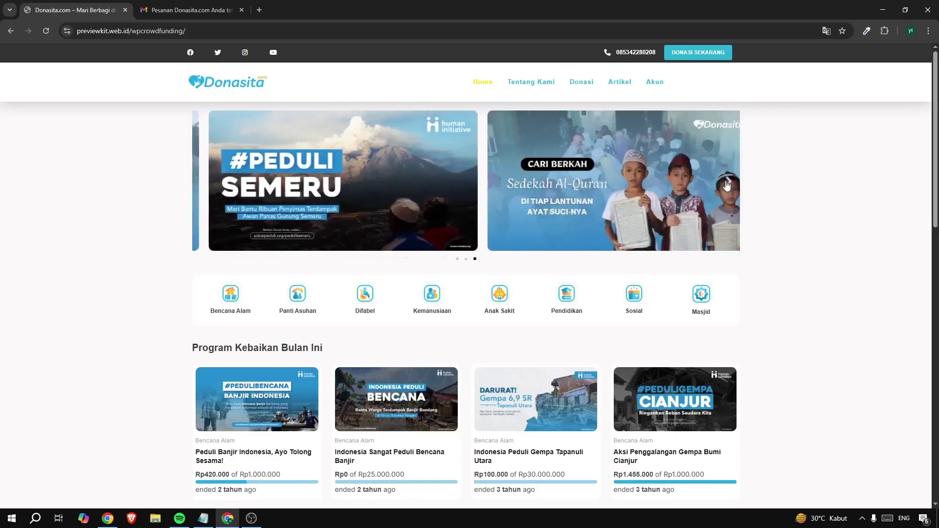
{"action": "left_click", "coordinate": [727, 184]}
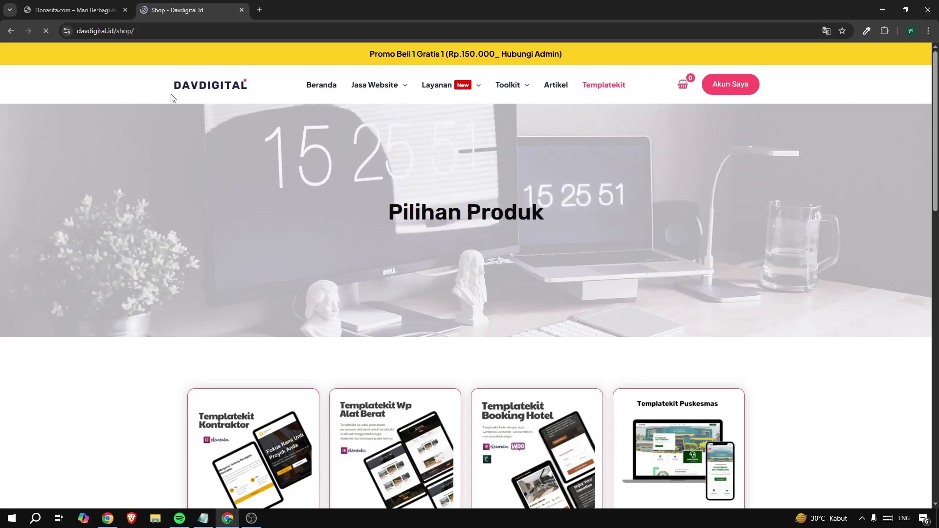
Open the Templatekit Donazita product page and note its Rp175.000 price
{"action": "scroll", "coordinate": [355, 204], "scroll_direction": "down", "scroll_amount": 10}
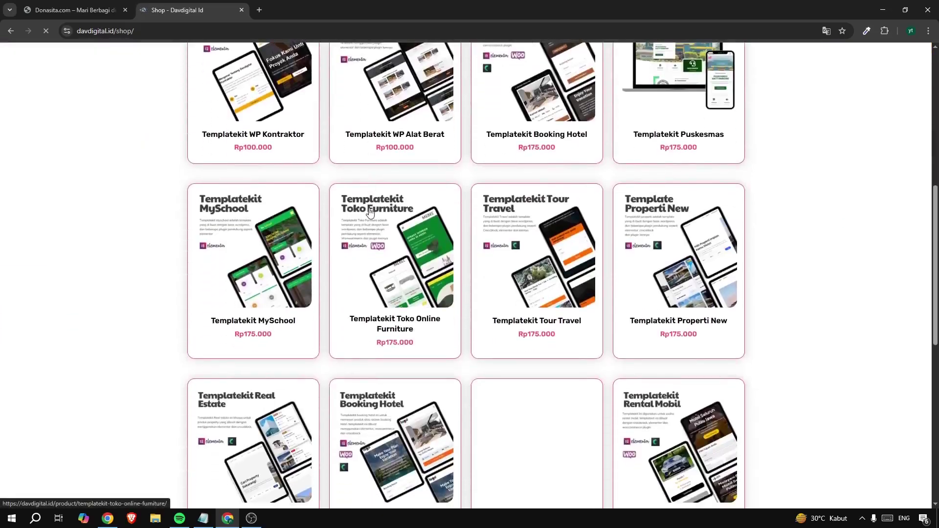
{"action": "scroll", "coordinate": [347, 230], "scroll_direction": "down", "scroll_amount": 5}
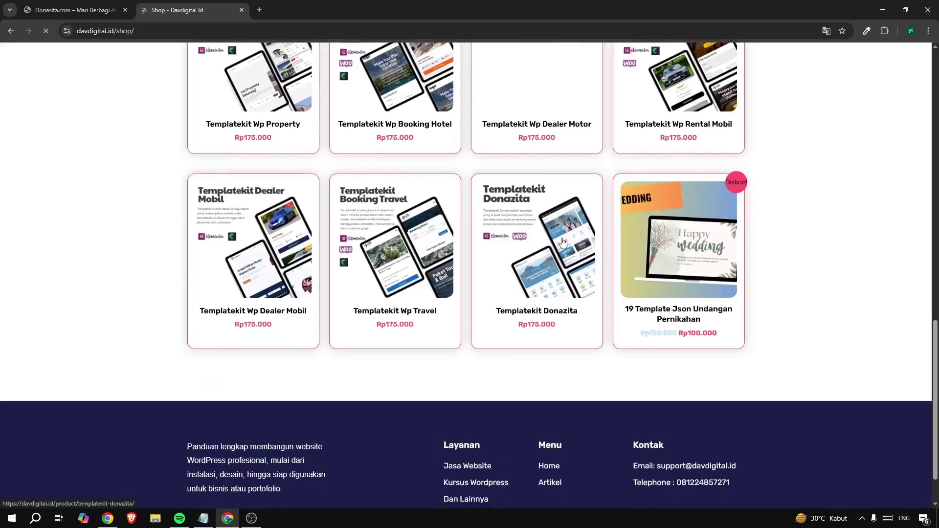
{"action": "left_click", "coordinate": [562, 242]}
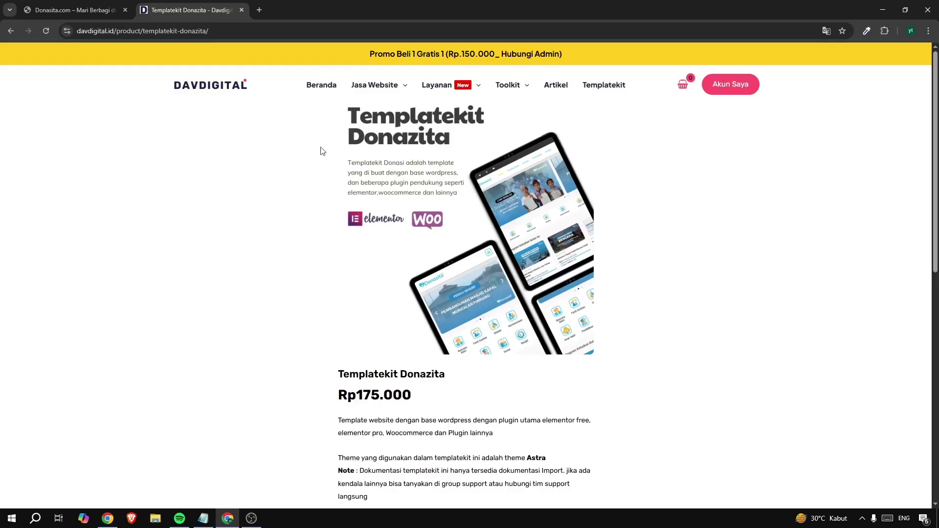
{"action": "scroll", "coordinate": [325, 176], "scroll_direction": "down", "scroll_amount": 1}
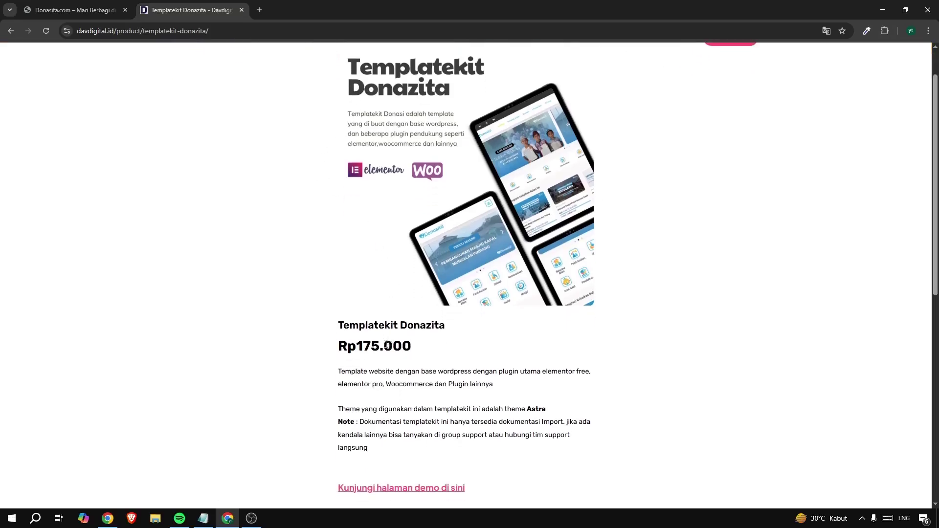
{"action": "mouse_move", "coordinate": [385, 345]}
{"action": "left_mouse_down"}
{"action": "mouse_move", "coordinate": [353, 345]}
{"action": "mouse_move", "coordinate": [402, 345]}
{"action": "left_mouse_up"}
{"action": "scroll", "coordinate": [419, 233], "scroll_direction": "up", "scroll_amount": 1}
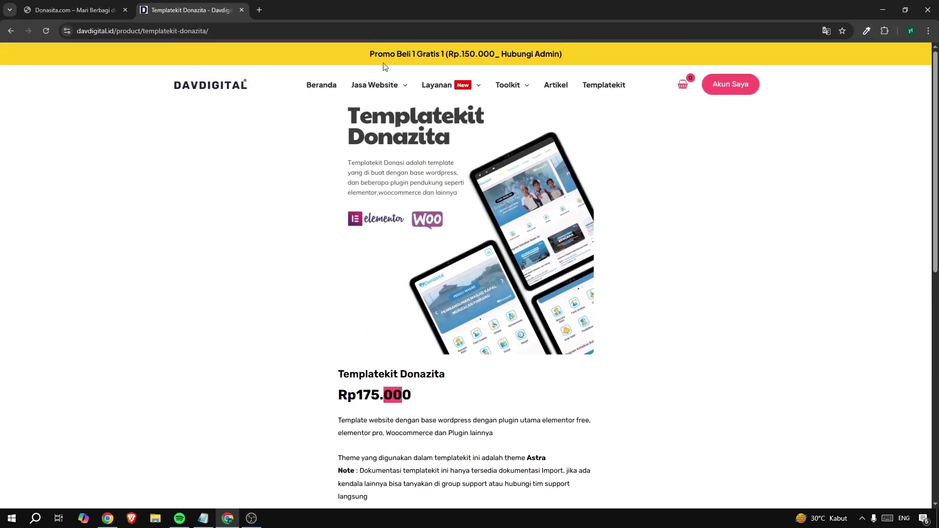
Look over the Promo Beli 1 Gratis 1 offer and its Rp.150.000 price
{"action": "left_click", "coordinate": [418, 58]}
{"action": "left_click_drag", "start_coordinate": [418, 58], "coordinate": [404, 56]}
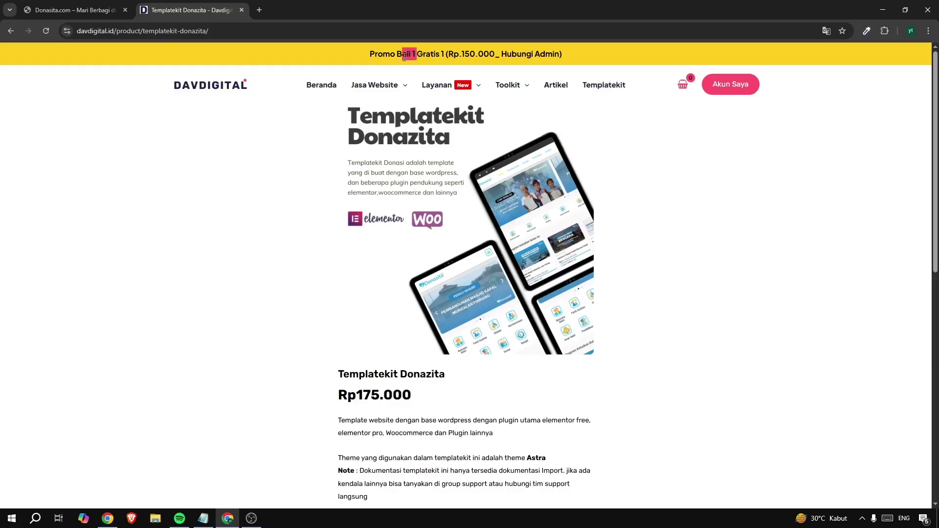
{"action": "left_click", "coordinate": [435, 52]}
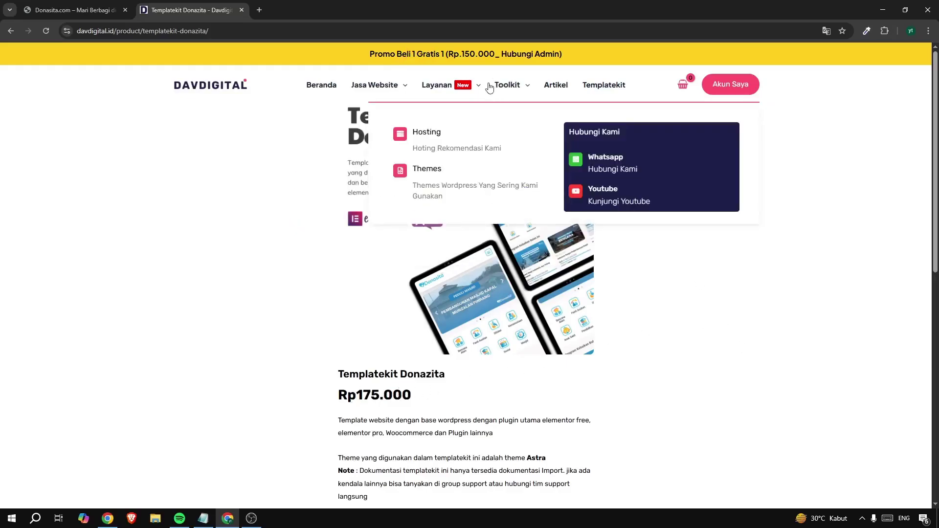
{"action": "left_click_drag", "start_coordinate": [477, 54], "coordinate": [464, 54]}
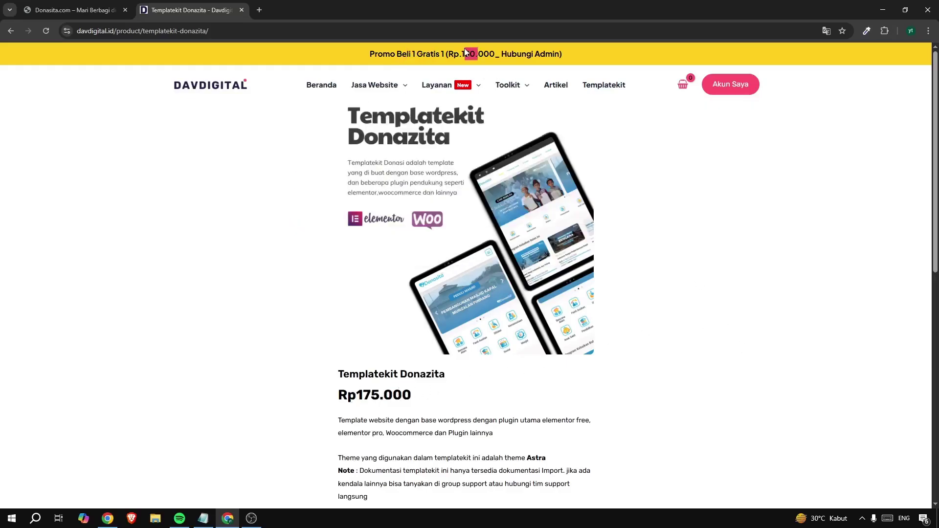
{"action": "left_click", "coordinate": [388, 391]}
{"action": "left_click_drag", "start_coordinate": [368, 52], "coordinate": [570, 55]}
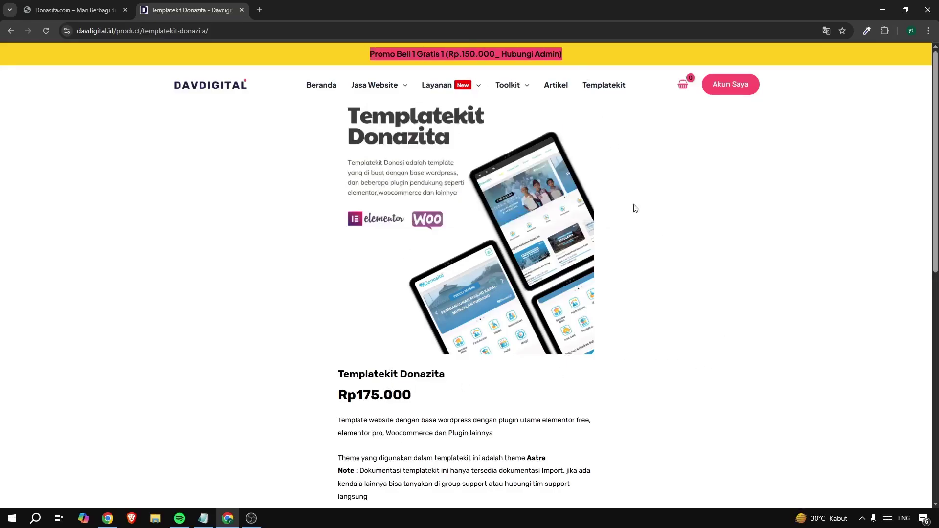
{"action": "left_click", "coordinate": [707, 337]}
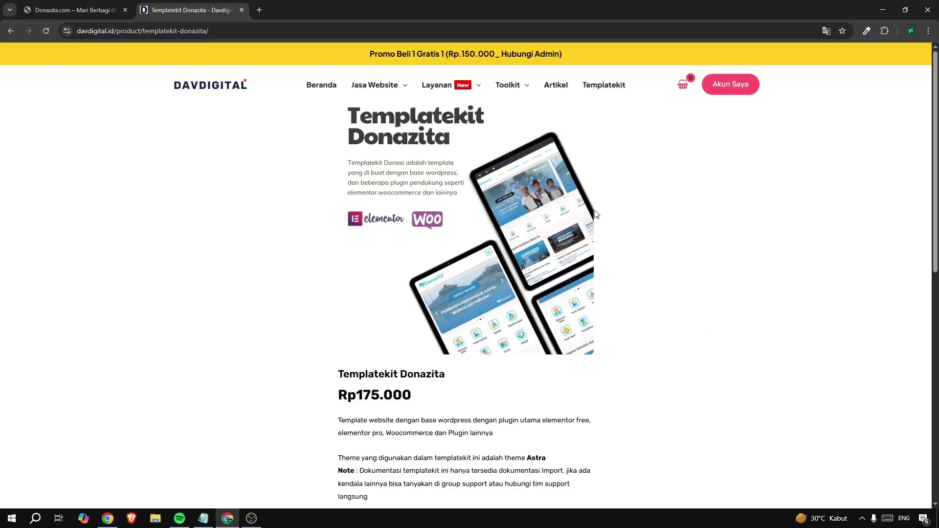
Scroll through the product description down to Tambah ke keranjang
{"action": "scroll", "coordinate": [472, 249], "scroll_direction": "down", "scroll_amount": 3}
{"action": "scroll", "coordinate": [465, 360], "scroll_direction": "down", "scroll_amount": 2}
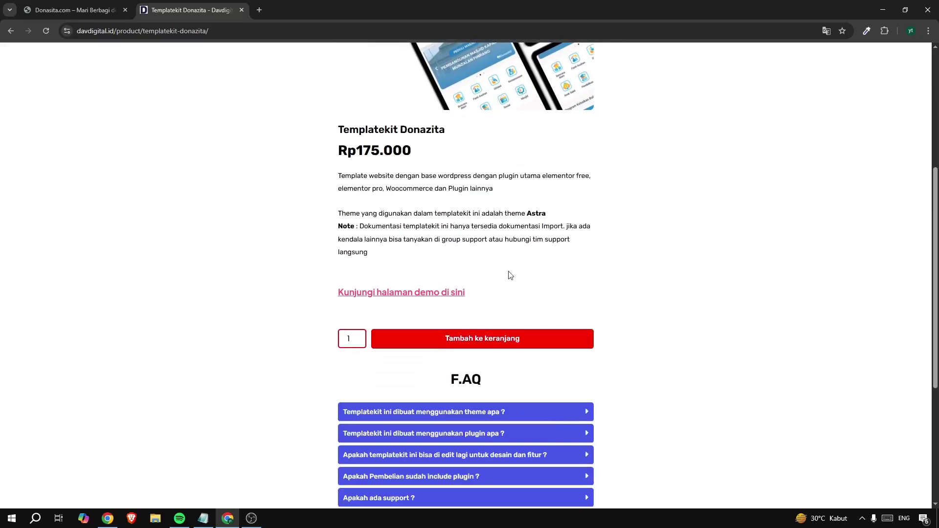
{"action": "scroll", "coordinate": [523, 274], "scroll_direction": "up", "scroll_amount": 5}
{"action": "mouse_move", "coordinate": [509, 93]}
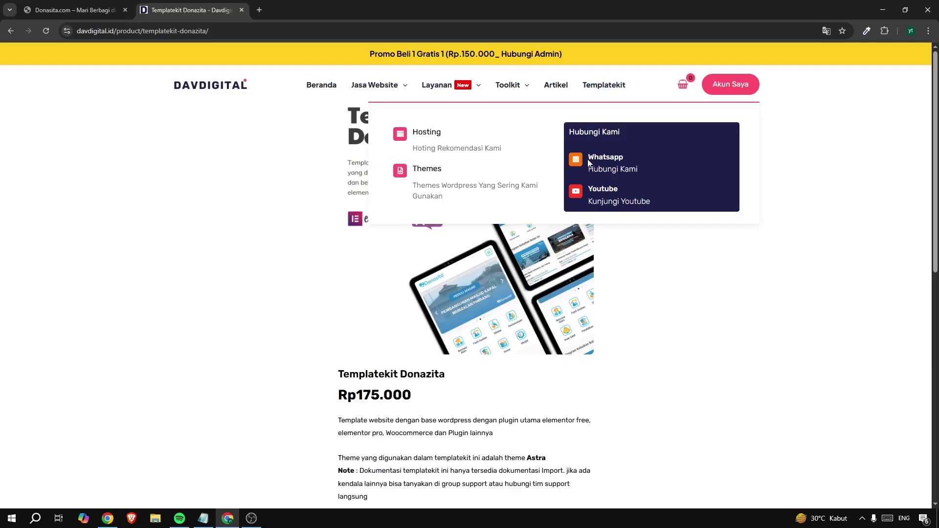
{"action": "scroll", "coordinate": [685, 333], "scroll_direction": "down", "scroll_amount": 4}
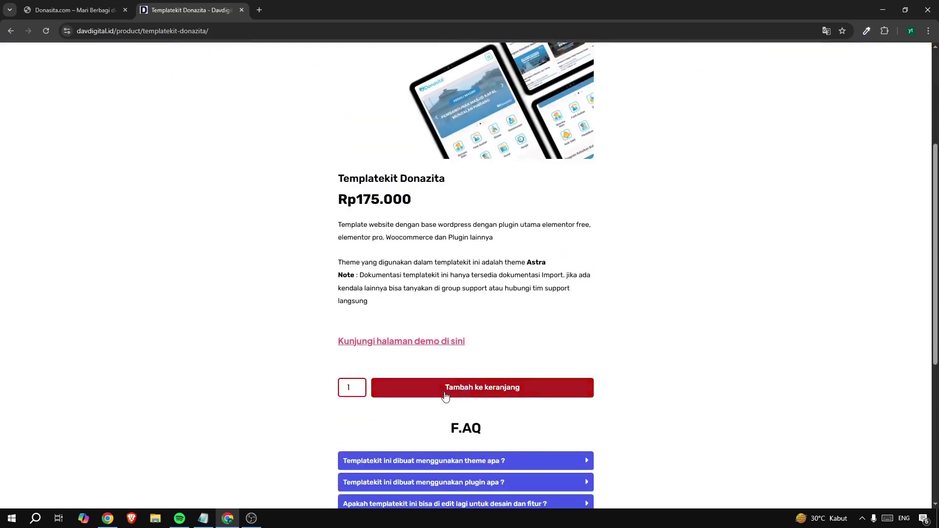
Add Templatekit Donazita (Rp175.000) to the cart and proceed to checkout
{"action": "left_click", "coordinate": [499, 389]}
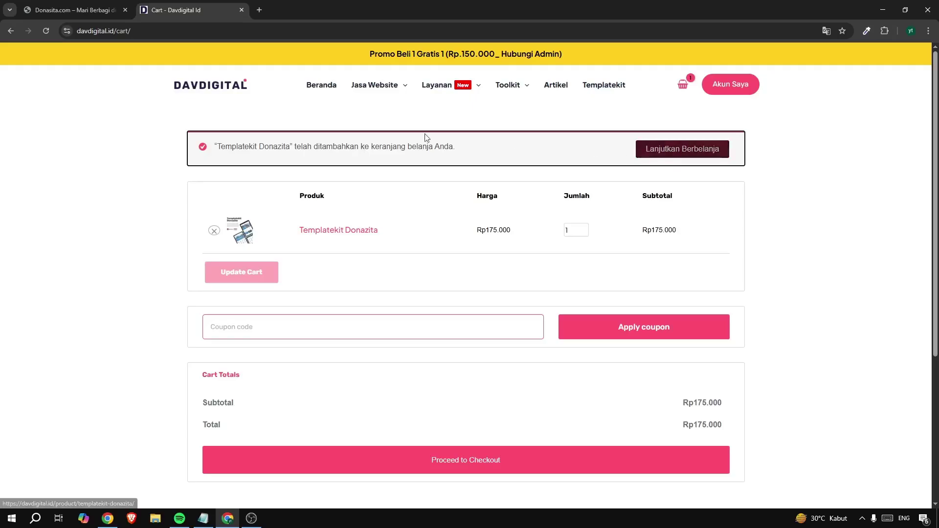
{"action": "scroll", "coordinate": [125, 230], "scroll_direction": "down", "scroll_amount": 2}
{"action": "scroll", "coordinate": [126, 231], "scroll_direction": "down", "scroll_amount": 3}
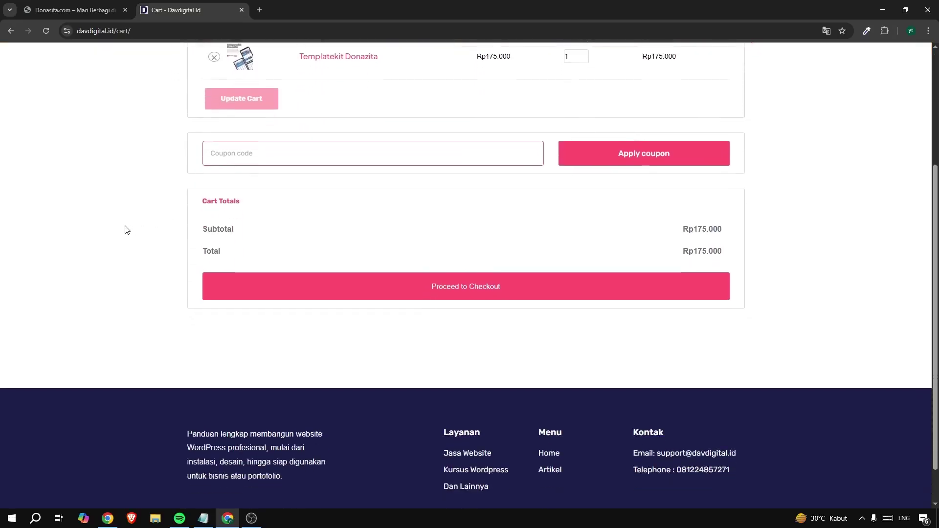
{"action": "scroll", "coordinate": [166, 243], "scroll_direction": "up", "scroll_amount": 2}
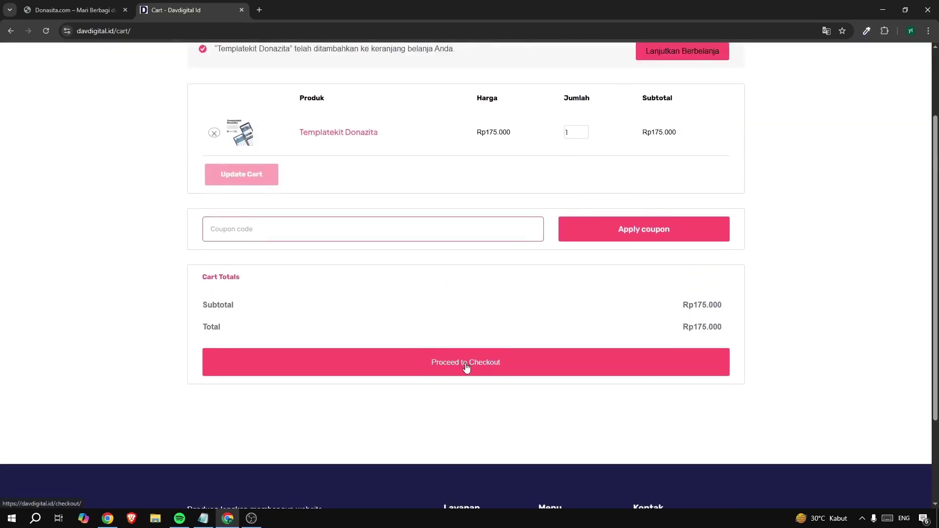
{"action": "left_click", "coordinate": [466, 368]}
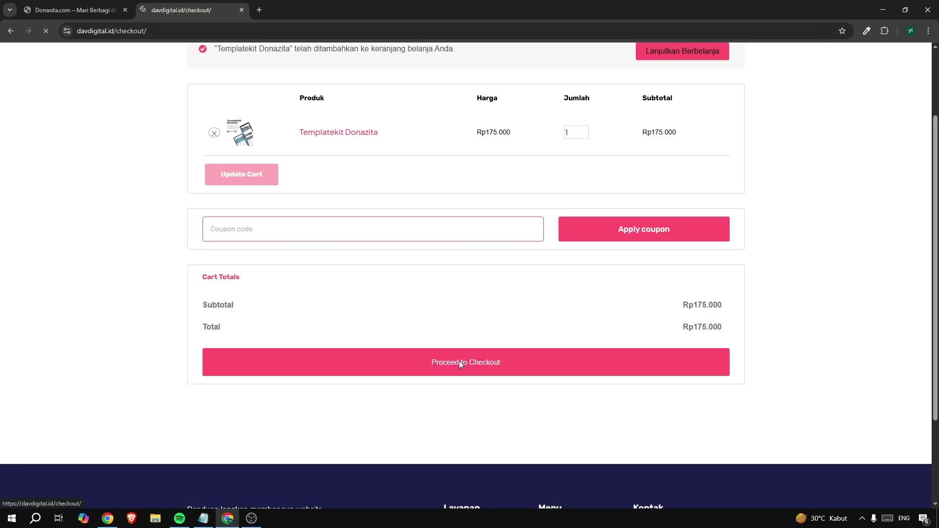
{"action": "scroll", "coordinate": [405, 259], "scroll_direction": "down", "scroll_amount": 5}
{"action": "scroll", "coordinate": [405, 260], "scroll_direction": "up", "scroll_amount": 6}
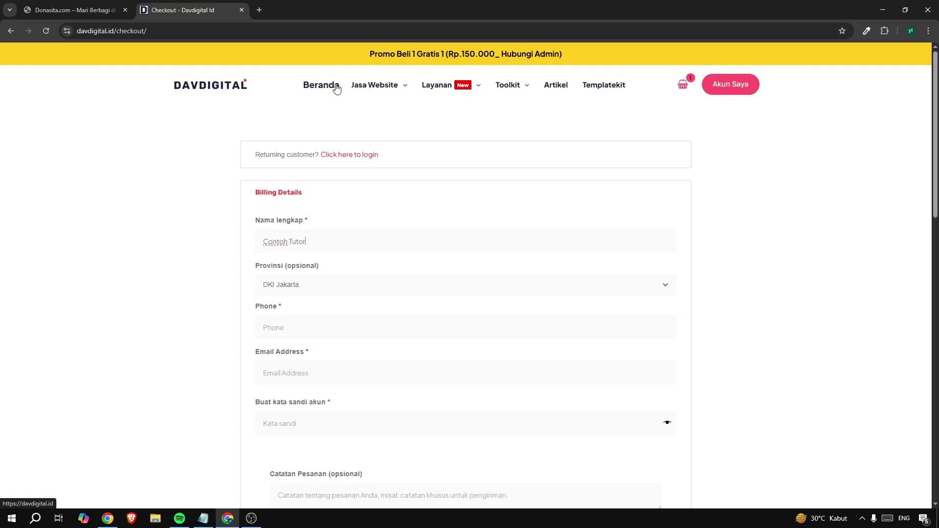
Keep DKI Jakarta as Provinsi, fill in the billing phone number, and open a new browser tab
{"action": "scroll", "coordinate": [336, 88], "scroll_direction": "down", "scroll_amount": 3}
{"action": "scroll", "coordinate": [300, 94], "scroll_direction": "up", "scroll_amount": 2}
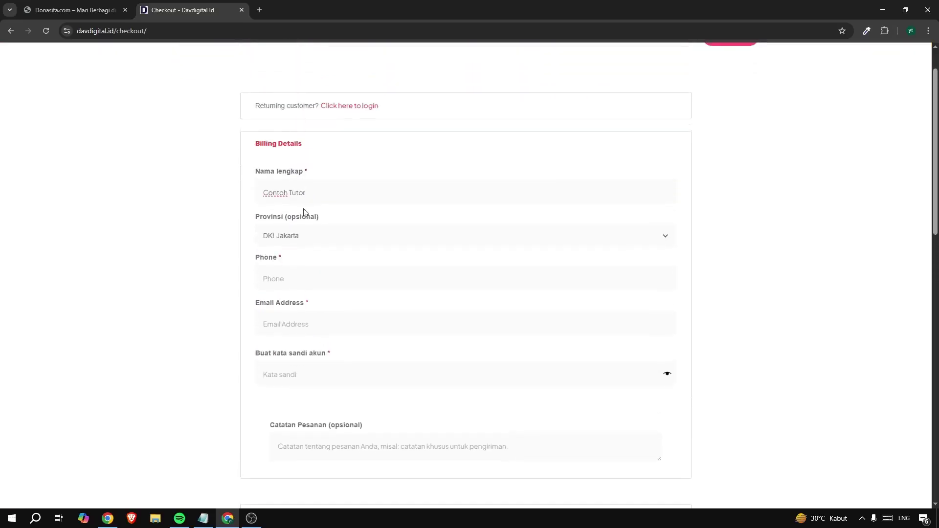
{"action": "left_click", "coordinate": [287, 236]}
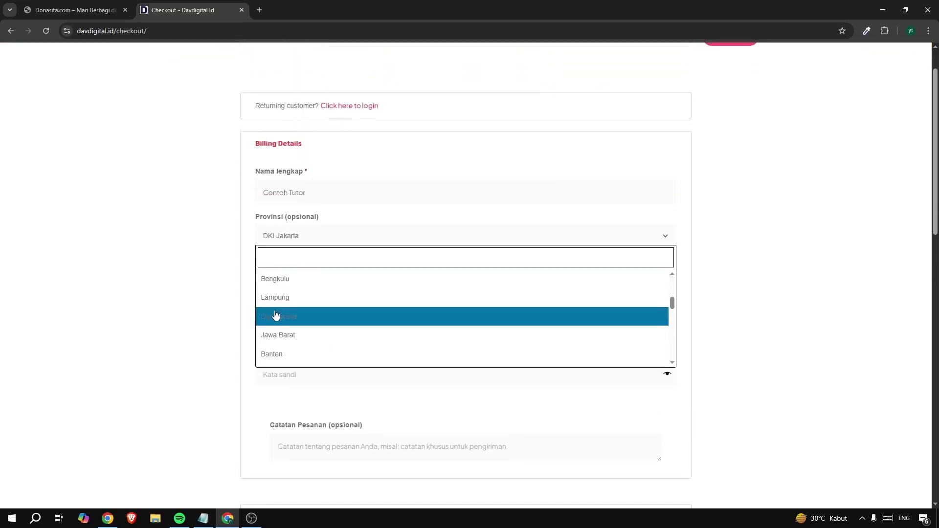
{"action": "left_click", "coordinate": [306, 315]}
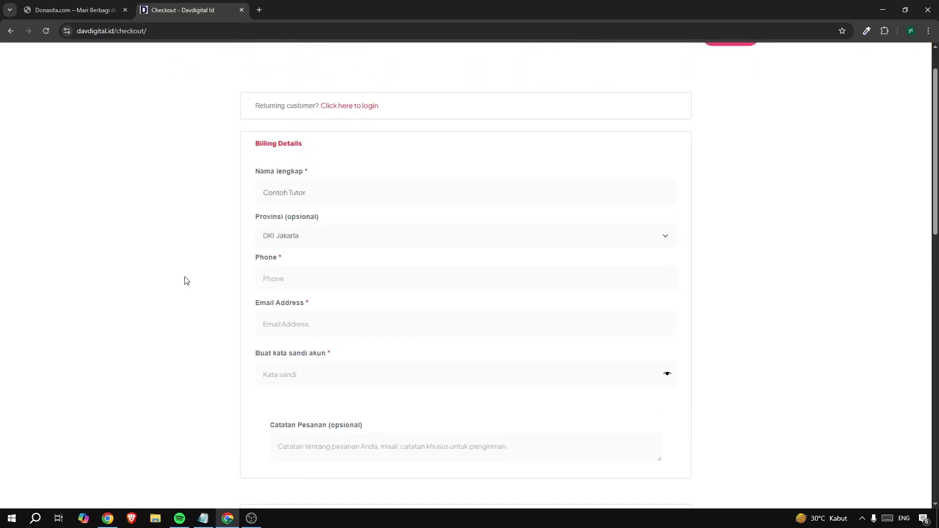
{"action": "left_click", "coordinate": [292, 273]}
{"action": "scroll", "coordinate": [300, 273], "scroll_direction": "down", "scroll_amount": 1}
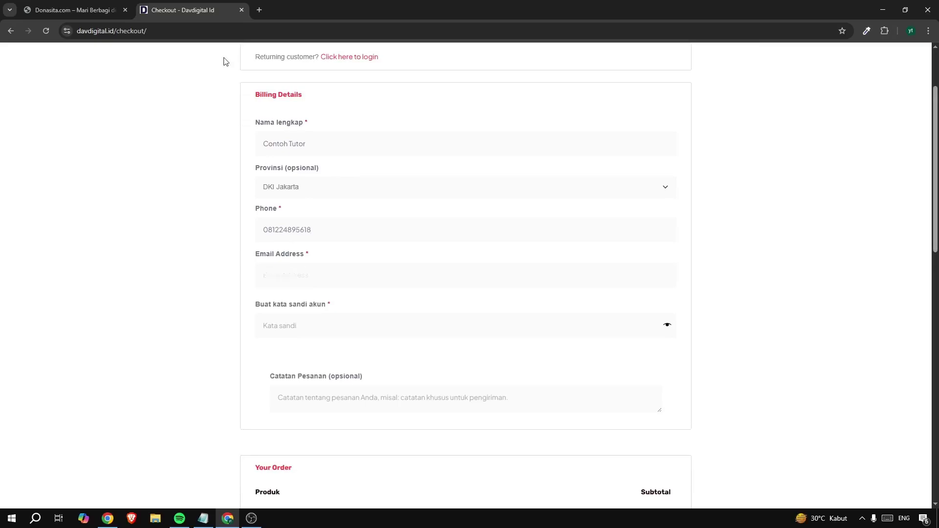
{"action": "left_click", "coordinate": [259, 10]}
Open Gmail via a search and view the account's e-mail address from the avatar menu
{"action": "type", "text": "g"}
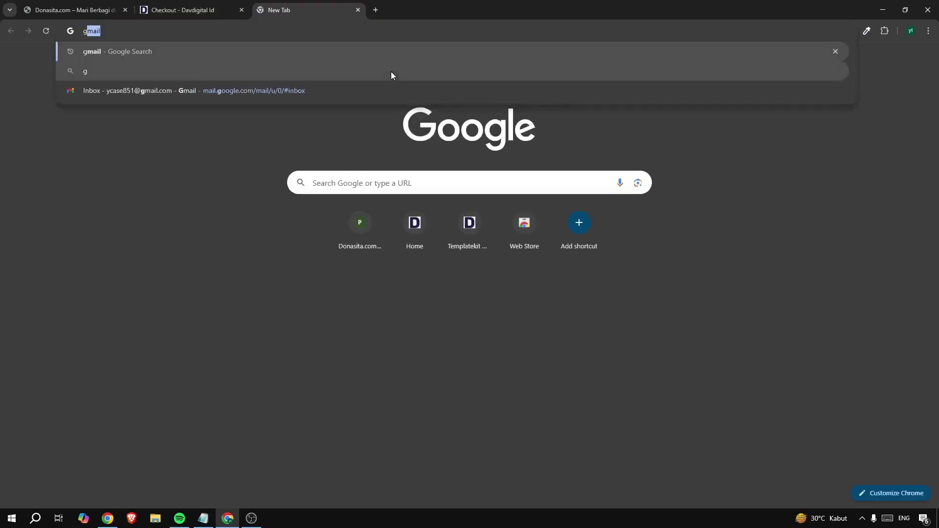
{"action": "key", "text": "Return"}
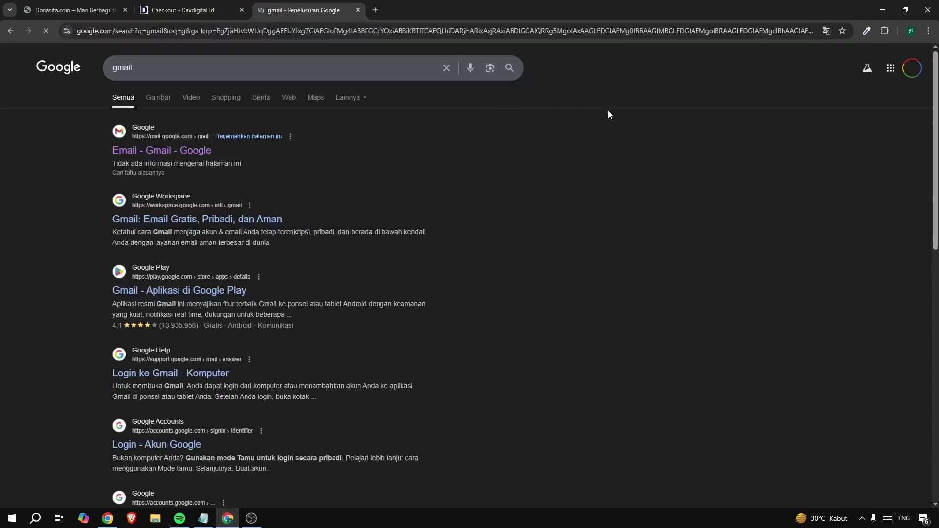
{"action": "left_click", "coordinate": [163, 150]}
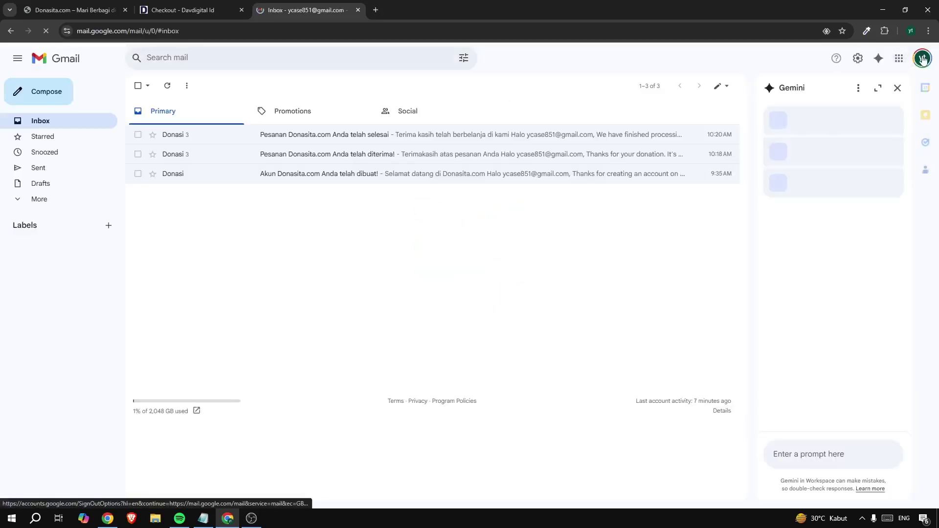
{"action": "left_click", "coordinate": [921, 58]}
{"action": "left_click_drag", "start_coordinate": [795, 88], "coordinate": [865, 89]}
{"action": "key", "text": "ctrl+c"}
{"action": "left_click", "coordinate": [803, 91]}
Paste the account's e-mail address into the checkout Email Address field
{"action": "left_click", "coordinate": [209, 10]}
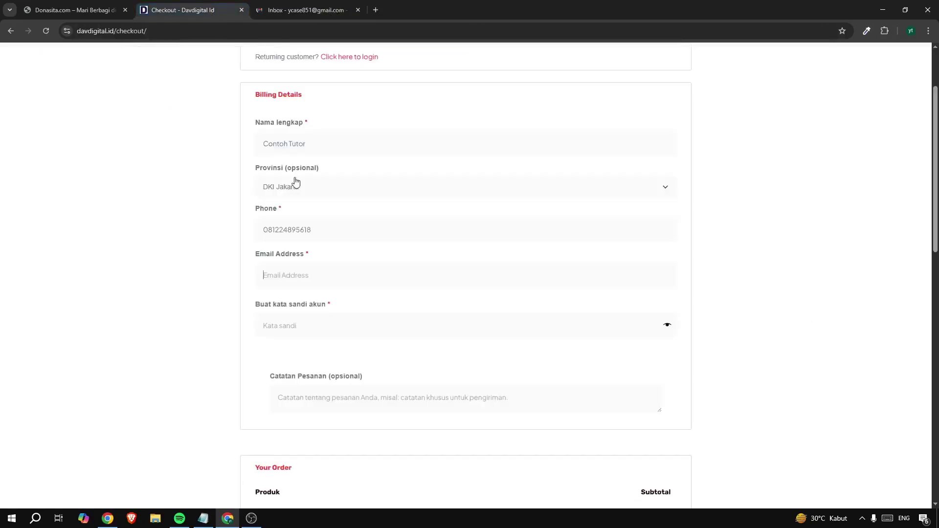
{"action": "left_click", "coordinate": [299, 279]}
{"action": "key", "text": "ctrl+v"}
{"action": "key", "text": "ctrl+v"}
{"action": "scroll", "coordinate": [179, 327], "scroll_direction": "down", "scroll_amount": 4}
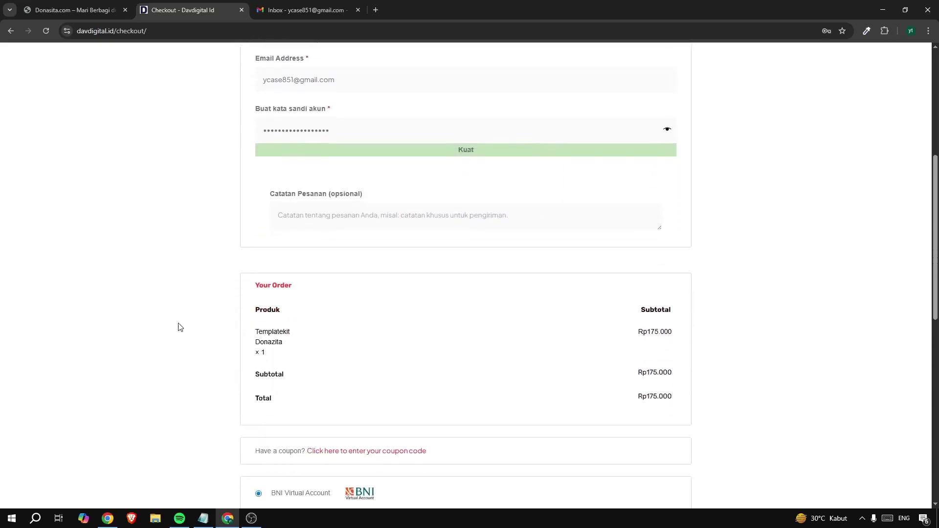
{"action": "scroll", "coordinate": [179, 327], "scroll_direction": "down", "scroll_amount": 5}
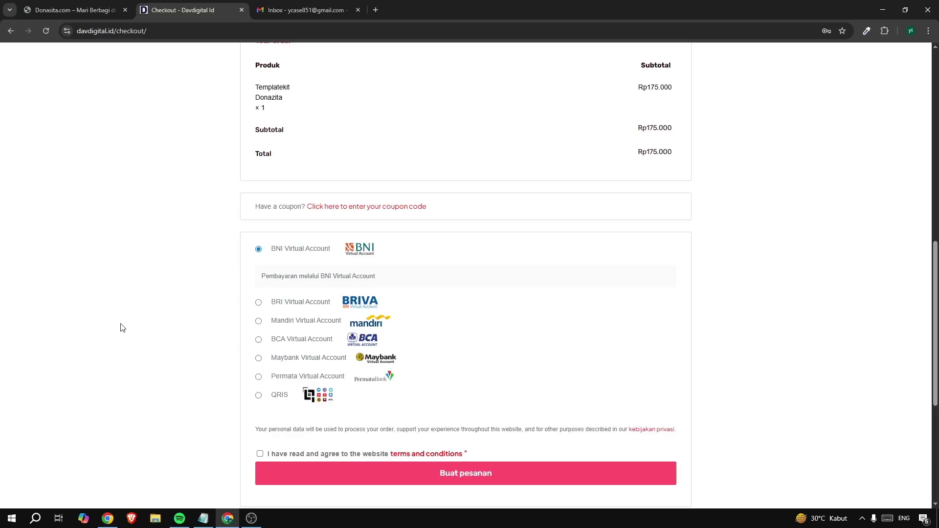
Select QRIS as the payment method and review the checkout form
{"action": "left_click", "coordinate": [258, 395]}
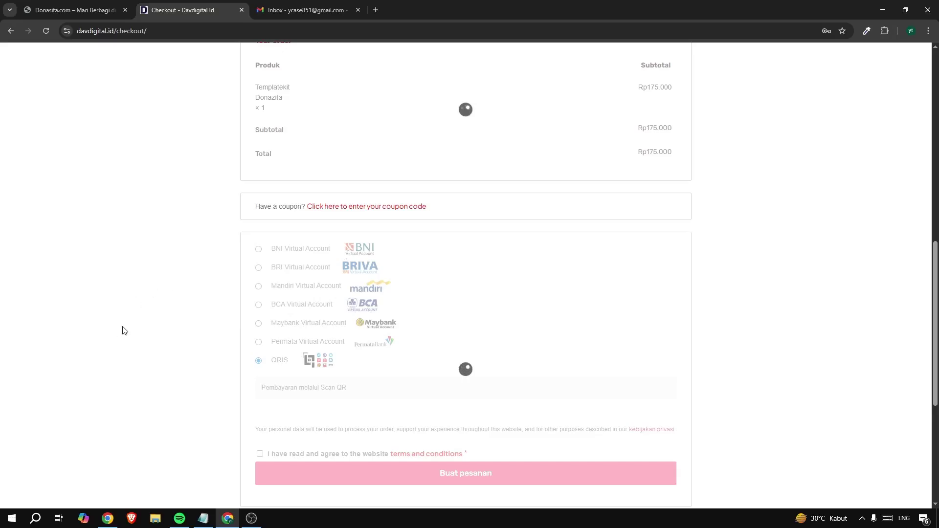
{"action": "scroll", "coordinate": [434, 266], "scroll_direction": "up", "scroll_amount": 4}
{"action": "scroll", "coordinate": [435, 267], "scroll_direction": "down", "scroll_amount": 6}
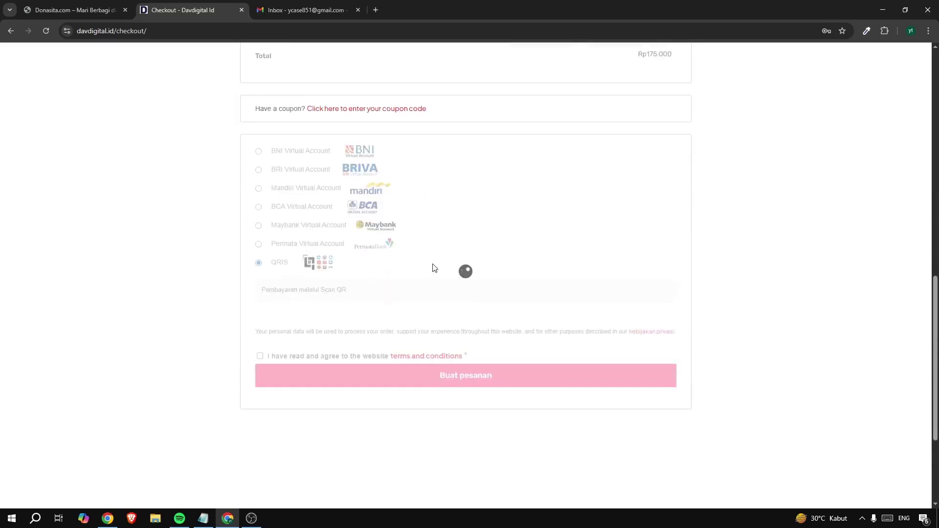
{"action": "scroll", "coordinate": [434, 267], "scroll_direction": "up", "scroll_amount": 5}
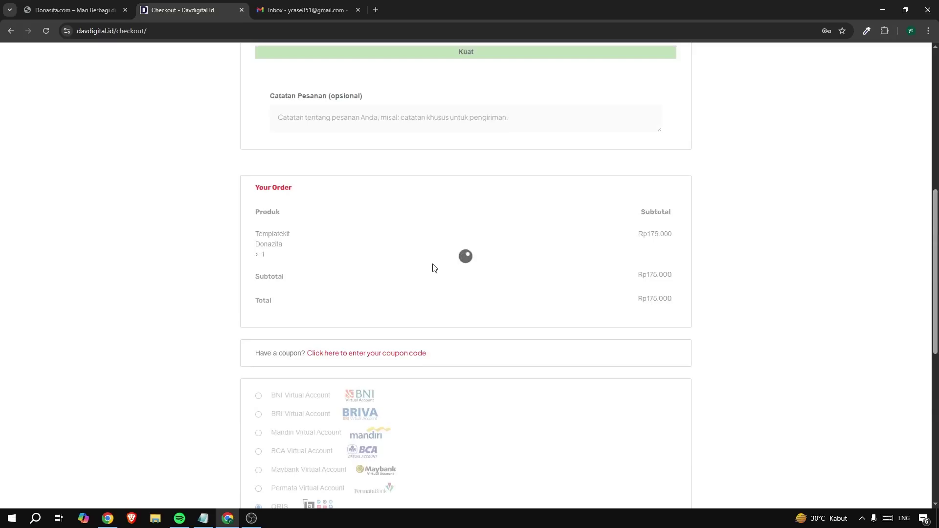
{"action": "scroll", "coordinate": [434, 266], "scroll_direction": "up", "scroll_amount": 6}
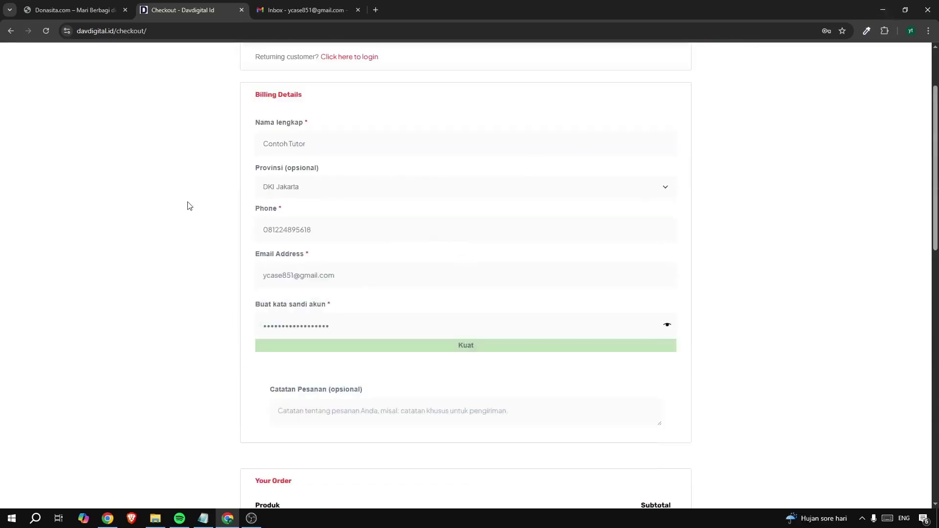
{"action": "scroll", "coordinate": [258, 186], "scroll_direction": "up", "scroll_amount": 2}
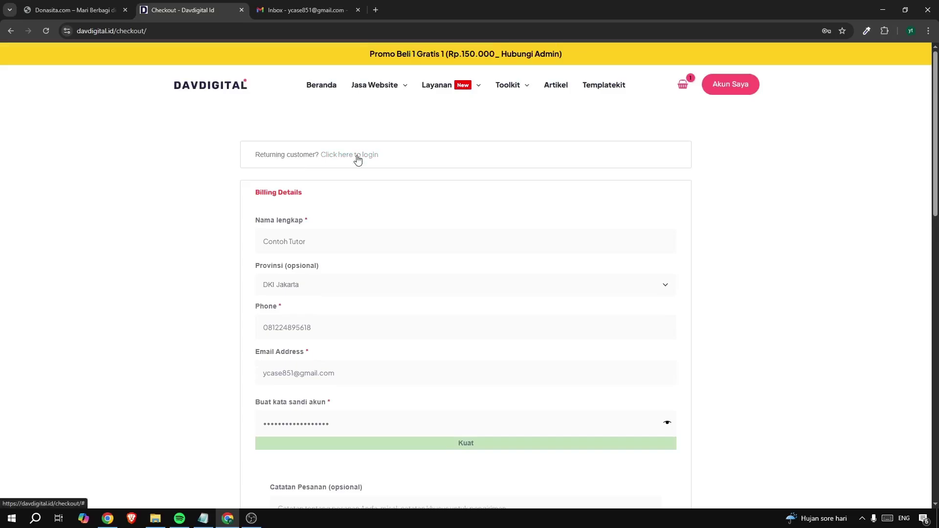
{"action": "scroll", "coordinate": [230, 281], "scroll_direction": "down", "scroll_amount": 1}
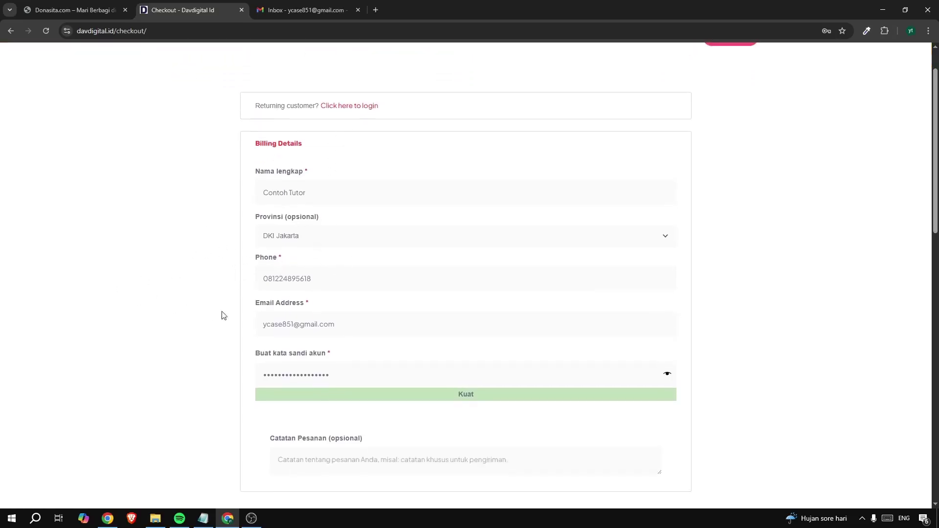
{"action": "scroll", "coordinate": [205, 261], "scroll_direction": "down", "scroll_amount": 11}
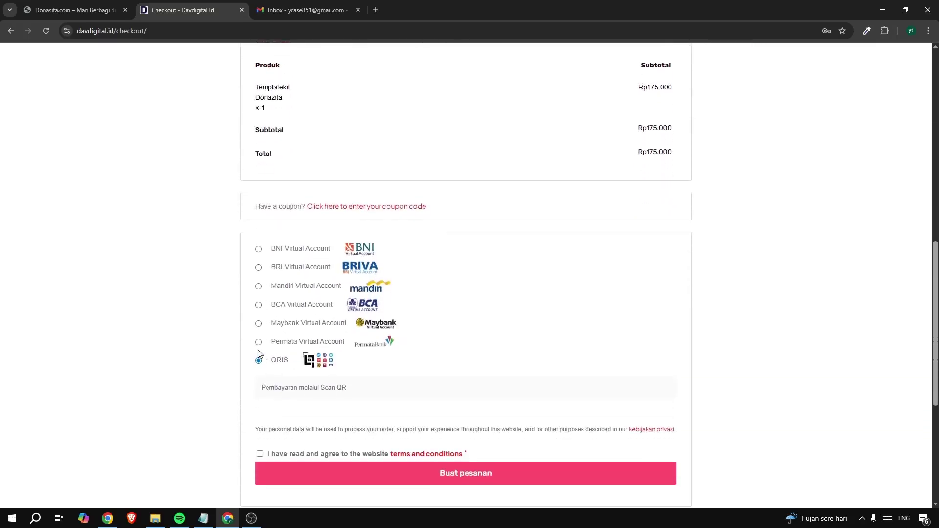
Choose BRI Virtual Account, accept the terms and submit Buat pesanan for Rp175.000
{"action": "left_click", "coordinate": [259, 268]}
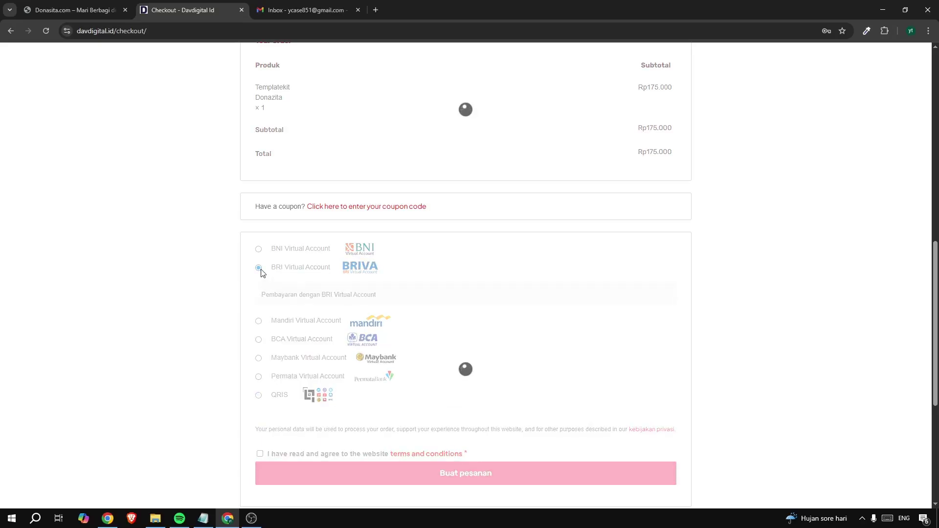
{"action": "scroll", "coordinate": [249, 267], "scroll_direction": "down", "scroll_amount": 4}
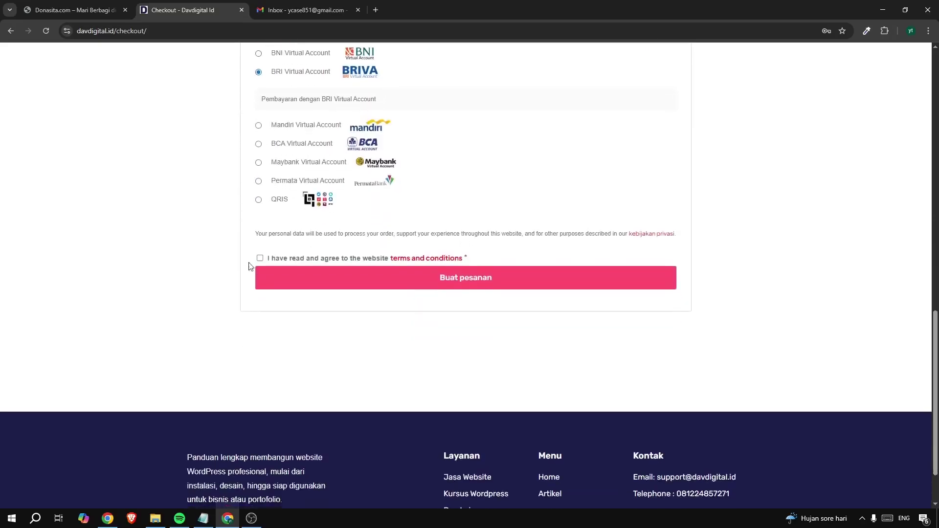
{"action": "left_click", "coordinate": [259, 260]}
{"action": "scroll", "coordinate": [187, 264], "scroll_direction": "up", "scroll_amount": 13}
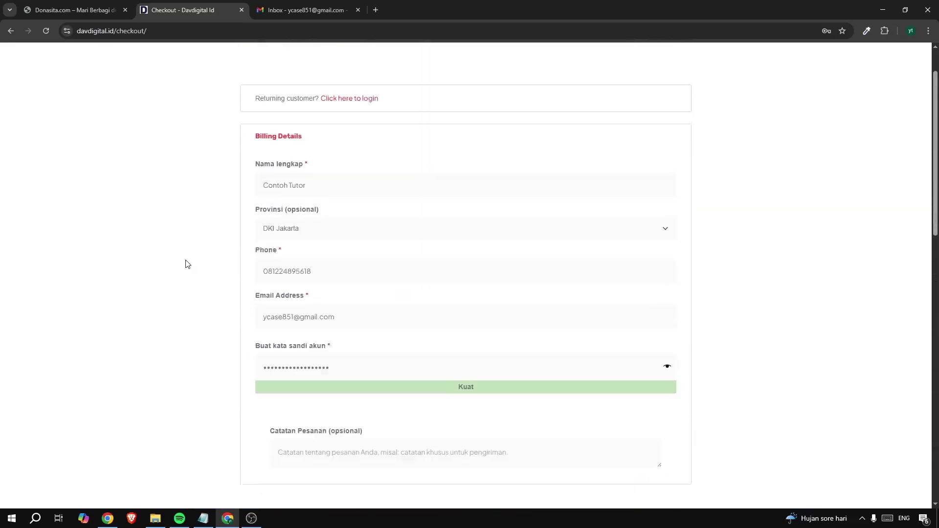
{"action": "scroll", "coordinate": [187, 264], "scroll_direction": "down", "scroll_amount": 11}
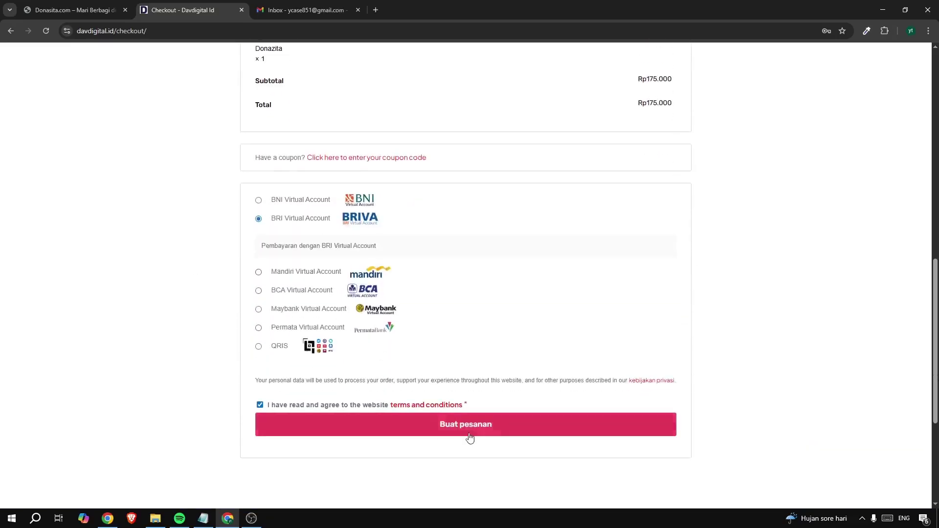
{"action": "left_click", "coordinate": [448, 430]}
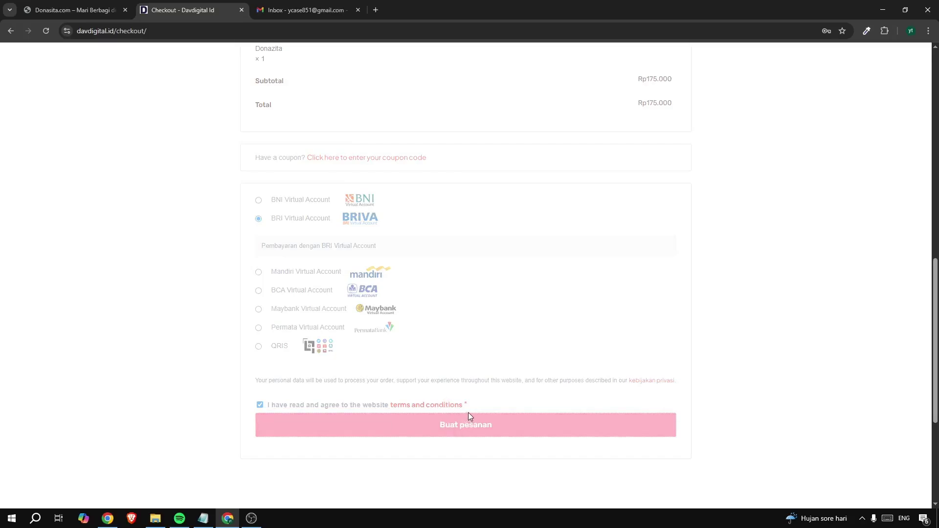
{"action": "scroll", "coordinate": [445, 367], "scroll_direction": "up", "scroll_amount": 4}
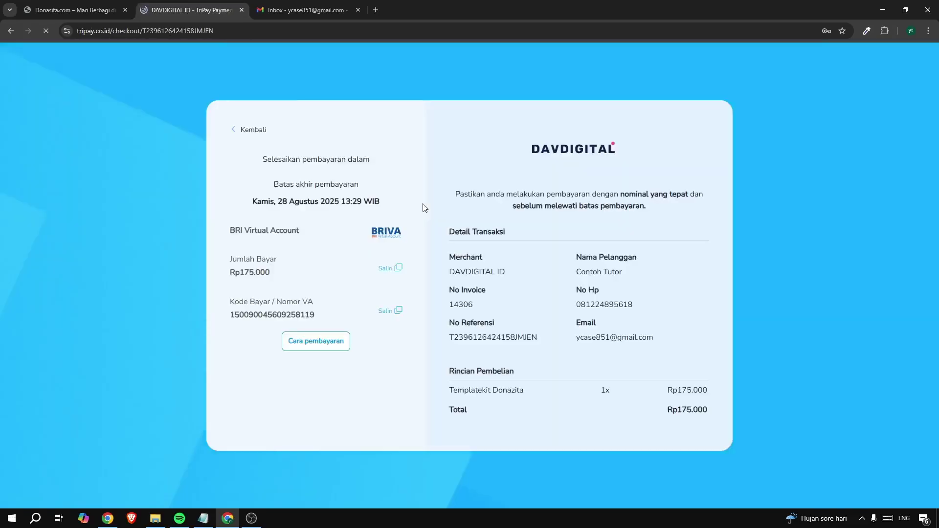
{"action": "left_click", "coordinate": [822, 182]}
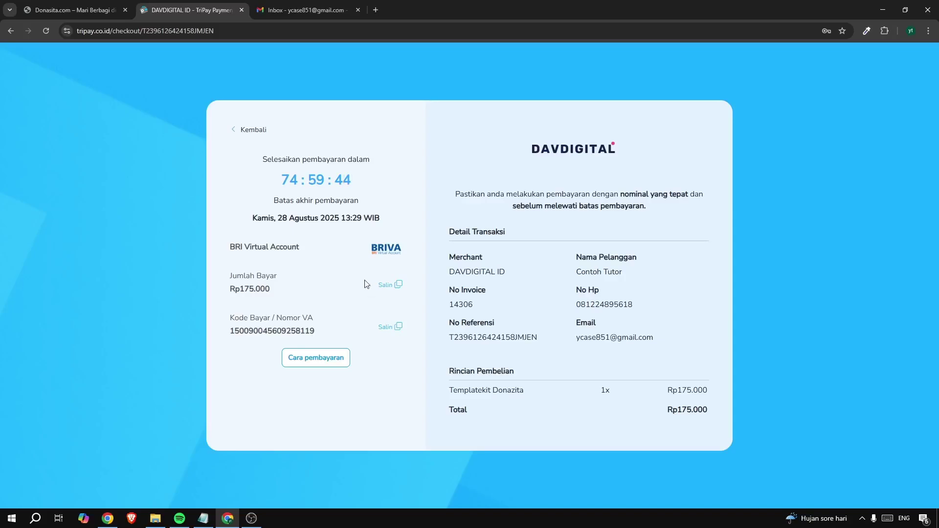
{"action": "left_click_drag", "start_coordinate": [242, 248], "coordinate": [312, 252]}
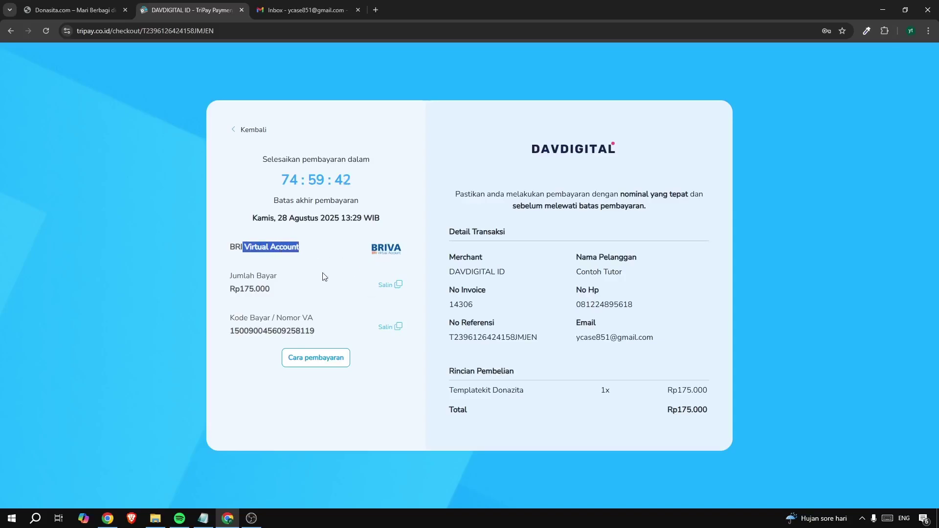
{"action": "left_click_drag", "start_coordinate": [264, 327], "coordinate": [320, 331]}
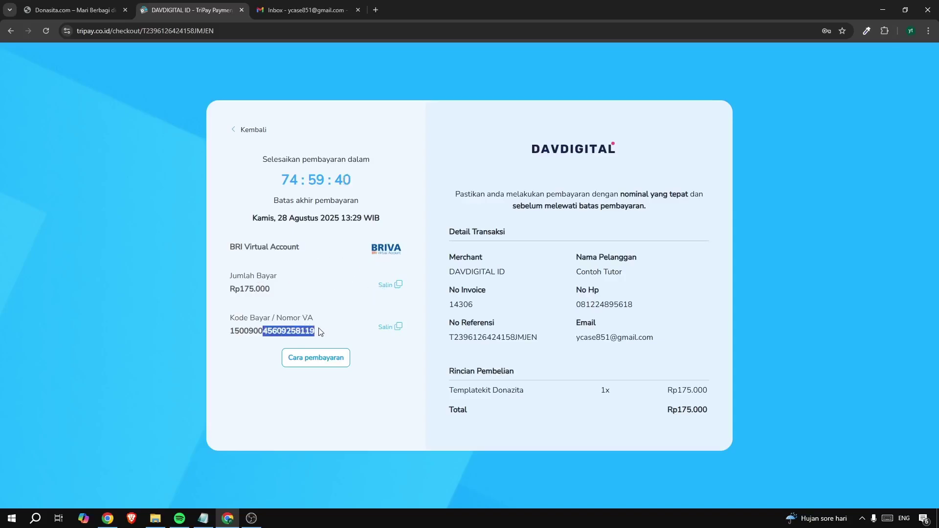
{"action": "left_click", "coordinate": [342, 331]}
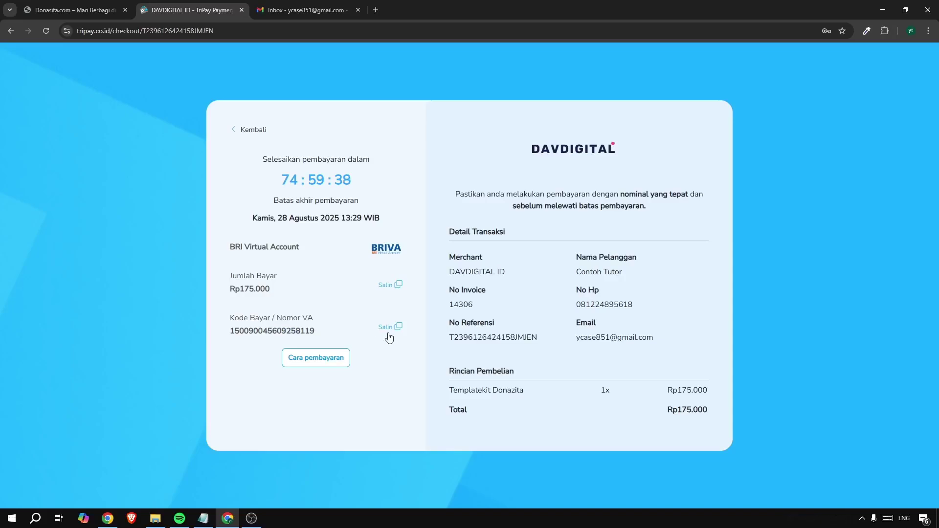
{"action": "left_click_drag", "start_coordinate": [246, 333], "coordinate": [288, 333]}
{"action": "left_click", "coordinate": [288, 333]}
Open the Detail pesanan #14306 email in Gmail and follow its payment link
{"action": "left_click", "coordinate": [300, 10]}
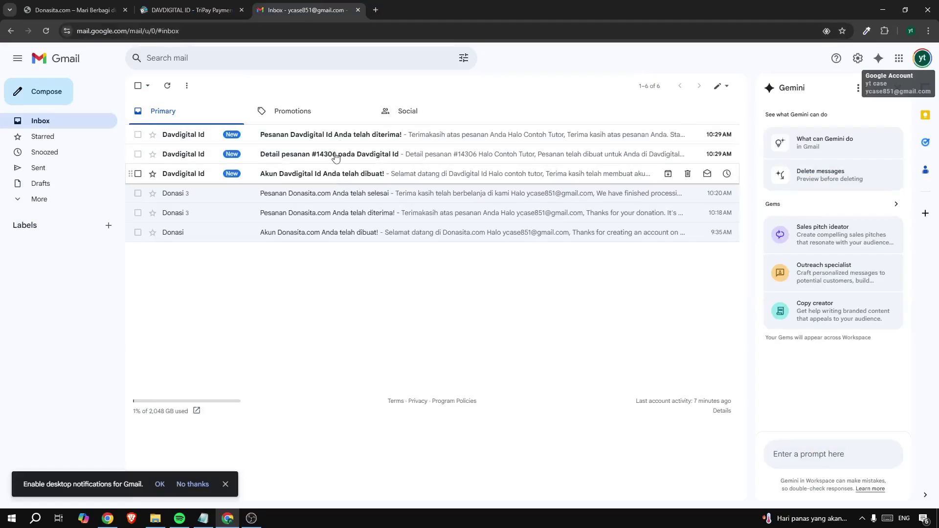
{"action": "left_click", "coordinate": [304, 160]}
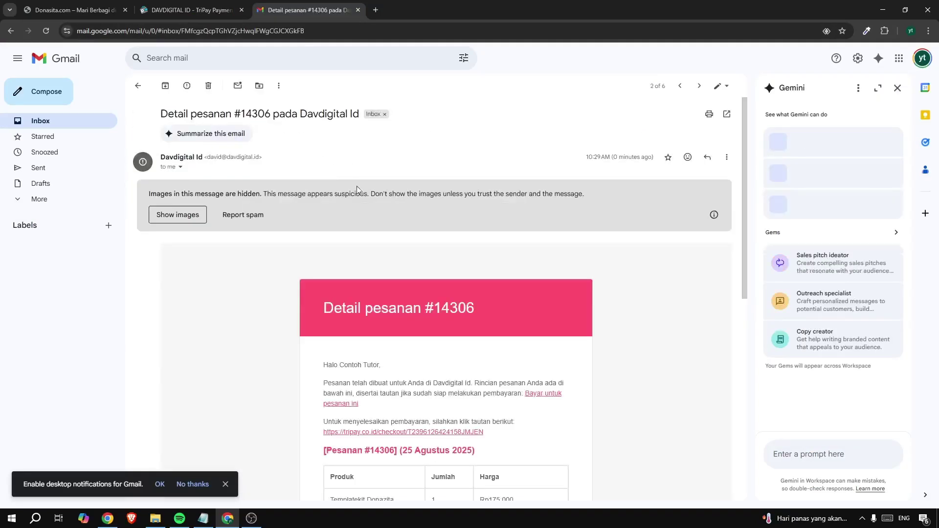
{"action": "scroll", "coordinate": [386, 269], "scroll_direction": "down", "scroll_amount": 2}
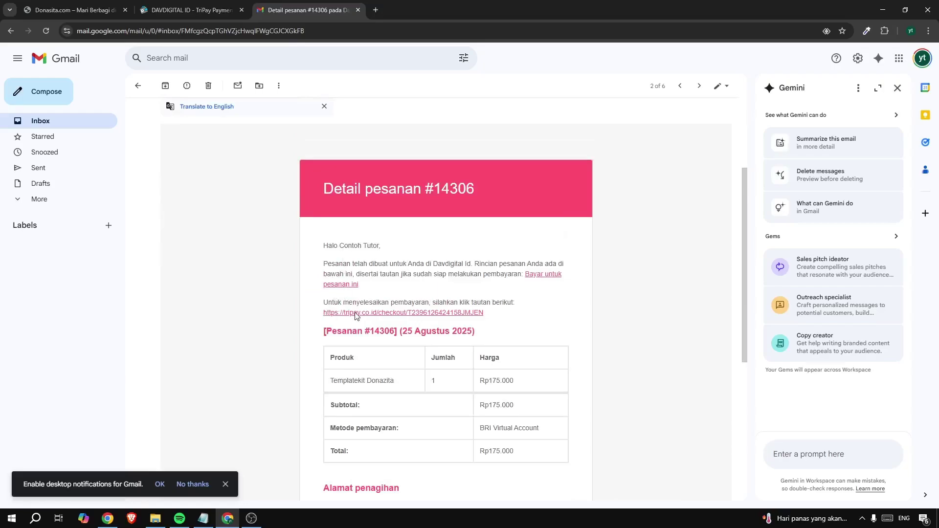
{"action": "left_click", "coordinate": [354, 313]}
Close the duplicate TriPay checkout tab and return to the remaining TriPay page
{"action": "left_click", "coordinate": [308, 10]}
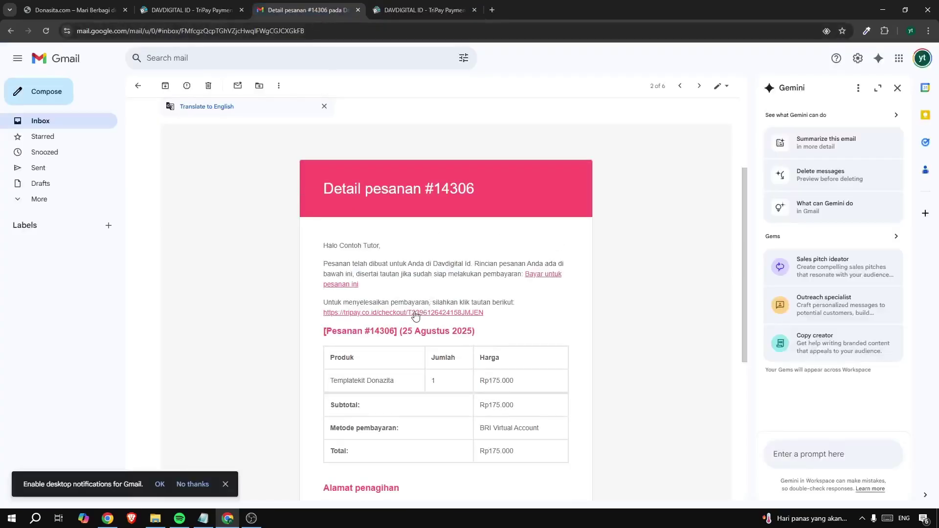
{"action": "left_click", "coordinate": [191, 9]}
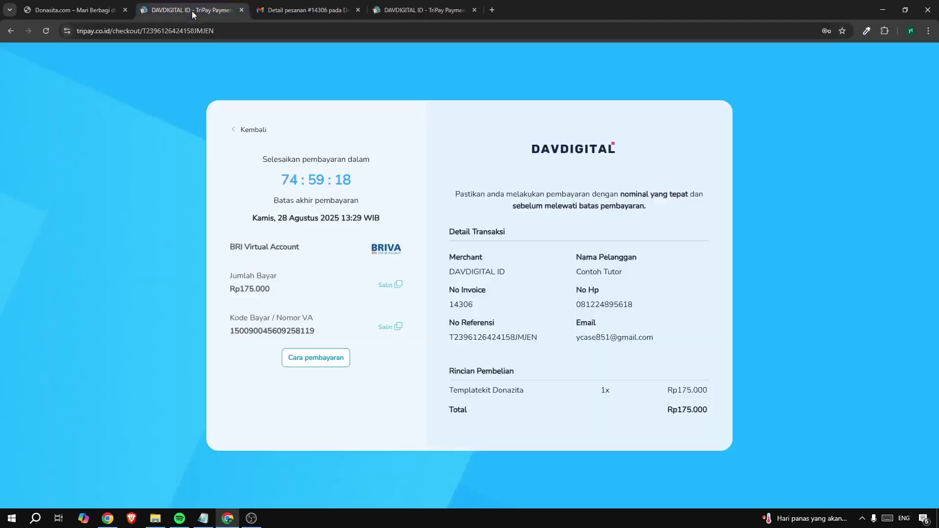
{"action": "left_click", "coordinate": [350, 17]}
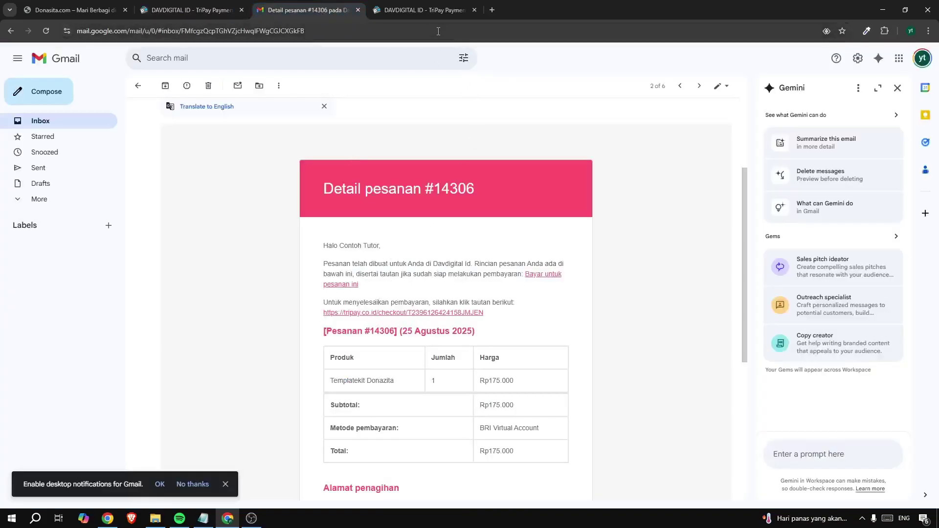
{"action": "left_click", "coordinate": [441, 11]}
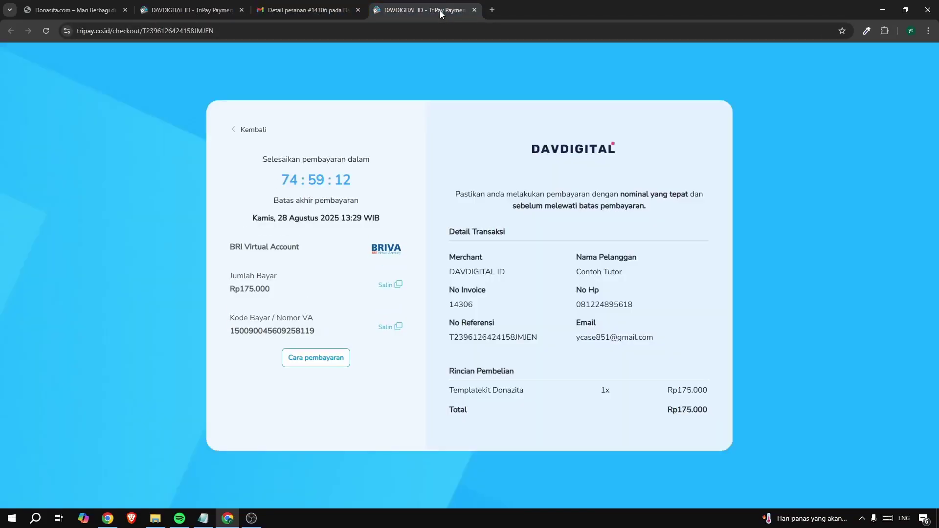
{"action": "left_click", "coordinate": [474, 10]}
{"action": "left_click", "coordinate": [198, 7]}
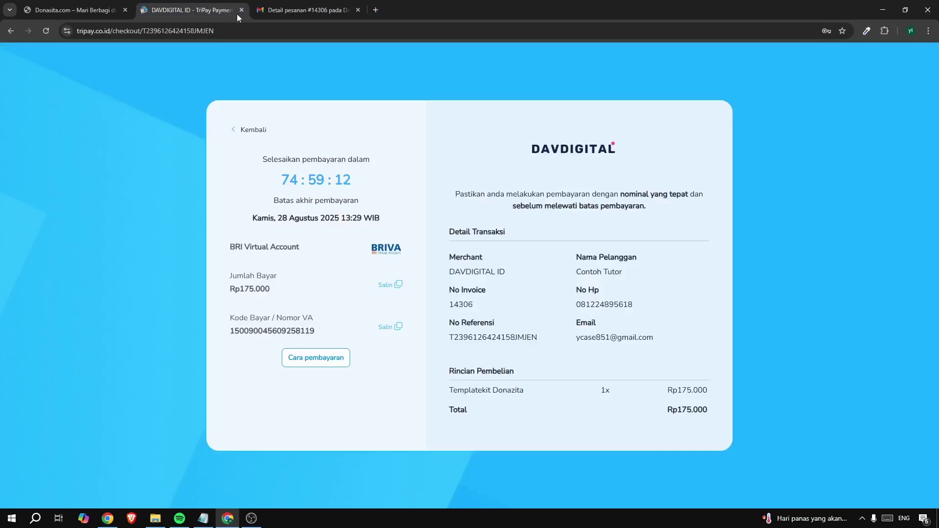
{"action": "left_click", "coordinate": [79, 9]}
{"action": "left_click", "coordinate": [176, 9]}
Go back to Davdigital and open Akun Saya → Downloads
{"action": "left_click", "coordinate": [11, 33]}
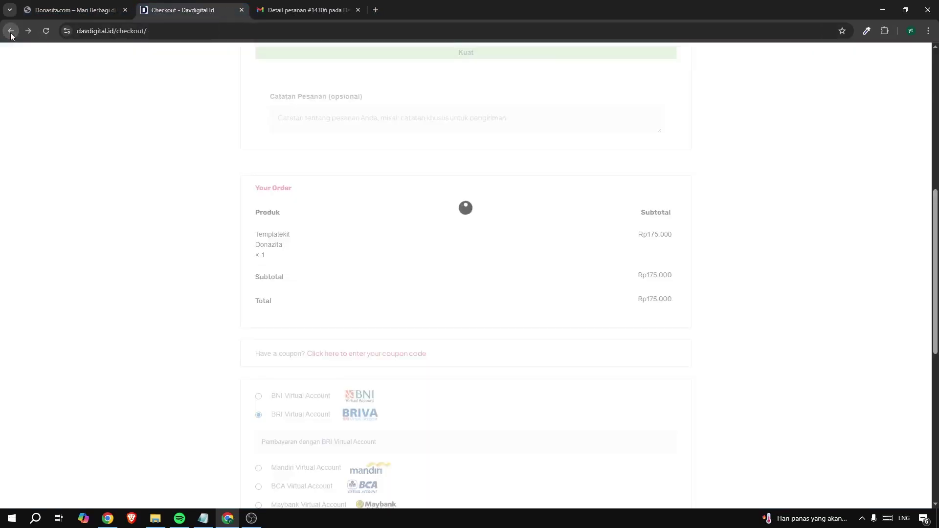
{"action": "scroll", "coordinate": [498, 168], "scroll_direction": "up", "scroll_amount": 8}
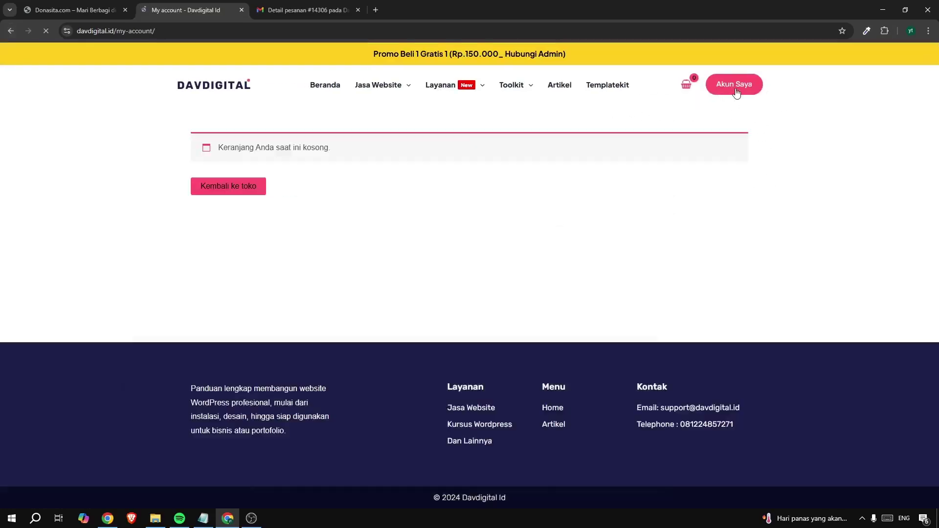
{"action": "left_click", "coordinate": [731, 87]}
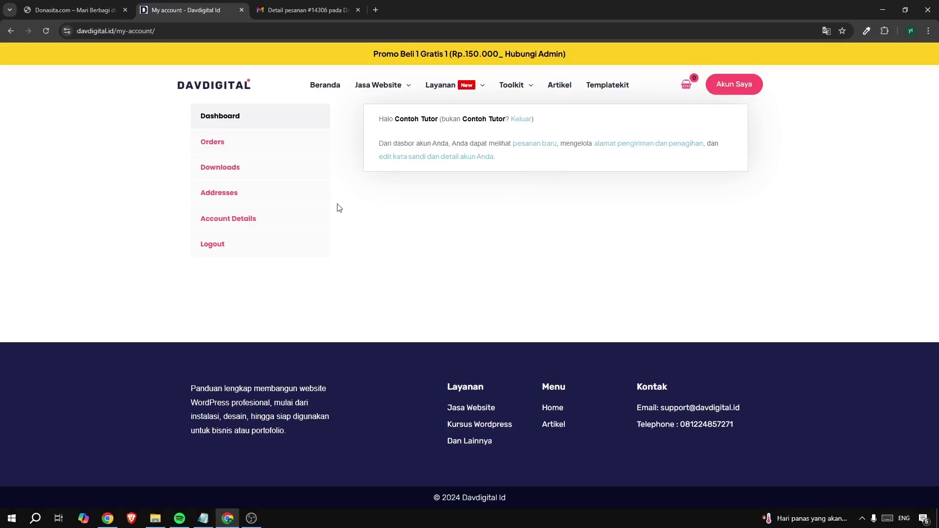
{"action": "left_click", "coordinate": [226, 168]}
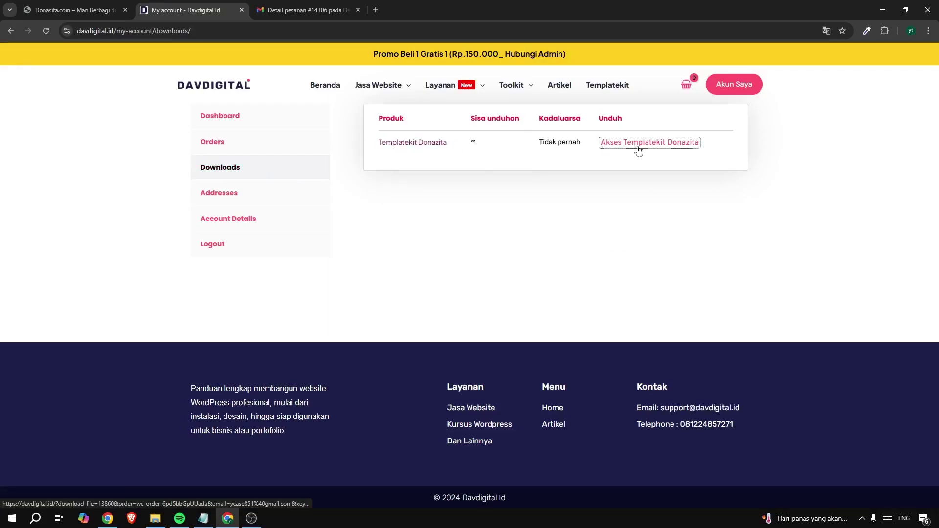
Check the order email in Gmail, then return to the Davdigital downloads page
{"action": "left_click", "coordinate": [304, 10]}
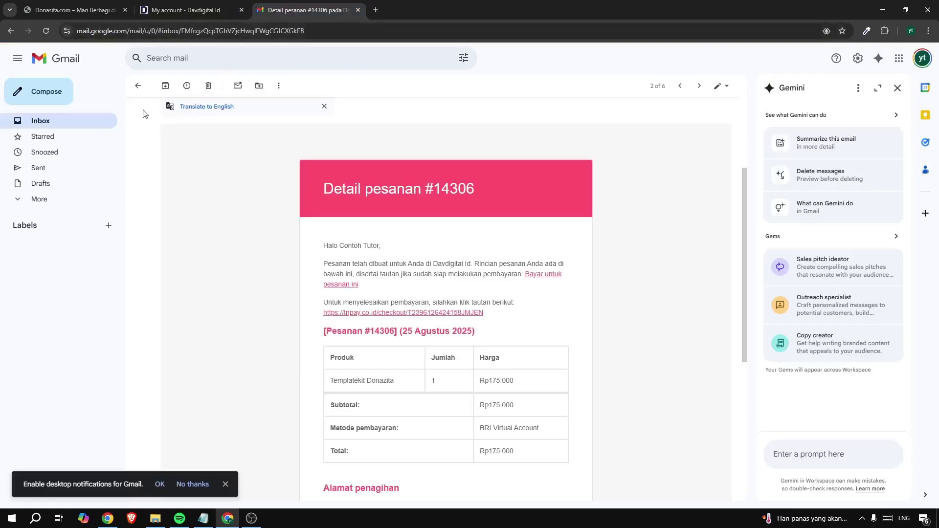
{"action": "left_click", "coordinate": [82, 126]}
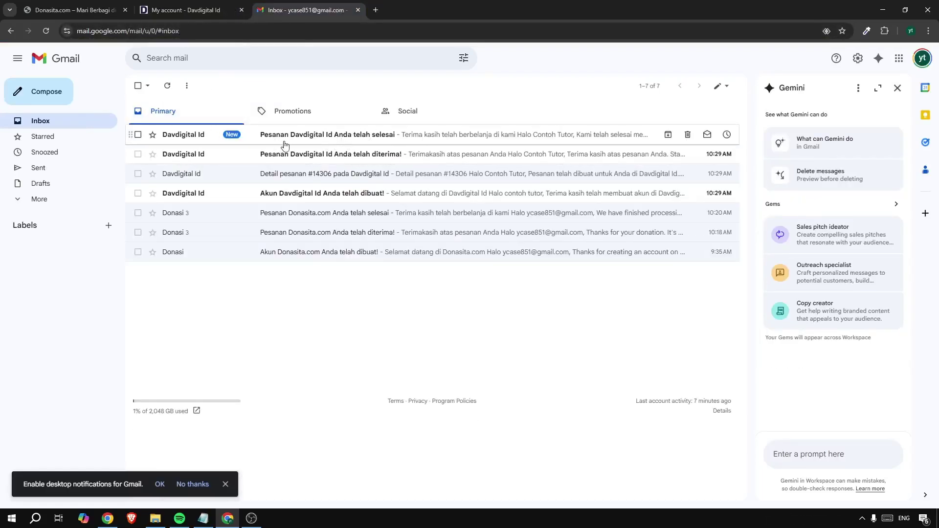
{"action": "left_click", "coordinate": [180, 8]}
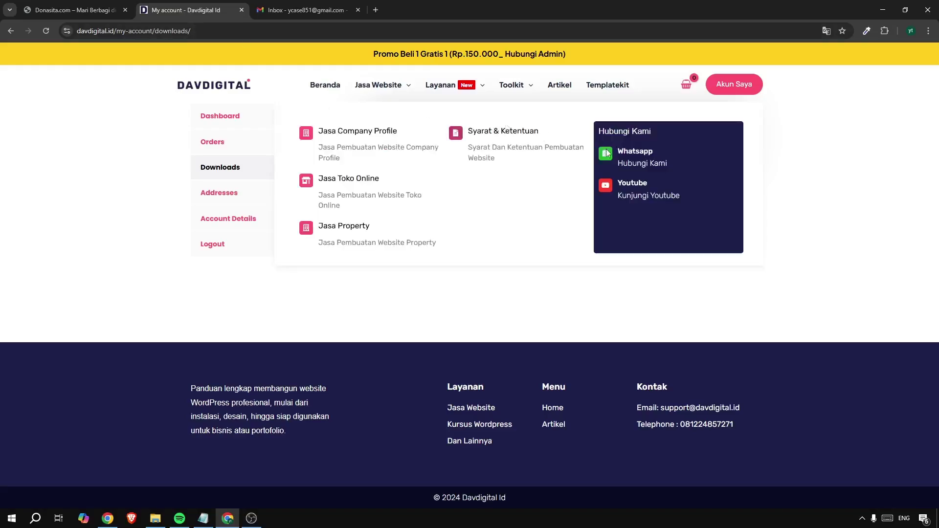
From the Templatekit Donazita Drive link's '1 Import Dengan Plugin' folder, download the -db.gz backup file
{"action": "left_click", "coordinate": [621, 143]}
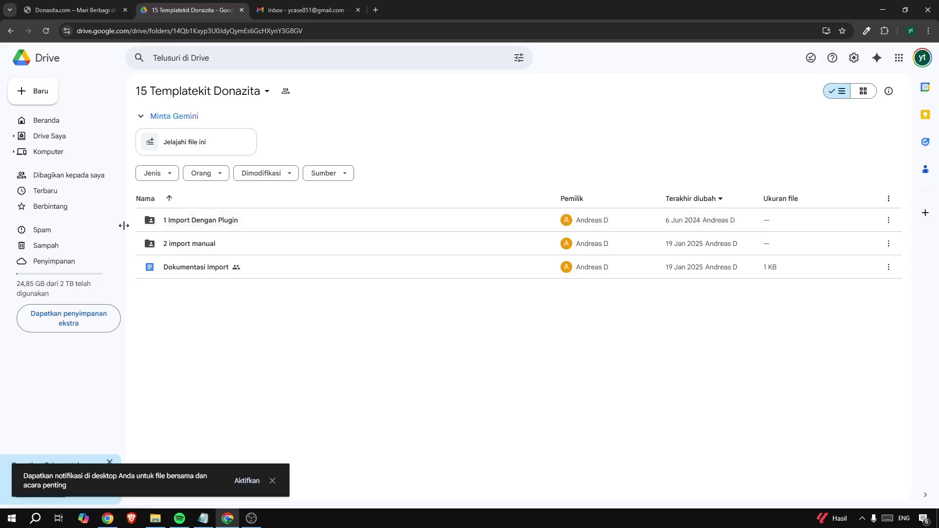
{"action": "double_click", "coordinate": [186, 223]}
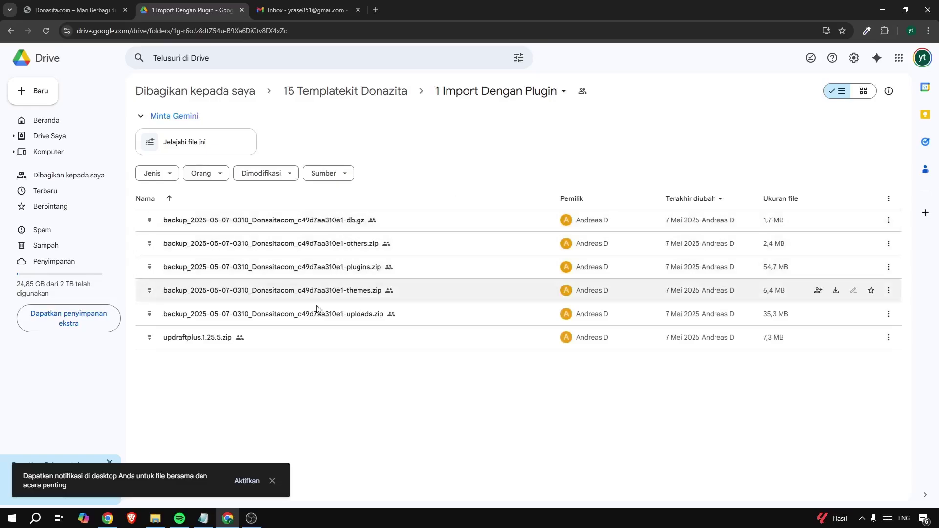
{"action": "left_click", "coordinate": [273, 481]}
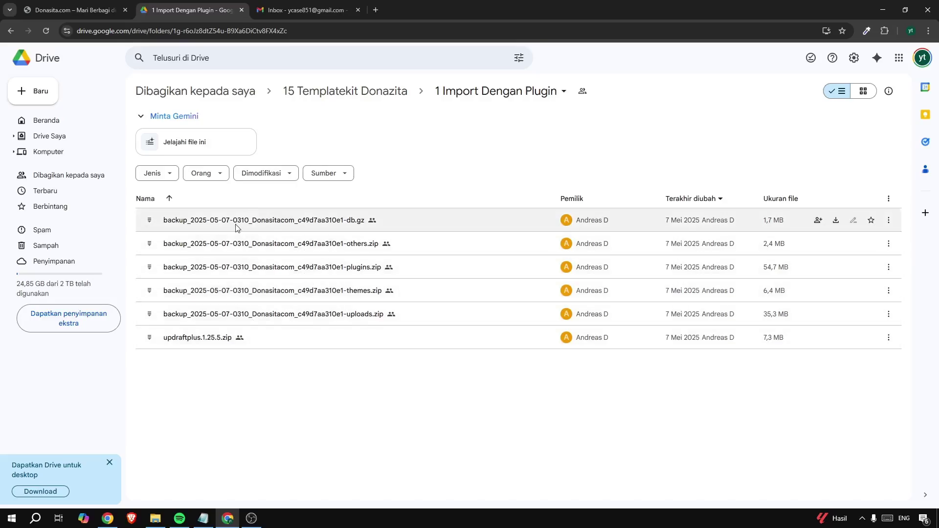
{"action": "right_click", "coordinate": [204, 222]}
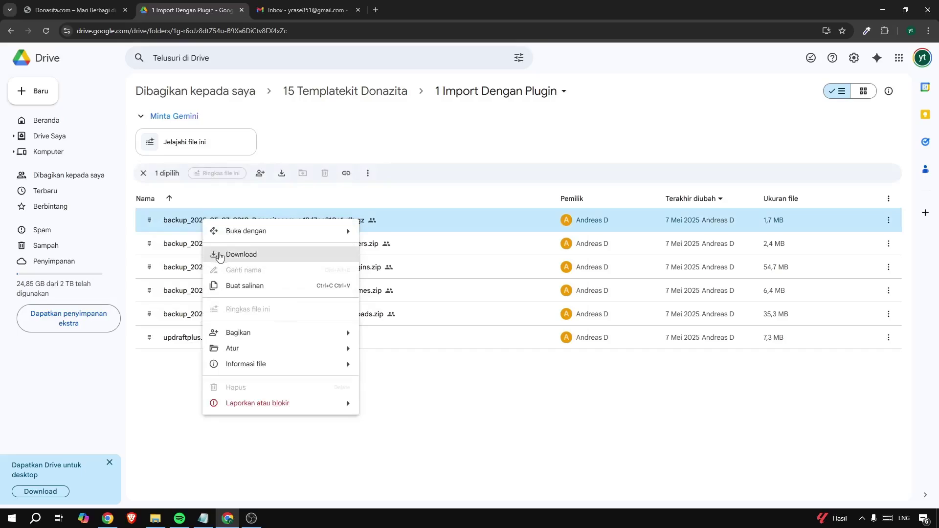
{"action": "left_click", "coordinate": [219, 255]}
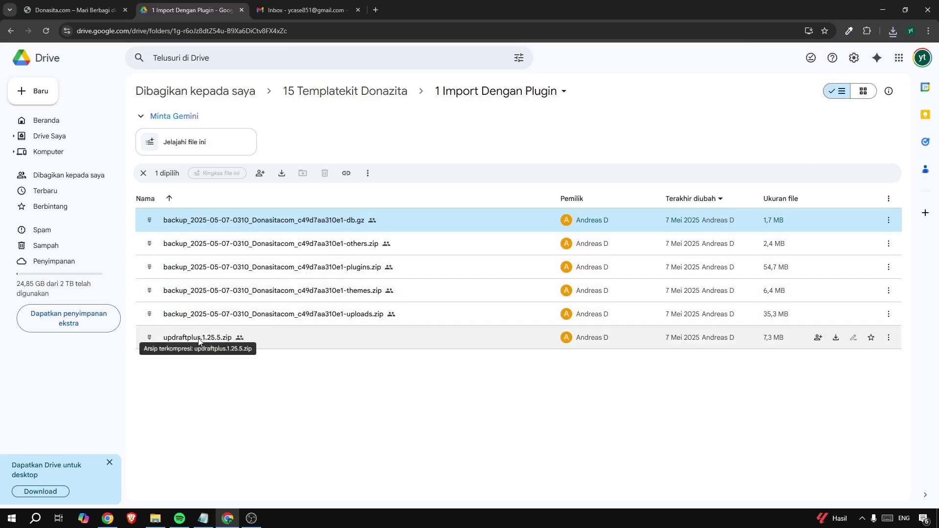
{"action": "left_click", "coordinate": [332, 370]}
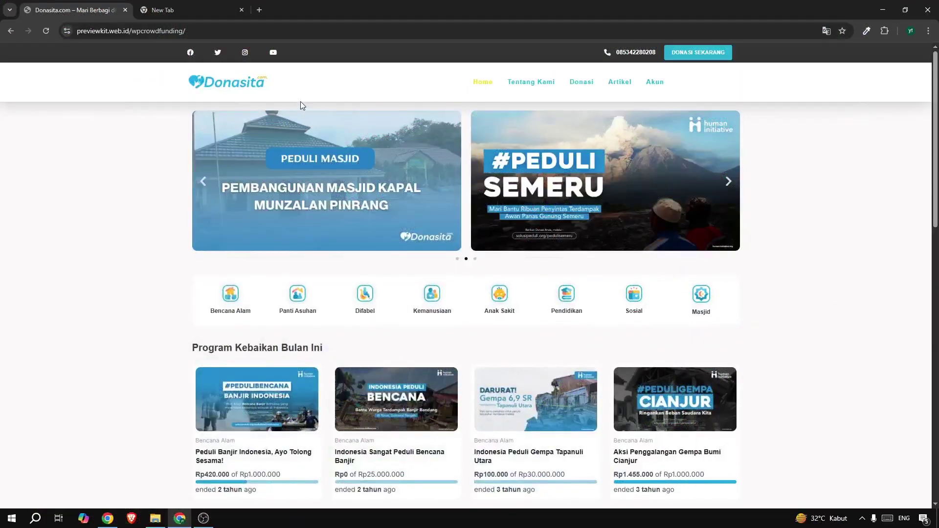
Close the empty tab, check the wpdonazita backup folder in File Explorer, then return to DewaHoster
{"action": "left_click", "coordinate": [240, 11]}
{"action": "left_click", "coordinate": [155, 518]}
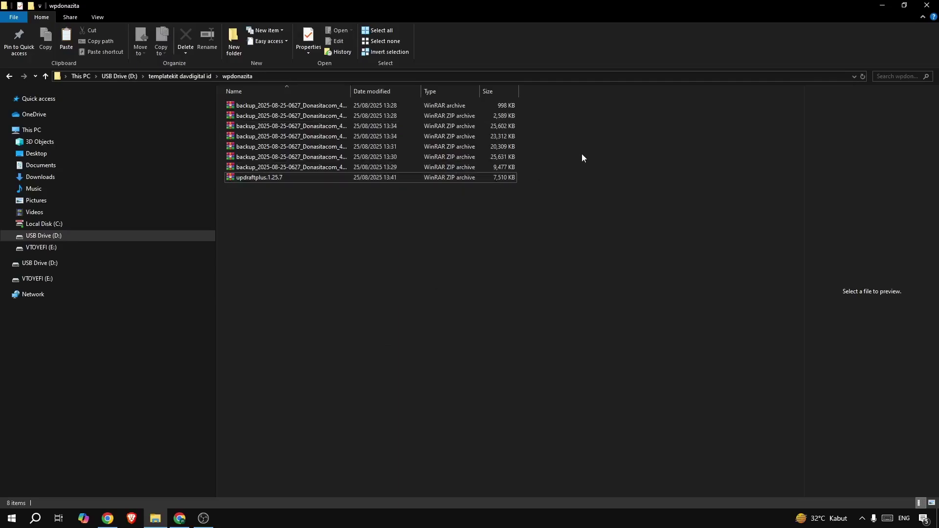
{"action": "left_click", "coordinate": [882, 5]}
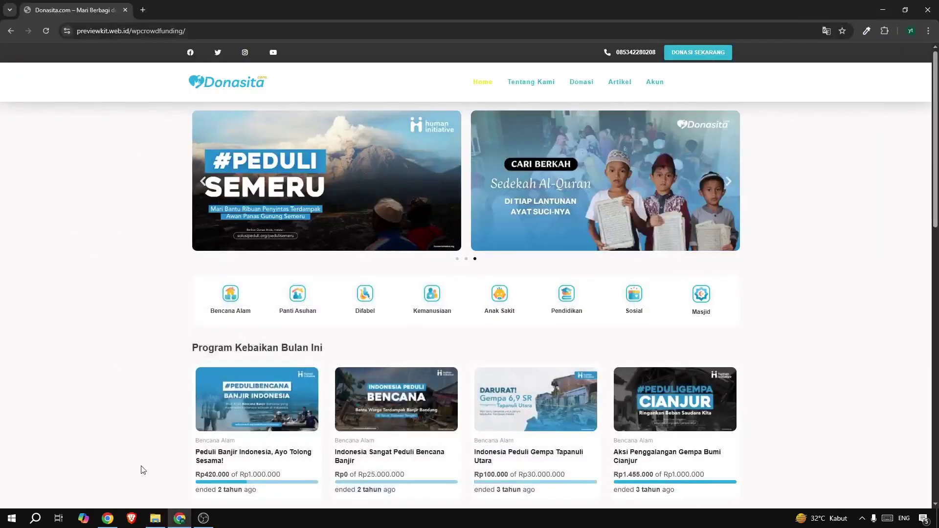
{"action": "left_click", "coordinate": [108, 518]}
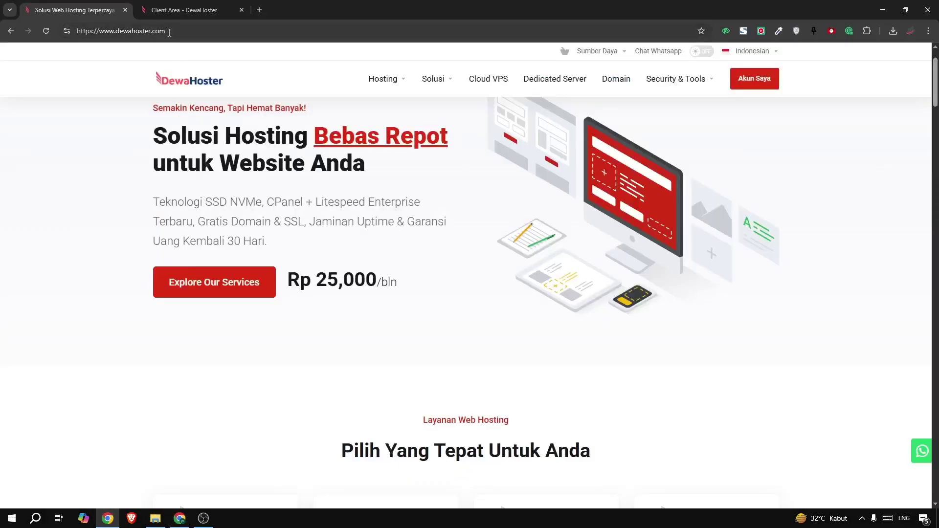
From DewaHoster's Products/Services list, log in to cPanel for the Unlimited Hosting plan on kreatifspace.my.id
{"action": "left_click", "coordinate": [166, 11]}
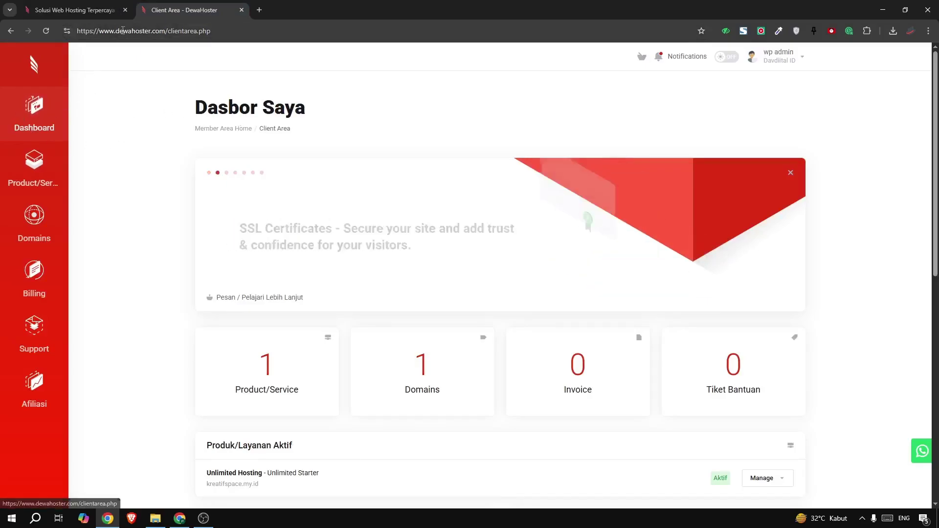
{"action": "left_click", "coordinate": [41, 106]}
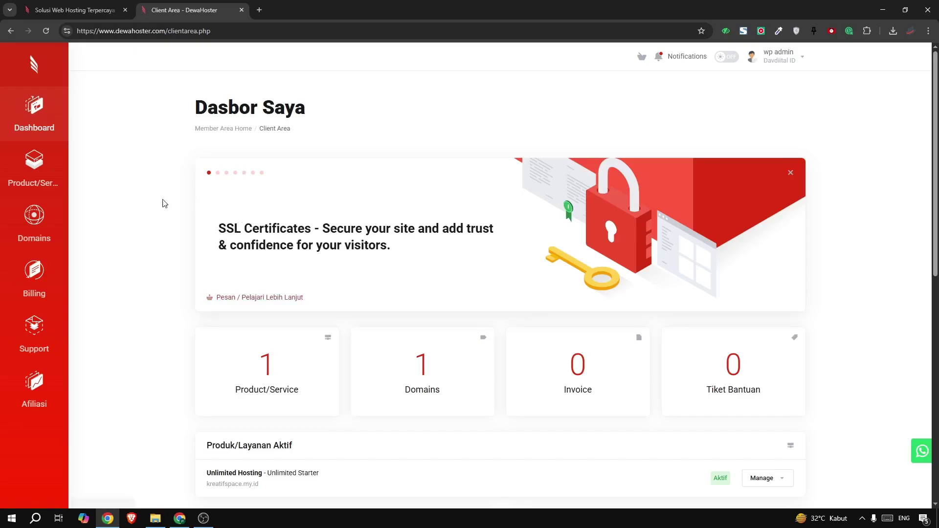
{"action": "scroll", "coordinate": [514, 241], "scroll_direction": "down", "scroll_amount": 1}
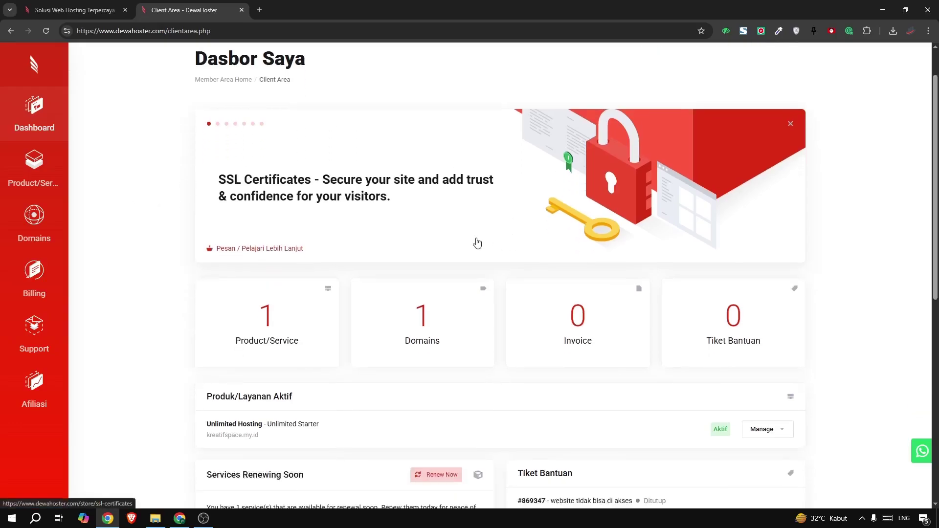
{"action": "left_click", "coordinate": [274, 314]}
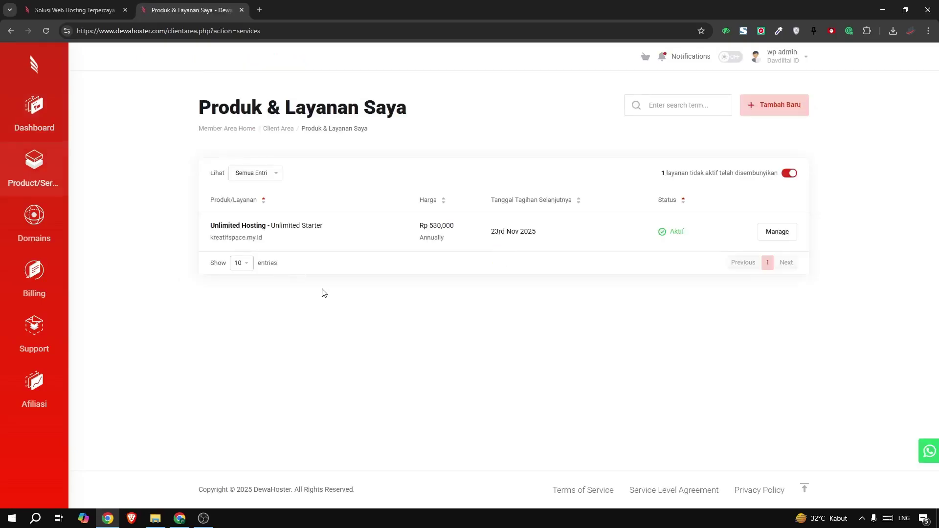
{"action": "left_click", "coordinate": [389, 235]}
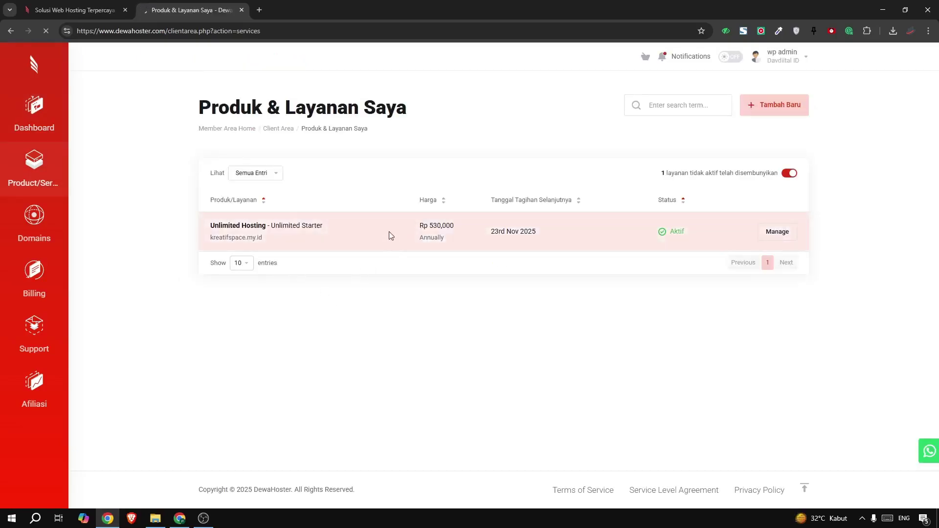
{"action": "left_click", "coordinate": [248, 240]}
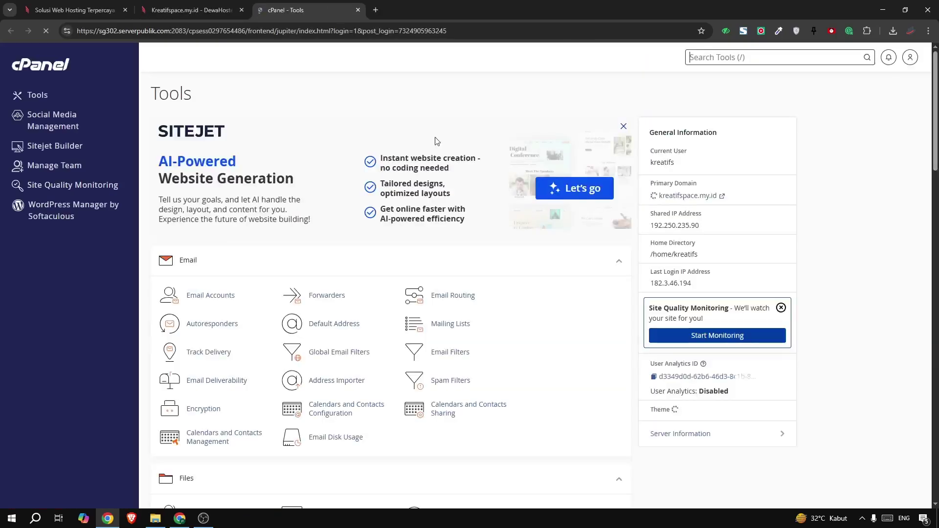
Start a new Softaculous WordPress install with 'webdonasi' as the installation directory
{"action": "type", "text": "soft"}
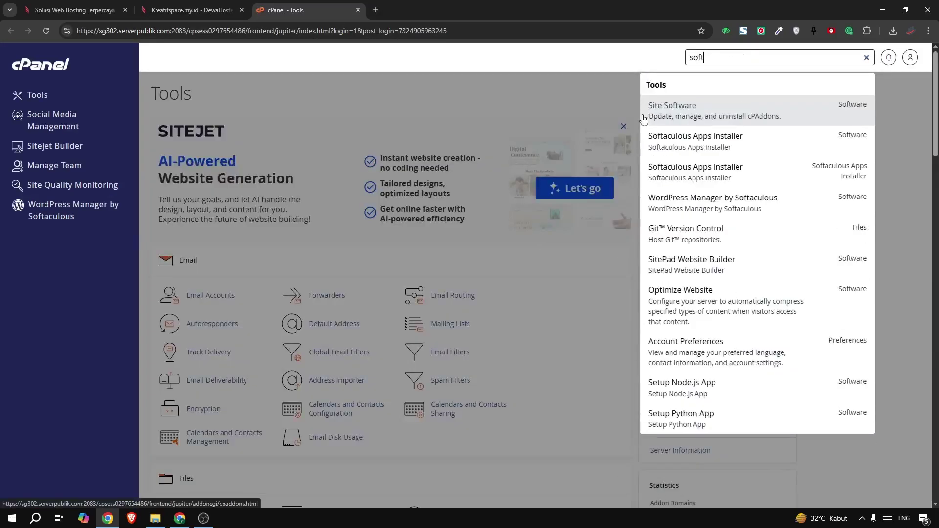
{"action": "left_click", "coordinate": [658, 144]}
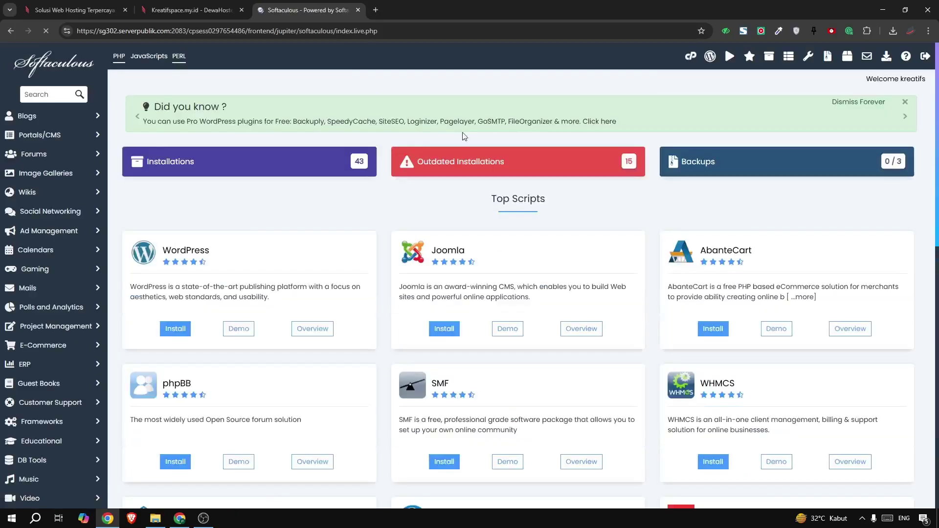
{"action": "left_click", "coordinate": [175, 329]}
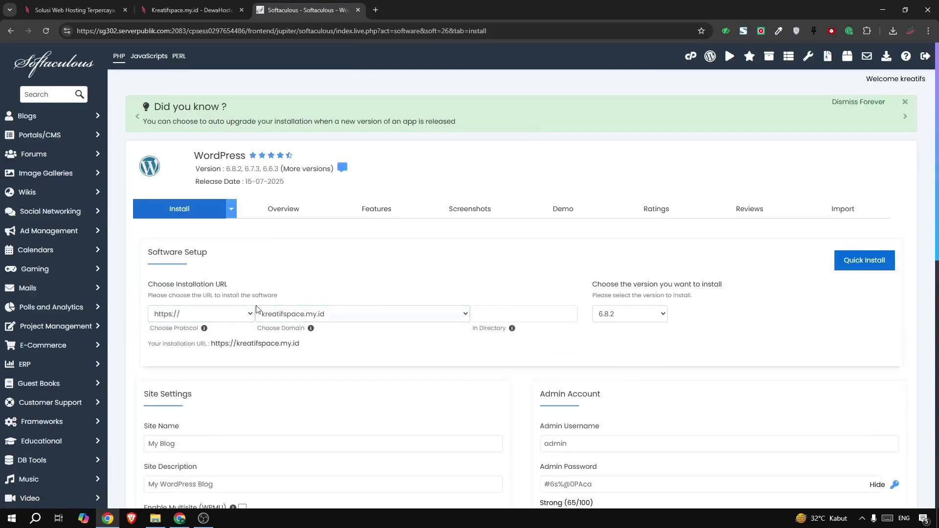
{"action": "scroll", "coordinate": [258, 309], "scroll_direction": "down", "scroll_amount": 3}
{"action": "left_click", "coordinate": [482, 168]}
{"action": "scroll", "coordinate": [391, 235], "scroll_direction": "up", "scroll_amount": 2}
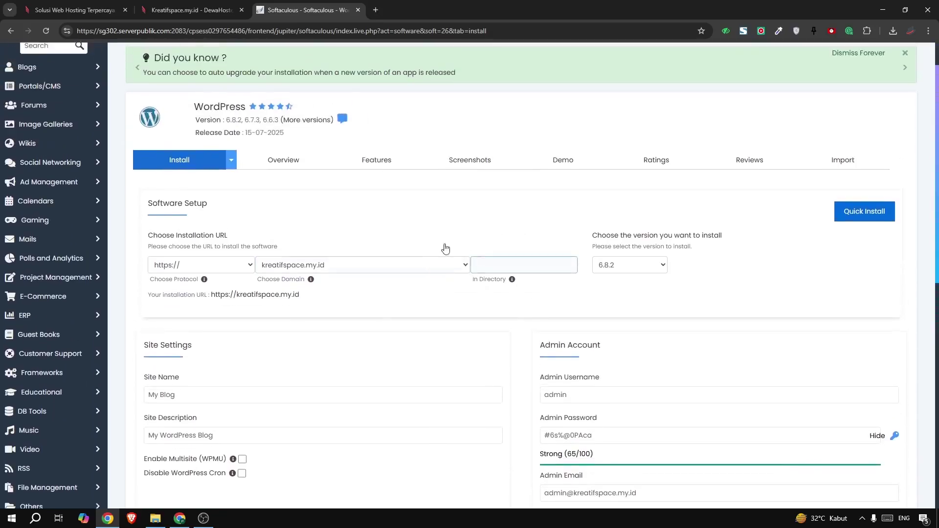
{"action": "left_click", "coordinate": [486, 265]}
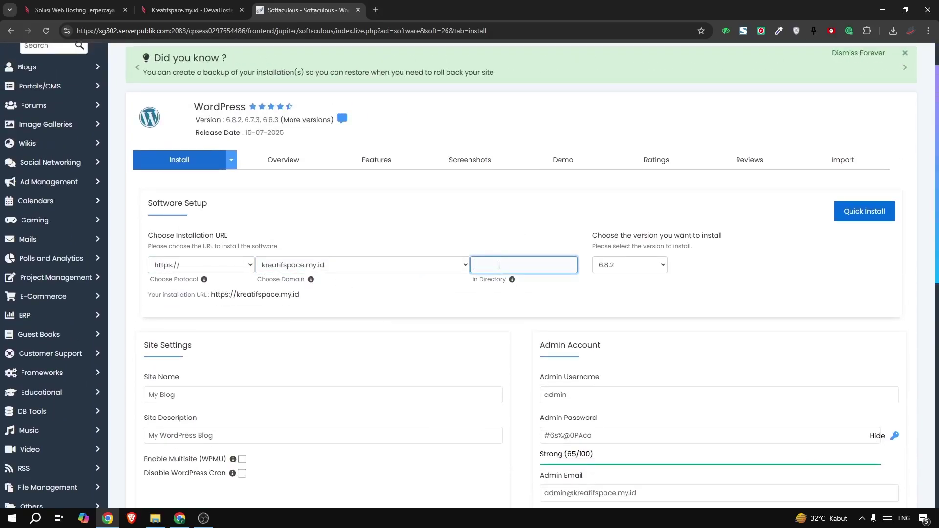
{"action": "type", "text": "webdonasi"}
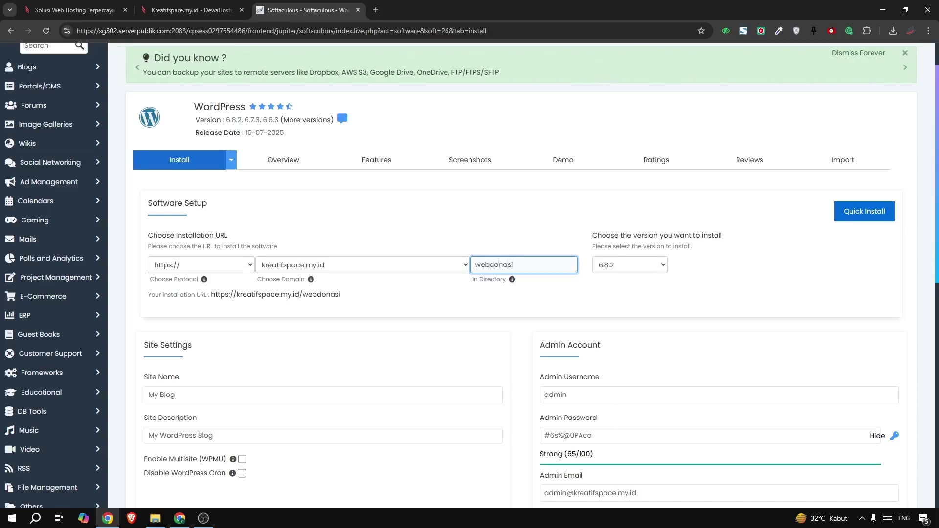
Deselect every bundled plugin (AI assistant, Backups, SEO, builder, SMTP, speed, cookie, login limiter), disable Social Login, and install
{"action": "scroll", "coordinate": [498, 265], "scroll_direction": "down", "scroll_amount": 1}
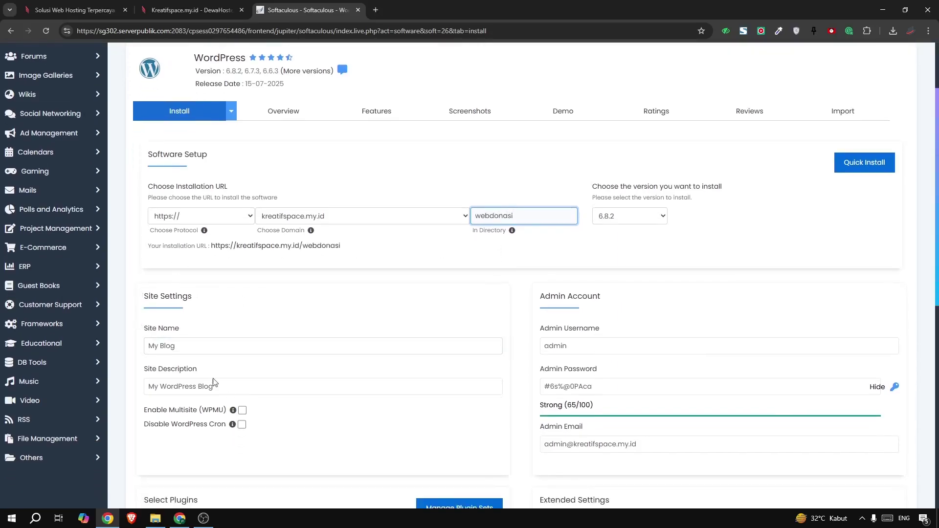
{"action": "scroll", "coordinate": [514, 276], "scroll_direction": "down", "scroll_amount": 3}
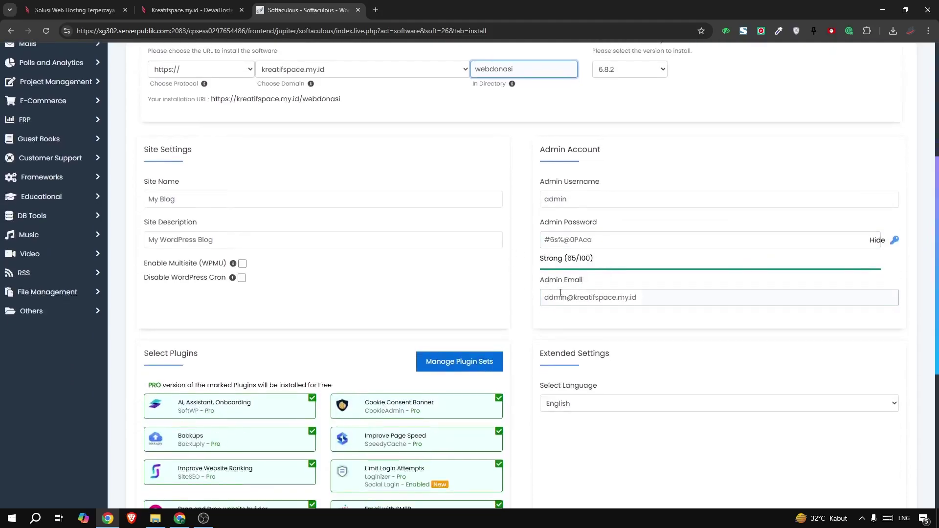
{"action": "scroll", "coordinate": [251, 325], "scroll_direction": "down", "scroll_amount": 3}
{"action": "left_click", "coordinate": [195, 263]}
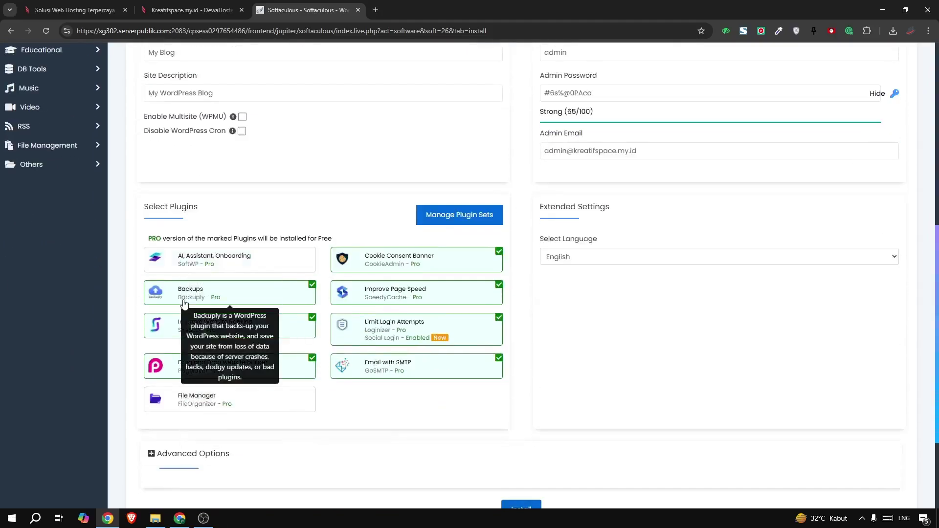
{"action": "left_click", "coordinate": [184, 303]}
{"action": "left_click", "coordinate": [171, 326]}
{"action": "left_click", "coordinate": [165, 365]}
{"action": "left_click", "coordinate": [366, 366]}
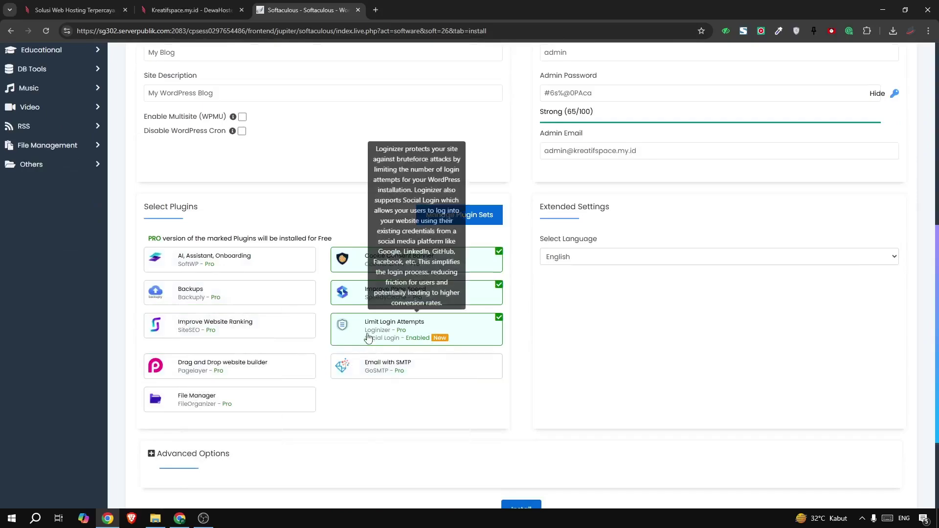
{"action": "left_click", "coordinate": [368, 338]}
{"action": "left_click", "coordinate": [349, 301]}
{"action": "left_click", "coordinate": [347, 269]}
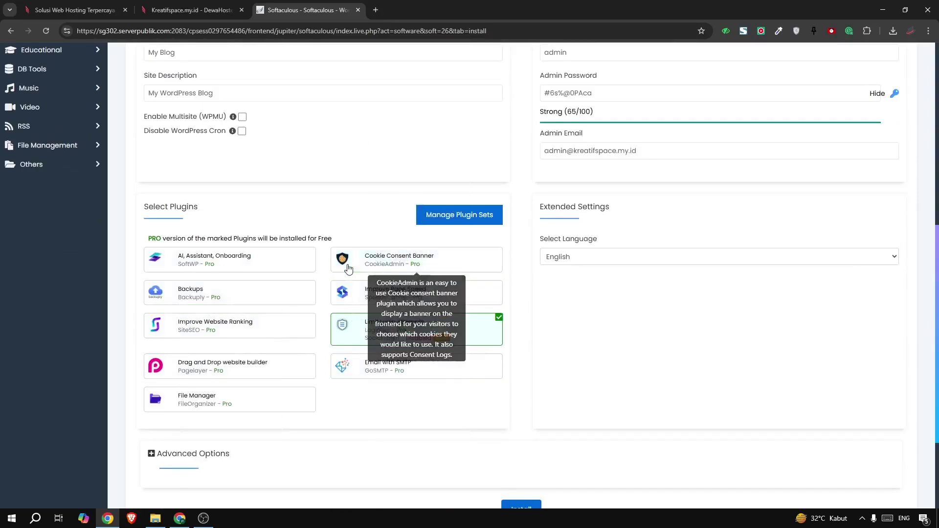
{"action": "left_click", "coordinate": [346, 336]}
{"action": "scroll", "coordinate": [386, 332], "scroll_direction": "down", "scroll_amount": 3}
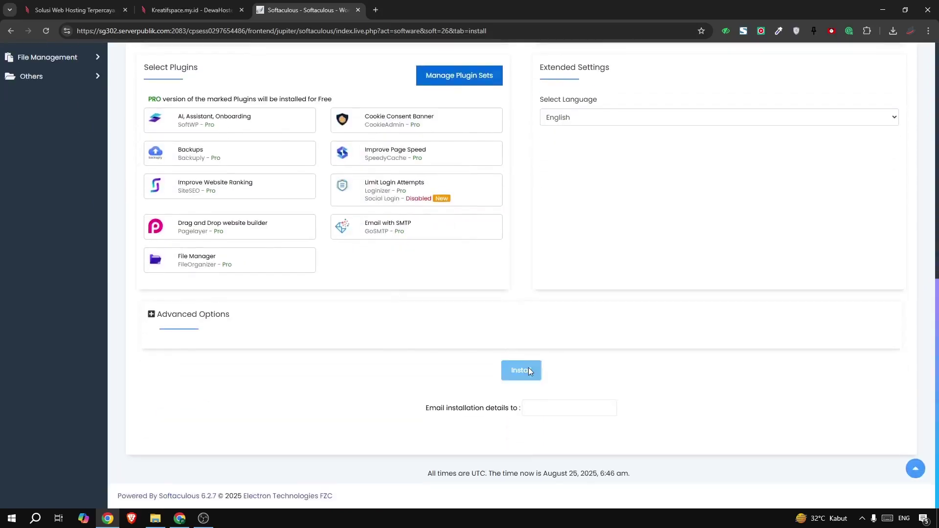
{"action": "left_click", "coordinate": [528, 370]}
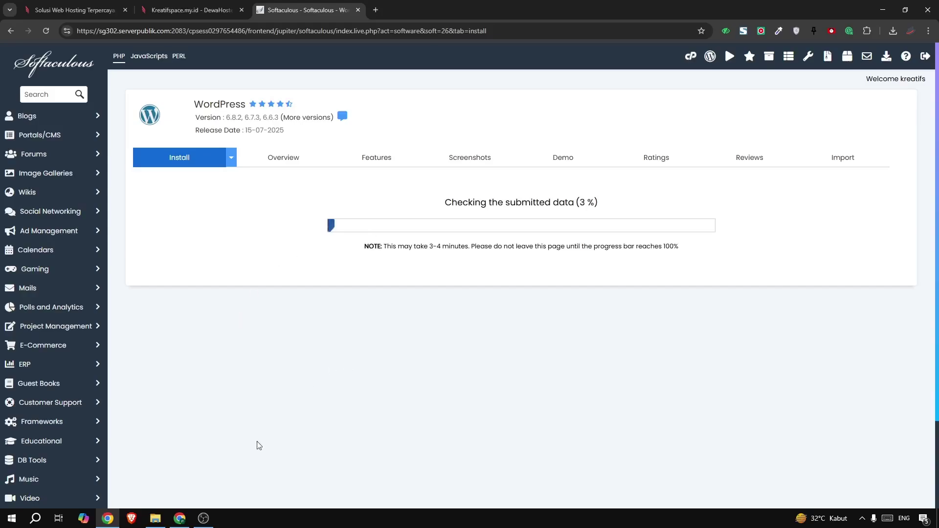
{"action": "left_click", "coordinate": [154, 519]}
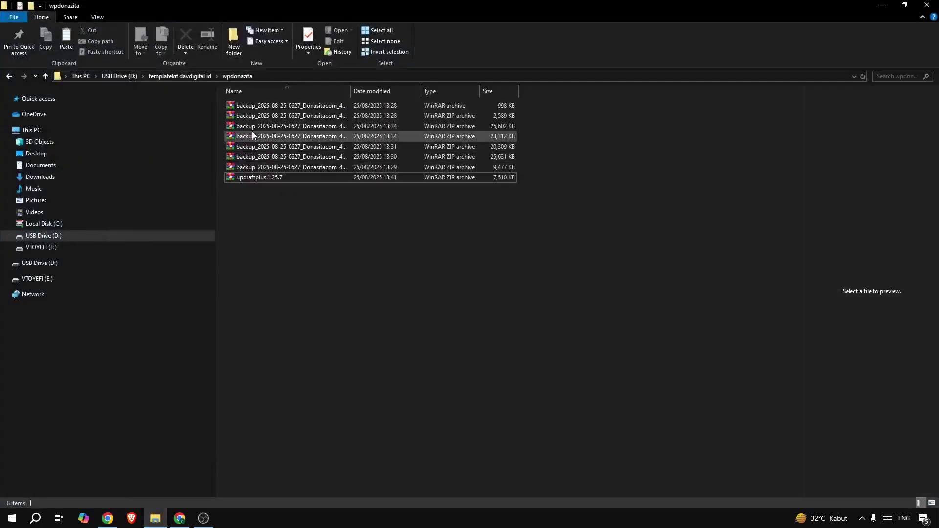
{"action": "left_click", "coordinate": [880, 6]}
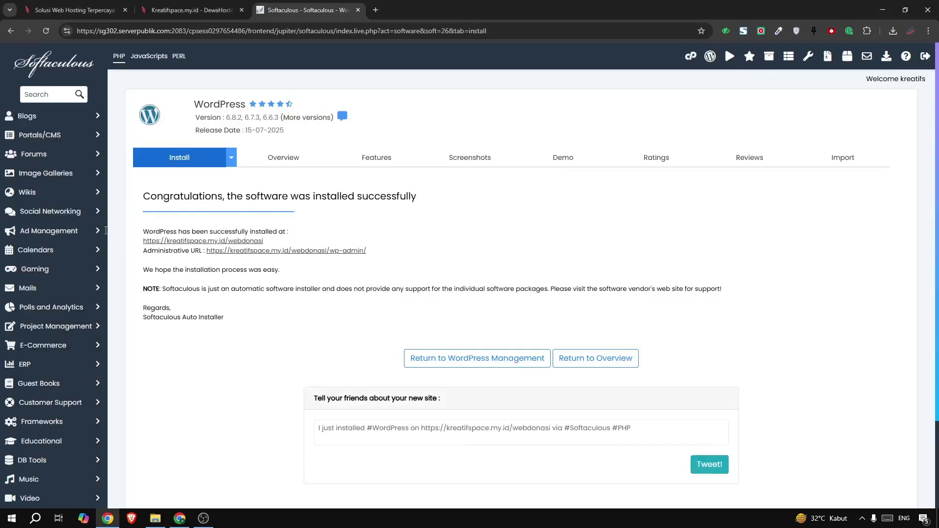
Open the new kreatifspace.my.id/webdonasi site, then its wp-admin Dashboard via the Administrative URL
{"action": "left_click", "coordinate": [207, 240]}
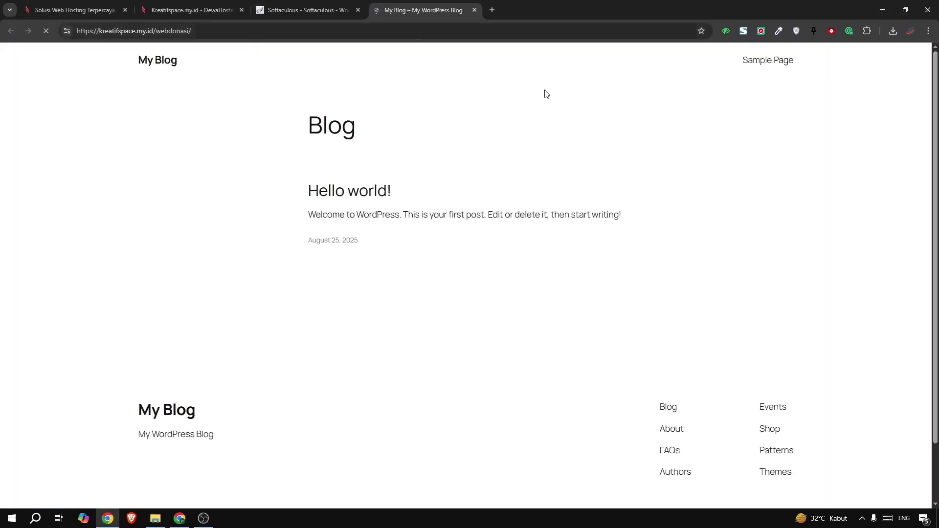
{"action": "left_click", "coordinate": [309, 11]}
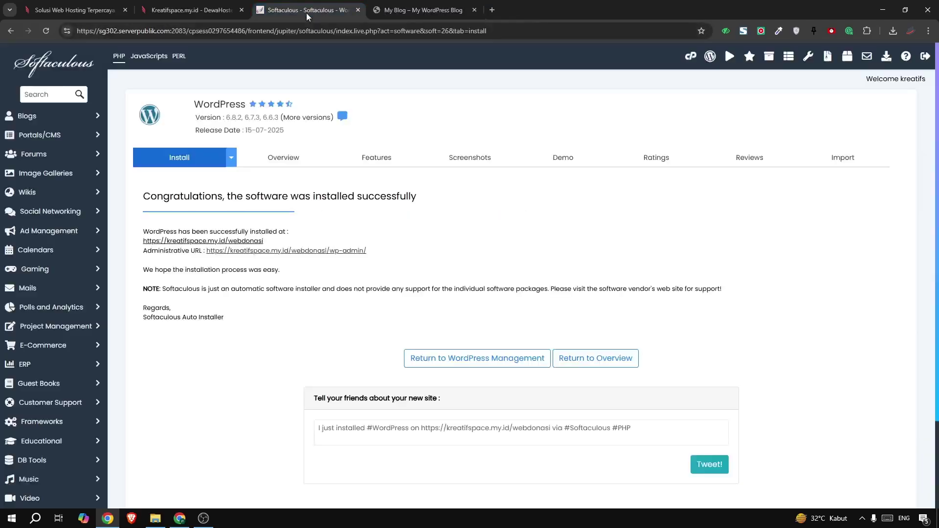
{"action": "left_click", "coordinate": [331, 251]}
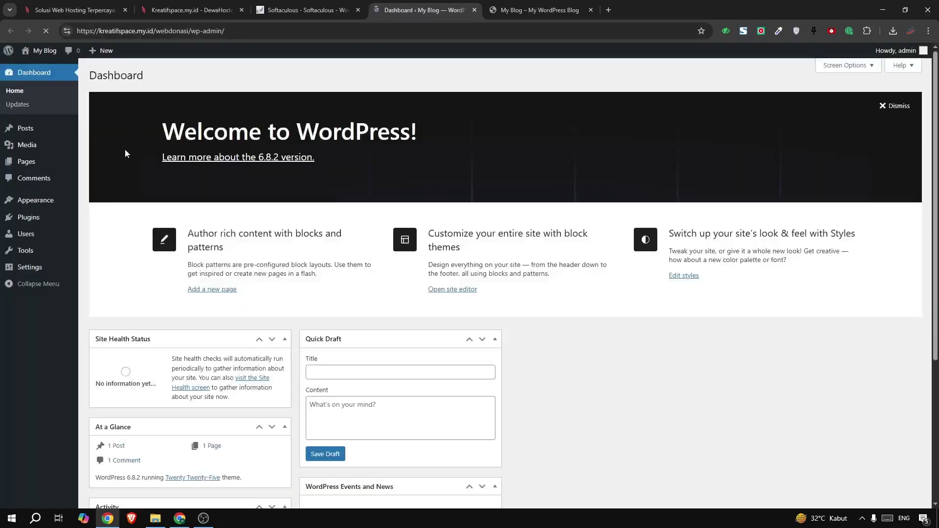
Upload updraftplus.1.25.7.zip from File Explorer on the Upload Plugin panel and install it
{"action": "mouse_move", "coordinate": [31, 218]}
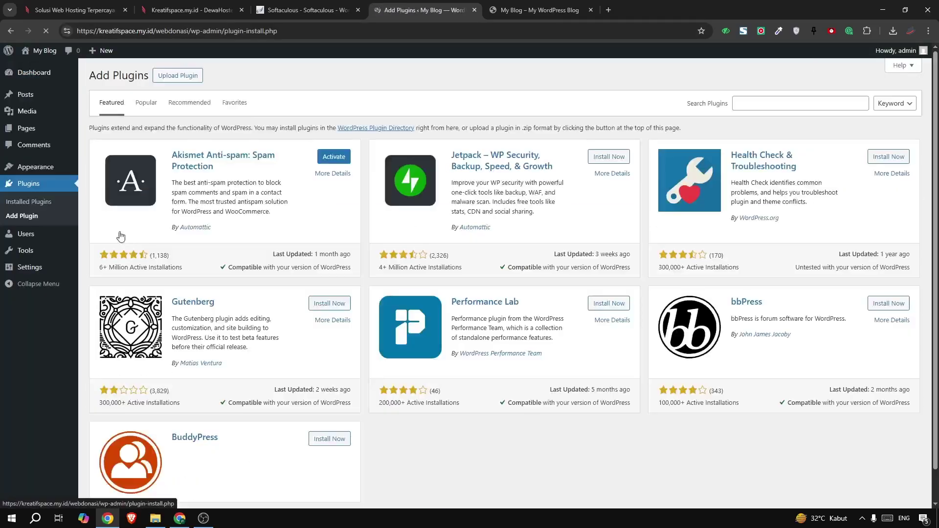
{"action": "left_click", "coordinate": [178, 76]}
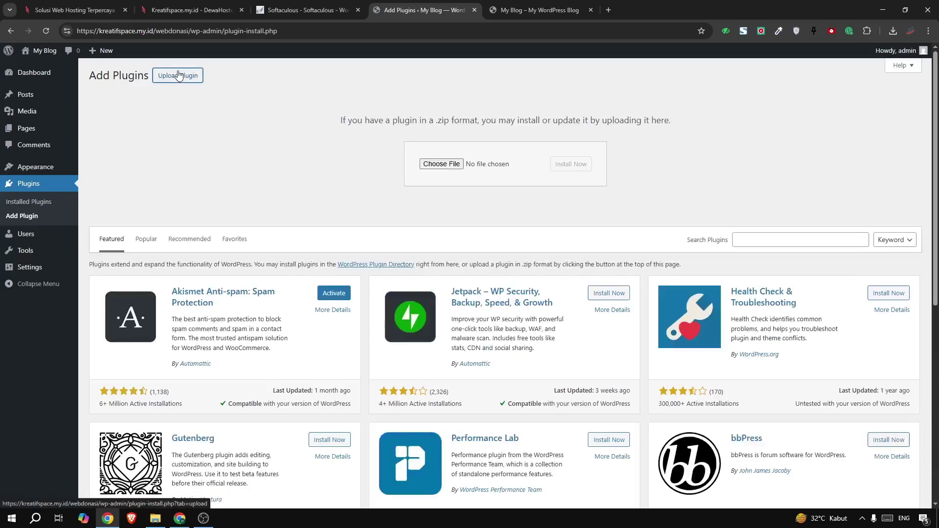
{"action": "left_click", "coordinate": [155, 519]}
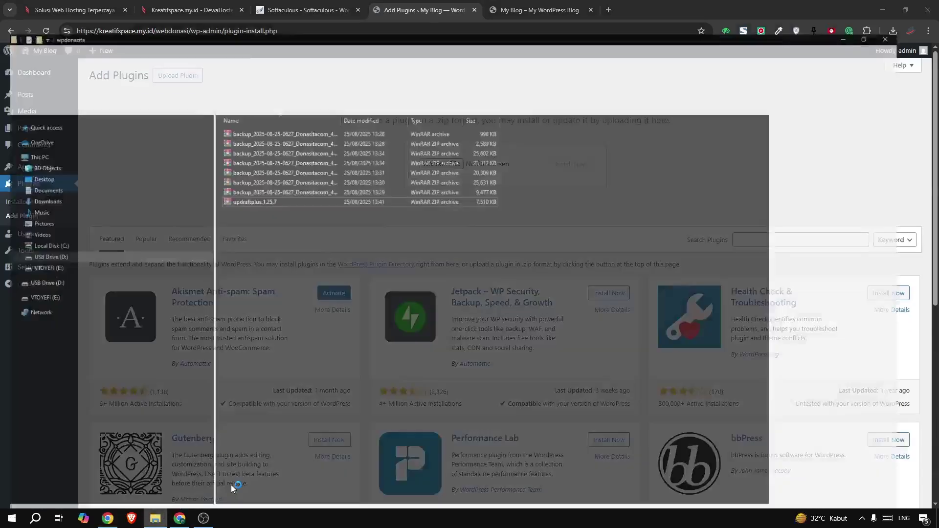
{"action": "left_click", "coordinate": [904, 6]}
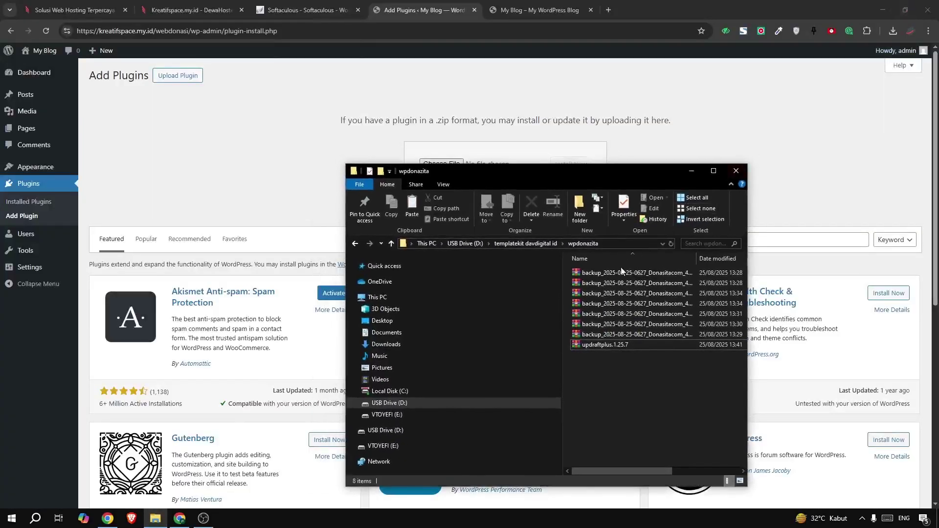
{"action": "left_click_drag", "start_coordinate": [627, 171], "coordinate": [635, 242]}
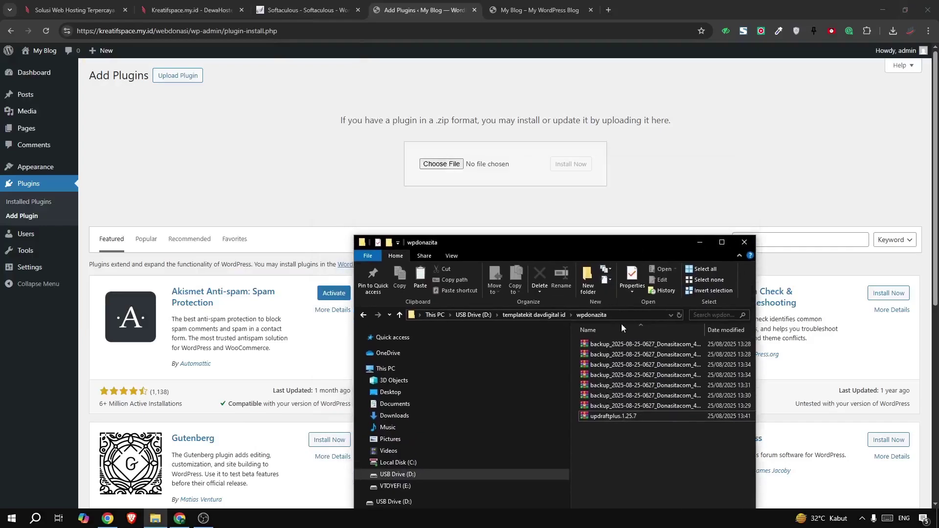
{"action": "left_click_drag", "start_coordinate": [605, 416], "coordinate": [445, 164]}
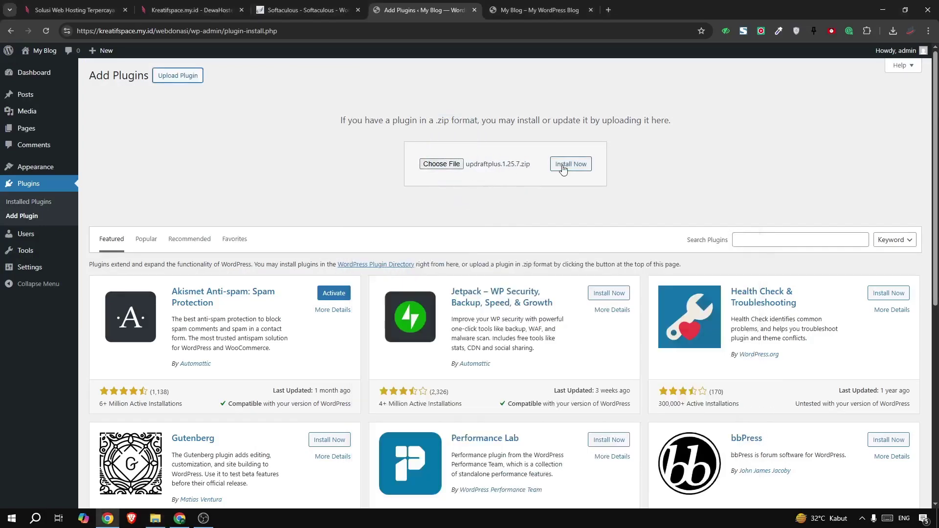
{"action": "left_click", "coordinate": [564, 166]}
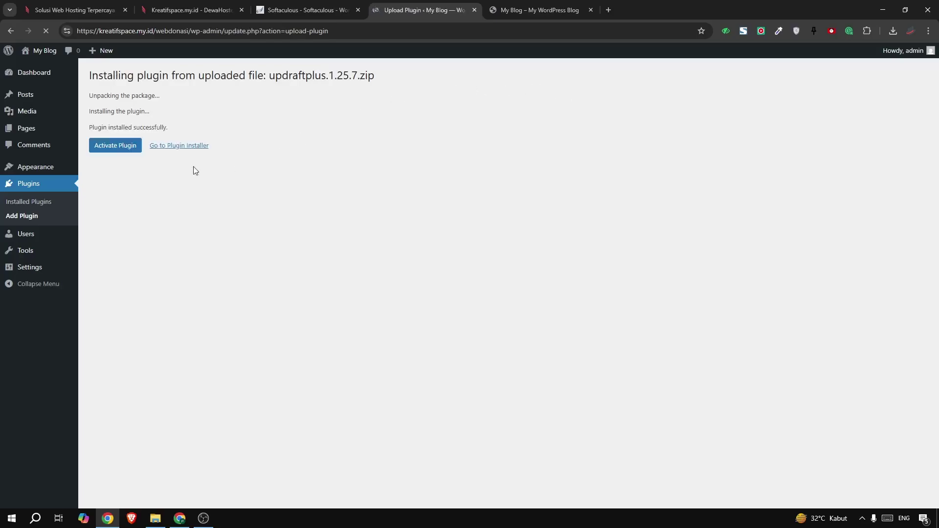
Activate UpdraftPlus, close its welcome popup, and open its Upload backup files area
{"action": "left_click", "coordinate": [131, 148]}
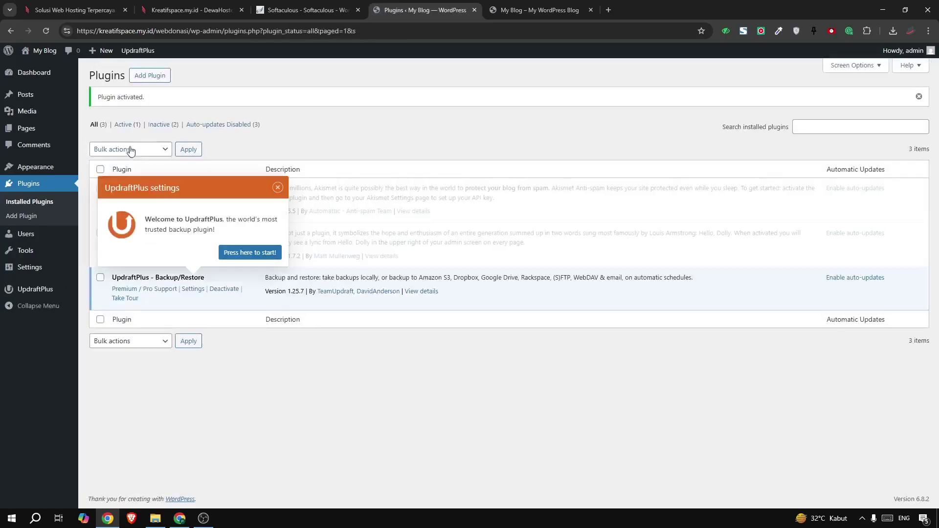
{"action": "left_click", "coordinate": [278, 188]}
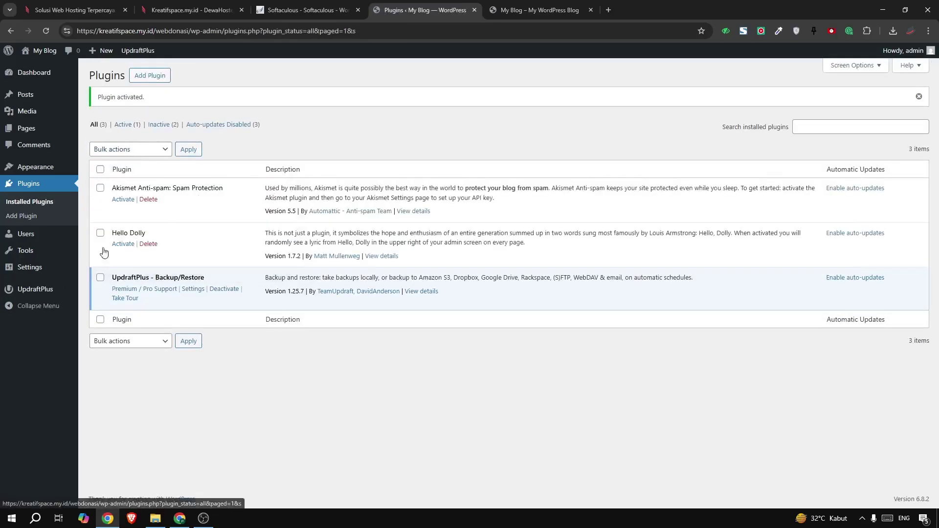
{"action": "left_click", "coordinate": [44, 291]}
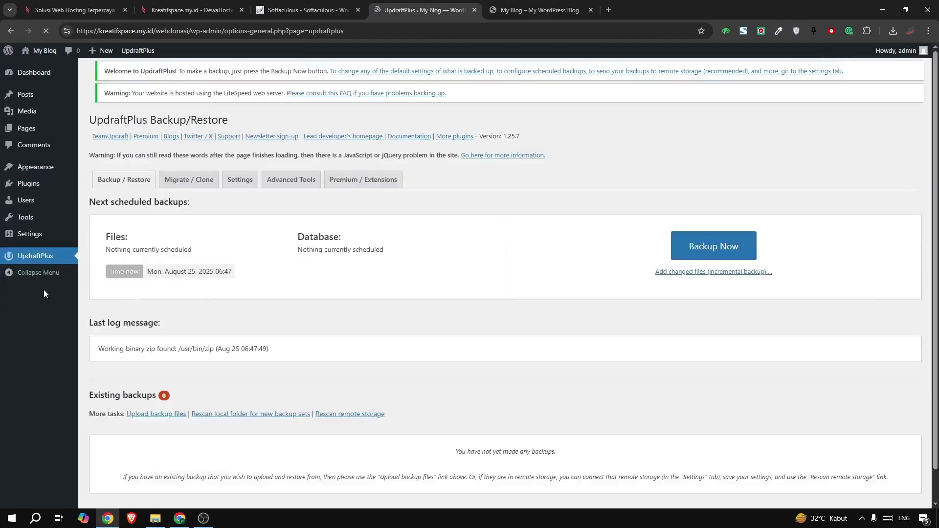
{"action": "left_click", "coordinate": [167, 379]}
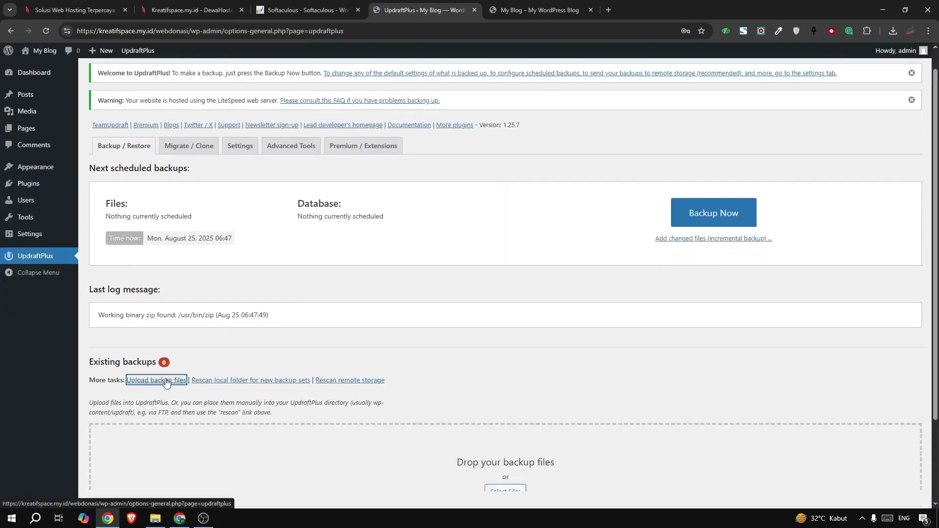
{"action": "scroll", "coordinate": [419, 368], "scroll_direction": "down", "scroll_amount": 1}
{"action": "scroll", "coordinate": [419, 369], "scroll_direction": "down", "scroll_amount": 3}
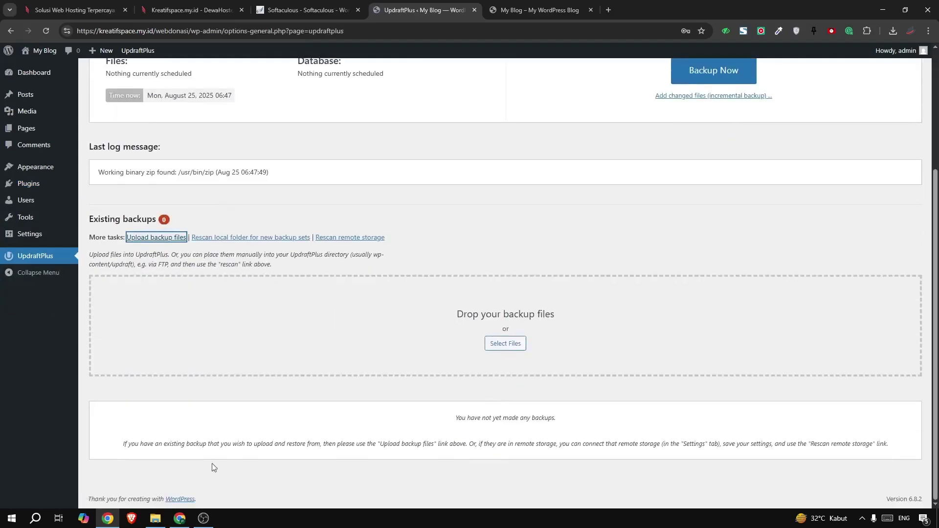
Drag all seven backup archives from the USB drive's wpdonazita folder onto the UpdraftPlus drop zone
{"action": "left_click", "coordinate": [155, 518]}
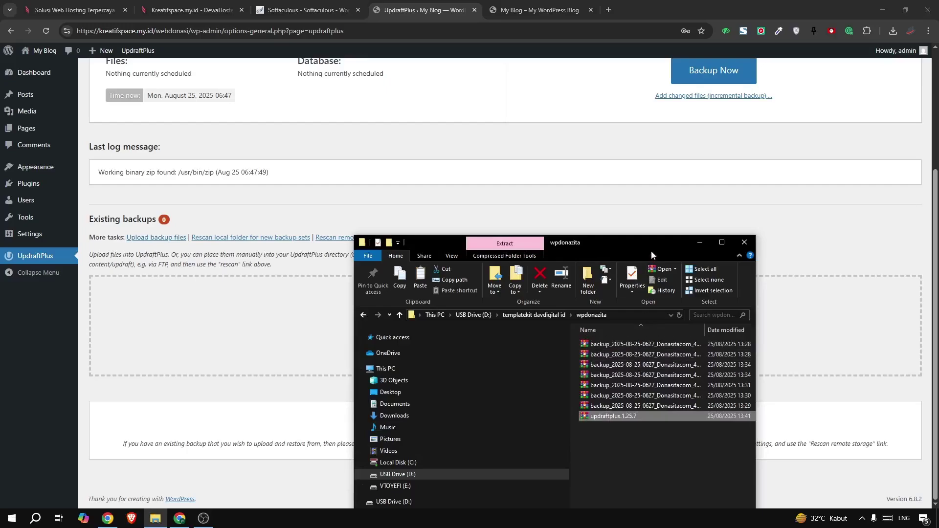
{"action": "left_click_drag", "start_coordinate": [644, 249], "coordinate": [814, 205]}
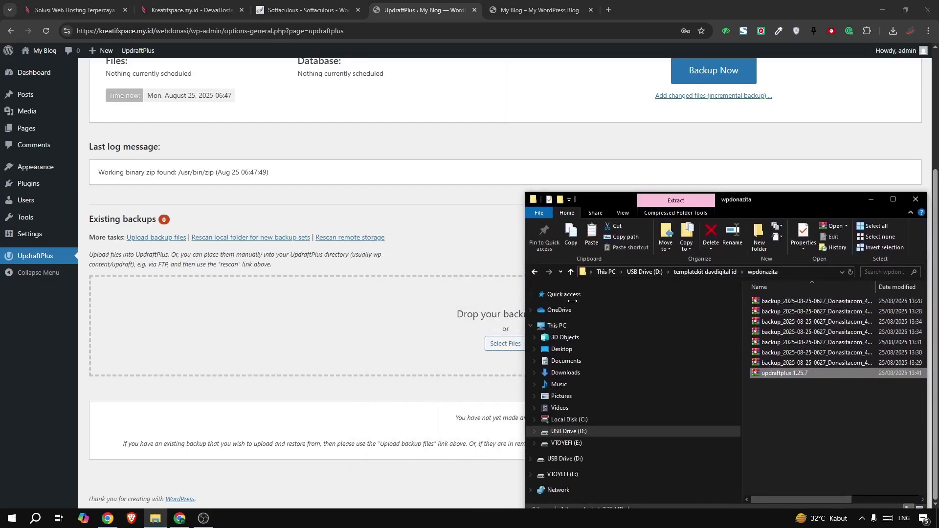
{"action": "left_click_drag", "start_coordinate": [572, 301], "coordinate": [595, 301]}
{"action": "left_click", "coordinate": [809, 430]}
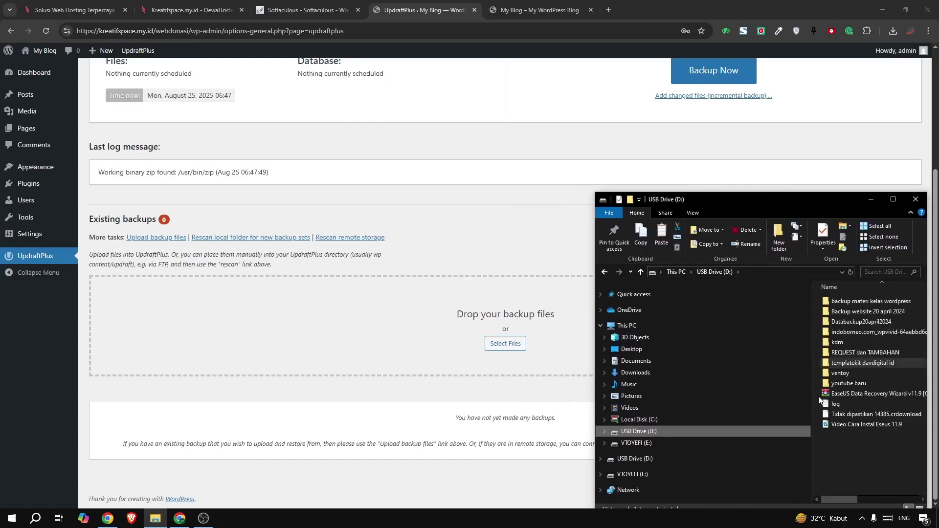
{"action": "double_click", "coordinate": [831, 360]}
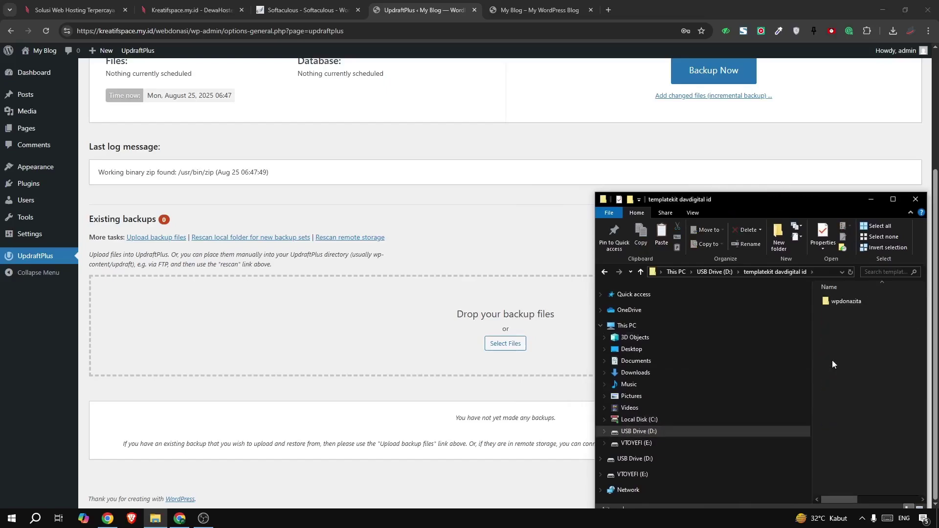
{"action": "double_click", "coordinate": [830, 301]}
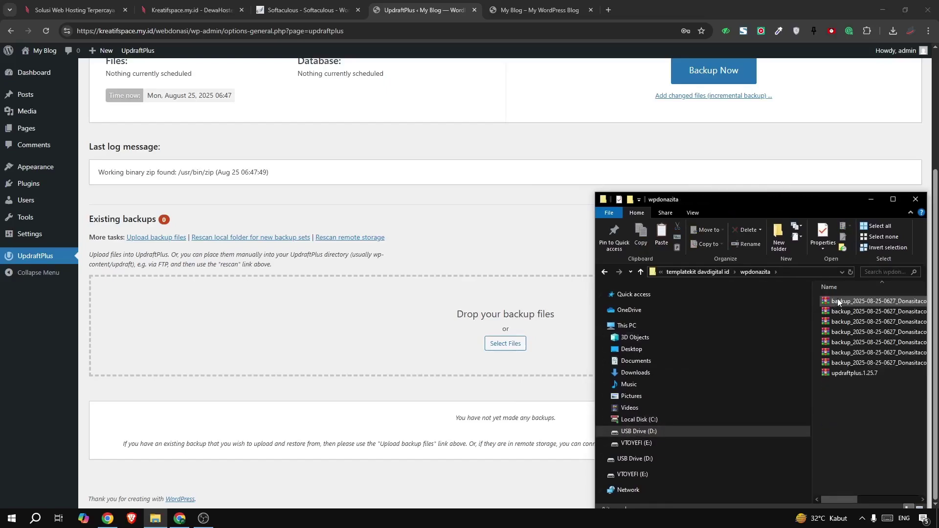
{"action": "left_click", "coordinate": [837, 300]}
{"action": "left_click", "coordinate": [847, 362], "text": "shift"}
{"action": "left_click_drag", "start_coordinate": [847, 362], "coordinate": [509, 346]}
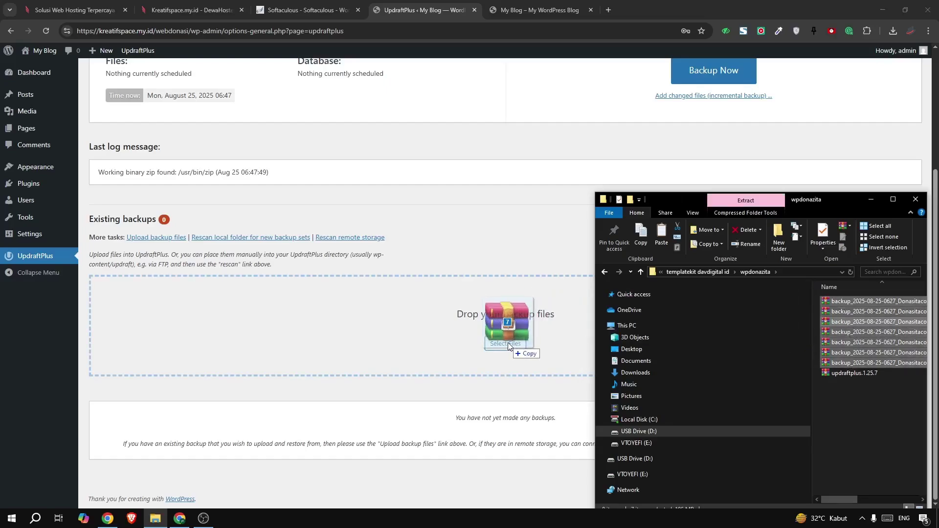
{"action": "left_click_drag", "start_coordinate": [509, 345], "coordinate": [508, 345]}
Let the seven uploads finish, select the Aug 25, 2025 backup set, then view the My Blog front page
{"action": "scroll", "coordinate": [508, 342], "scroll_direction": "down", "scroll_amount": 3}
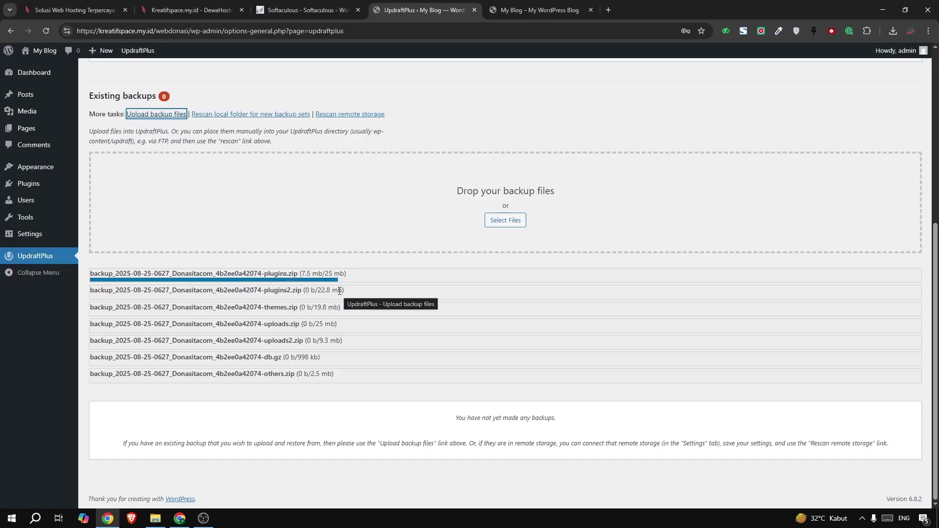
{"action": "scroll", "coordinate": [340, 293], "scroll_direction": "up", "scroll_amount": 2}
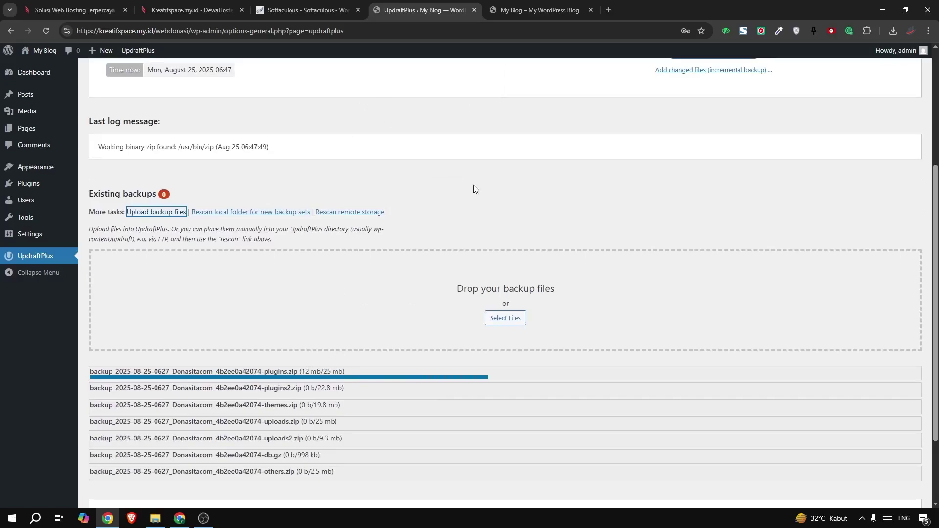
{"action": "scroll", "coordinate": [473, 189], "scroll_direction": "down", "scroll_amount": 1}
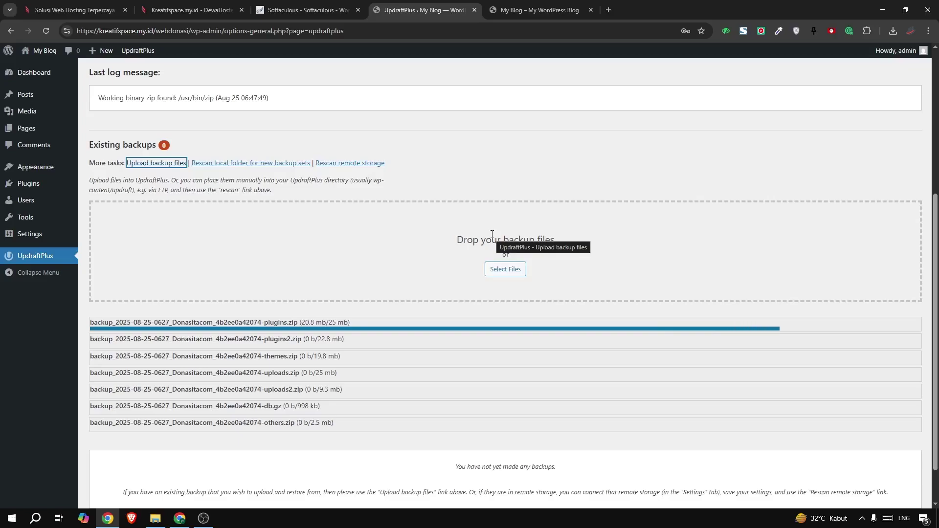
{"action": "scroll", "coordinate": [492, 233], "scroll_direction": "down", "scroll_amount": 1}
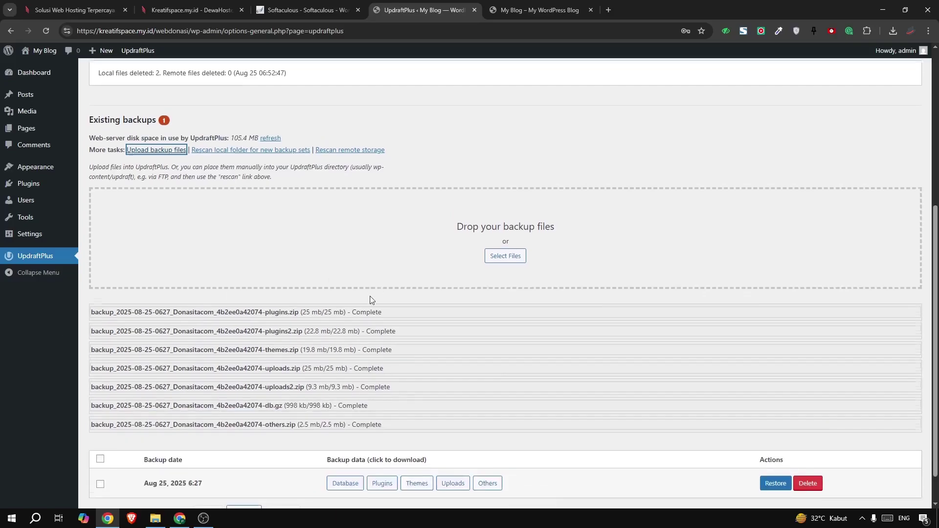
{"action": "scroll", "coordinate": [370, 300], "scroll_direction": "down", "scroll_amount": 1}
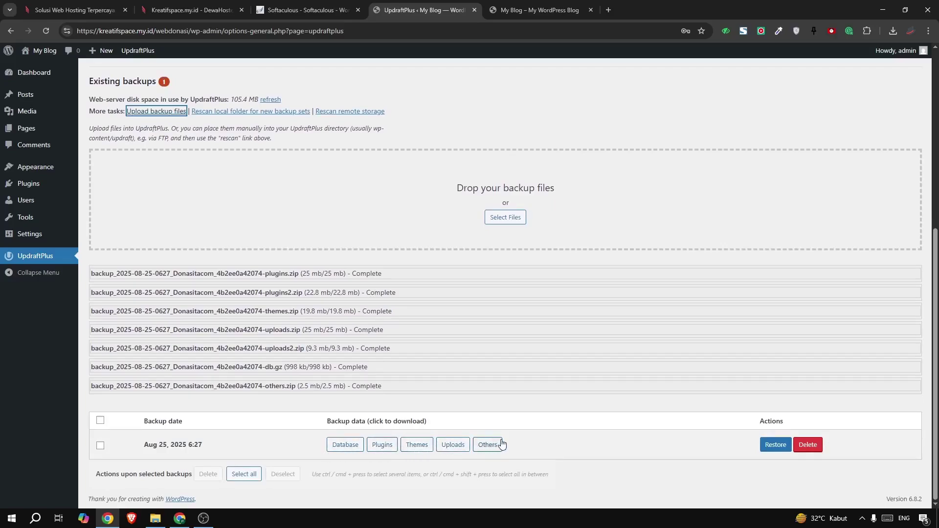
{"action": "left_click", "coordinate": [100, 420]}
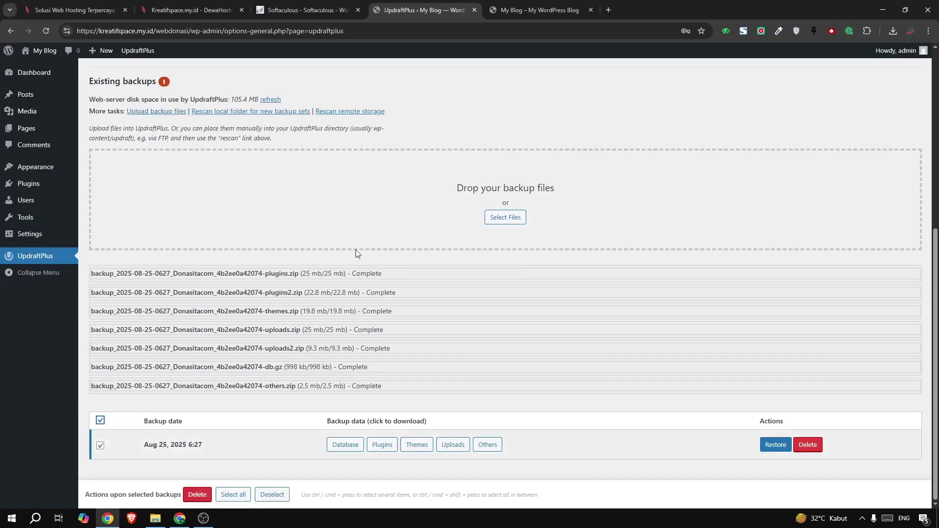
{"action": "left_click", "coordinate": [532, 10]}
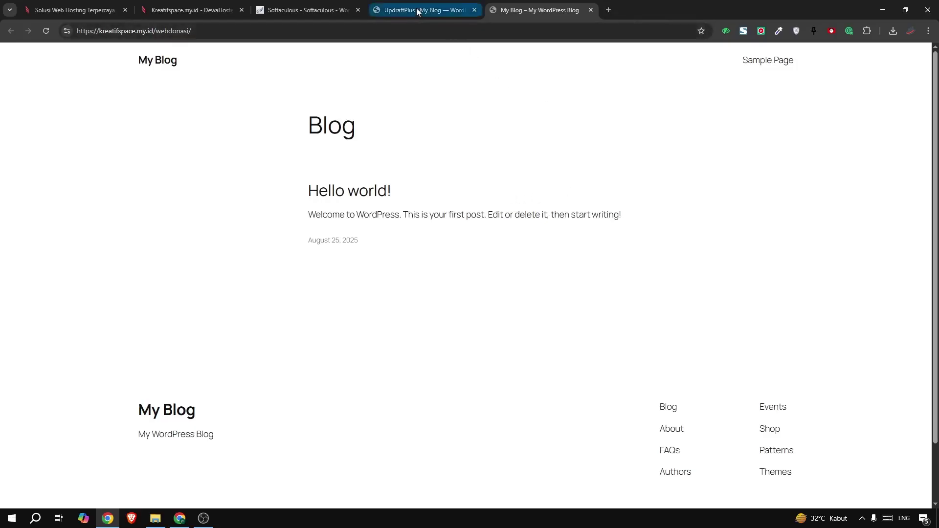
Glance over the original Donasita demo window, minimise it, and go back to the UpdraftPlus page
{"action": "left_click", "coordinate": [182, 515]}
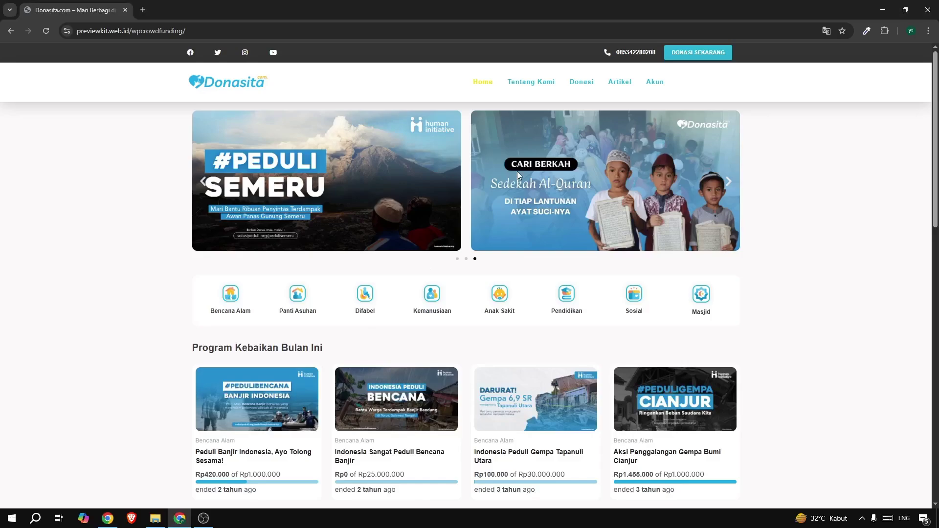
{"action": "scroll", "coordinate": [517, 173], "scroll_direction": "down", "scroll_amount": 3}
{"action": "scroll", "coordinate": [652, 174], "scroll_direction": "up", "scroll_amount": 3}
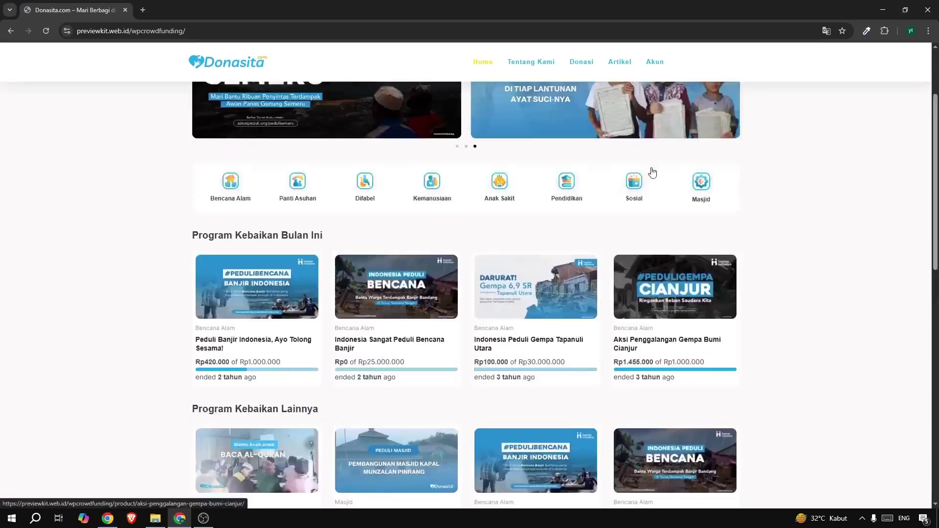
{"action": "left_click", "coordinate": [882, 9]}
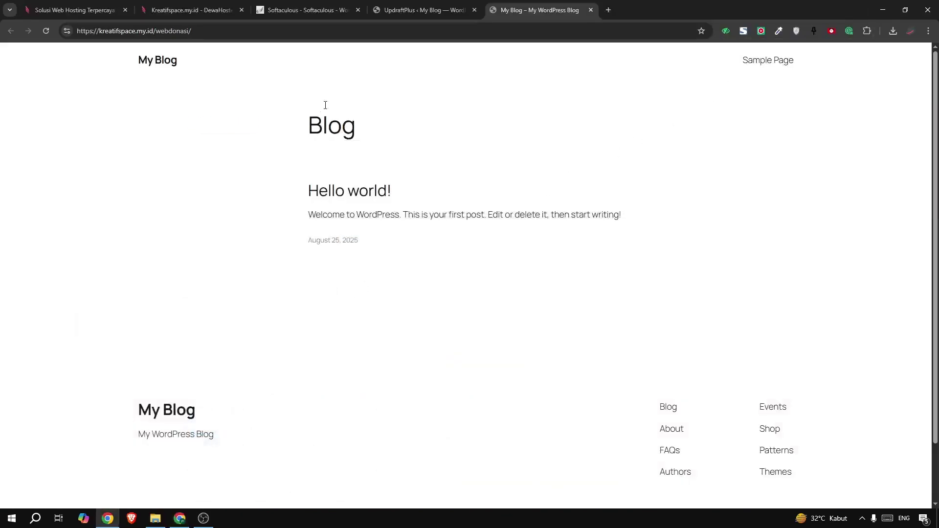
{"action": "left_click", "coordinate": [399, 13]}
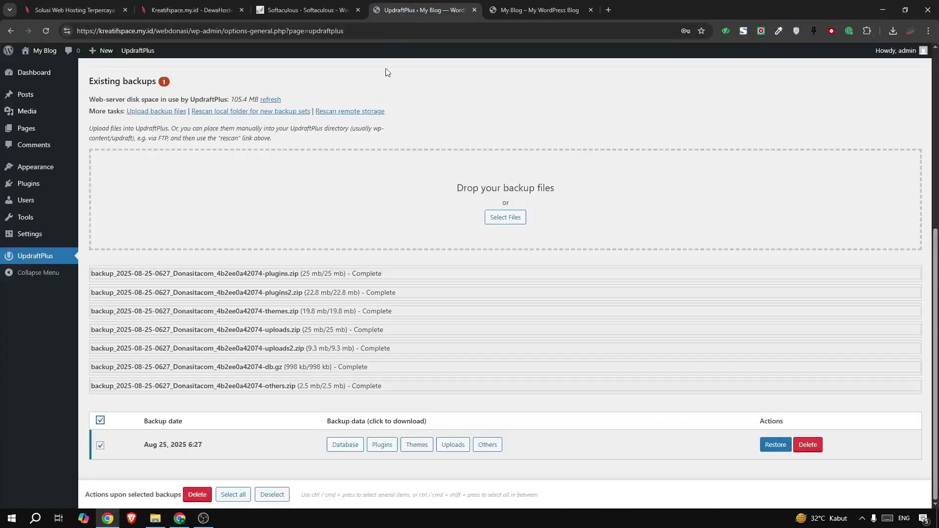
Restore plugins, themes, uploads, others and database from the Aug 25 backup, then return to UpdraftPlus settings
{"action": "left_click", "coordinate": [770, 446]}
{"action": "left_click", "coordinate": [488, 122]}
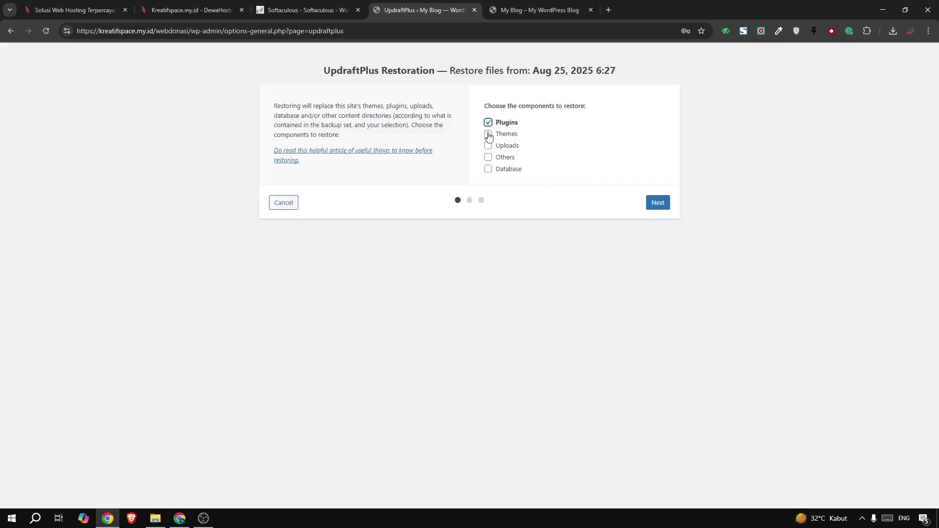
{"action": "left_click", "coordinate": [488, 133]}
{"action": "left_click", "coordinate": [488, 146]}
{"action": "left_click", "coordinate": [488, 157]}
{"action": "left_click", "coordinate": [488, 168]}
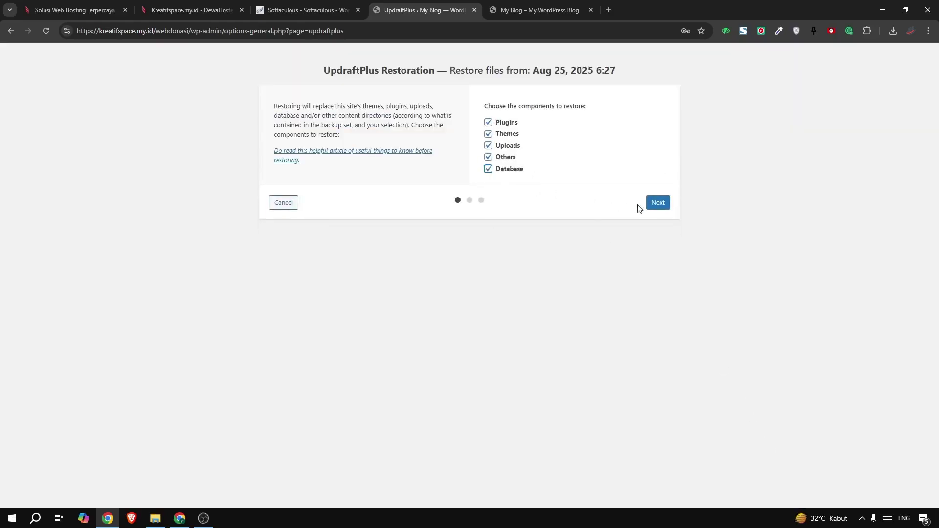
{"action": "left_click", "coordinate": [655, 205]}
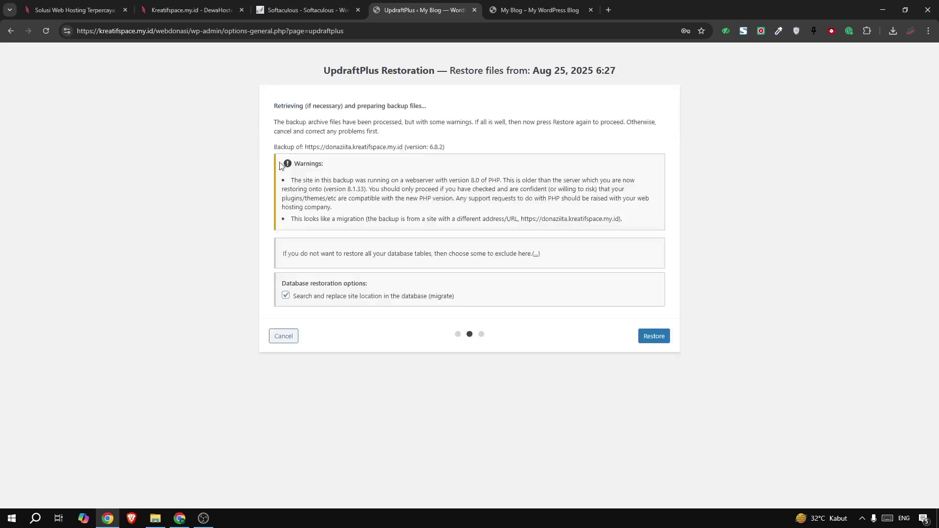
{"action": "left_click", "coordinate": [651, 335]}
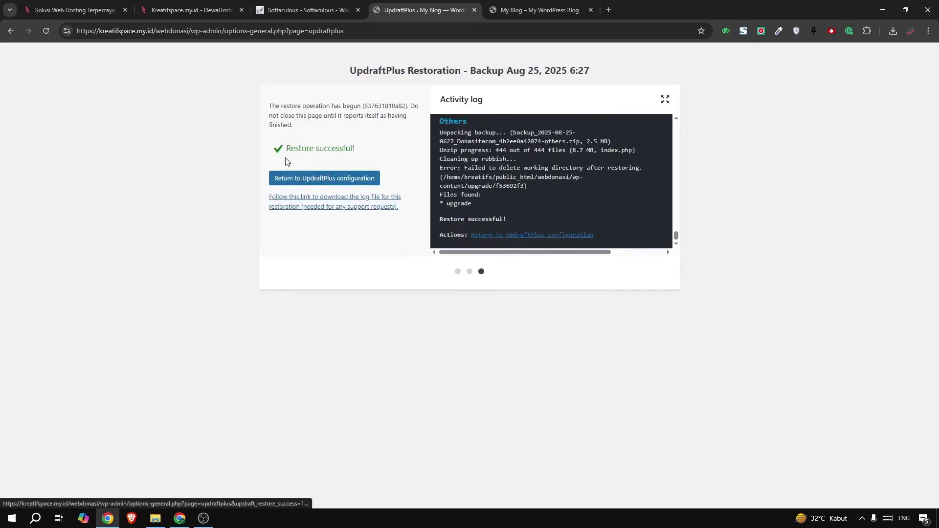
{"action": "left_click_drag", "start_coordinate": [285, 149], "coordinate": [385, 135]}
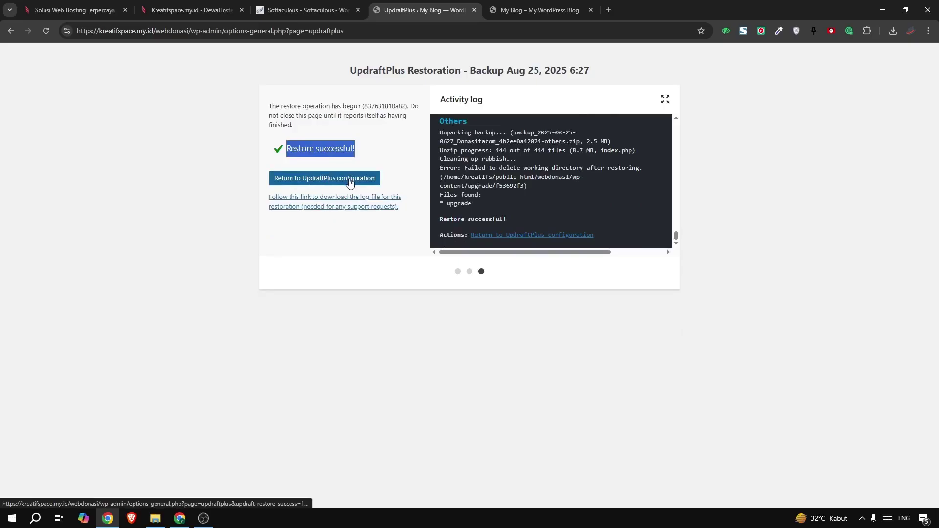
{"action": "left_click", "coordinate": [349, 180]}
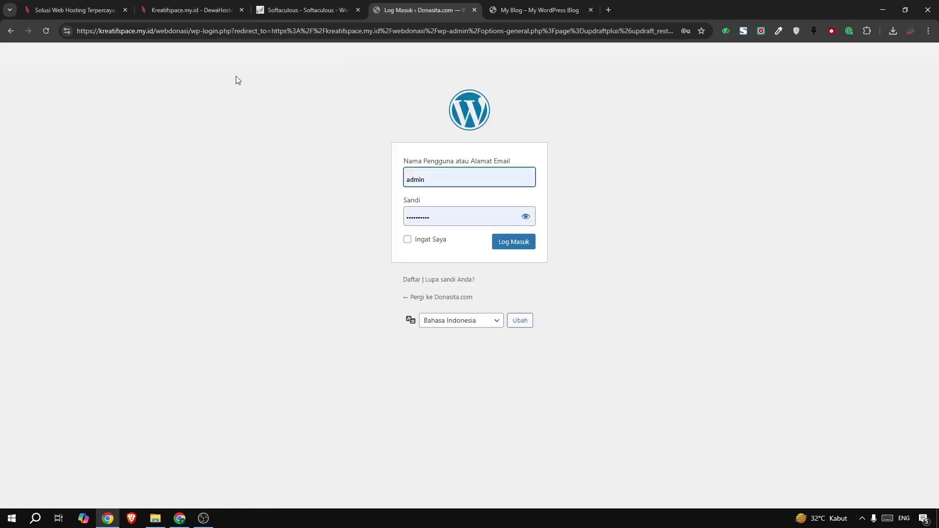
Reload the site's front page and confirm the restored Donasita homepage appears
{"action": "left_click", "coordinate": [490, 11]}
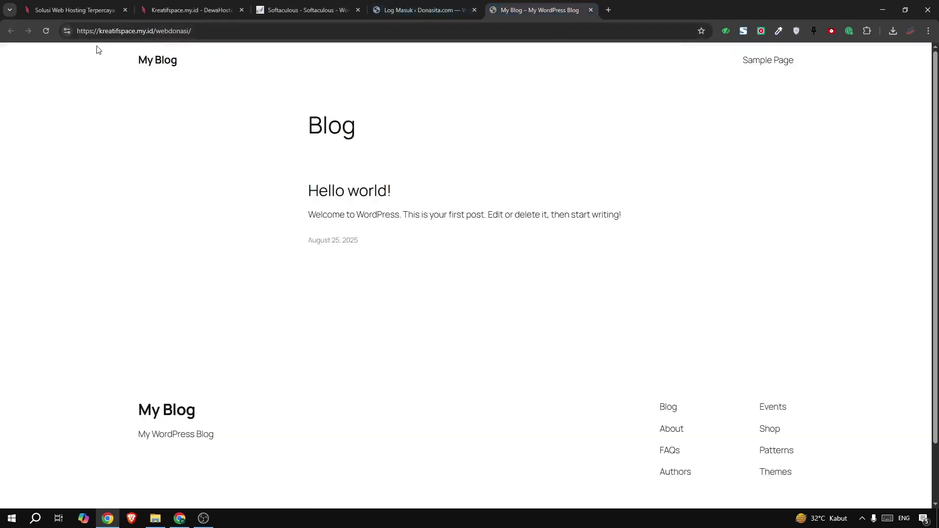
{"action": "left_click", "coordinate": [52, 27]}
{"action": "scroll", "coordinate": [614, 187], "scroll_direction": "down", "scroll_amount": 3}
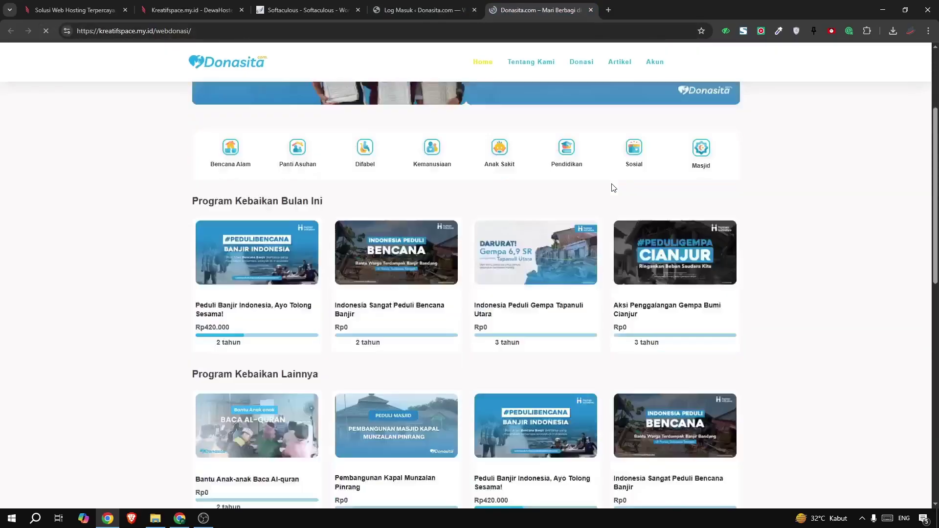
{"action": "scroll", "coordinate": [613, 188], "scroll_direction": "down", "scroll_amount": 10}
{"action": "scroll", "coordinate": [606, 188], "scroll_direction": "up", "scroll_amount": 15}
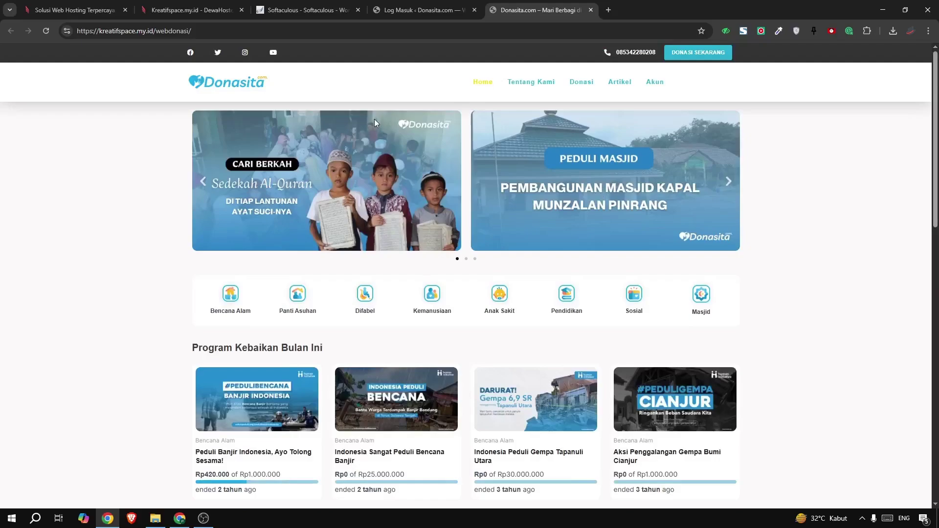
Return to the WordPress login form, then bring up the DewaHoster product details for kreatifspace.my.id
{"action": "left_click", "coordinate": [394, 10]}
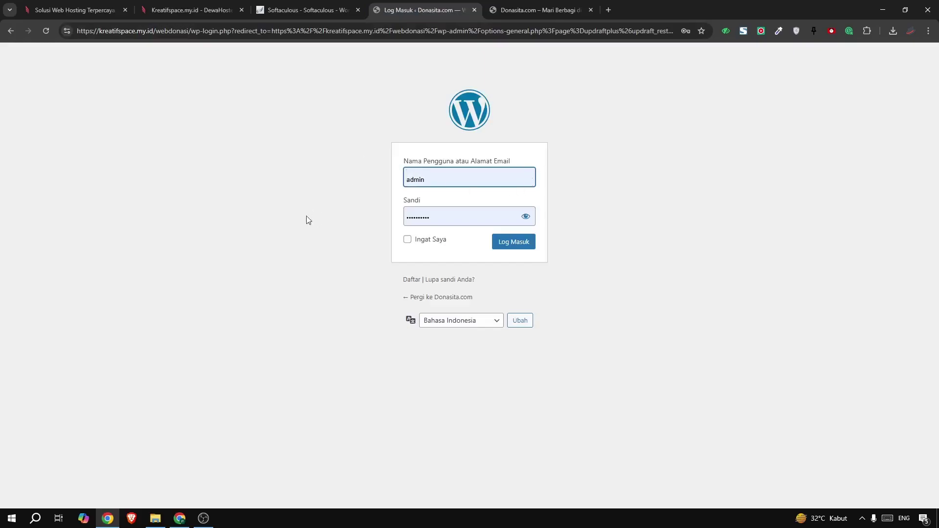
{"action": "left_click", "coordinate": [278, 217]}
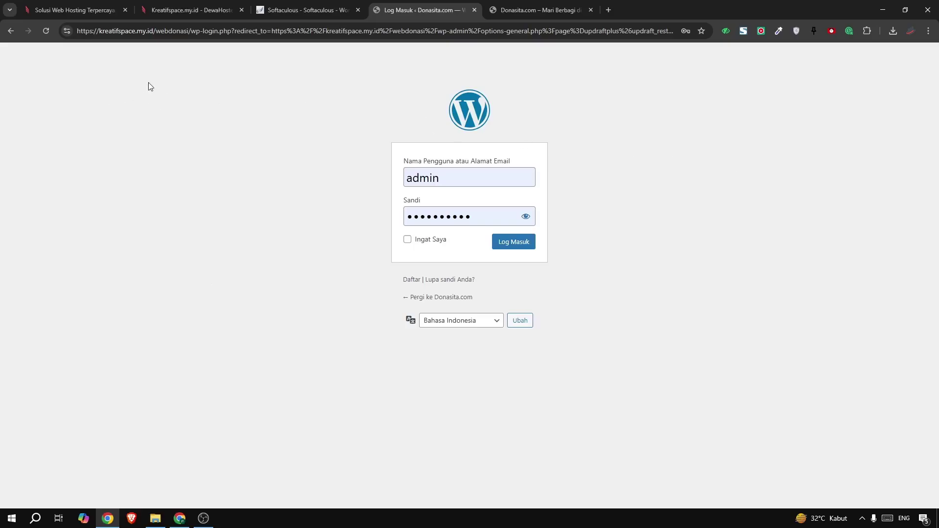
{"action": "left_click", "coordinate": [83, 10]}
{"action": "left_click", "coordinate": [169, 11]}
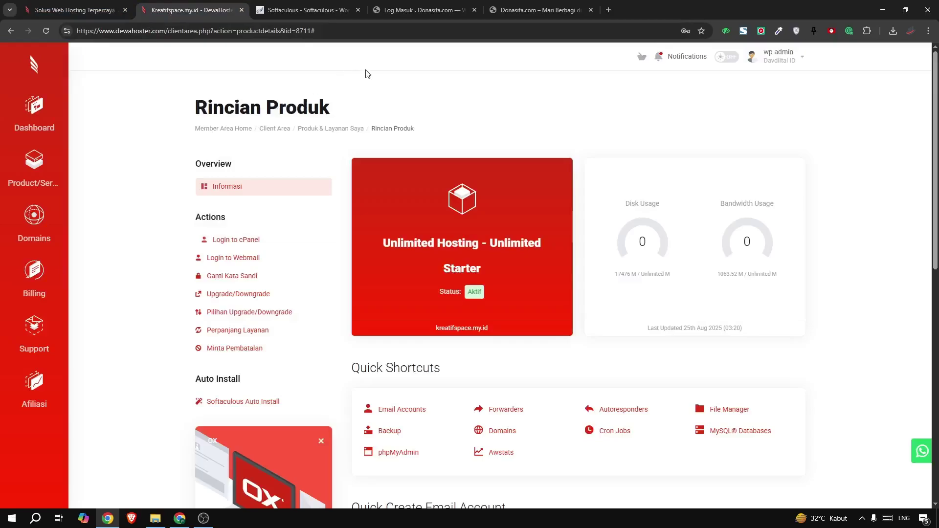
From the DewaHoster dashboard, open Unlimited Hosting under Products/Services and log into its cPanel
{"action": "left_click", "coordinate": [49, 110]}
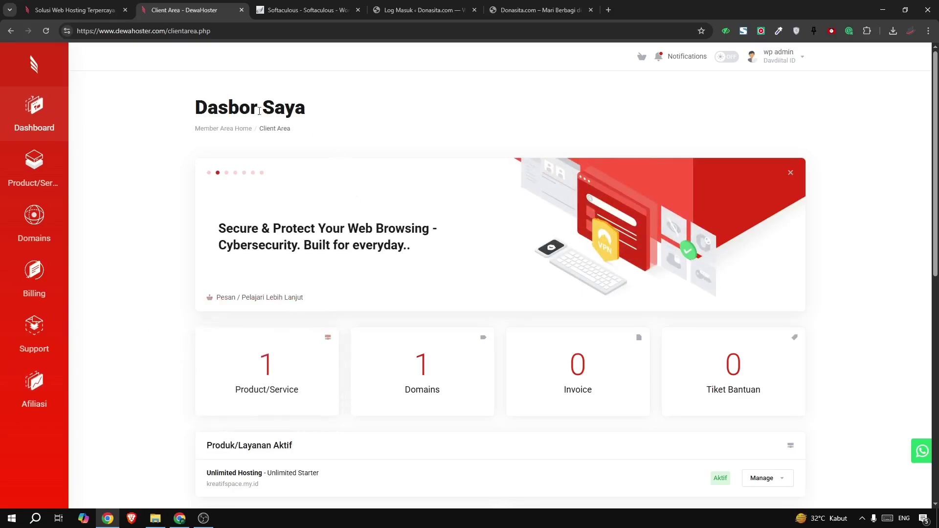
{"action": "left_click", "coordinate": [262, 374]}
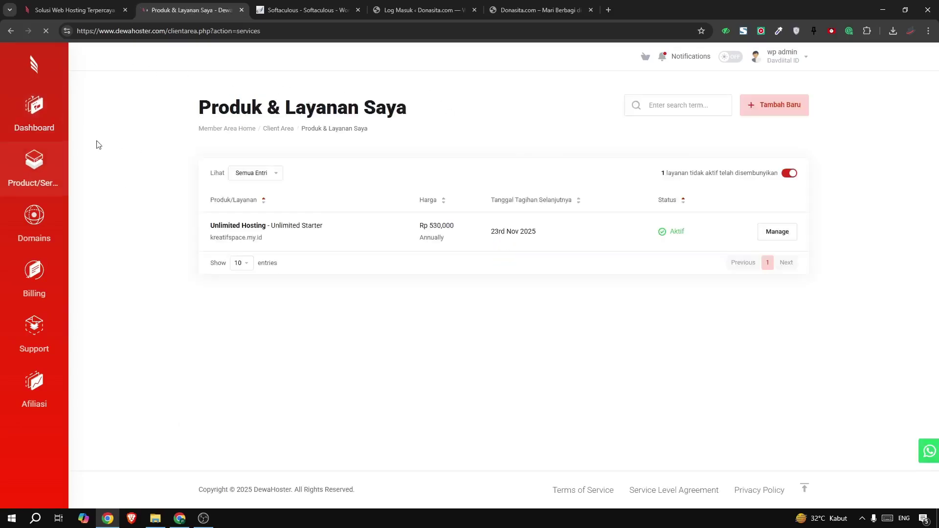
{"action": "left_click", "coordinate": [383, 230]}
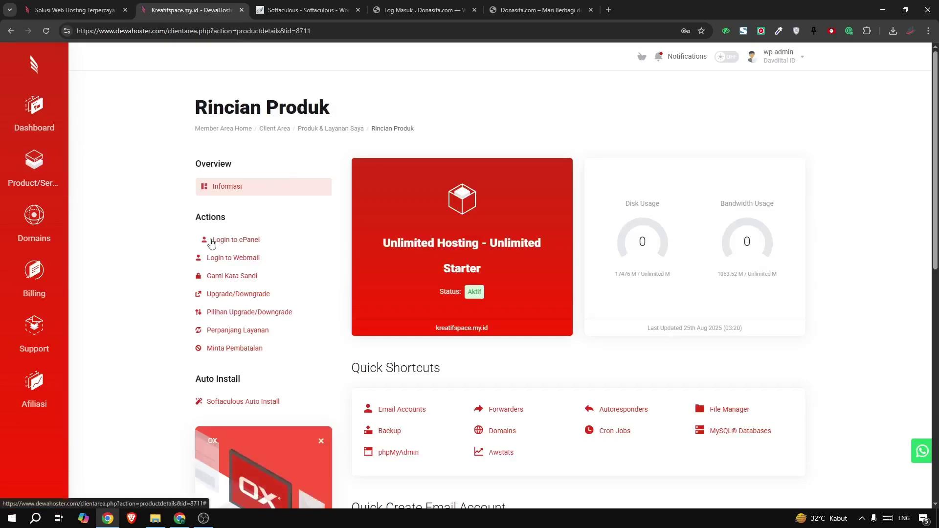
{"action": "left_click", "coordinate": [220, 241]}
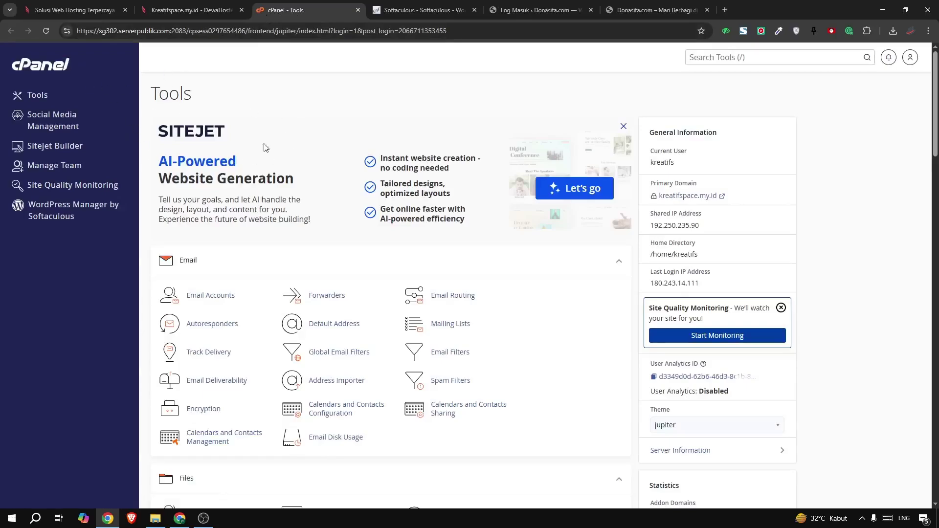
Search the cPanel tools for 'filr' and open File Manager
{"action": "left_click", "coordinate": [693, 57]}
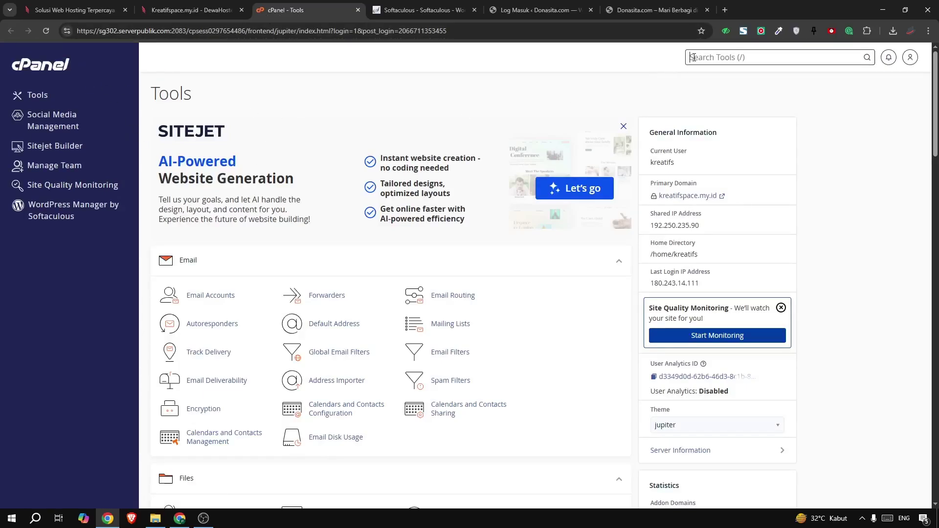
{"action": "type", "text": "filr"}
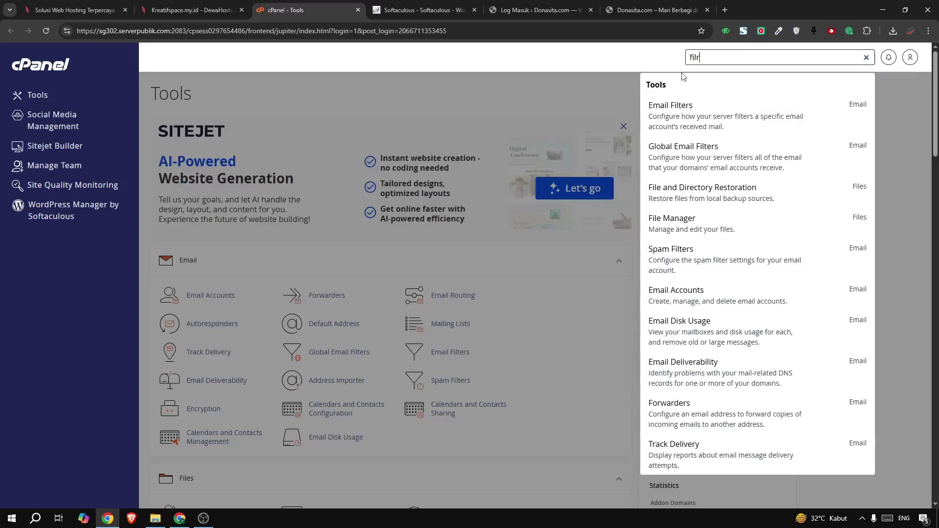
{"action": "left_click", "coordinate": [670, 223]}
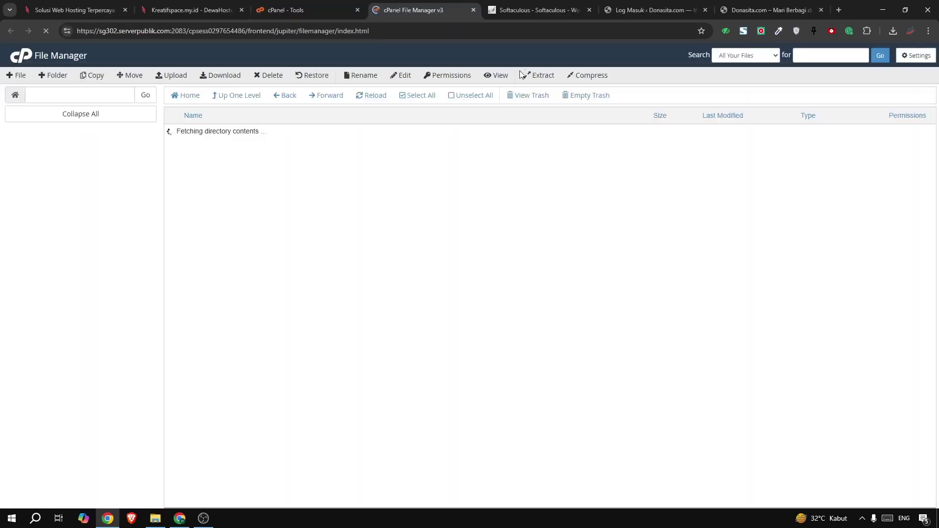
Check the restored Donasita site's address to note its /webdonasi folder, then return to File Manager
{"action": "left_click", "coordinate": [643, 7]}
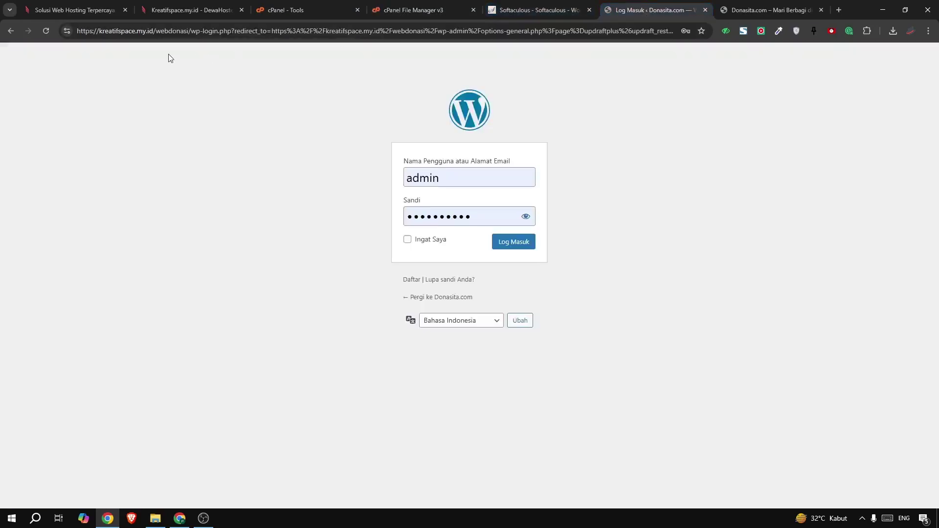
{"action": "left_click", "coordinate": [738, 10]}
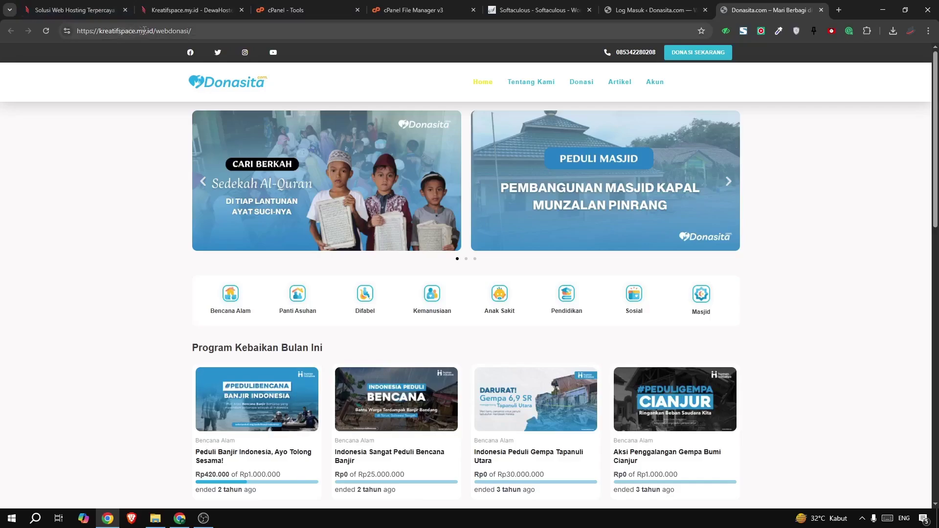
{"action": "left_click_drag", "start_coordinate": [155, 30], "coordinate": [80, 30]}
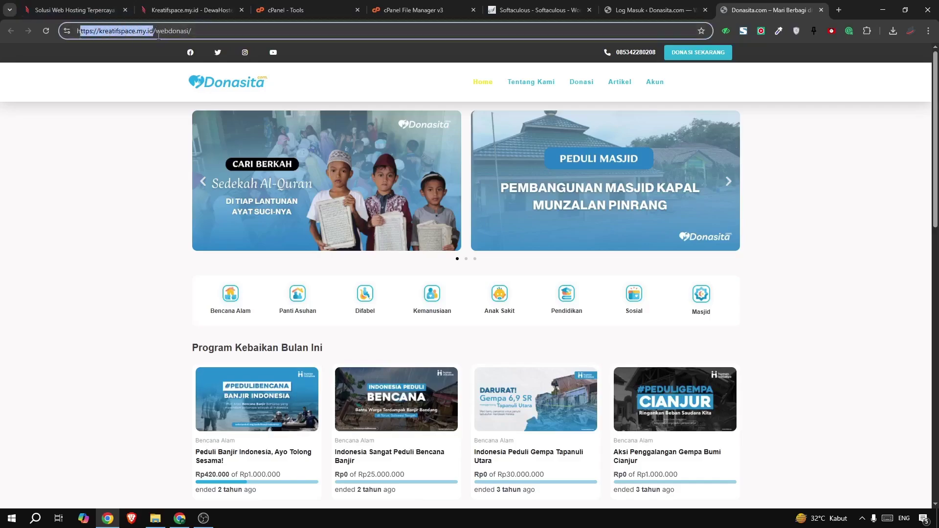
{"action": "left_click_drag", "start_coordinate": [155, 31], "coordinate": [209, 33]}
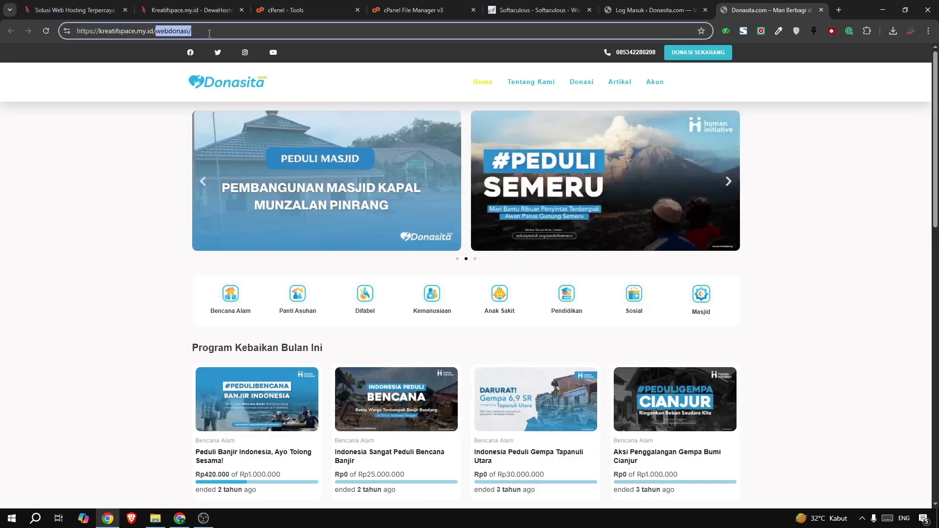
{"action": "left_click", "coordinate": [209, 33]}
{"action": "left_click_drag", "start_coordinate": [157, 31], "coordinate": [58, 40]}
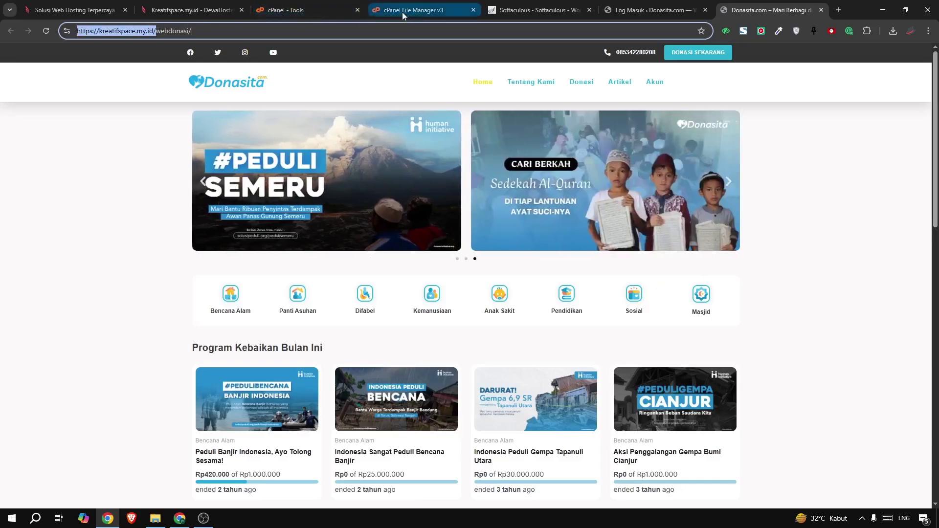
{"action": "left_click", "coordinate": [399, 13]}
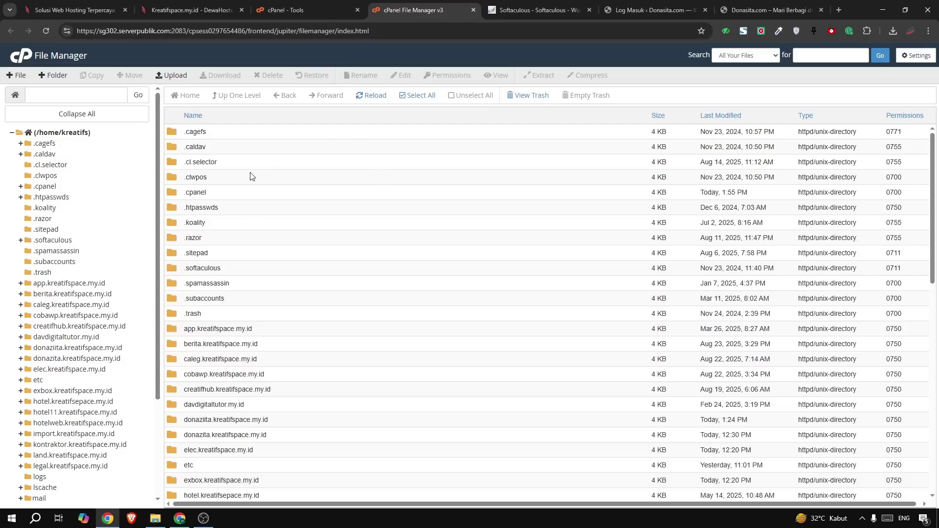
Expand public_html and look over its files, including wp-config.php
{"action": "scroll", "coordinate": [63, 274], "scroll_direction": "down", "scroll_amount": 3}
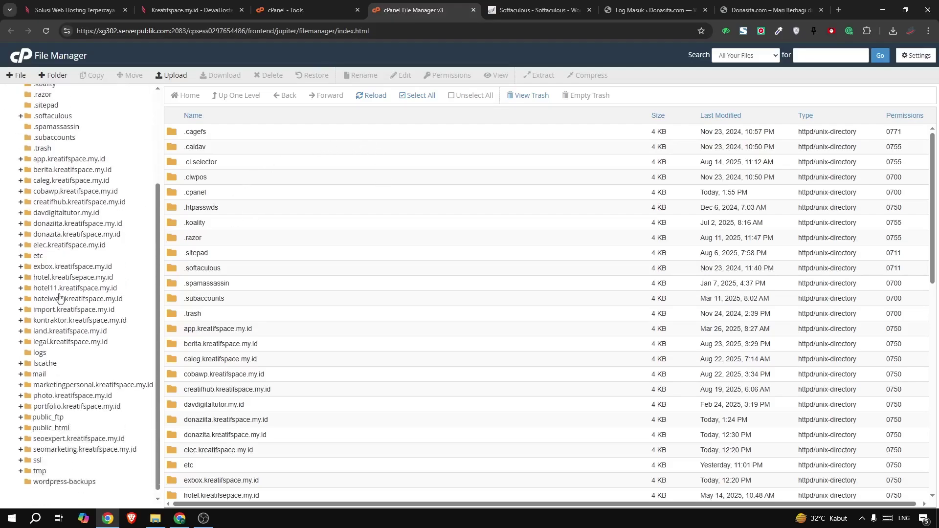
{"action": "left_click", "coordinate": [47, 423]}
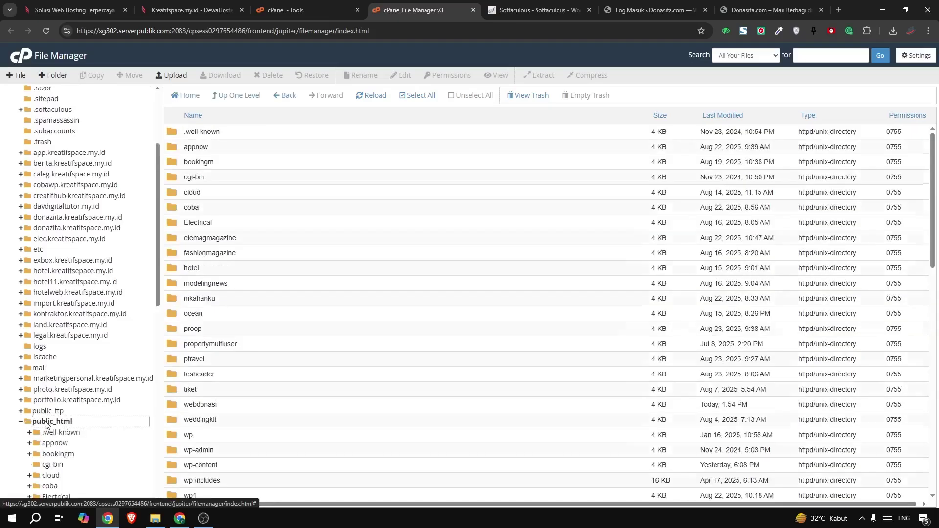
{"action": "scroll", "coordinate": [294, 332], "scroll_direction": "down", "scroll_amount": 10}
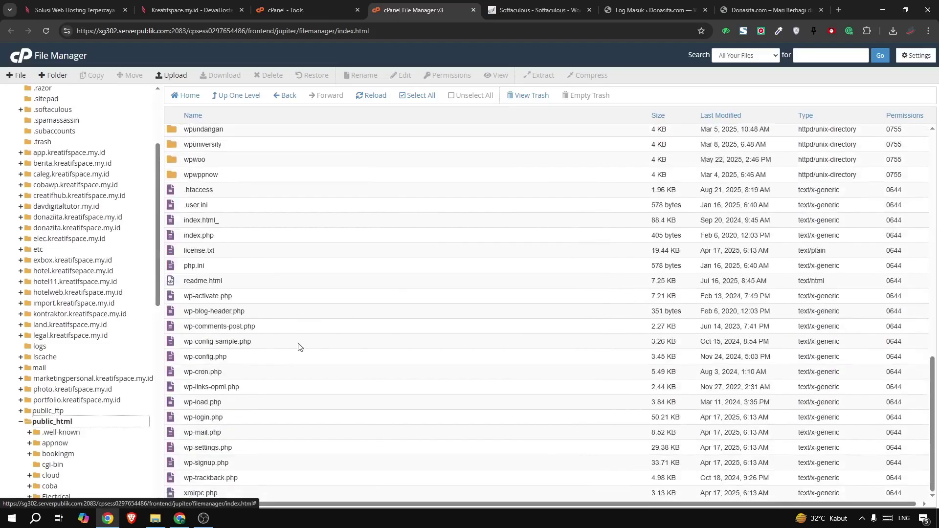
{"action": "left_click", "coordinate": [197, 357]}
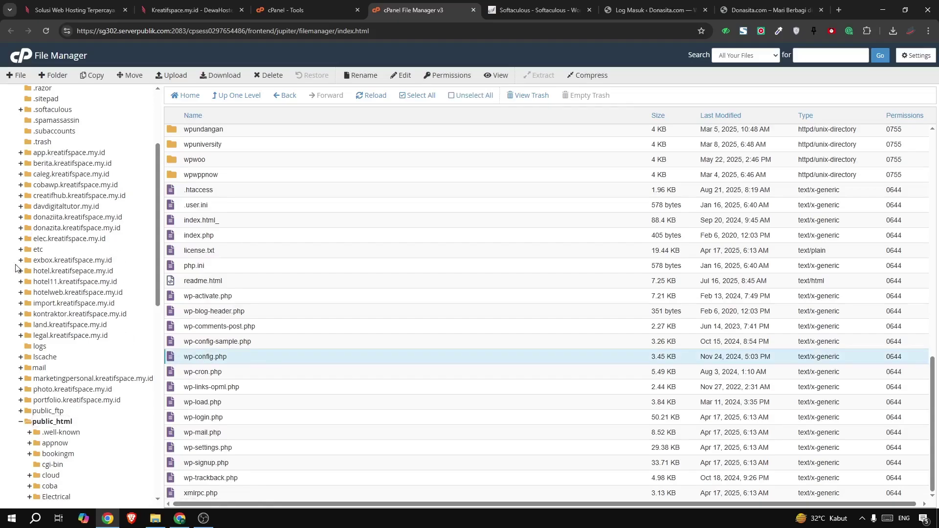
{"action": "scroll", "coordinate": [195, 169], "scroll_direction": "up", "scroll_amount": 6}
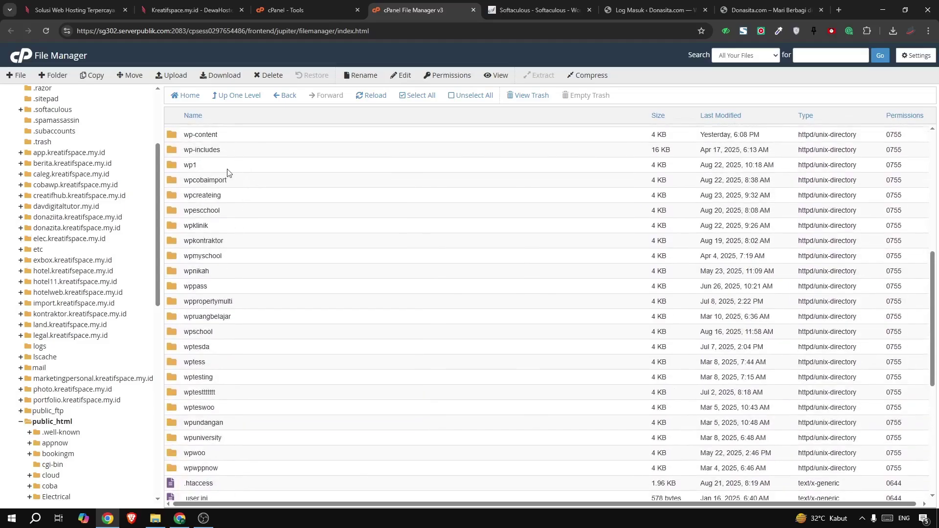
{"action": "scroll", "coordinate": [203, 137], "scroll_direction": "up", "scroll_amount": 7}
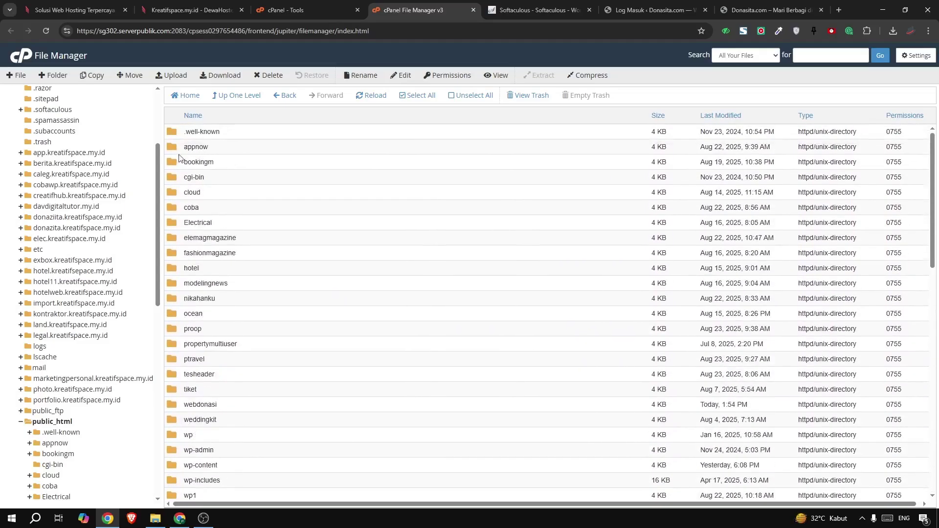
Glance at the Donasita site again, then open the webdonasi folder in File Manager
{"action": "left_click", "coordinate": [740, 10]}
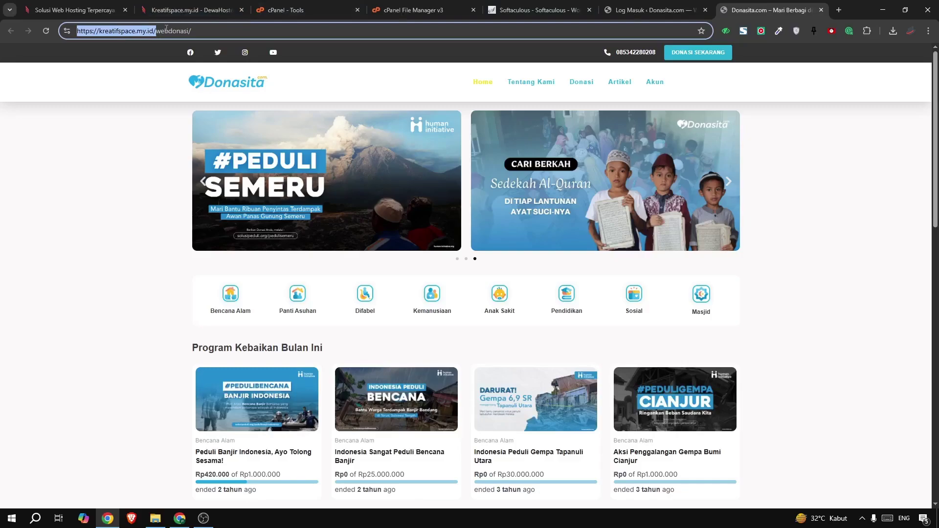
{"action": "left_click", "coordinate": [381, 11]}
{"action": "scroll", "coordinate": [52, 223], "scroll_direction": "up", "scroll_amount": 3}
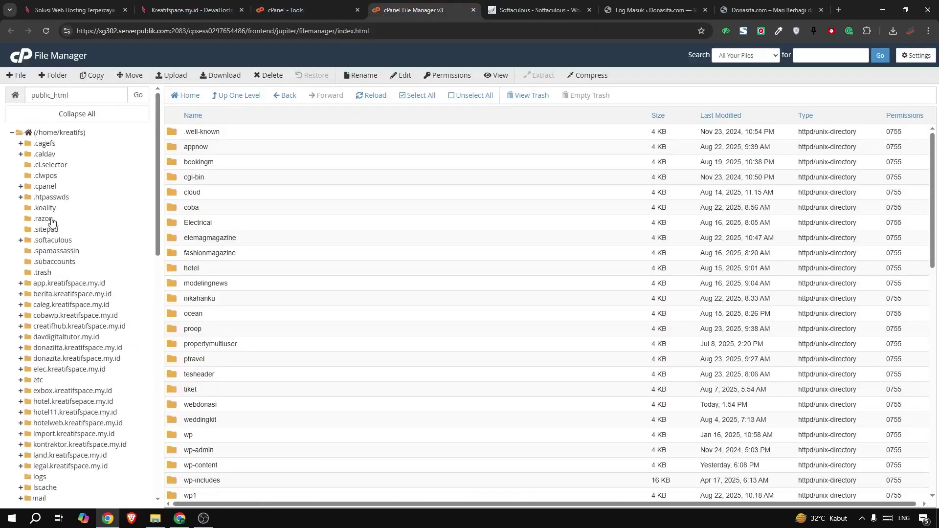
{"action": "scroll", "coordinate": [259, 230], "scroll_direction": "down", "scroll_amount": 5}
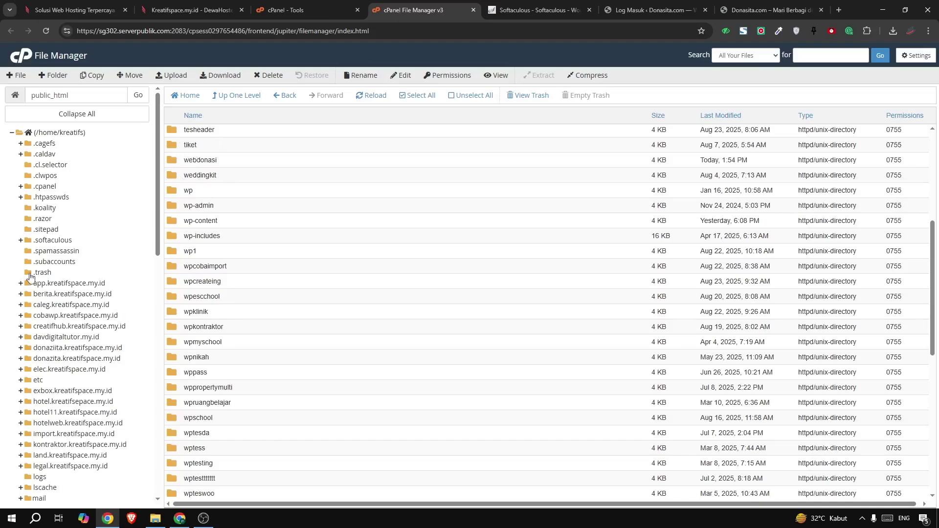
{"action": "scroll", "coordinate": [30, 278], "scroll_direction": "down", "scroll_amount": 15}
{"action": "scroll", "coordinate": [156, 207], "scroll_direction": "up", "scroll_amount": 8}
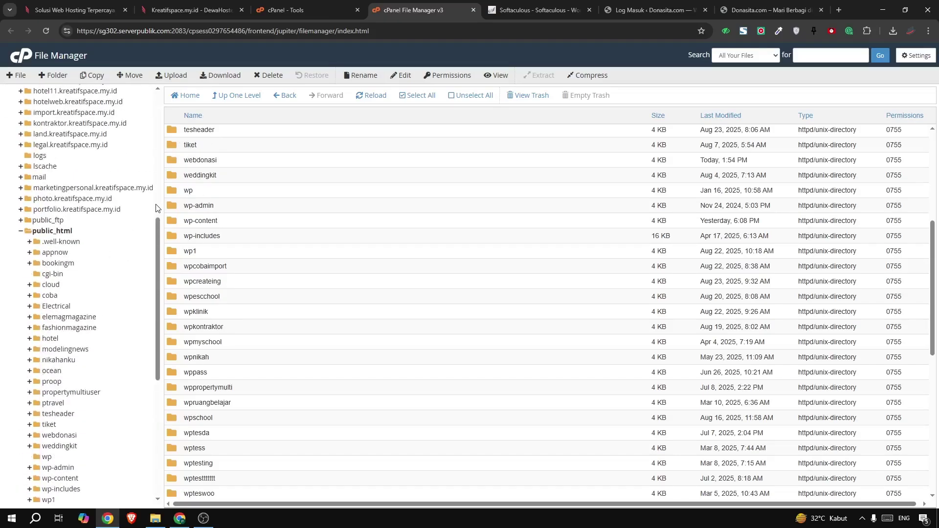
{"action": "double_click", "coordinate": [173, 165]}
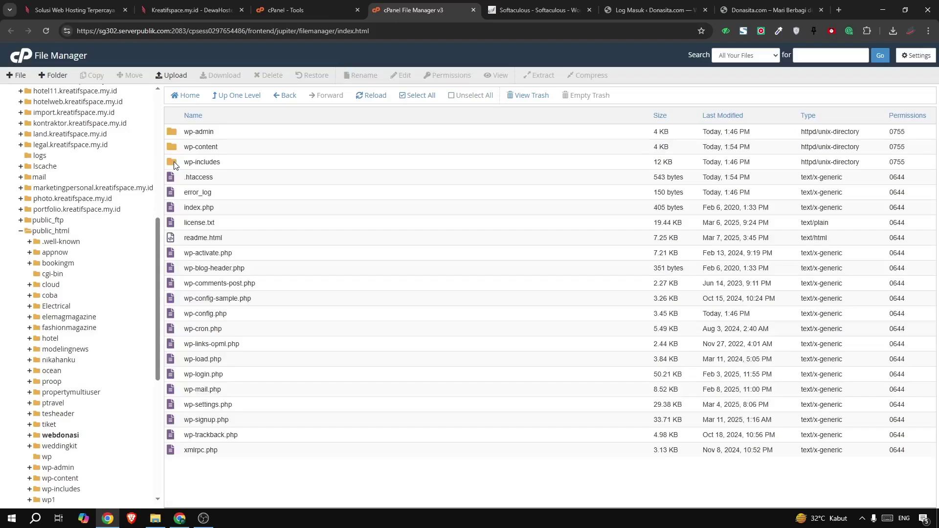
View webdonasi's wp-config.php and note the database name kreatifs_wp343
{"action": "left_click", "coordinate": [196, 315]}
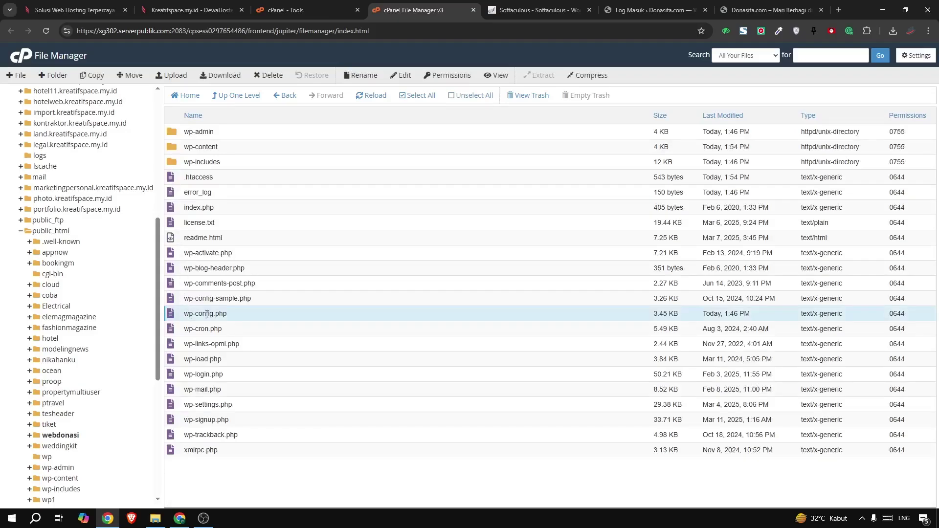
{"action": "left_click", "coordinate": [496, 77]}
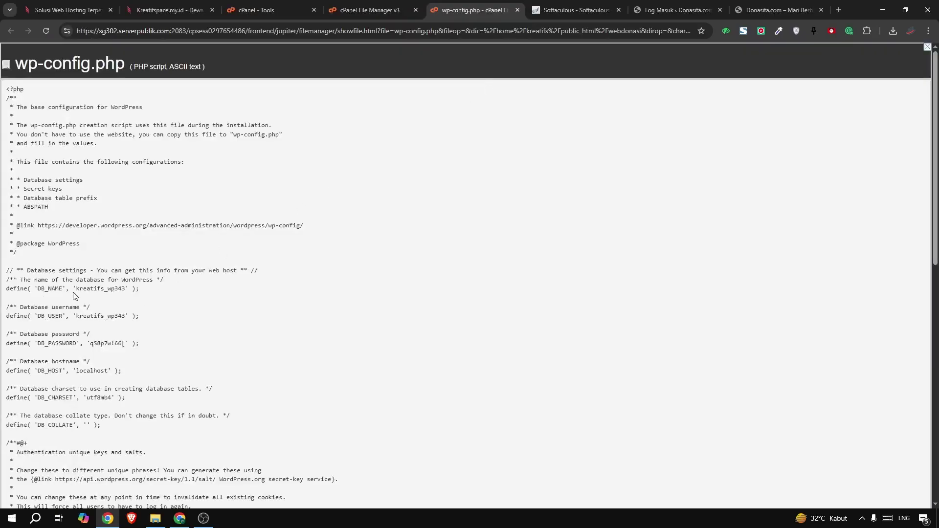
{"action": "left_click_drag", "start_coordinate": [46, 290], "coordinate": [130, 291]}
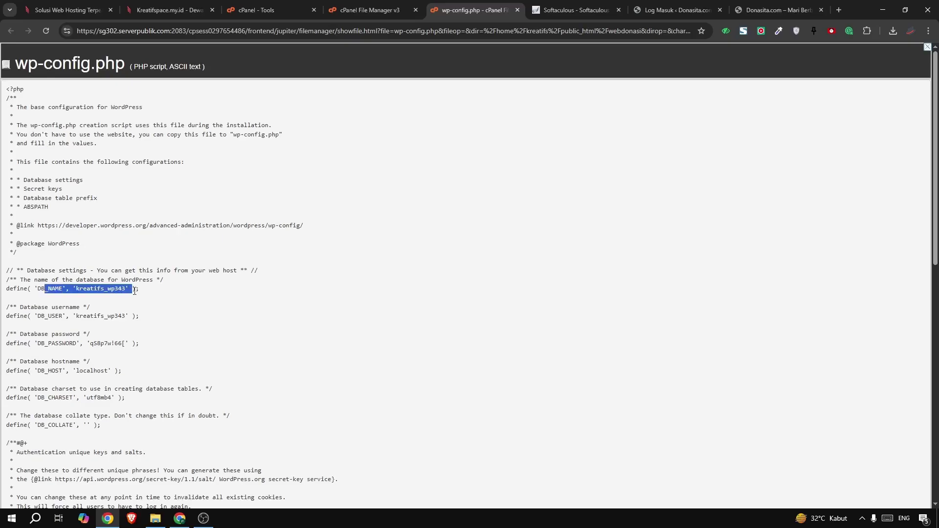
{"action": "left_click", "coordinate": [129, 291]}
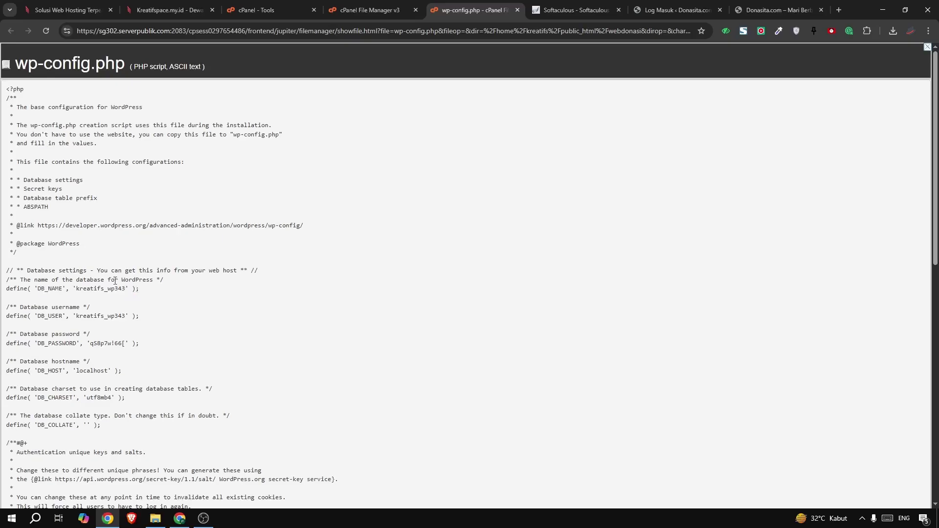
{"action": "left_click", "coordinate": [260, 10]}
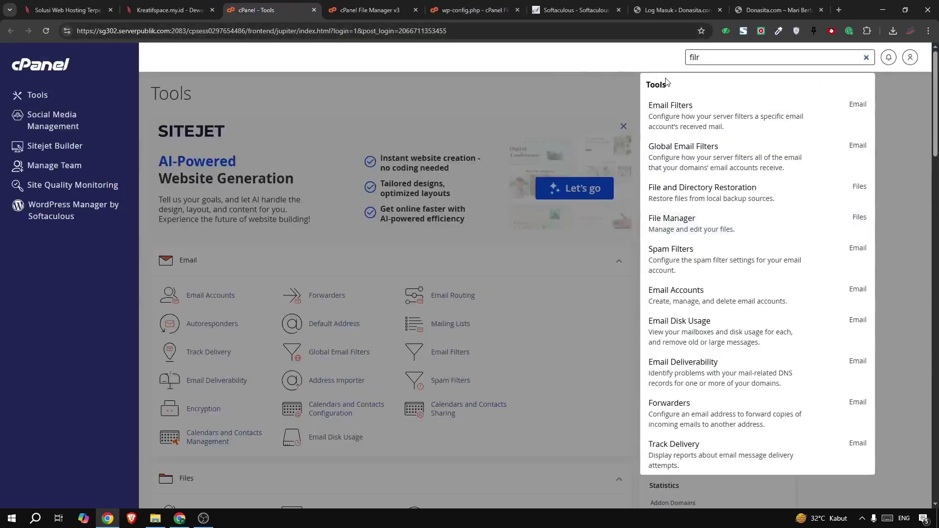
Search the cPanel tools for 'php' and open phpMyAdmin
{"action": "double_click", "coordinate": [720, 54]}
{"action": "type", "text": "php"}
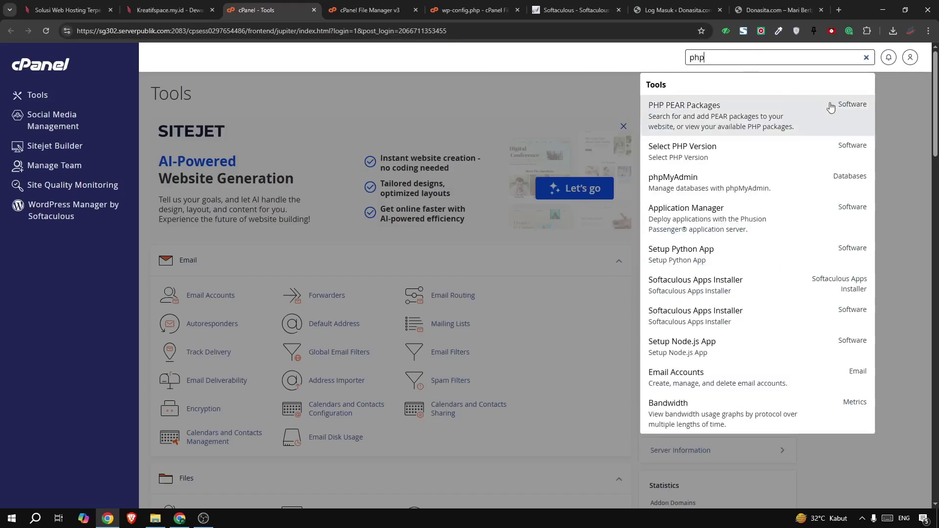
{"action": "left_click", "coordinate": [704, 190]}
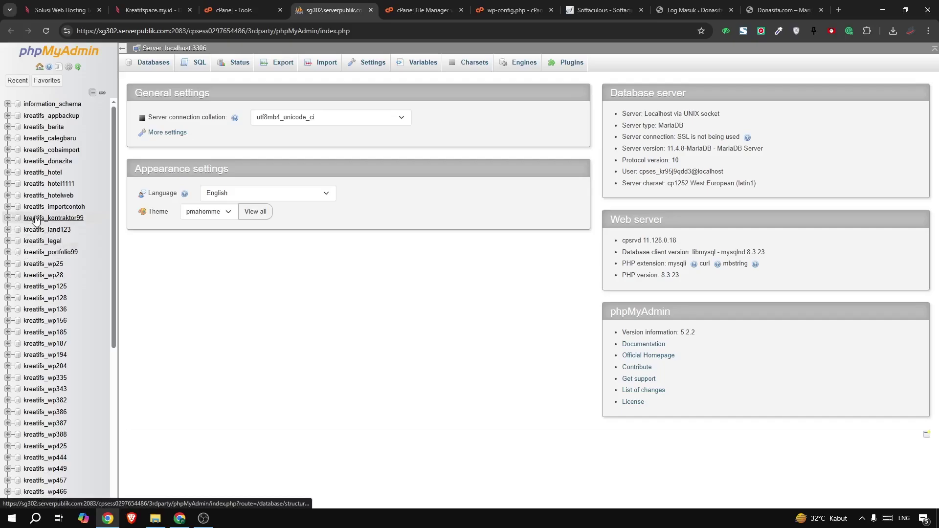
Open the kreatifs_wp343 database and scroll its wpal_ tables down to wpal_users
{"action": "scroll", "coordinate": [31, 242], "scroll_direction": "down", "scroll_amount": 5}
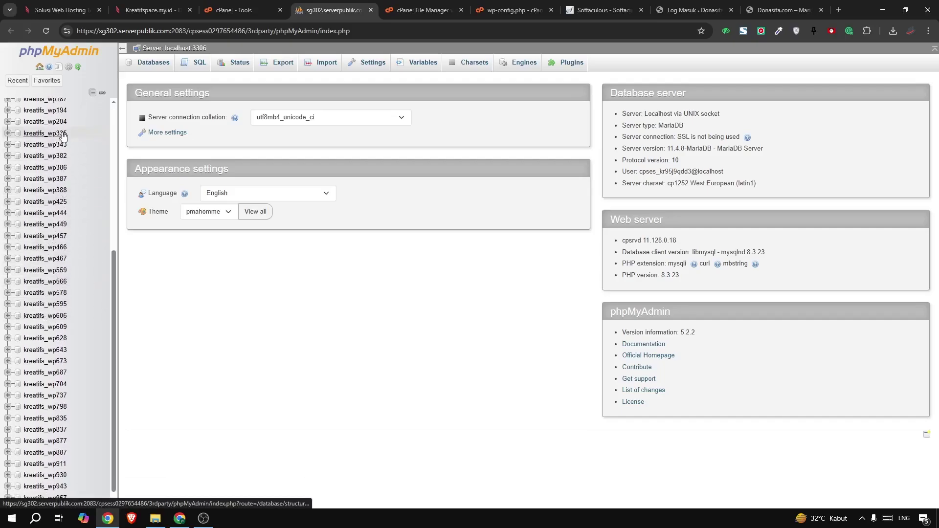
{"action": "scroll", "coordinate": [42, 215], "scroll_direction": "up", "scroll_amount": 2}
{"action": "scroll", "coordinate": [42, 215], "scroll_direction": "up", "scroll_amount": 4}
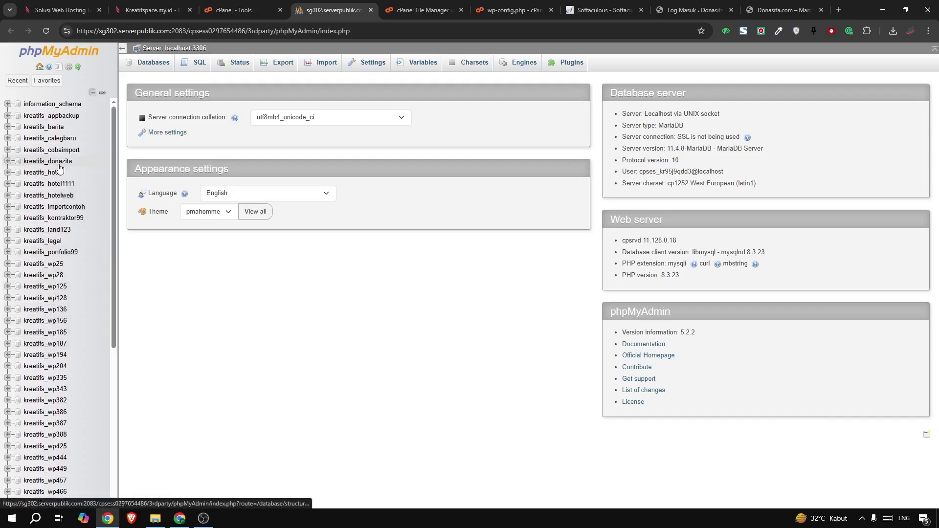
{"action": "scroll", "coordinate": [50, 251], "scroll_direction": "down", "scroll_amount": 1}
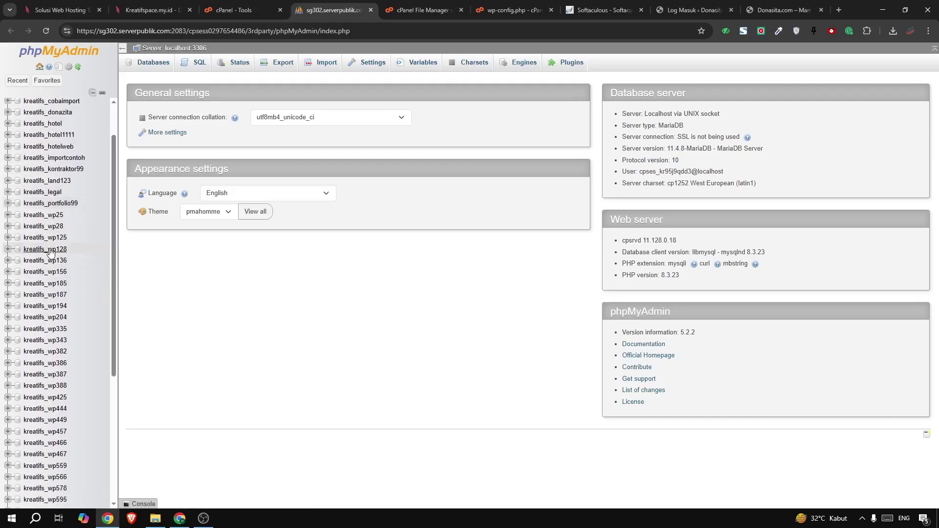
{"action": "left_click", "coordinate": [45, 341]}
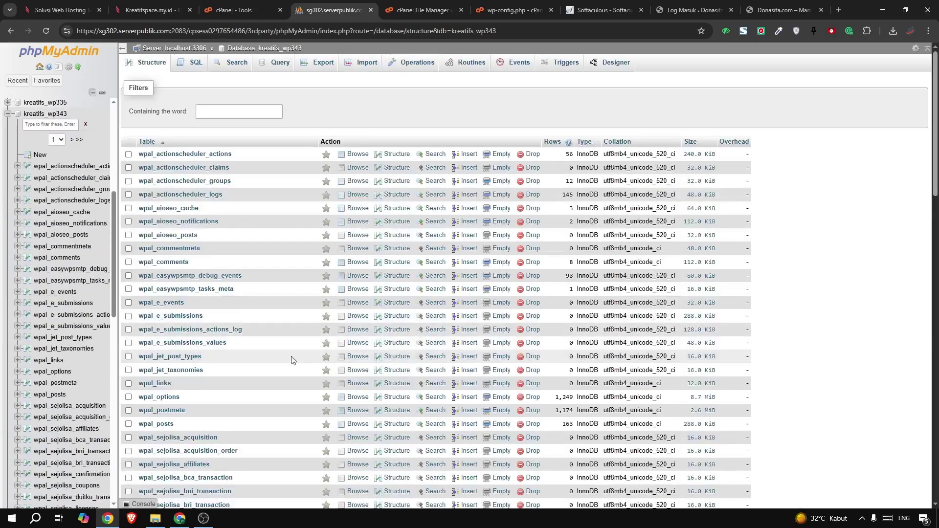
{"action": "scroll", "coordinate": [188, 354], "scroll_direction": "down", "scroll_amount": 9}
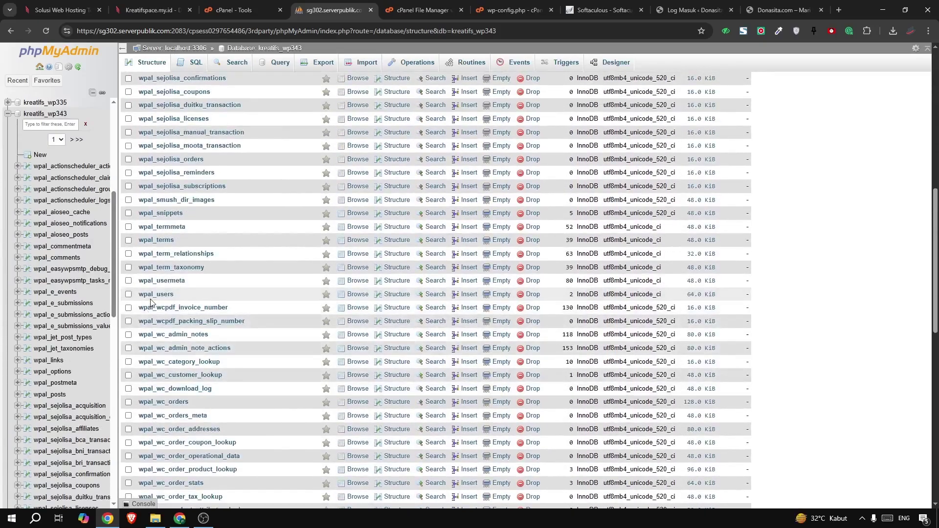
Browse the 2 rows of wpal_users and open the admin user (ID 1) for editing
{"action": "left_click", "coordinate": [150, 295]}
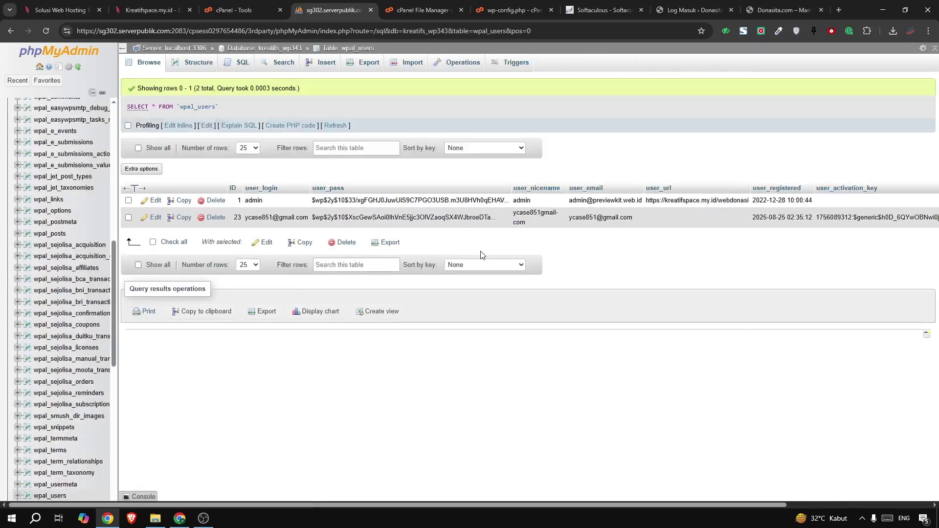
{"action": "left_click", "coordinate": [155, 200]}
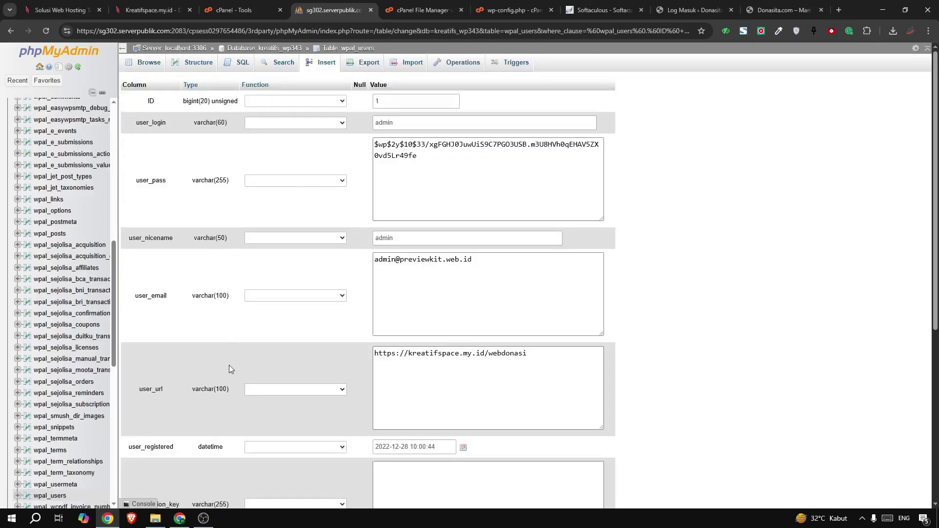
{"action": "left_click", "coordinate": [205, 517]}
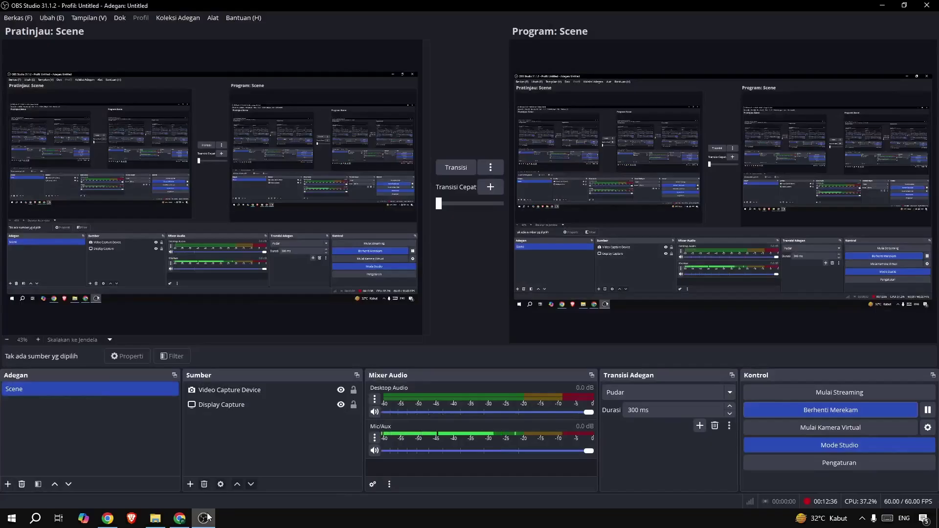
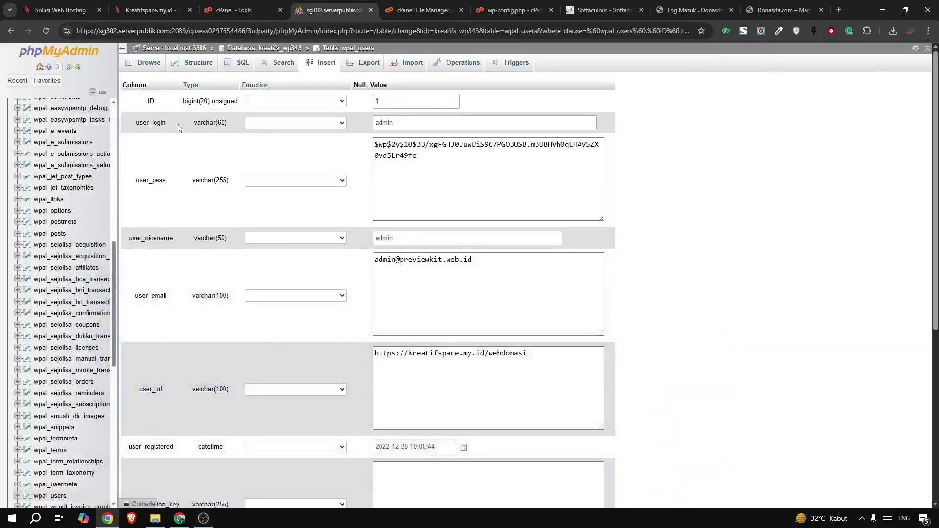
Select the admin row's user_login value 'admin' and start overwriting it, typing 'adm'
{"action": "left_click", "coordinate": [260, 125]}
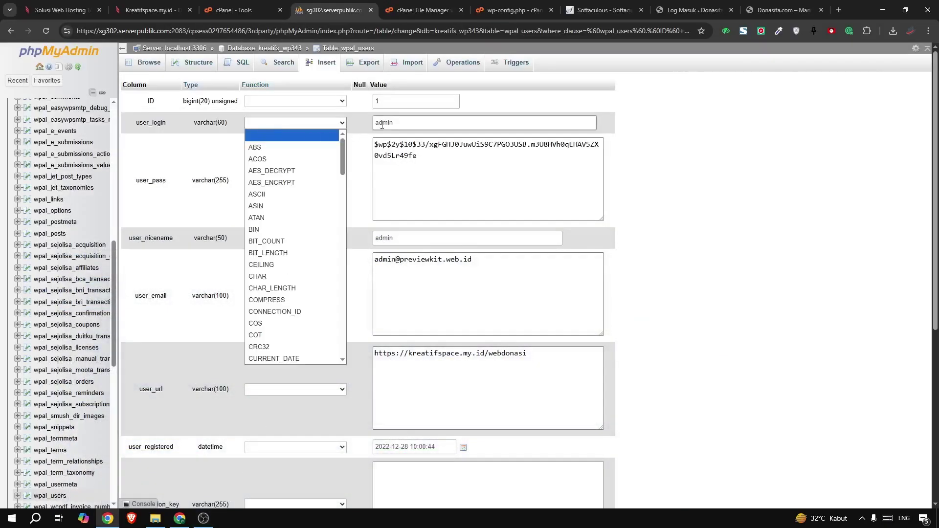
{"action": "left_click", "coordinate": [400, 122]}
{"action": "left_click_drag", "start_coordinate": [401, 122], "coordinate": [370, 128]}
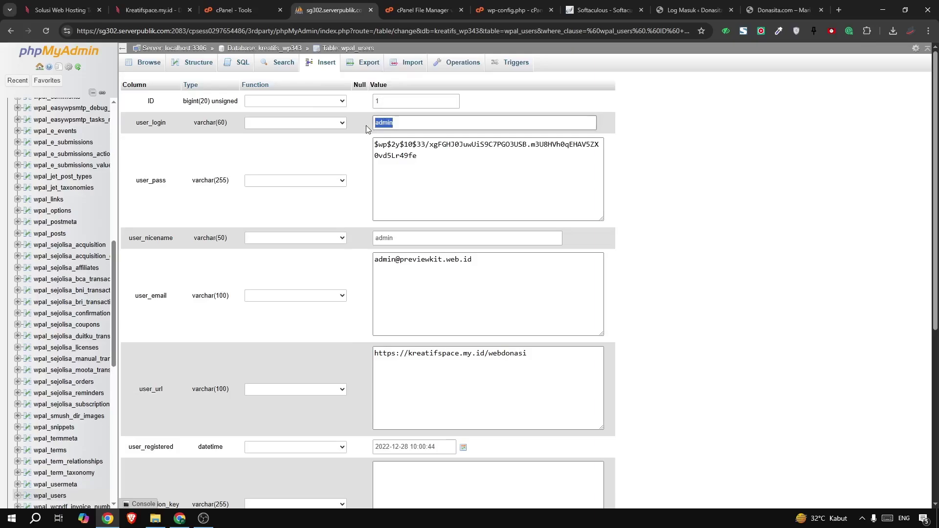
{"action": "type", "text": "adm"}
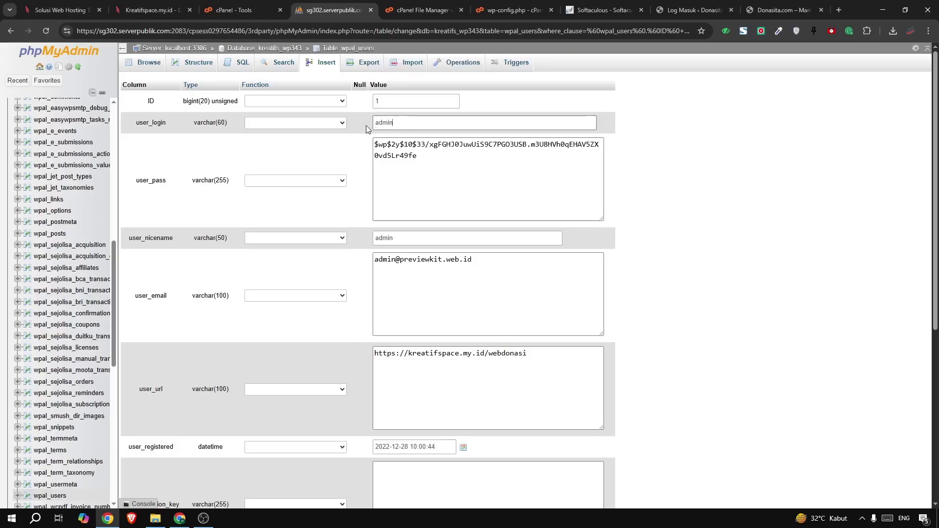
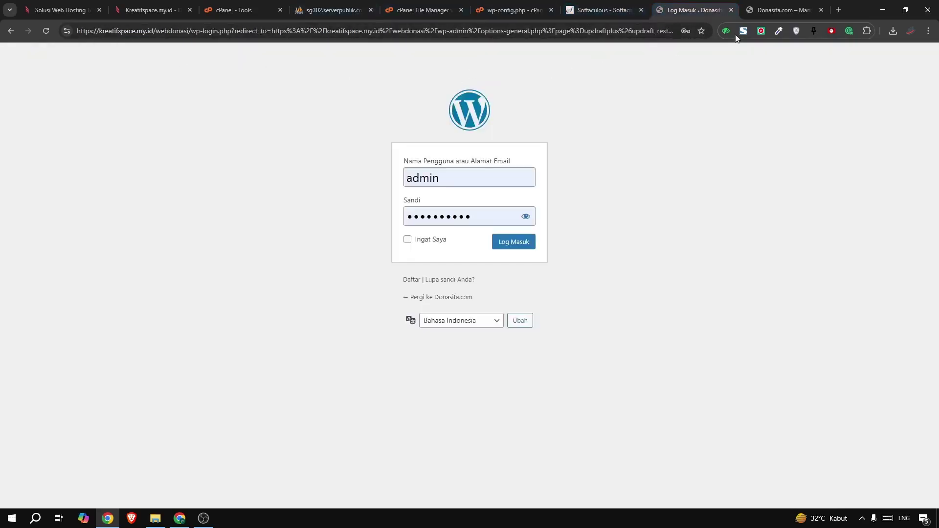
Close the login tab, reload the Donasita homepage and go to its wp-admin login page
{"action": "left_click", "coordinate": [730, 10]}
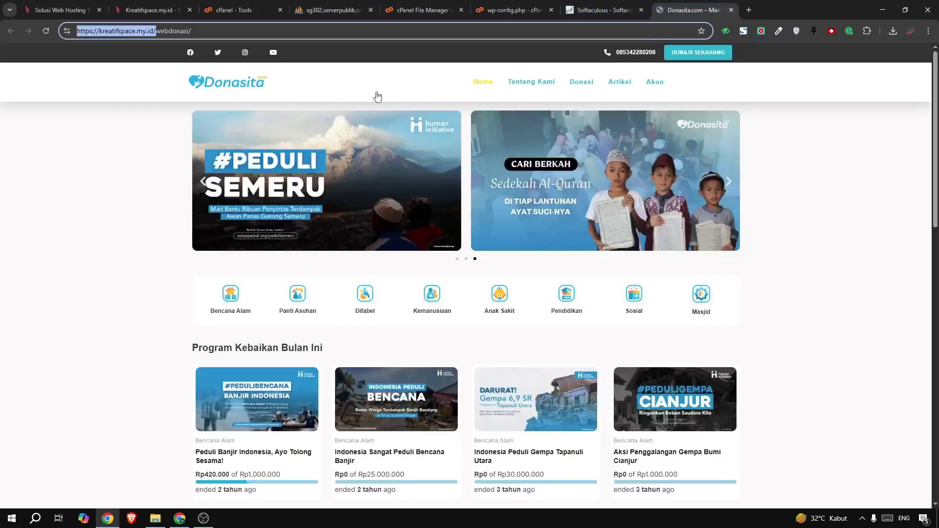
{"action": "left_click", "coordinate": [44, 31]}
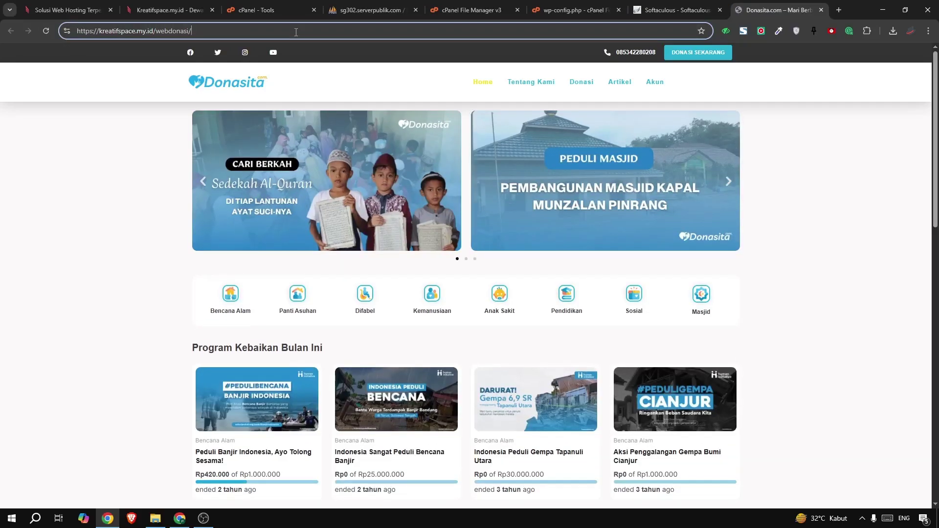
{"action": "type", "text": "wp"}
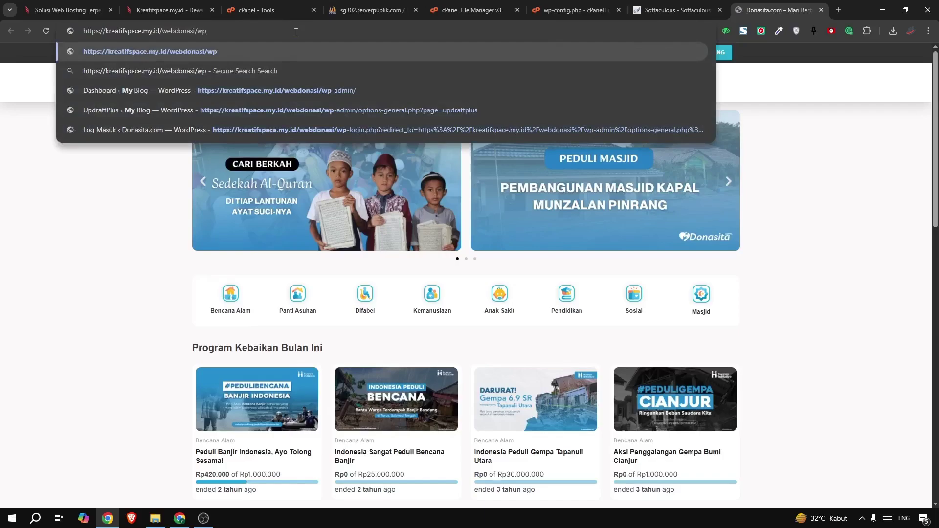
{"action": "type", "text": "-admin"}
{"action": "key", "text": "Return"}
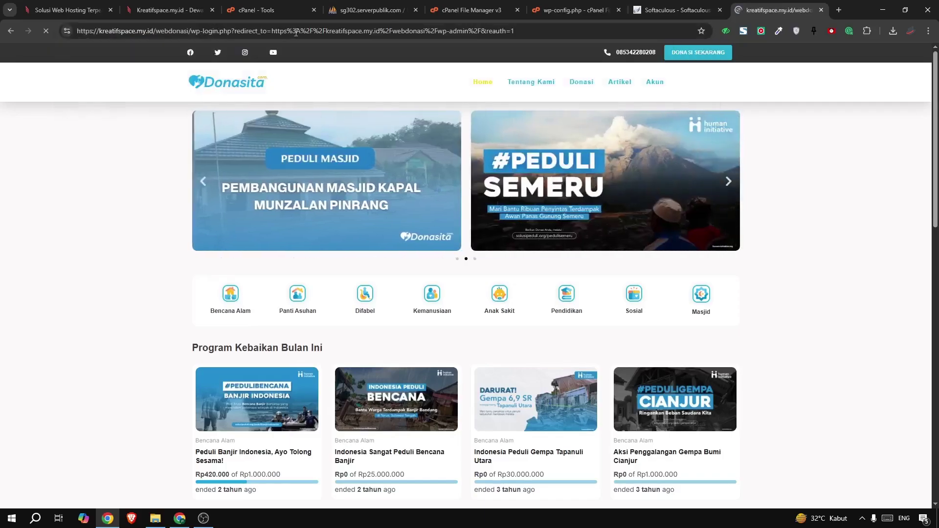
Log in with the autofilled updated admin credentials to reach the Dasbor dashboard
{"action": "key", "text": "ctrl+a"}
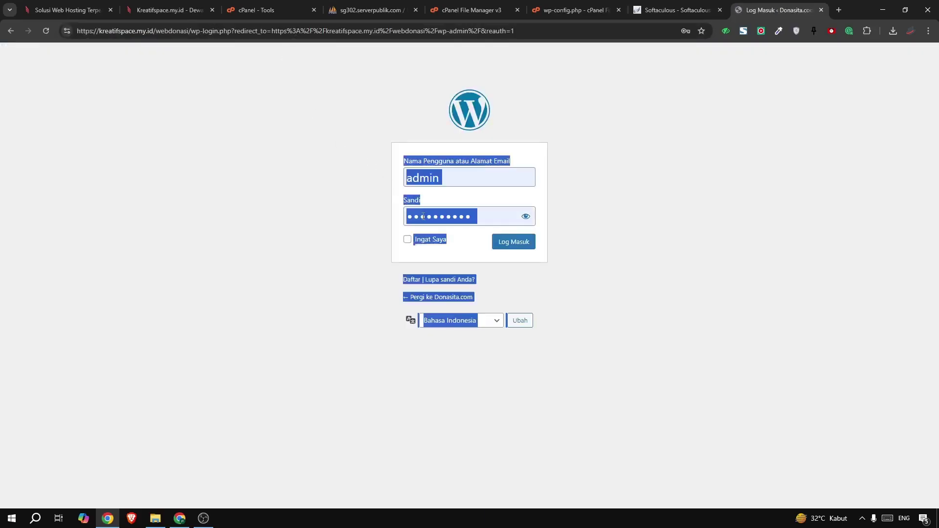
{"action": "left_click", "coordinate": [511, 216]}
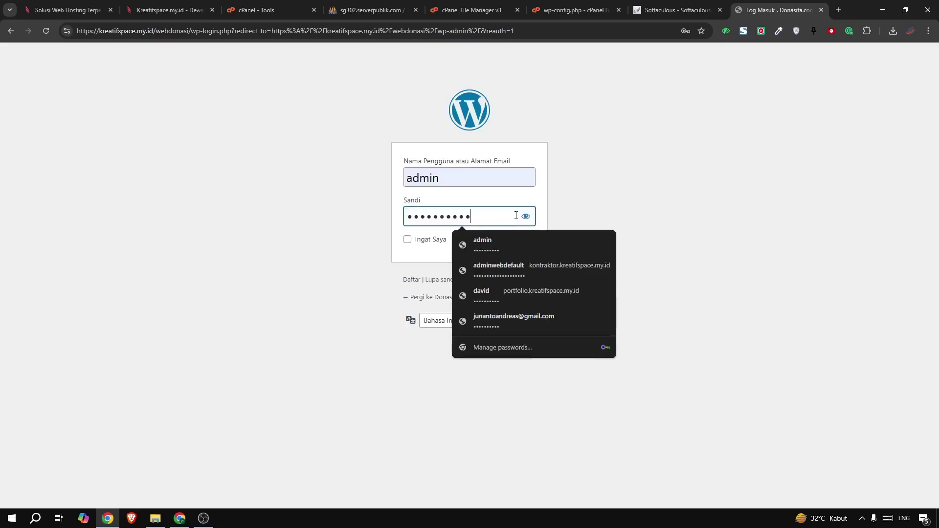
{"action": "left_click", "coordinate": [590, 202]}
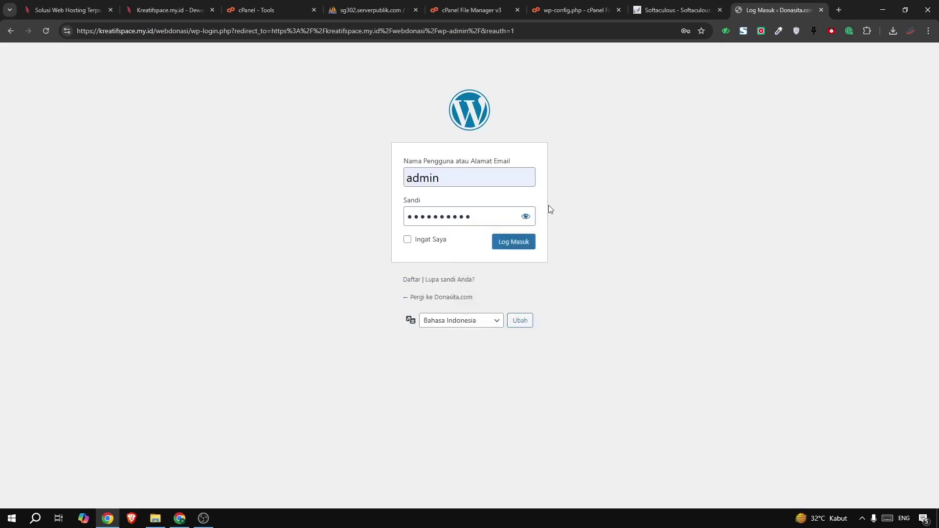
{"action": "left_click", "coordinate": [518, 240]}
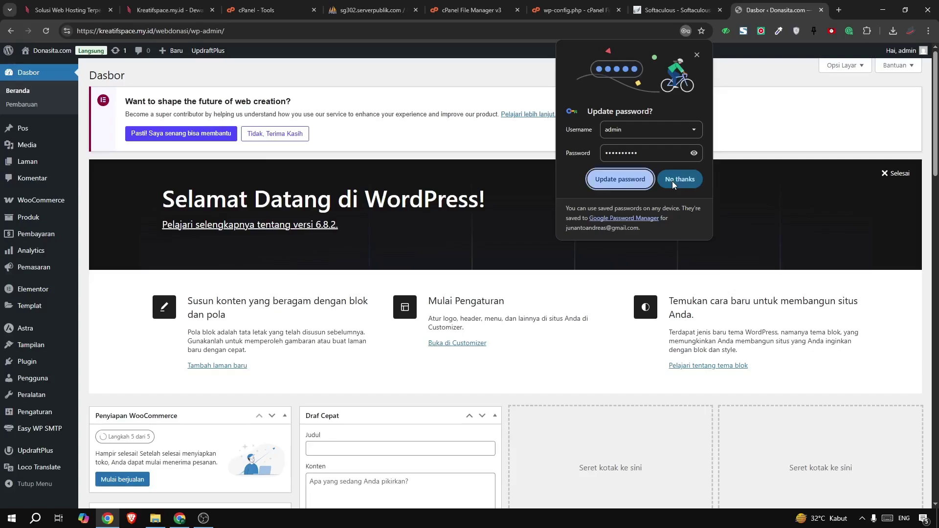
Decline Chrome's password update and leave 'Save and fill addresses' autofill off, then close Settings
{"action": "left_click", "coordinate": [672, 181]}
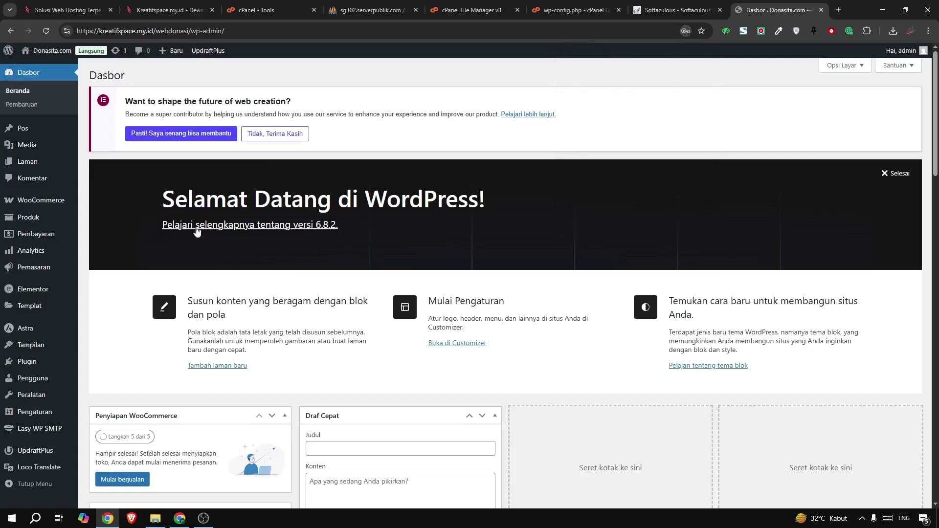
{"action": "left_click", "coordinate": [927, 31]}
{"action": "mouse_move", "coordinate": [811, 150]}
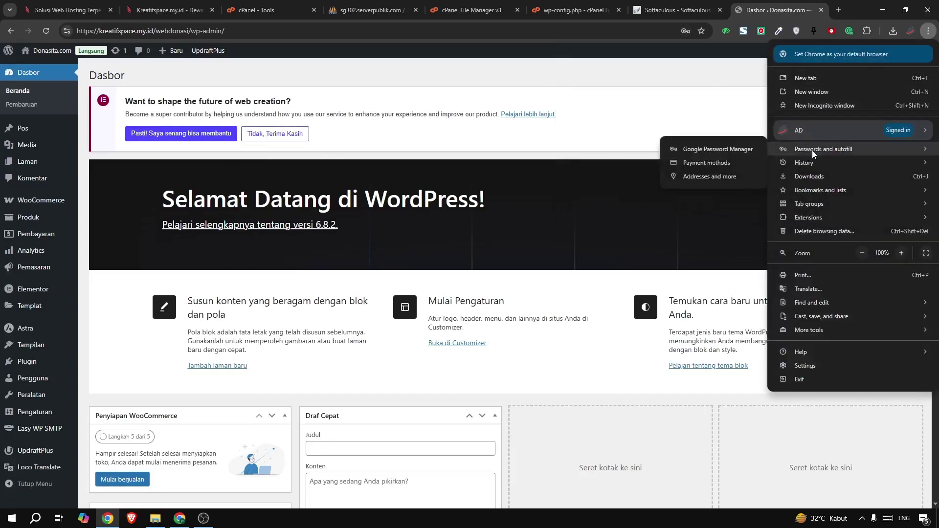
{"action": "left_click", "coordinate": [708, 179]}
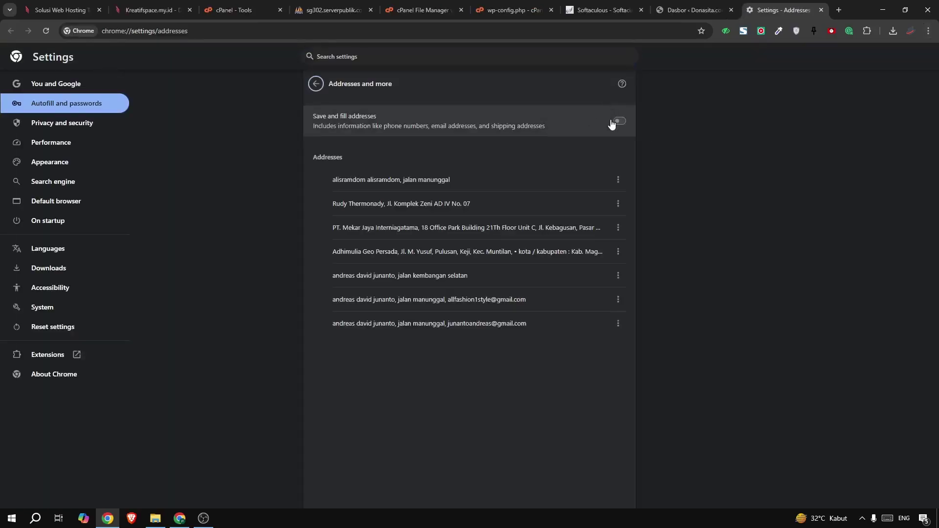
{"action": "left_click", "coordinate": [612, 124]}
{"action": "left_click", "coordinate": [612, 124]}
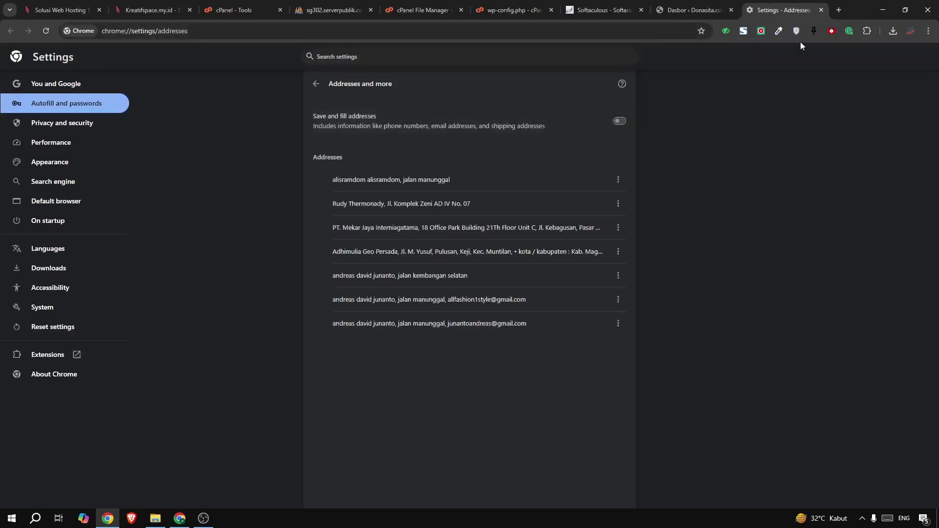
{"action": "left_click", "coordinate": [821, 10]}
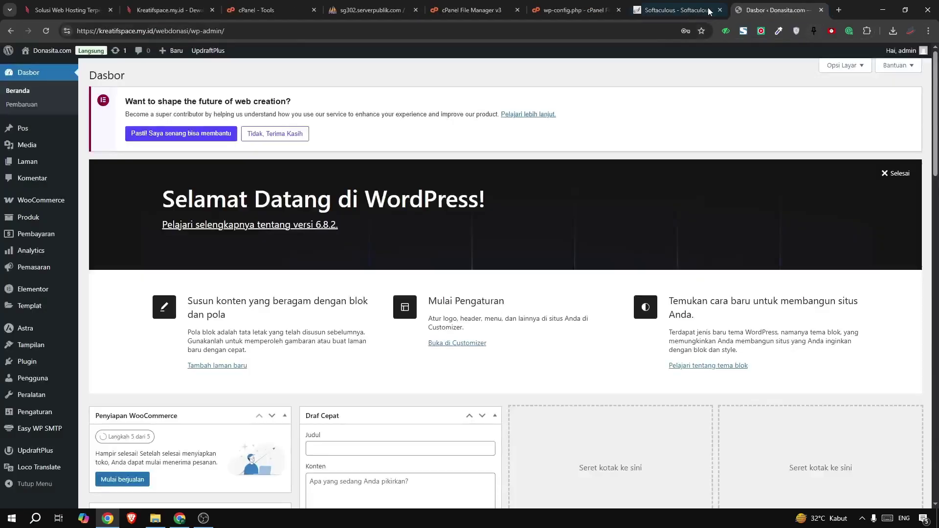
Open the public Donasita.com homepage from Kunjungi Situs in a new tab and switch to it
{"action": "left_click", "coordinate": [51, 32]}
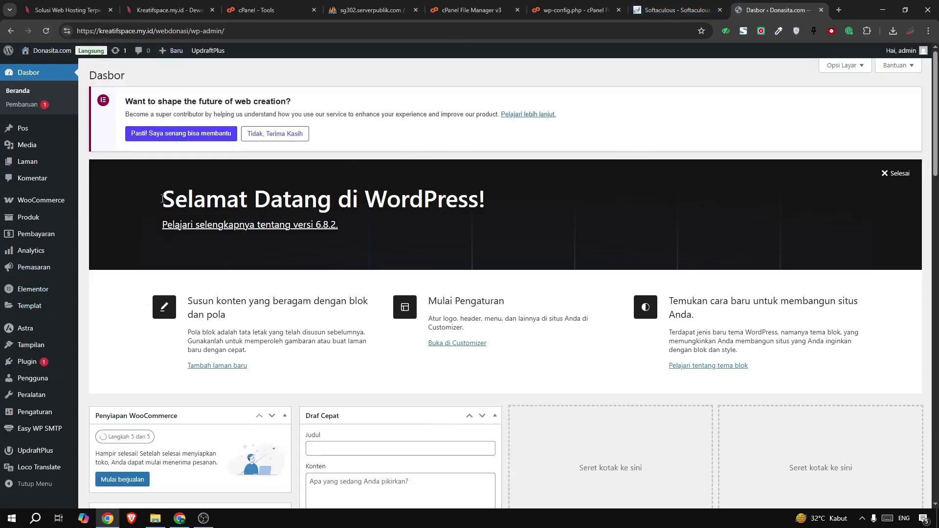
{"action": "mouse_move", "coordinate": [44, 51]}
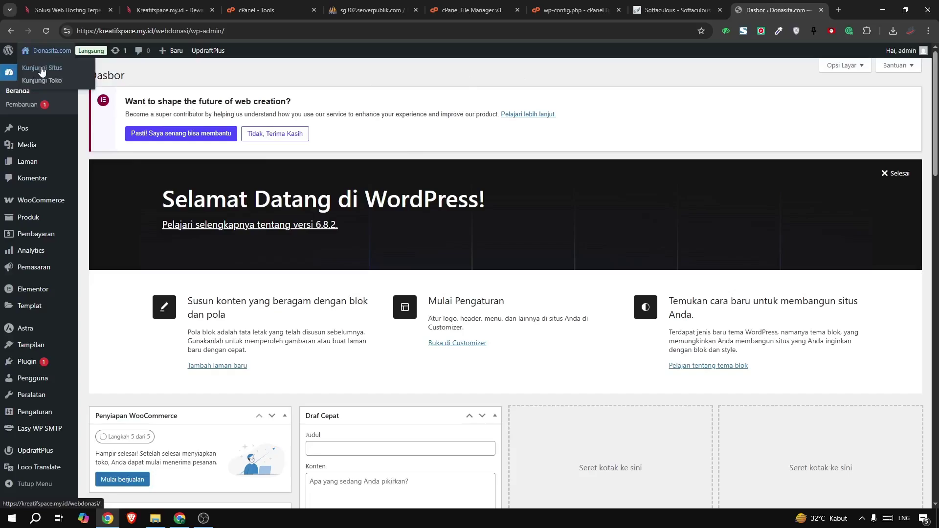
{"action": "right_click", "coordinate": [43, 72]}
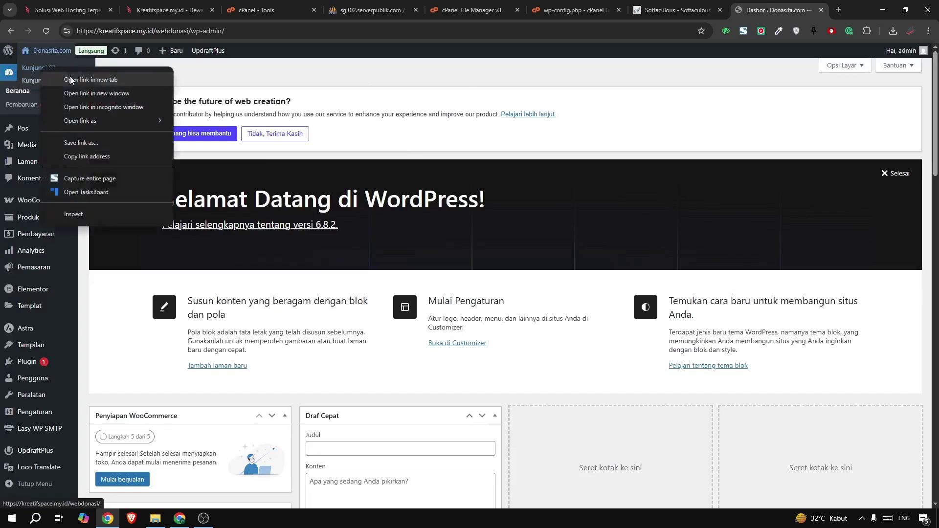
{"action": "left_click", "coordinate": [71, 79]}
{"action": "left_click", "coordinate": [782, 9]}
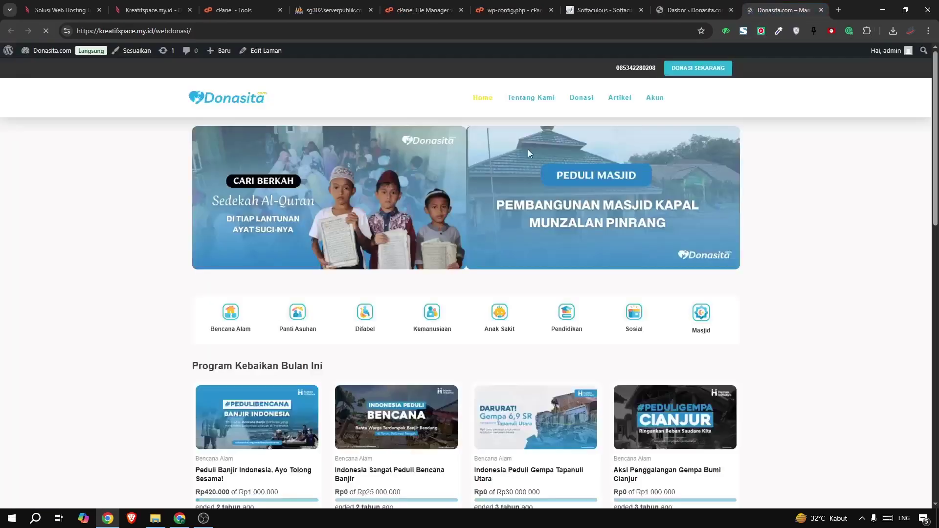
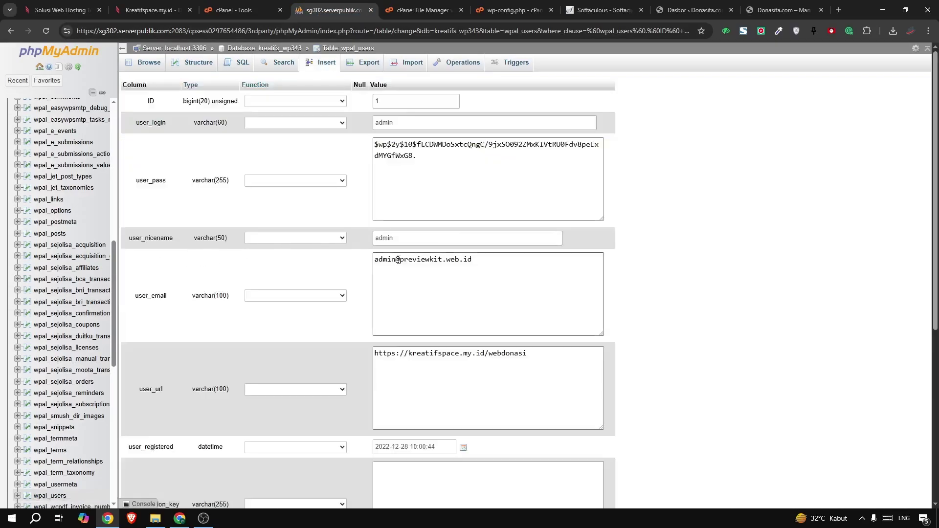
{"action": "left_click_drag", "start_coordinate": [396, 259], "coordinate": [368, 261]}
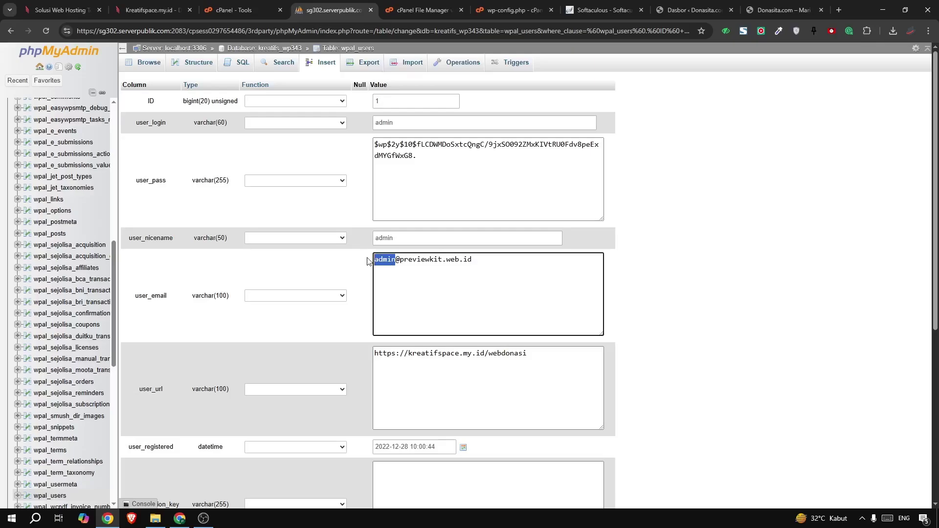
{"action": "left_click_drag", "start_coordinate": [473, 259], "coordinate": [368, 276]}
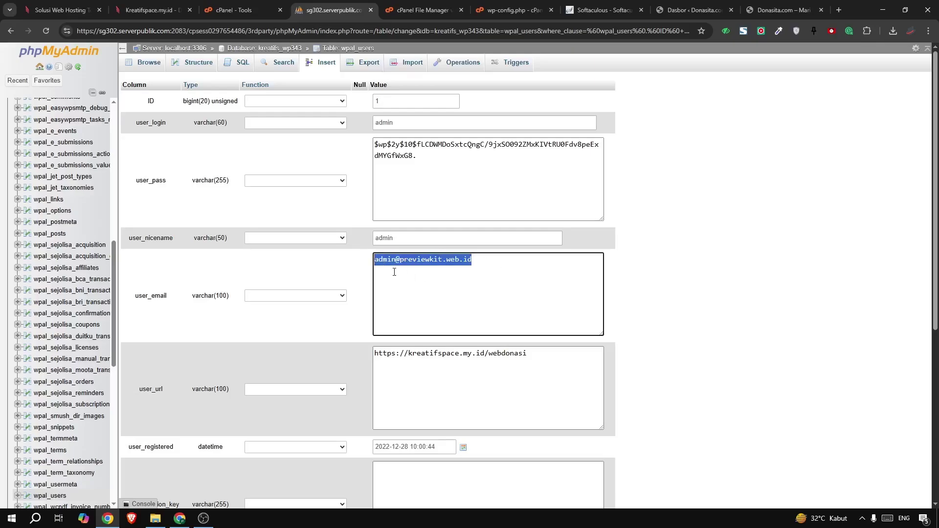
{"action": "left_click", "coordinate": [385, 259]}
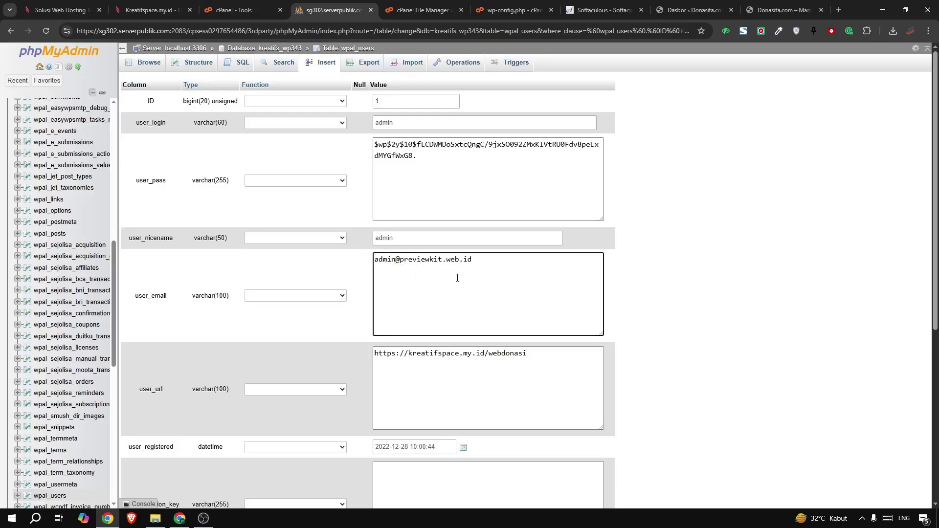
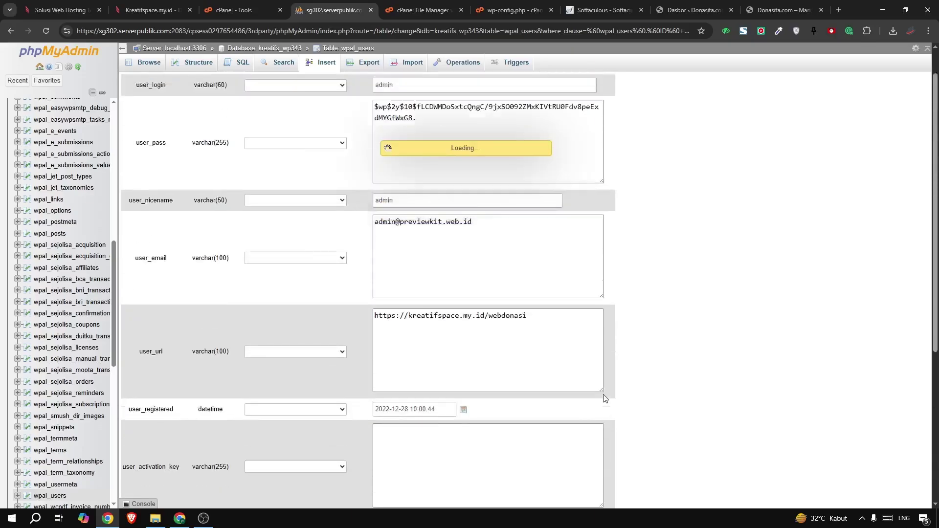
Scroll up the navigation tree while wpal_users reloads in Browse, showing both user rows
{"action": "scroll", "coordinate": [68, 184], "scroll_direction": "up", "scroll_amount": 5}
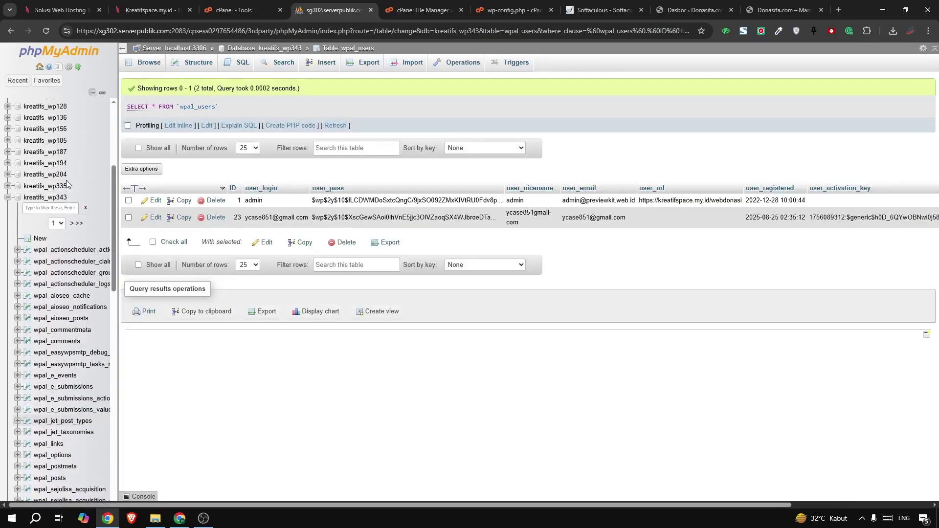
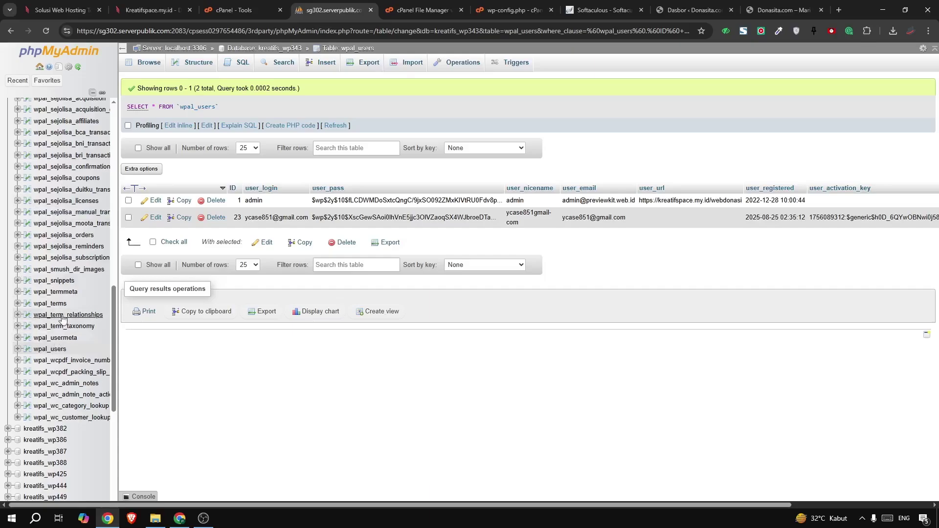
Open the wpal_options table in kreatifs_wp343, listing 1253 rows starting with siteurl and home
{"action": "scroll", "coordinate": [56, 244], "scroll_direction": "up", "scroll_amount": 3}
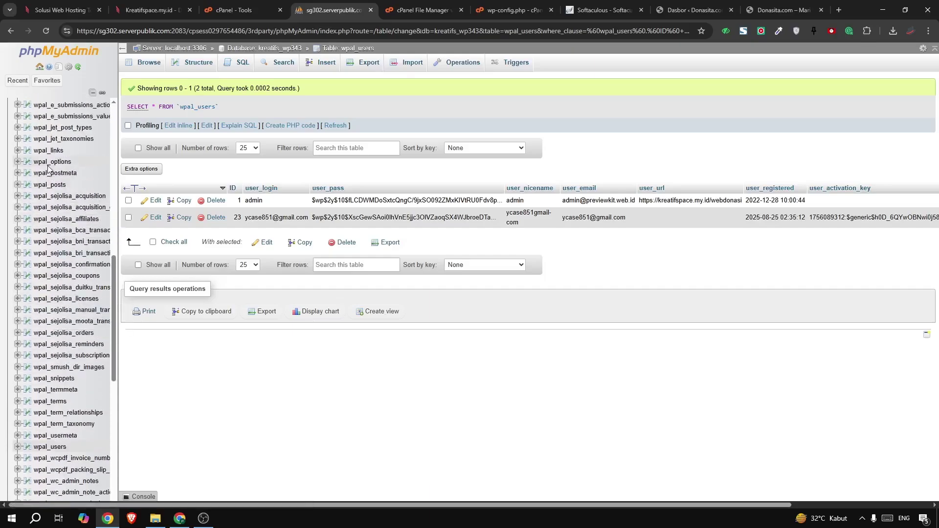
{"action": "left_click", "coordinate": [49, 162]}
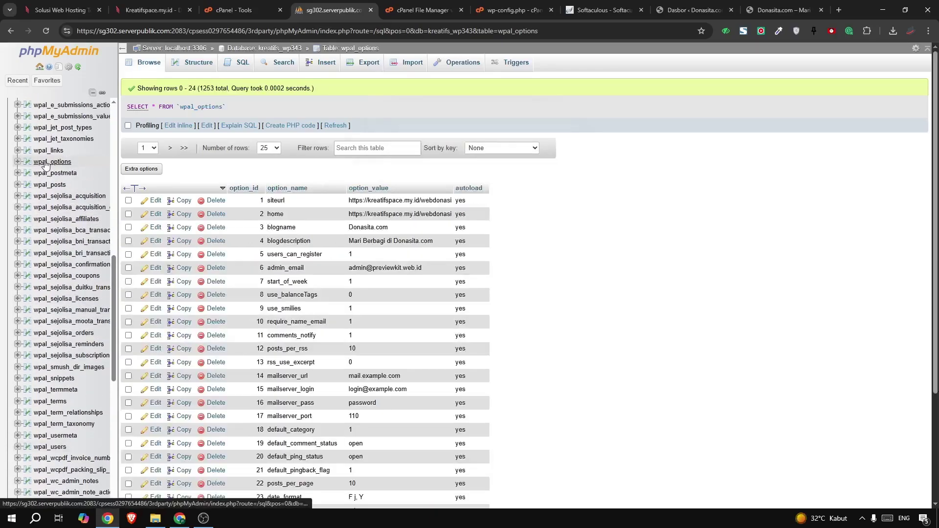
Inspect the admin_email option value, resubmit the row, then return to WooCommerce email settings
{"action": "left_click", "coordinate": [166, 272]}
{"action": "left_click", "coordinate": [631, 228]}
{"action": "left_click_drag", "start_coordinate": [631, 228], "coordinate": [488, 228]}
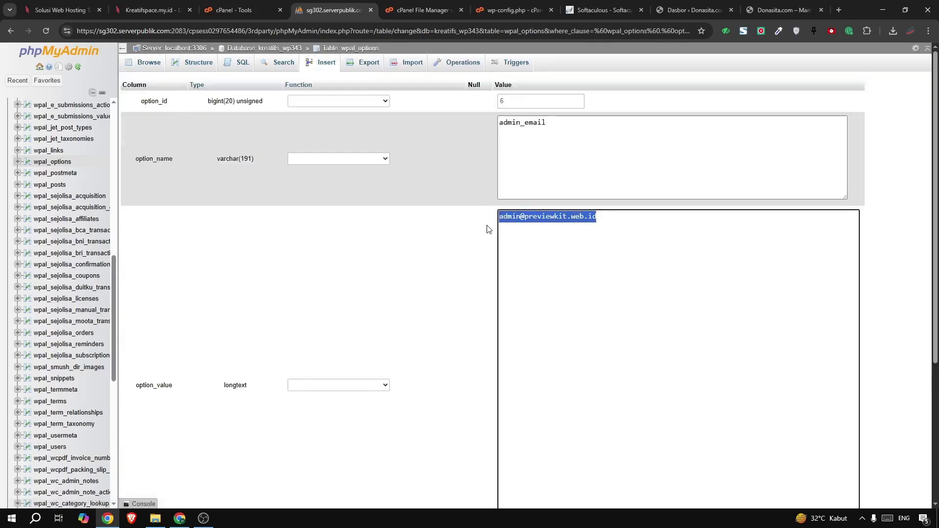
{"action": "left_click", "coordinate": [588, 237]}
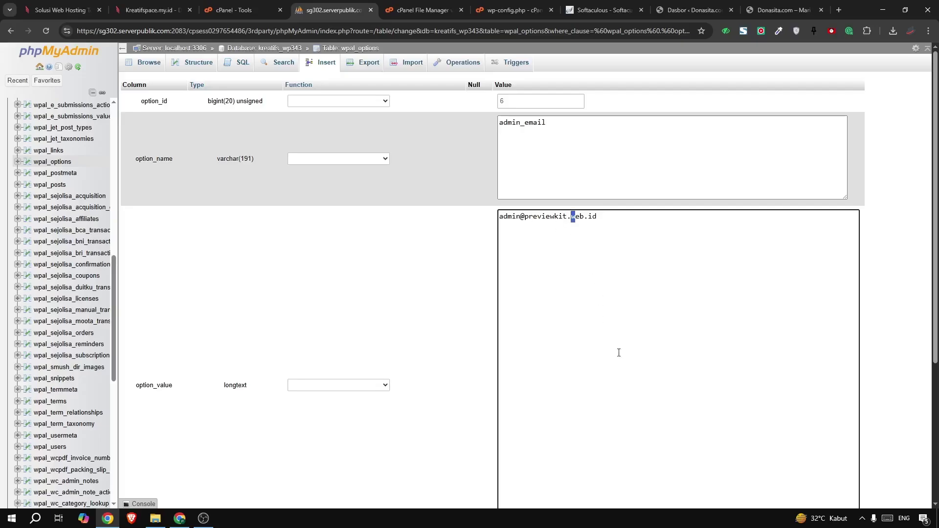
{"action": "scroll", "coordinate": [618, 353], "scroll_direction": "down", "scroll_amount": 4}
{"action": "left_click", "coordinate": [851, 390]}
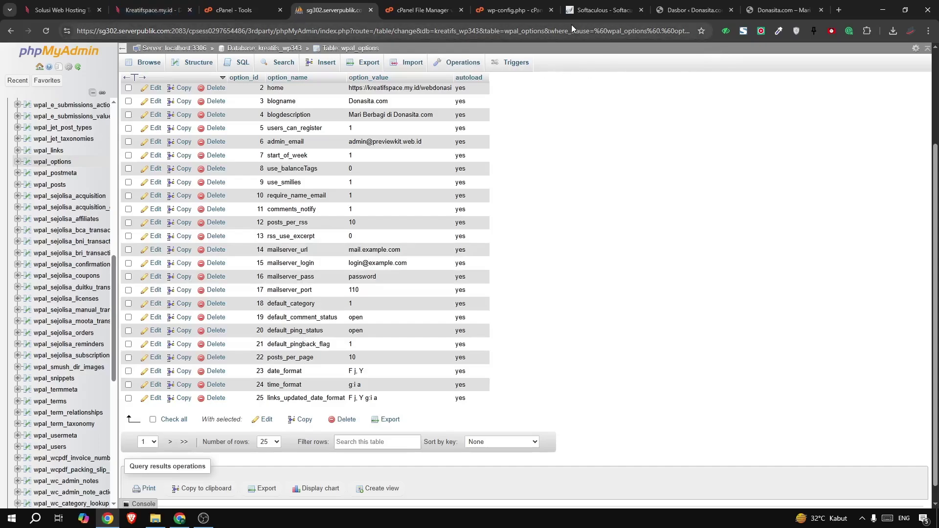
{"action": "left_click", "coordinate": [680, 14]}
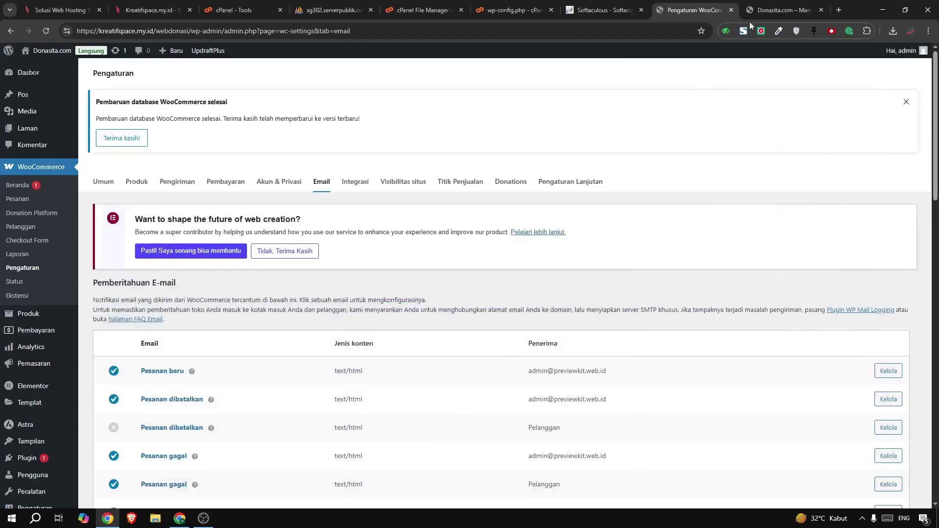
View the live Donasita.com homepage in its browser tab
{"action": "left_click", "coordinate": [761, 10]}
{"action": "scroll", "coordinate": [371, 193], "scroll_direction": "down", "scroll_amount": 18}
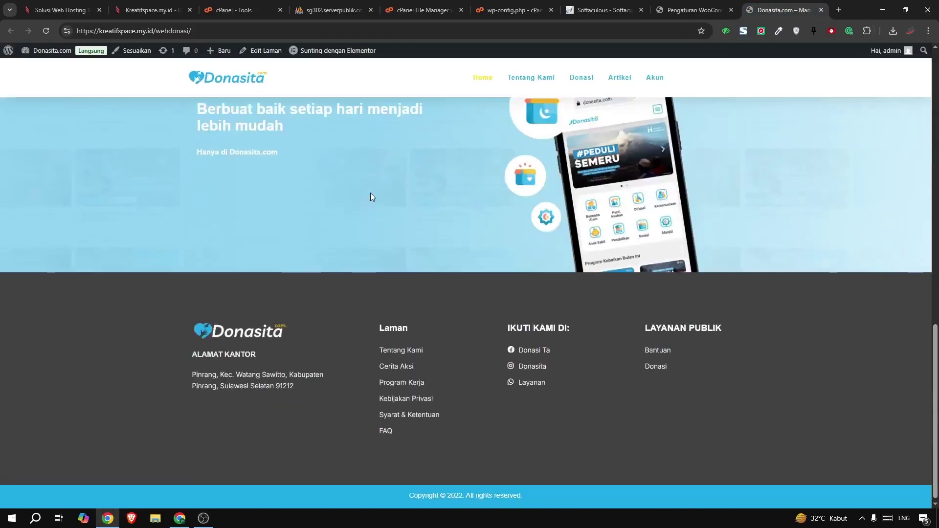
{"action": "scroll", "coordinate": [371, 193], "scroll_direction": "up", "scroll_amount": 18}
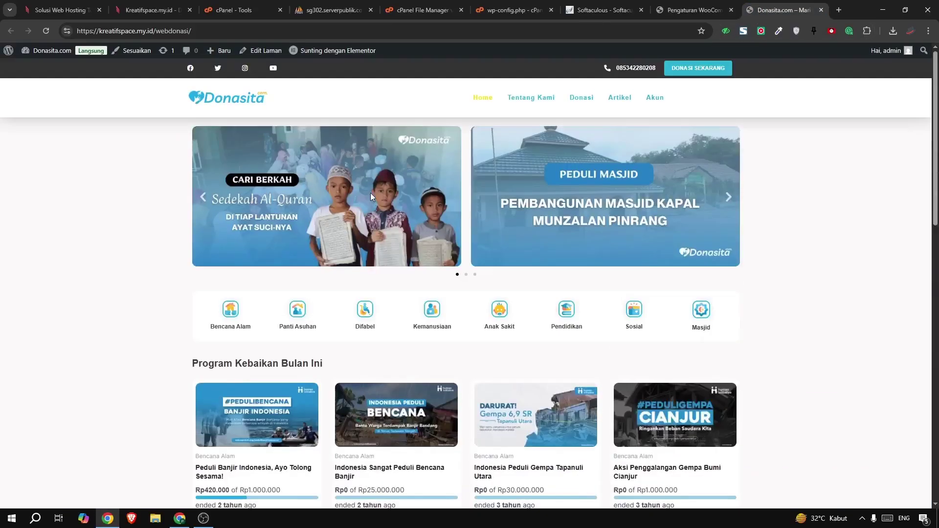
{"action": "scroll", "coordinate": [371, 193], "scroll_direction": "down", "scroll_amount": 18}
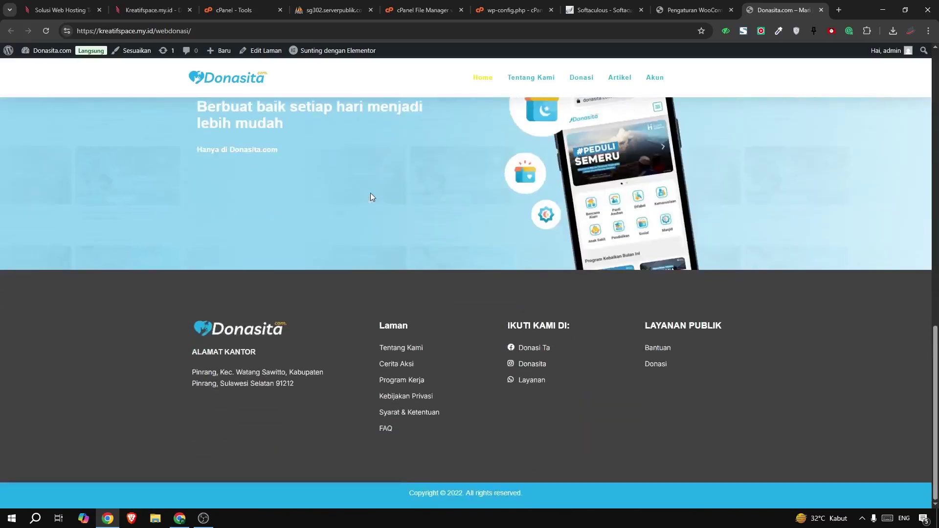
{"action": "scroll", "coordinate": [370, 192], "scroll_direction": "up", "scroll_amount": 18}
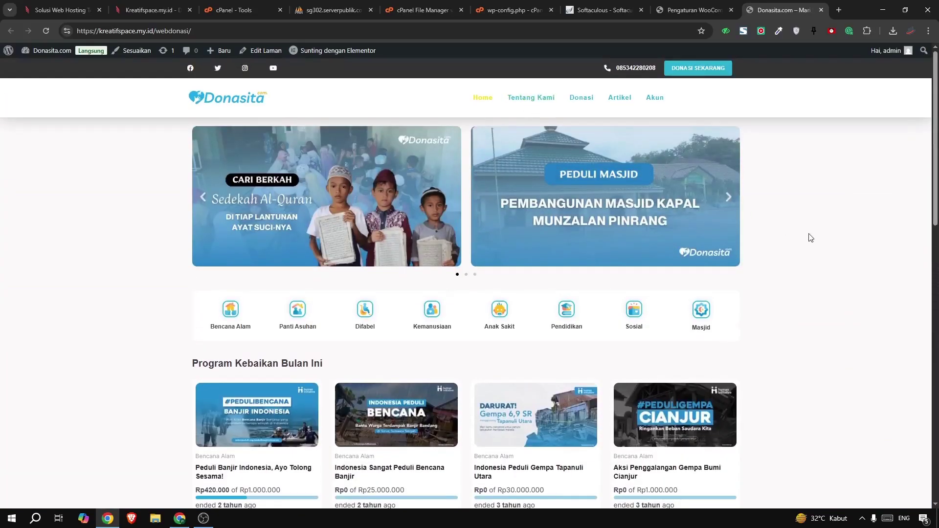
{"action": "scroll", "coordinate": [647, 243], "scroll_direction": "down", "scroll_amount": 6}
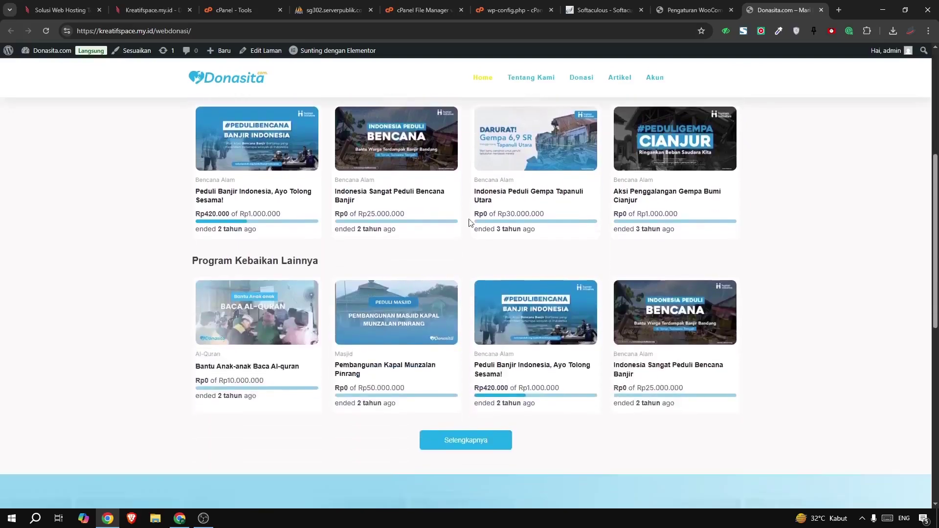
{"action": "scroll", "coordinate": [457, 156], "scroll_direction": "up", "scroll_amount": 5}
{"action": "scroll", "coordinate": [457, 158], "scroll_direction": "up", "scroll_amount": 1}
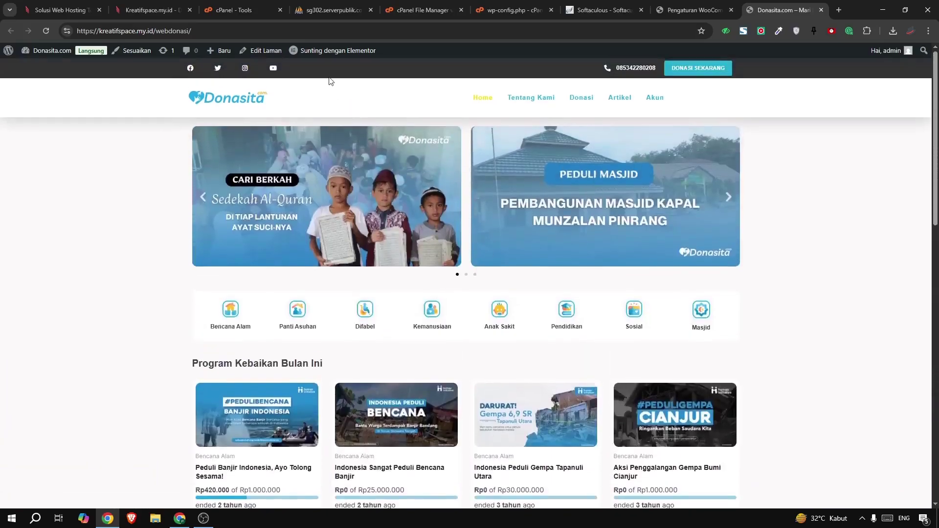
Open 'Sunting dengan Elementor' in a new tab, keeping the live homepage showing
{"action": "mouse_move", "coordinate": [342, 51]}
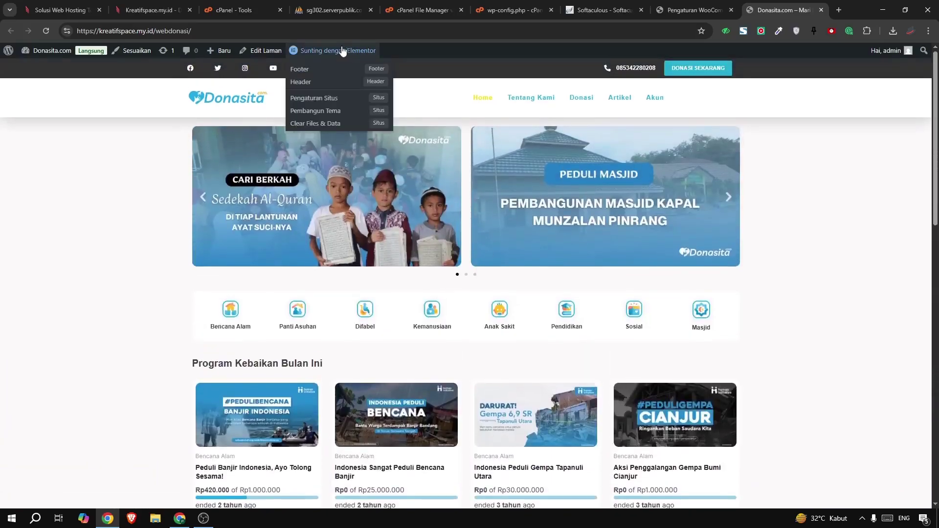
{"action": "right_click", "coordinate": [318, 53]}
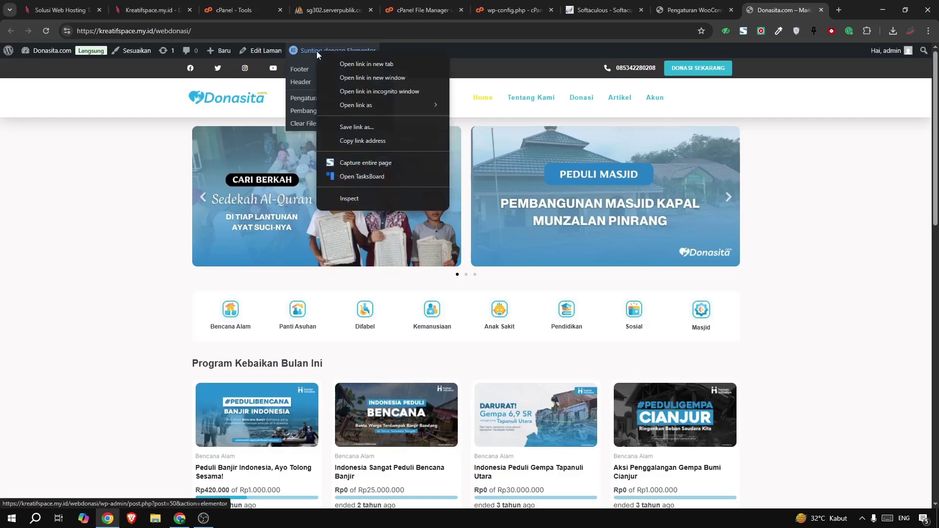
{"action": "left_click", "coordinate": [353, 64]}
{"action": "left_click", "coordinate": [792, 6]}
{"action": "left_click_drag", "start_coordinate": [792, 4], "coordinate": [685, 6]}
{"action": "left_click", "coordinate": [783, 9]}
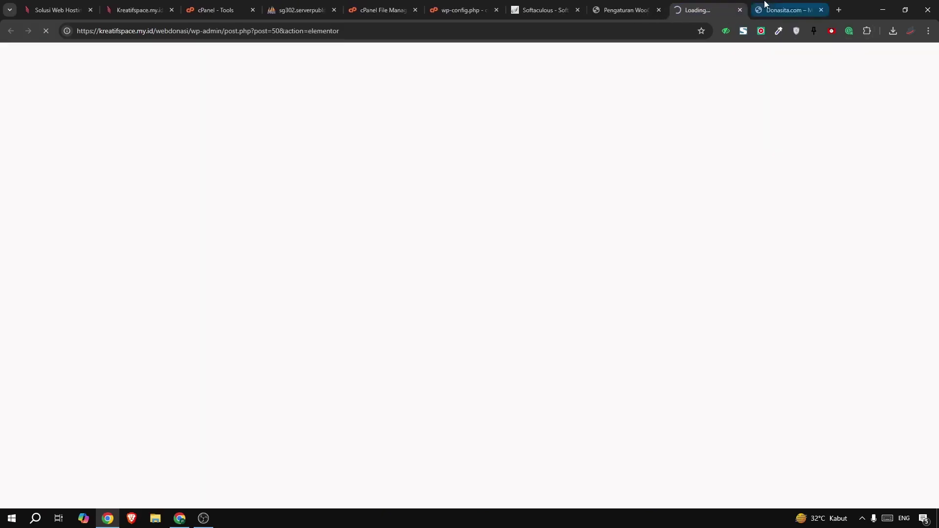
{"action": "scroll", "coordinate": [405, 376], "scroll_direction": "down", "scroll_amount": 2}
{"action": "scroll", "coordinate": [405, 377], "scroll_direction": "down", "scroll_amount": 1}
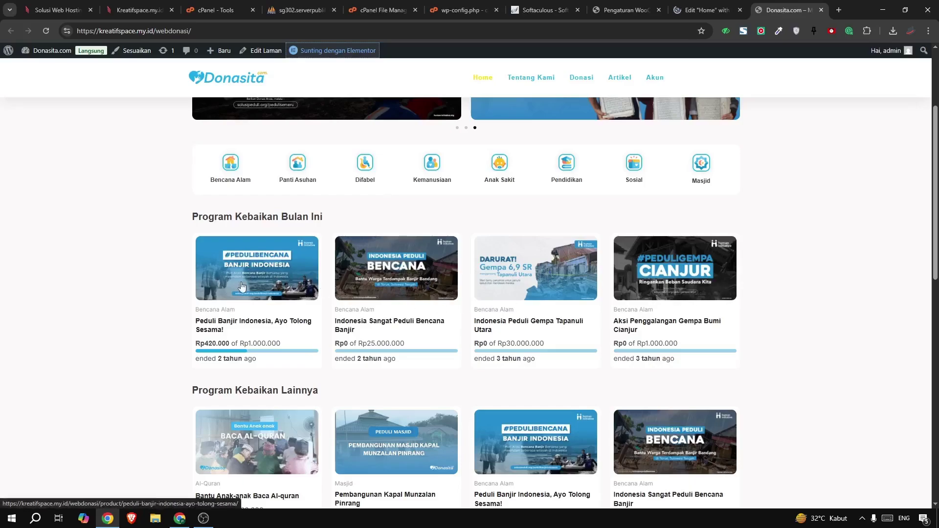
In the Home page's Elementor editor, open the image carousel's settings
{"action": "left_click", "coordinate": [623, 11]}
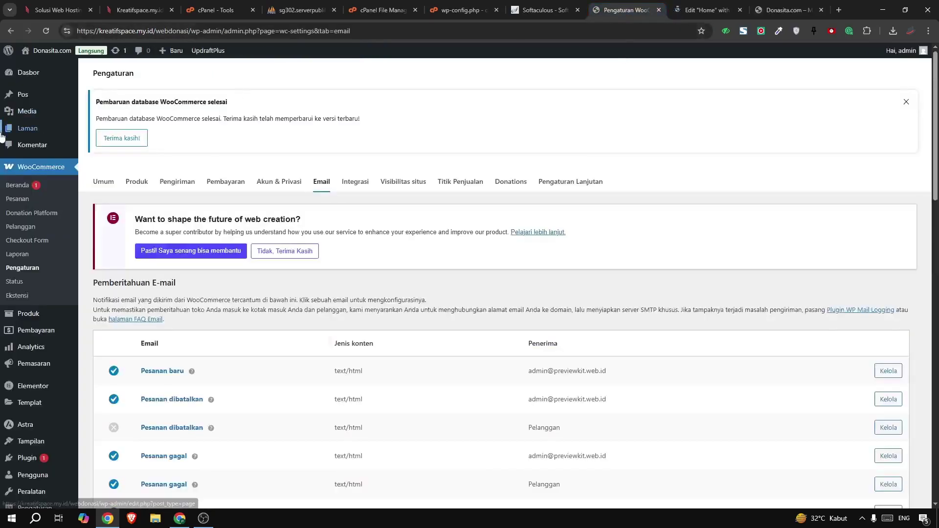
{"action": "left_click", "coordinate": [702, 13]}
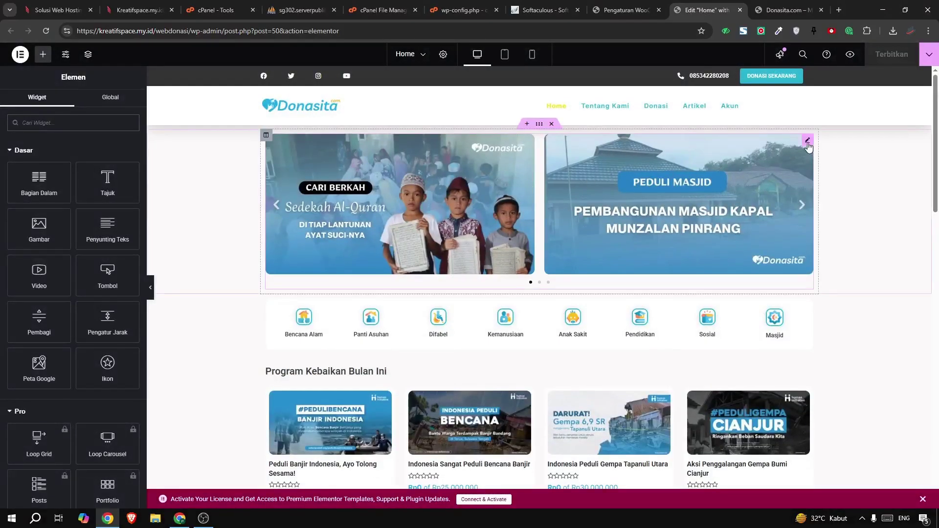
{"action": "left_click", "coordinate": [807, 141]}
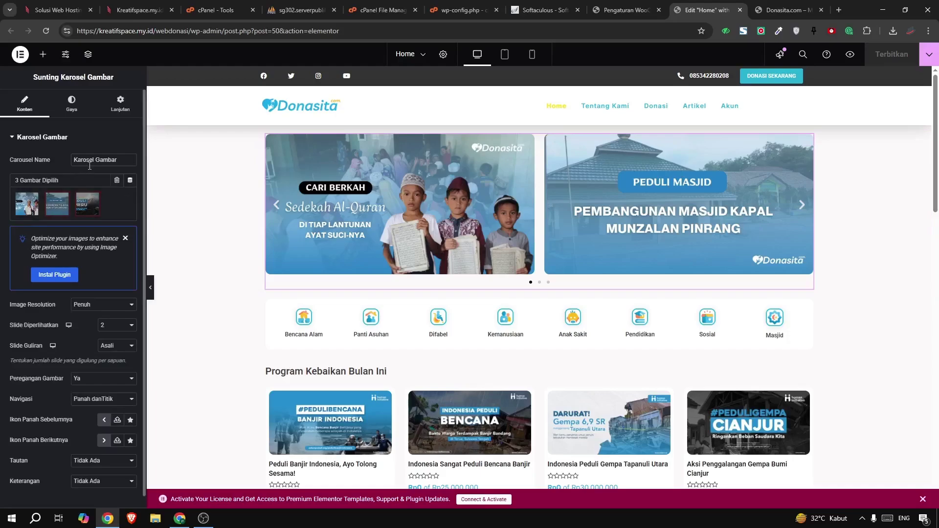
Open the carousel's image gallery and inspect the Peduli Semeru slide's attachment details
{"action": "left_click", "coordinate": [54, 201]}
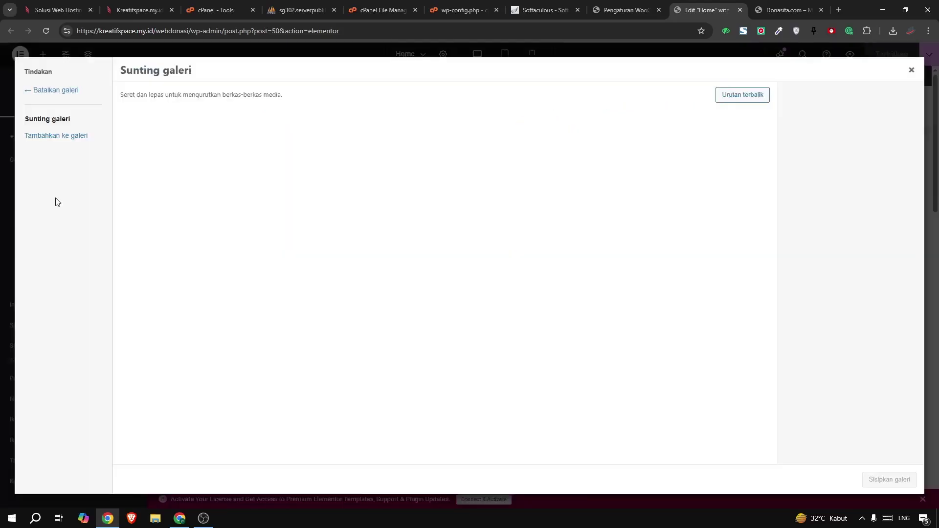
{"action": "left_click", "coordinate": [292, 165]}
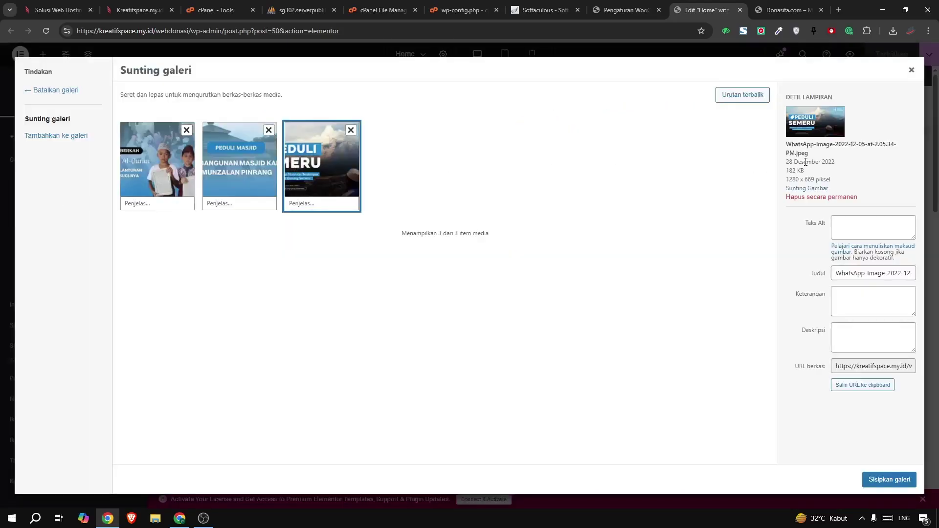
{"action": "left_click_drag", "start_coordinate": [786, 185], "coordinate": [795, 188]}
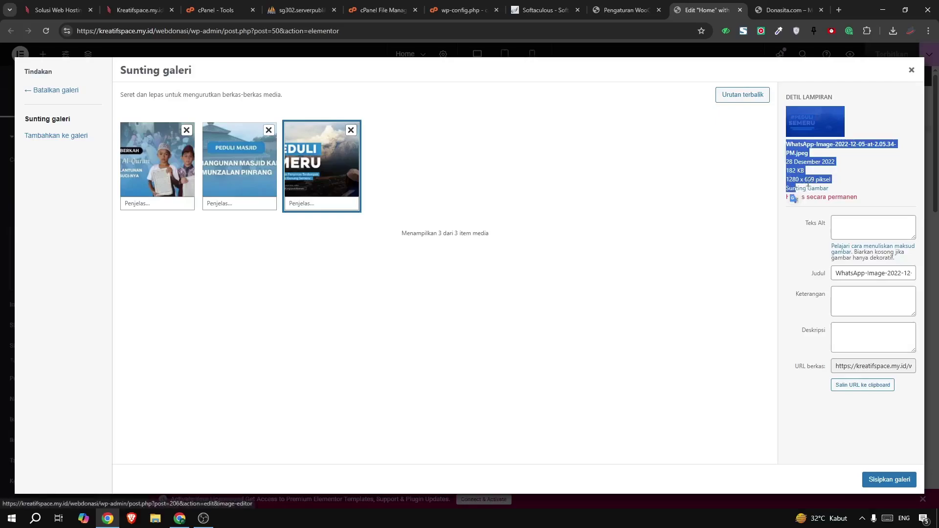
{"action": "left_click", "coordinate": [808, 184]}
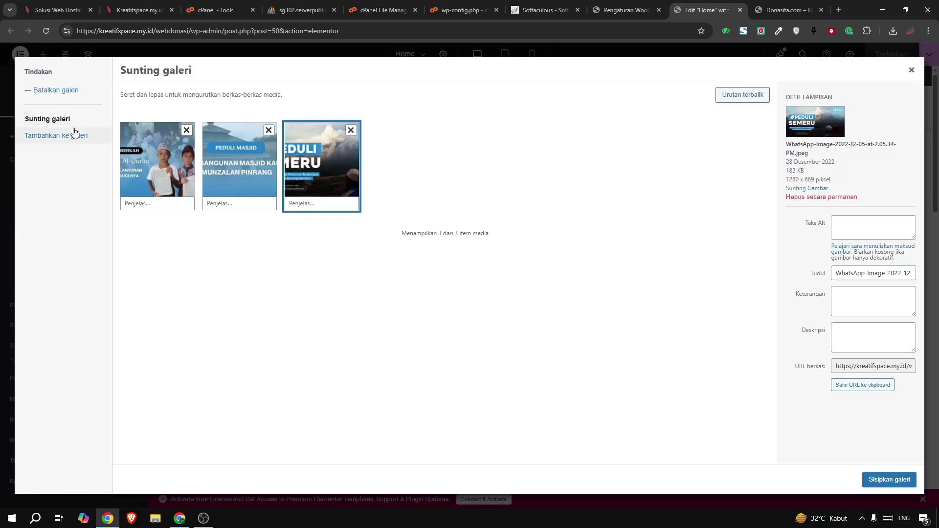
Browse the 'Tambahkan ke galeri', Unggah berkas and Pustaka Media tabs, then close without changes
{"action": "left_click", "coordinate": [63, 139]}
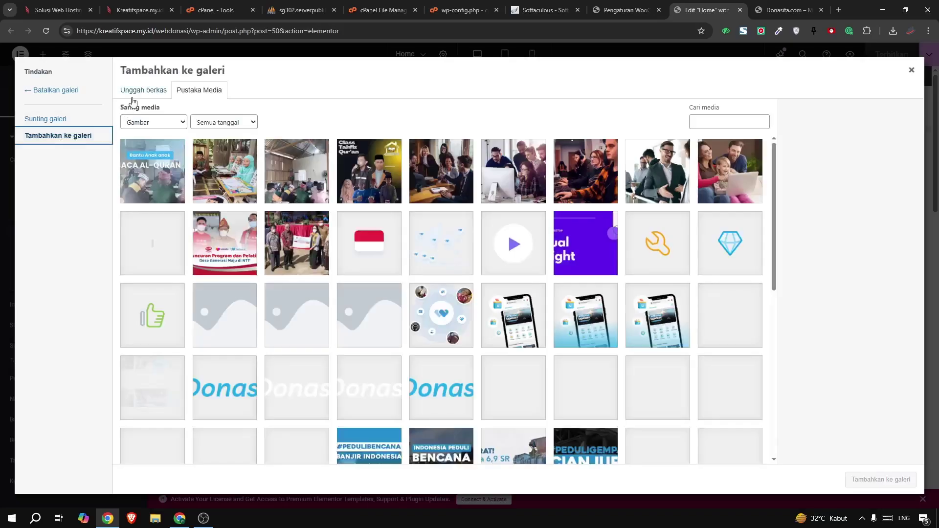
{"action": "left_click", "coordinate": [143, 93]}
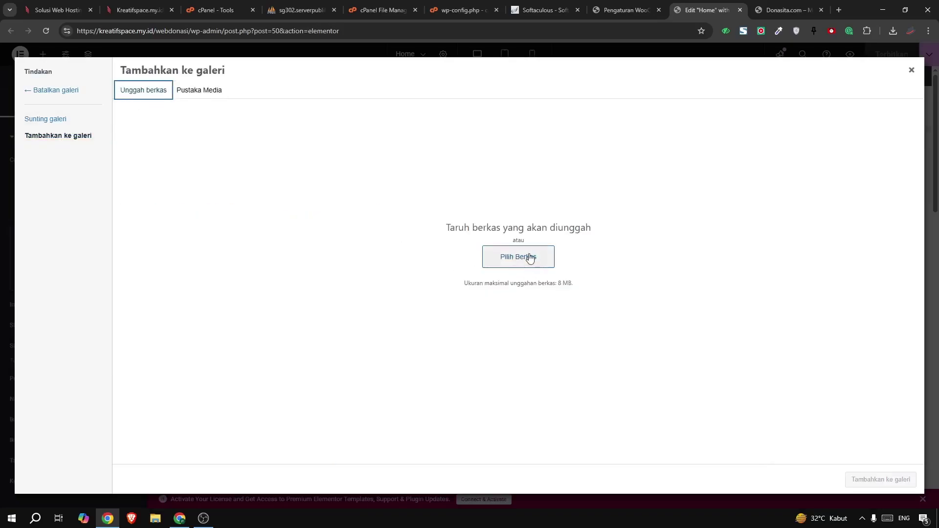
{"action": "left_click", "coordinate": [199, 90]}
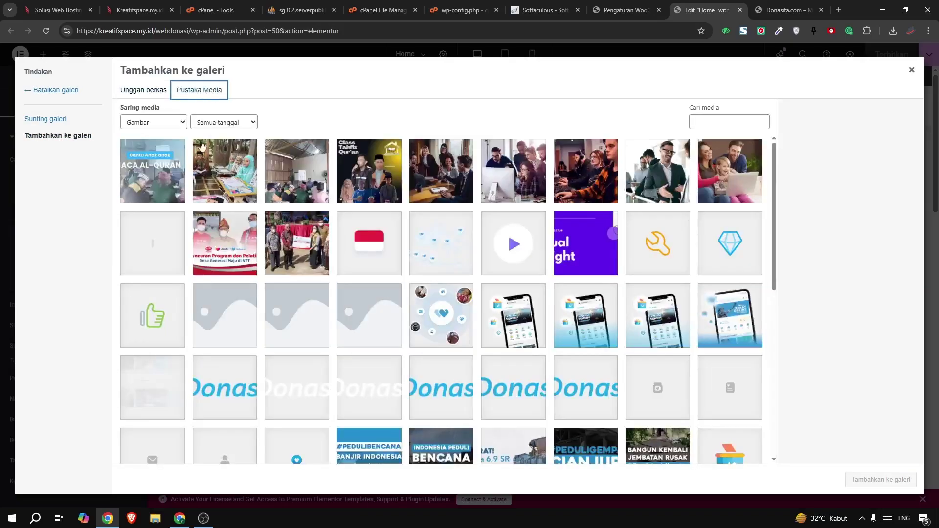
{"action": "left_click", "coordinate": [910, 71]}
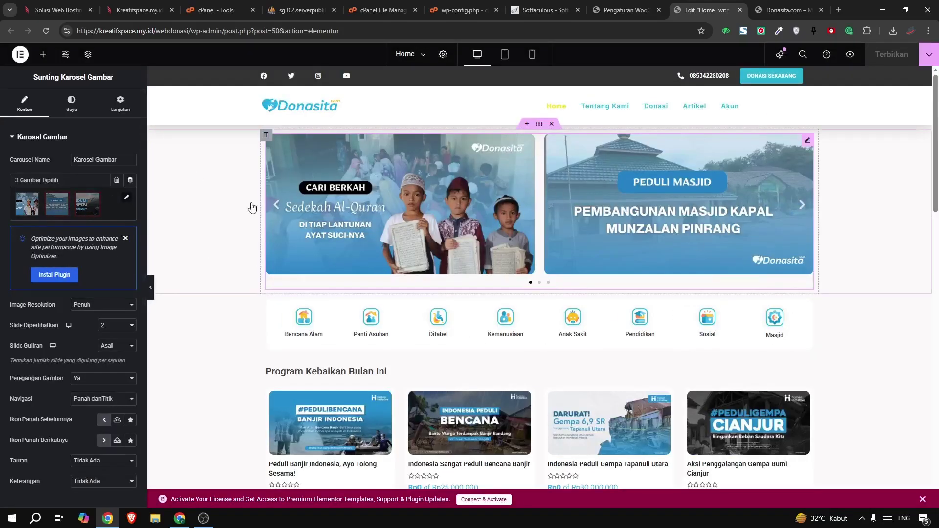
Step the carousel back three slides and read the Bencana Alam icon's Tautan URL
{"action": "left_click", "coordinate": [275, 206]}
{"action": "left_click", "coordinate": [275, 205]}
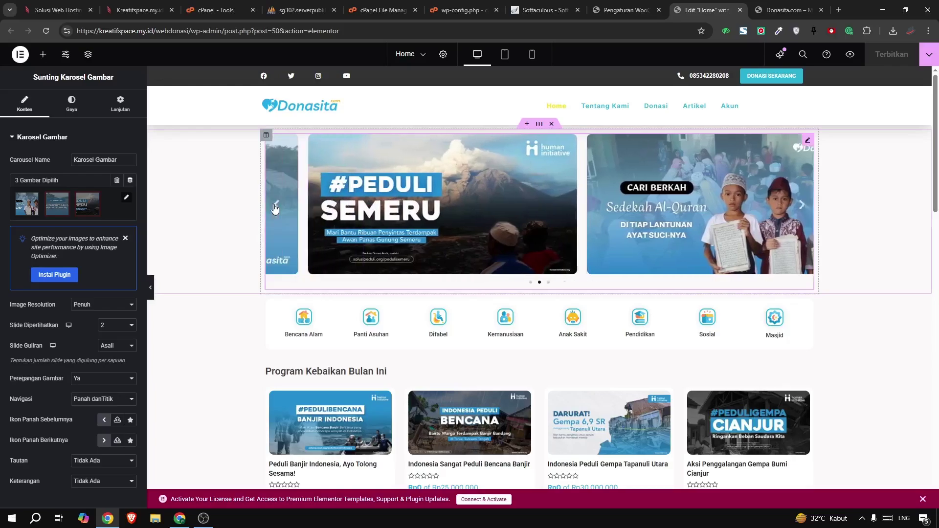
{"action": "left_click", "coordinate": [276, 206]}
{"action": "left_click", "coordinate": [303, 324]}
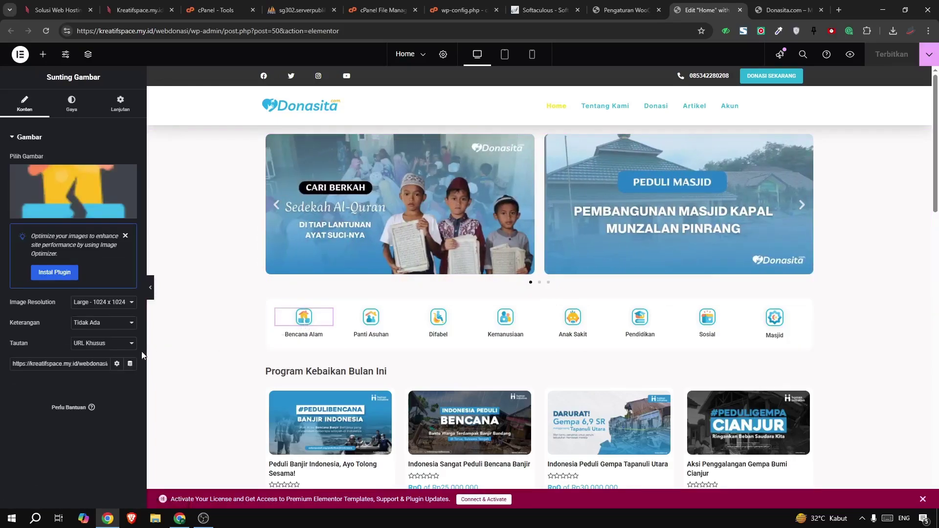
{"action": "triple_click", "coordinate": [84, 360]}
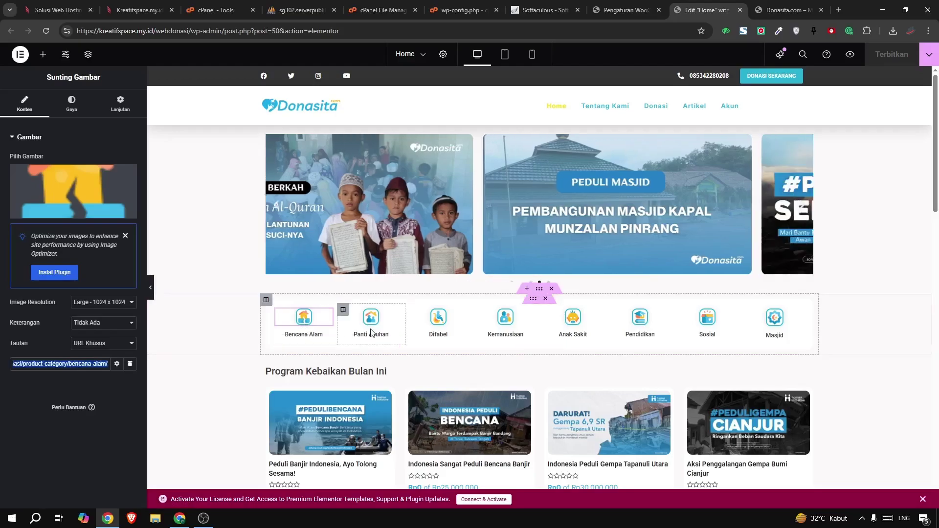
Check the Panti Asuhan, Difabel and Kemanusiaan icons' links, then view the live Donasita site
{"action": "left_click", "coordinate": [382, 326]}
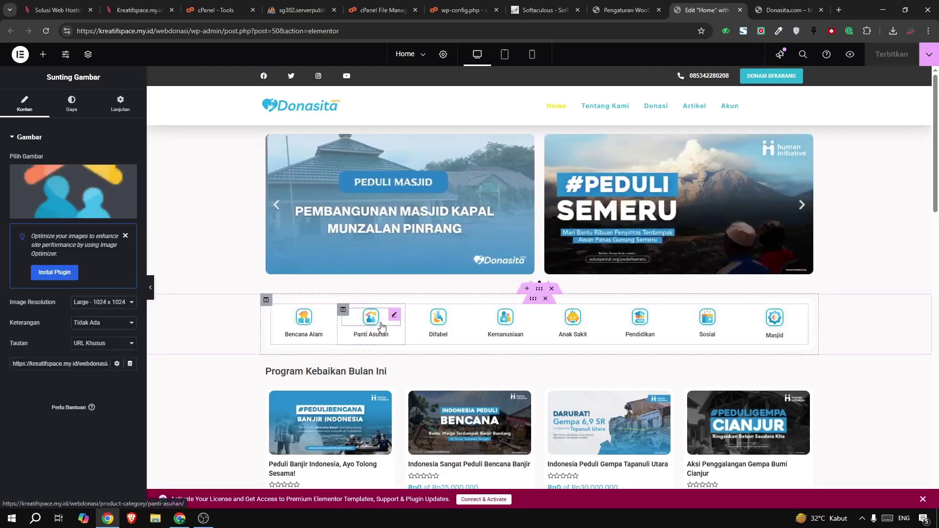
{"action": "left_click", "coordinate": [450, 325]}
{"action": "left_click", "coordinate": [531, 329]}
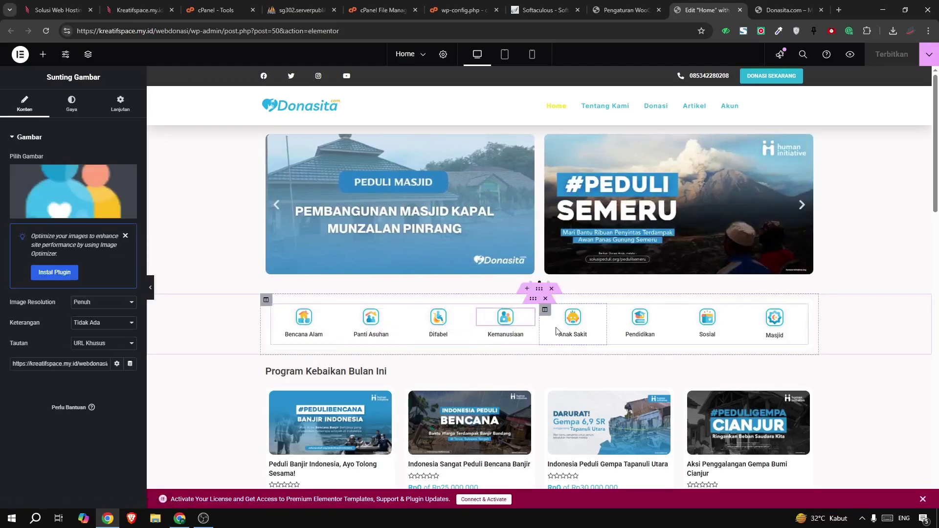
{"action": "triple_click", "coordinate": [51, 364]}
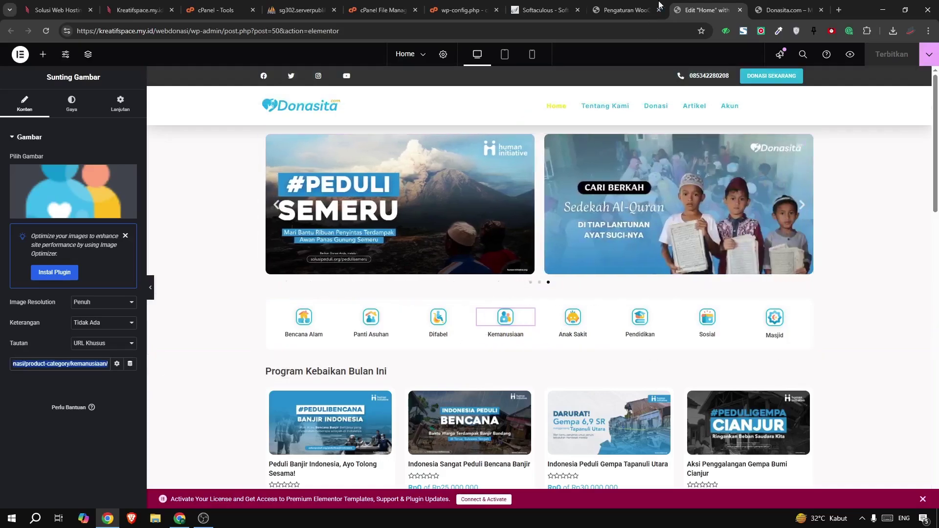
{"action": "left_click", "coordinate": [787, 10]}
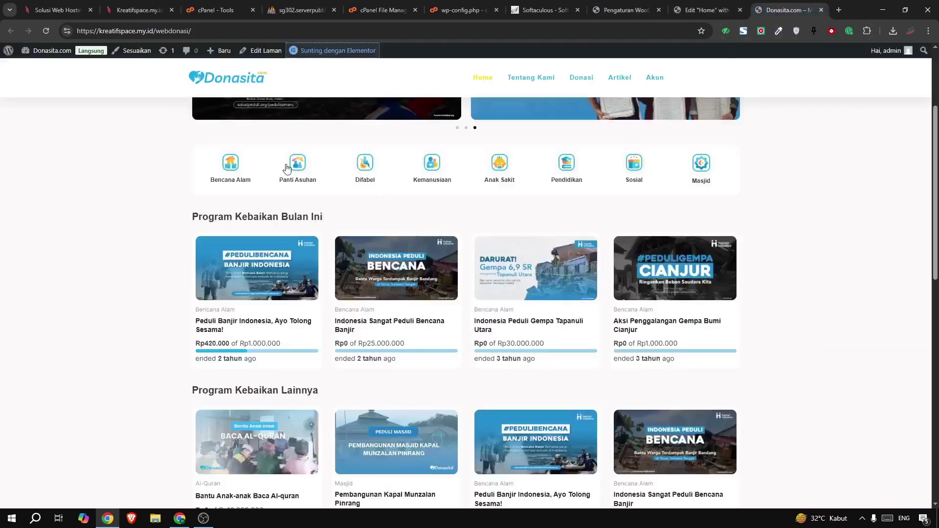
{"action": "left_click", "coordinate": [286, 168]}
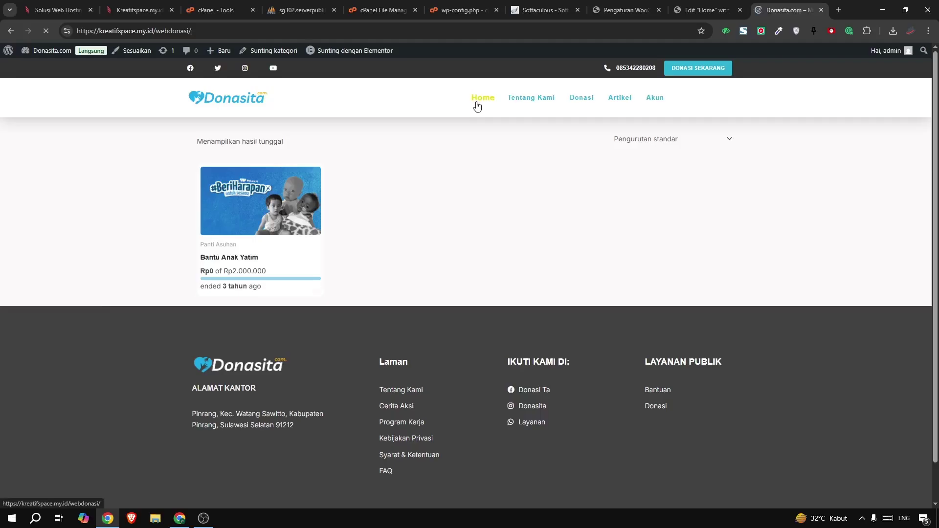
{"action": "scroll", "coordinate": [427, 197], "scroll_direction": "down", "scroll_amount": 4}
{"action": "scroll", "coordinate": [426, 196], "scroll_direction": "down", "scroll_amount": 7}
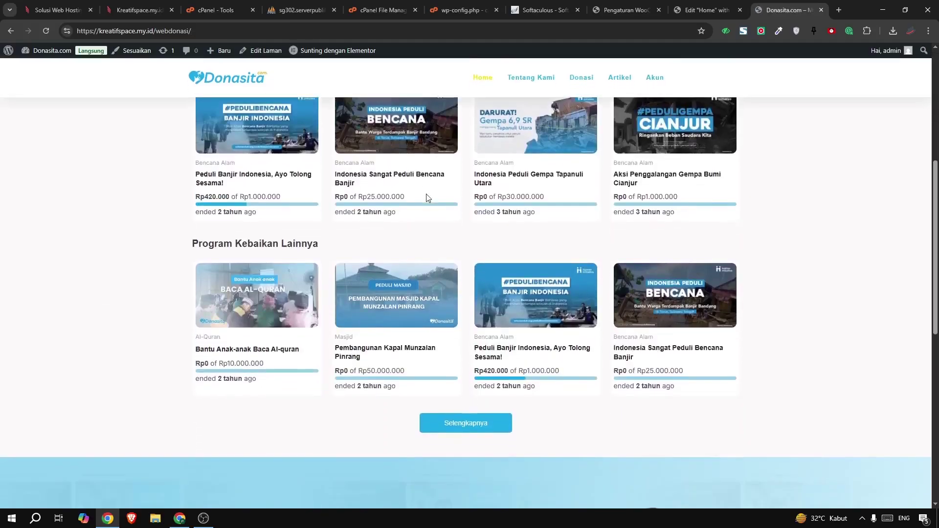
{"action": "scroll", "coordinate": [426, 193], "scroll_direction": "up", "scroll_amount": 5}
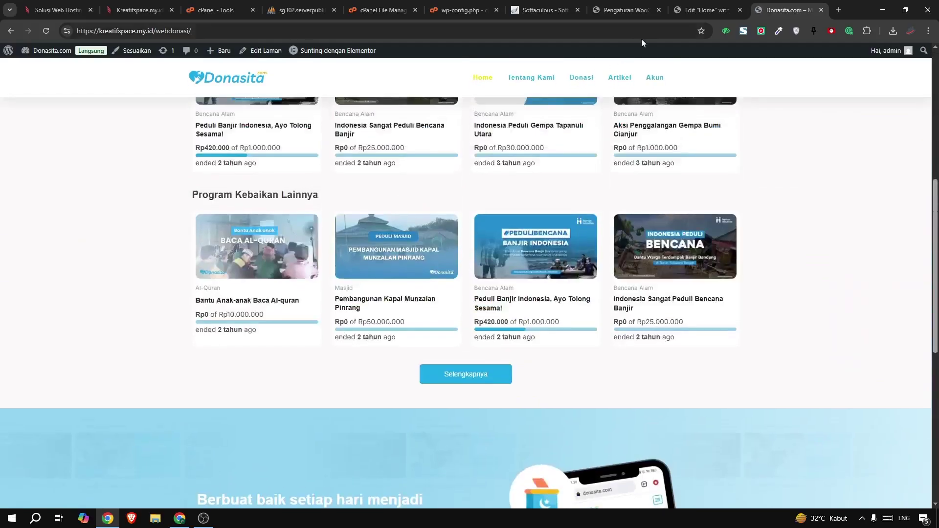
Back in Edit Home, select the blue section's phone image and close its media window unchanged
{"action": "left_click", "coordinate": [707, 10]}
{"action": "scroll", "coordinate": [506, 309], "scroll_direction": "down", "scroll_amount": 10}
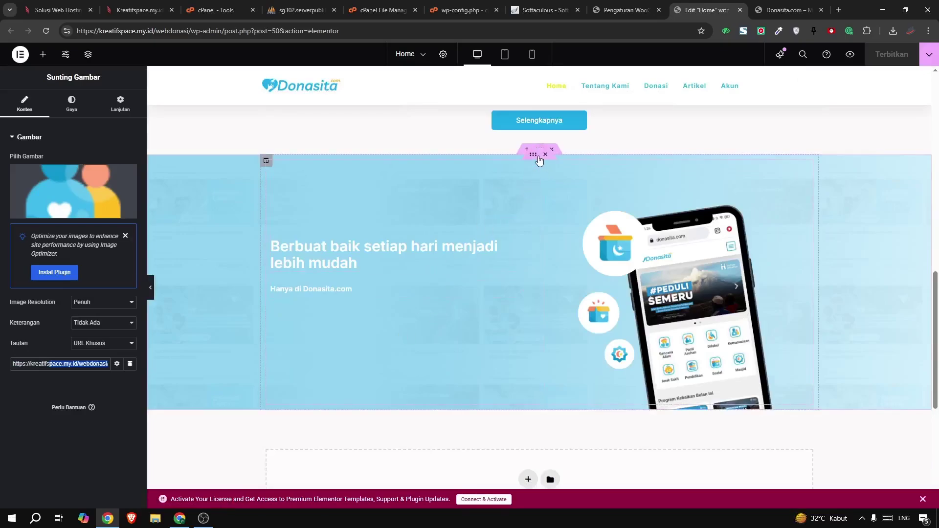
{"action": "scroll", "coordinate": [533, 196], "scroll_direction": "up", "scroll_amount": 12}
{"action": "scroll", "coordinate": [542, 208], "scroll_direction": "down", "scroll_amount": 8}
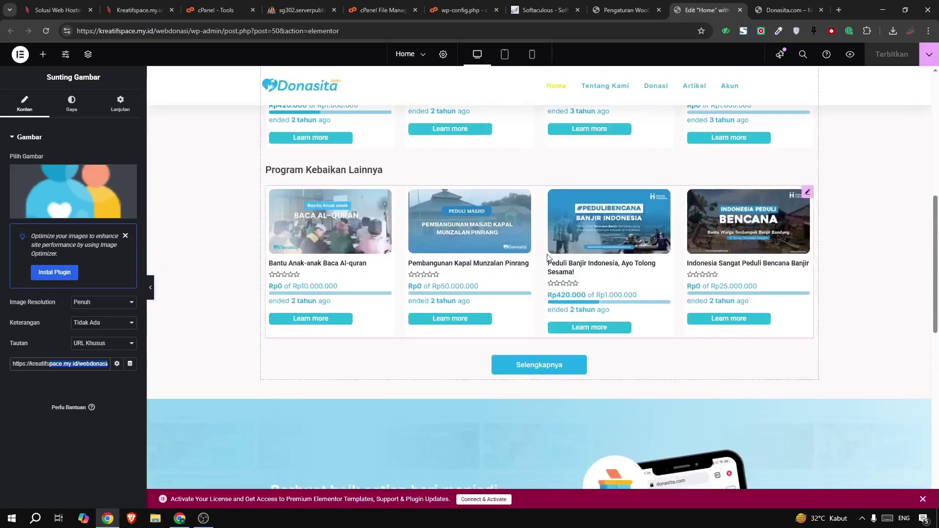
{"action": "scroll", "coordinate": [479, 364], "scroll_direction": "down", "scroll_amount": 4}
{"action": "left_click", "coordinate": [653, 307]}
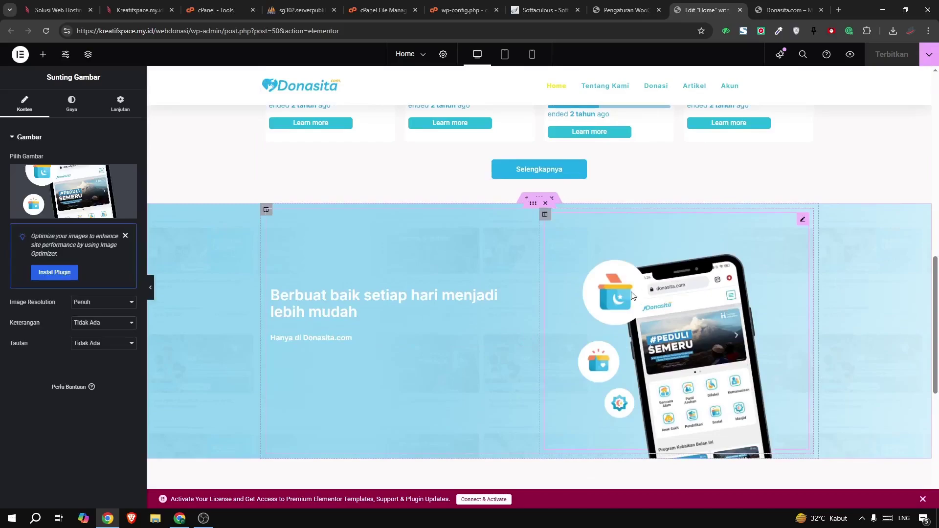
{"action": "left_click", "coordinate": [45, 183]}
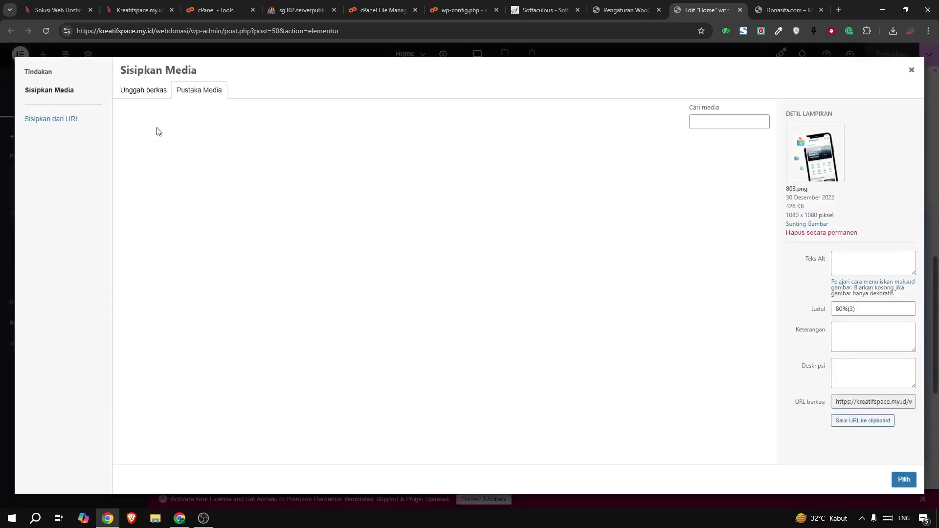
{"action": "left_click", "coordinate": [146, 95]}
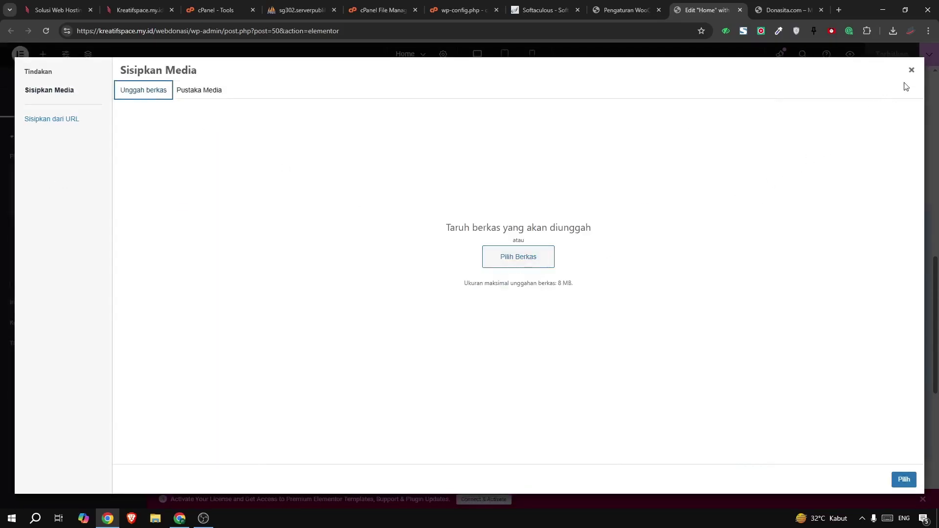
{"action": "left_click", "coordinate": [911, 77]}
Select the whole 'Berbuat baik' blue section and show its Gaya background settings
{"action": "left_click", "coordinate": [307, 306]}
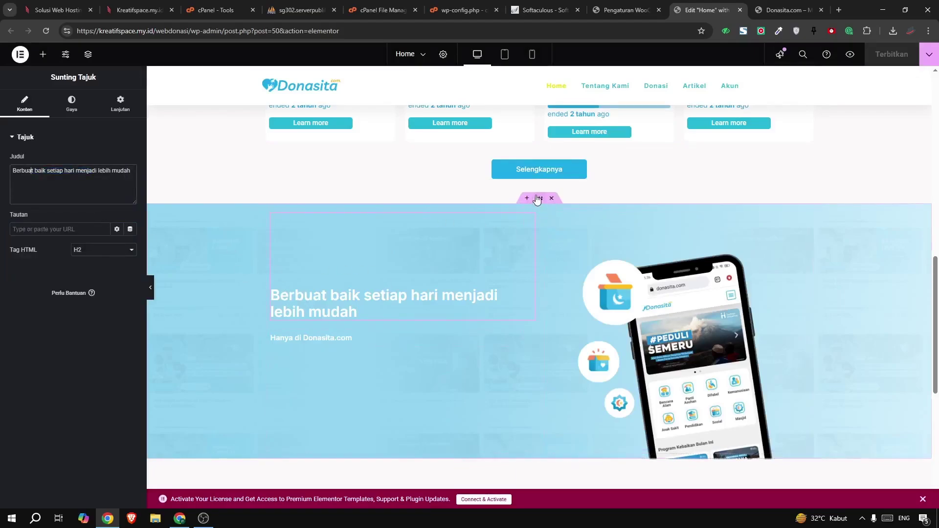
{"action": "left_click", "coordinate": [538, 198]}
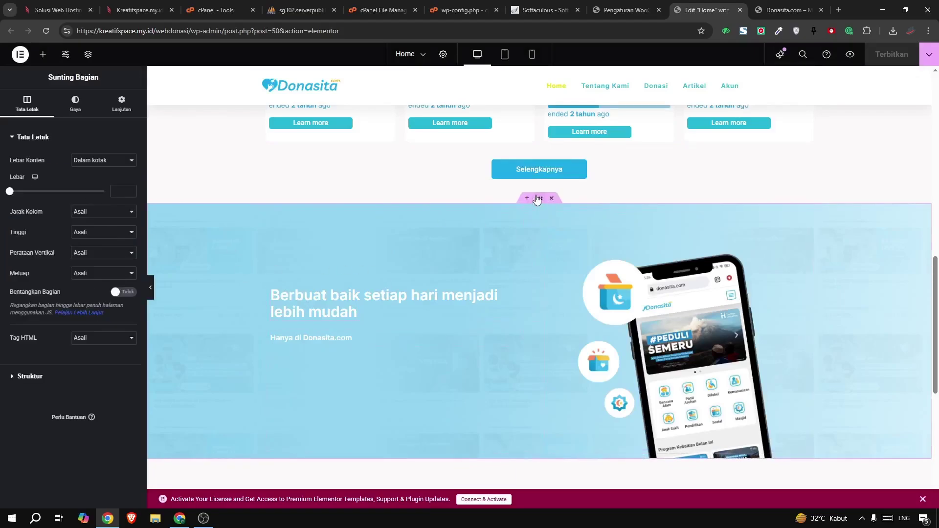
{"action": "left_click", "coordinate": [75, 102]}
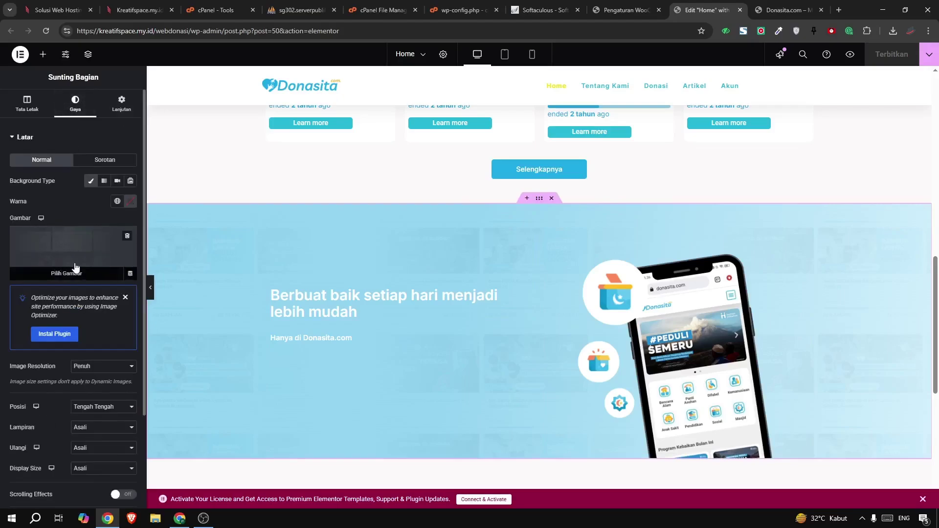
{"action": "scroll", "coordinate": [493, 277], "scroll_direction": "down", "scroll_amount": 5}
Select the Program Kebaikan Bulan Ini products grid on the homepage
{"action": "scroll", "coordinate": [569, 242], "scroll_direction": "up", "scroll_amount": 8}
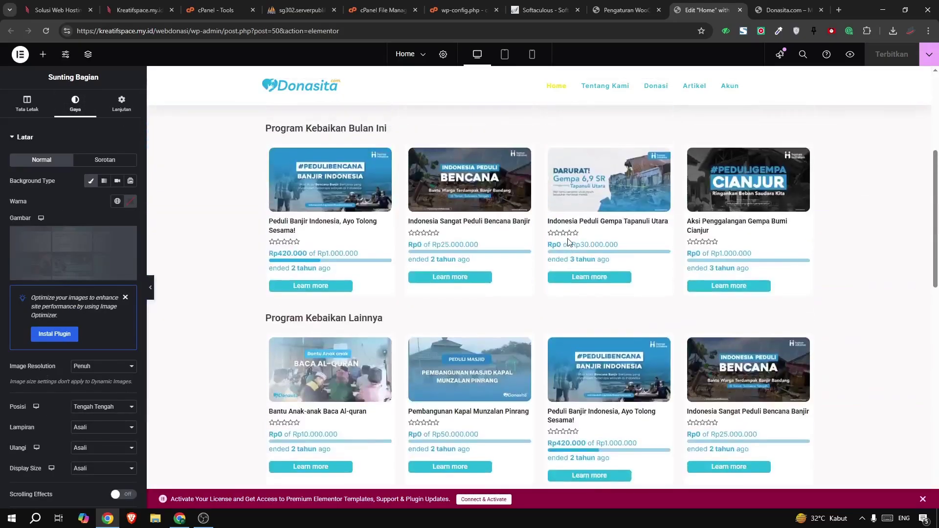
{"action": "scroll", "coordinate": [568, 242], "scroll_direction": "up", "scroll_amount": 1}
{"action": "left_click", "coordinate": [568, 242]}
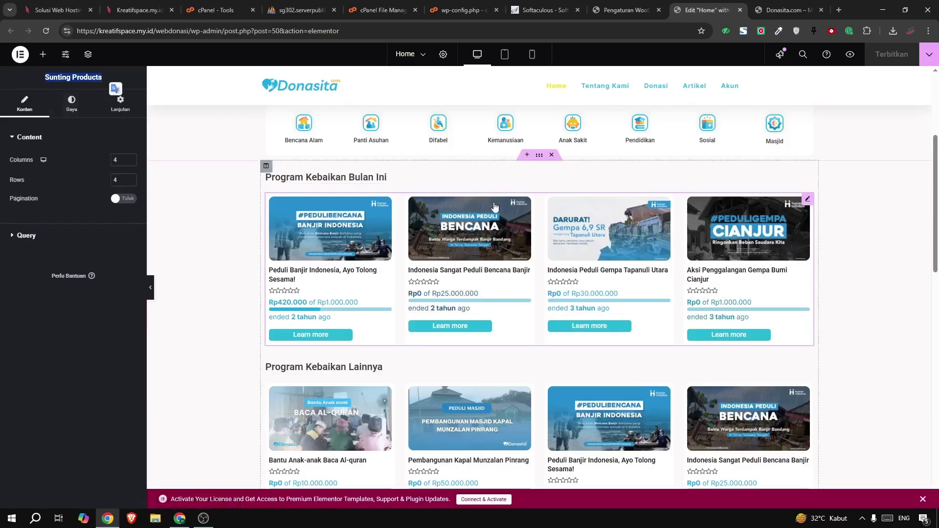
Select the Bencana Alam icon's Tautan link text, then return to the WooCommerce settings tab
{"action": "scroll", "coordinate": [472, 298], "scroll_direction": "down", "scroll_amount": 10}
{"action": "scroll", "coordinate": [599, 184], "scroll_direction": "up", "scroll_amount": 15}
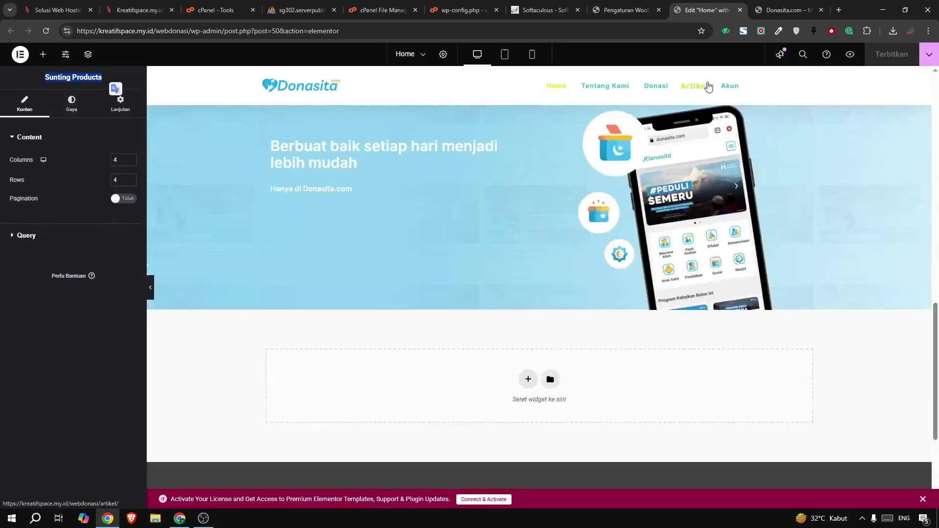
{"action": "scroll", "coordinate": [437, 155], "scroll_direction": "up", "scroll_amount": 1}
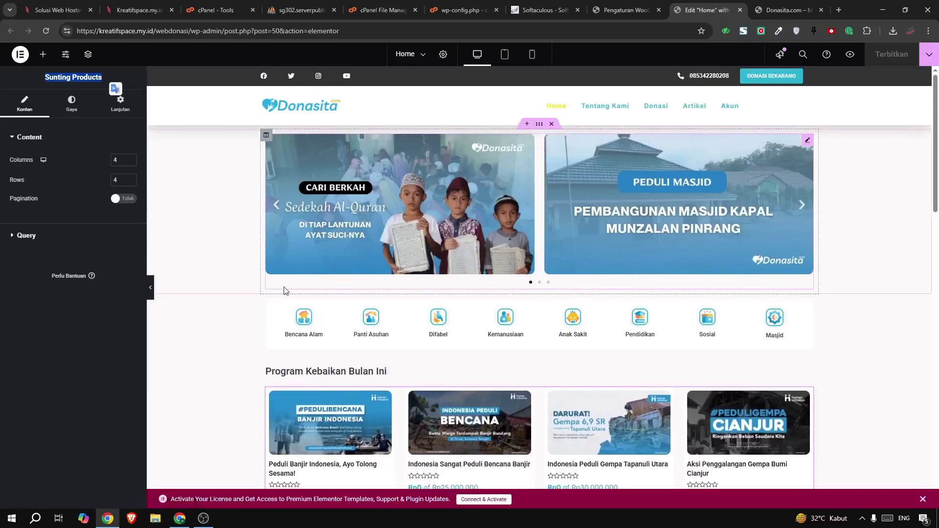
{"action": "left_click", "coordinate": [304, 317]}
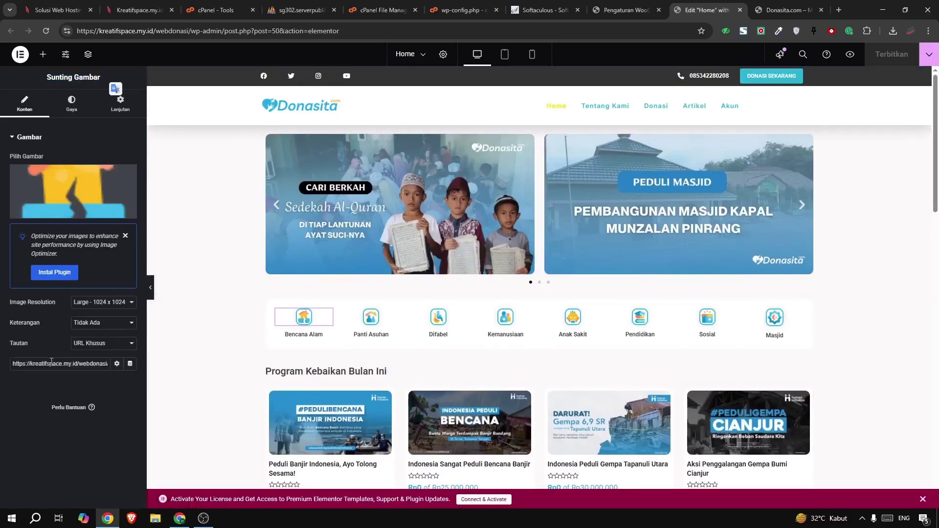
{"action": "left_click_drag", "start_coordinate": [103, 379], "coordinate": [94, 365]}
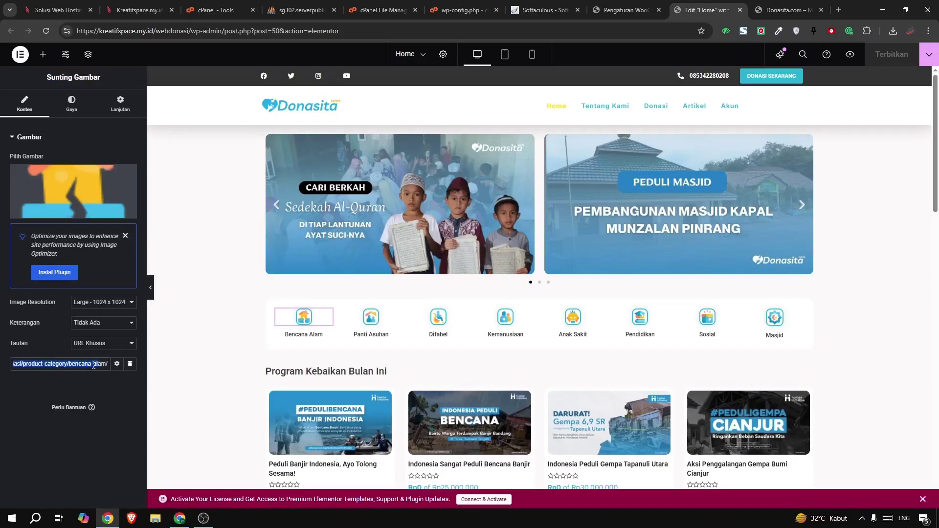
{"action": "left_click", "coordinate": [615, 8]}
On Produk > Kategori, copy the Anak Sakit category page address
{"action": "mouse_move", "coordinate": [22, 313]}
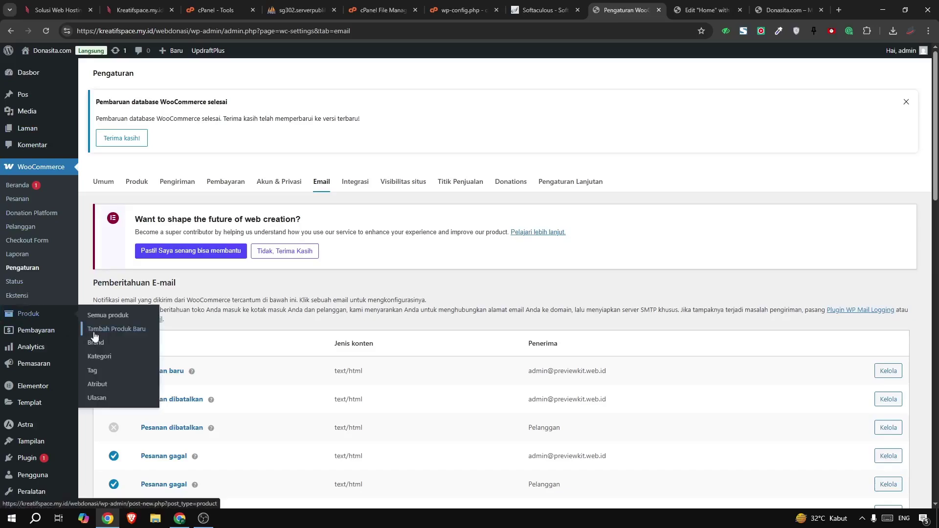
{"action": "left_click", "coordinate": [101, 354]}
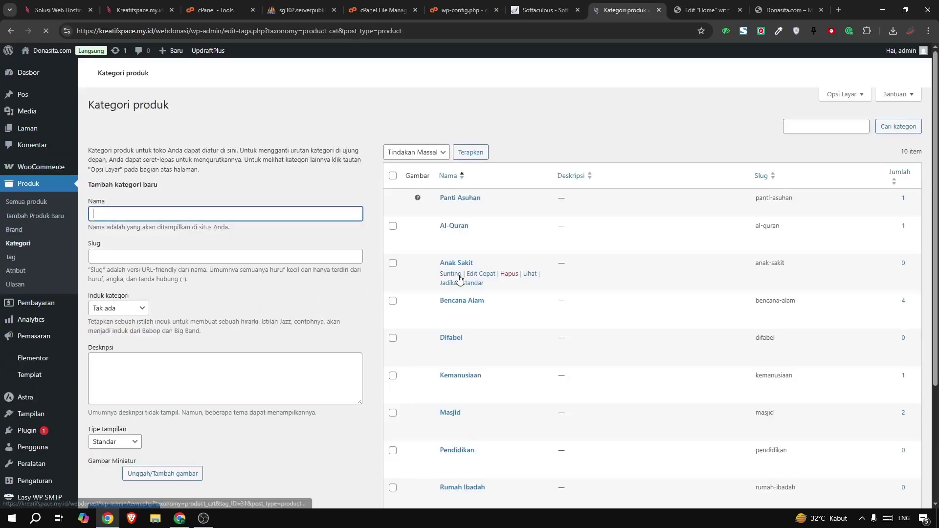
{"action": "scroll", "coordinate": [482, 243], "scroll_direction": "down", "scroll_amount": 2}
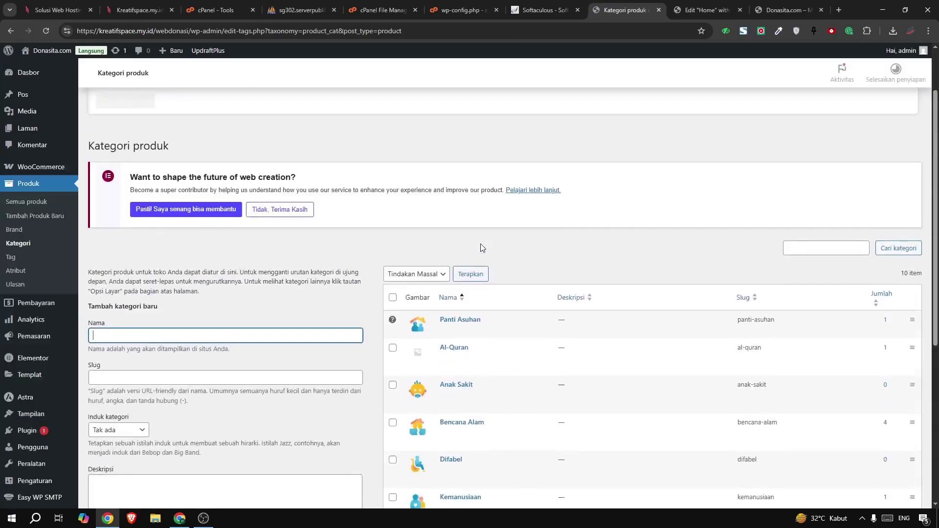
{"action": "scroll", "coordinate": [481, 244], "scroll_direction": "down", "scroll_amount": 3}
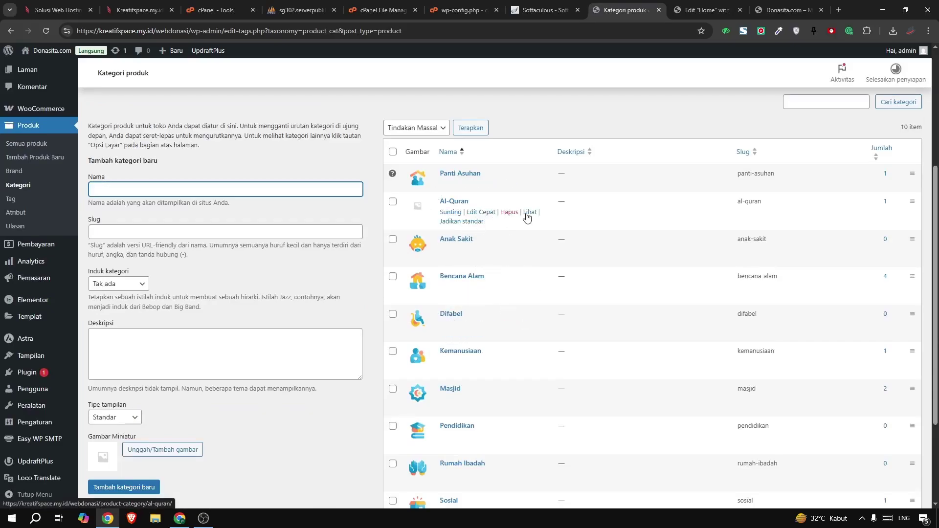
{"action": "right_click", "coordinate": [529, 249]}
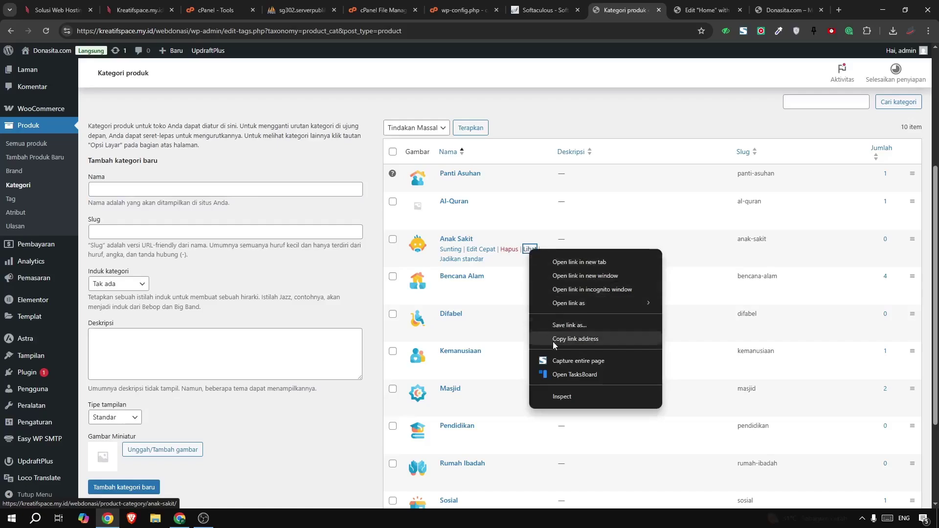
{"action": "left_click", "coordinate": [337, 329]}
{"action": "left_click", "coordinate": [337, 329]}
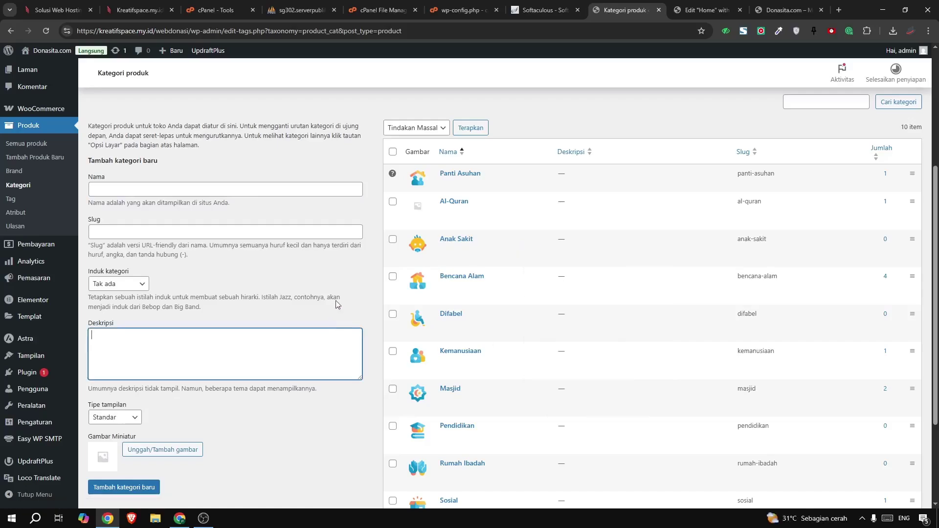
Copy the Panti Asuhan category page address and go back to the Edit Home tab
{"action": "left_click", "coordinate": [117, 187]}
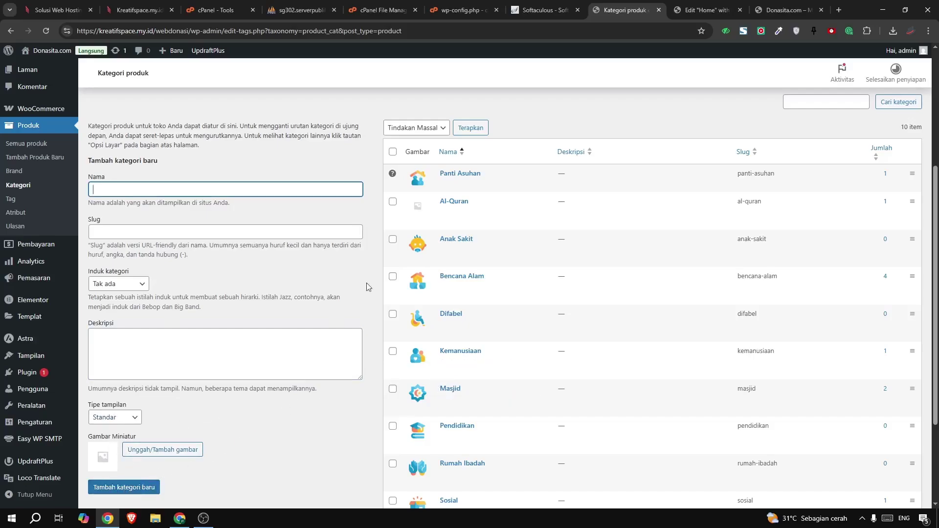
{"action": "right_click", "coordinate": [511, 185]}
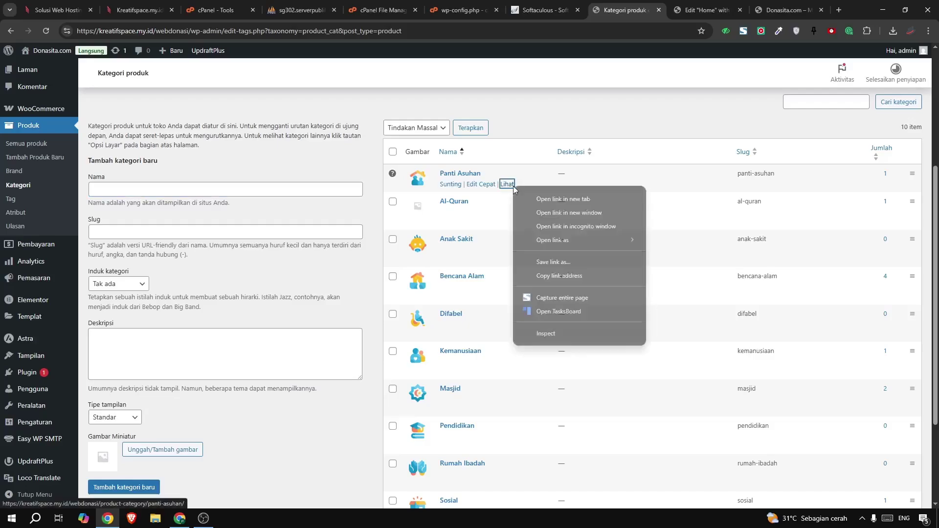
{"action": "left_click", "coordinate": [549, 277]}
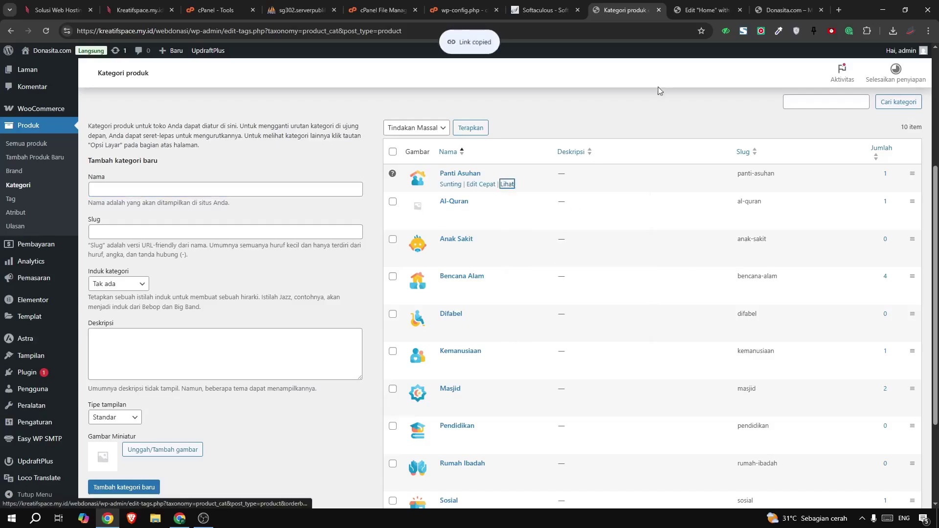
{"action": "left_click", "coordinate": [690, 12]}
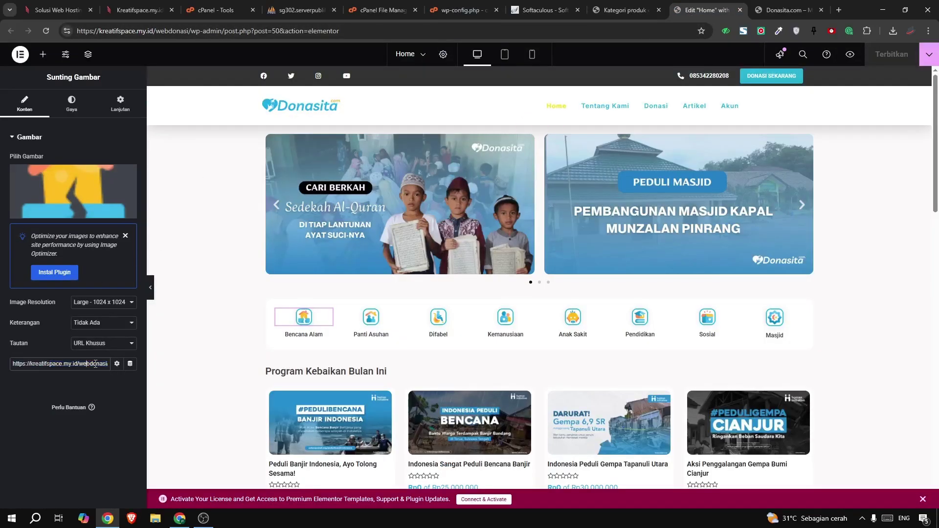
Select the image's current Tautan link address, then close the Elementor Home editor tab
{"action": "left_click_drag", "start_coordinate": [104, 364], "coordinate": [50, 370]}
{"action": "scroll", "coordinate": [645, 284], "scroll_direction": "down", "scroll_amount": 7}
{"action": "scroll", "coordinate": [639, 266], "scroll_direction": "up", "scroll_amount": 6}
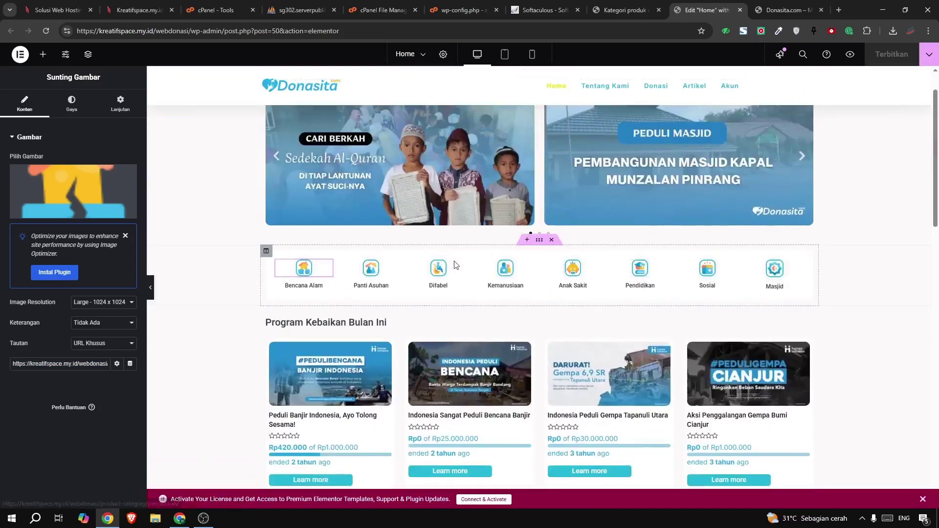
{"action": "scroll", "coordinate": [634, 181], "scroll_direction": "up", "scroll_amount": 1}
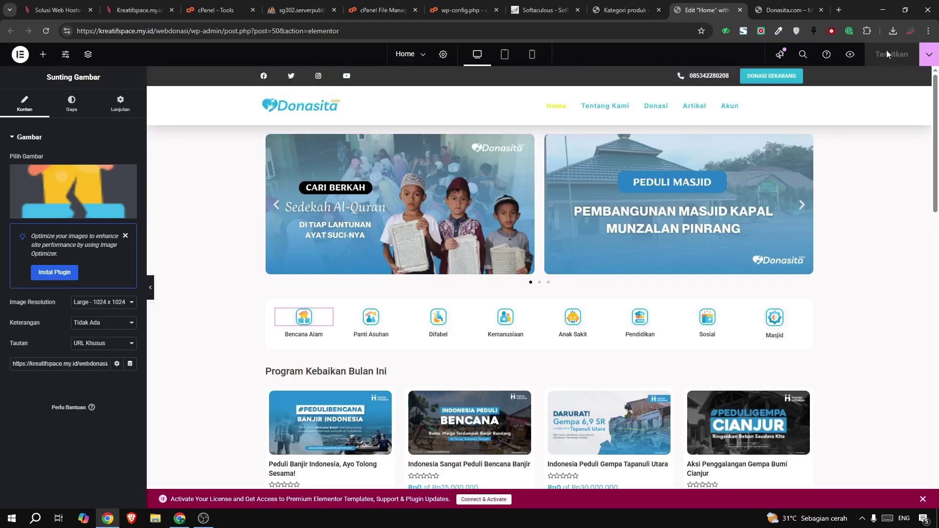
{"action": "left_click", "coordinate": [739, 9]}
{"action": "scroll", "coordinate": [528, 262], "scroll_direction": "up", "scroll_amount": 7}
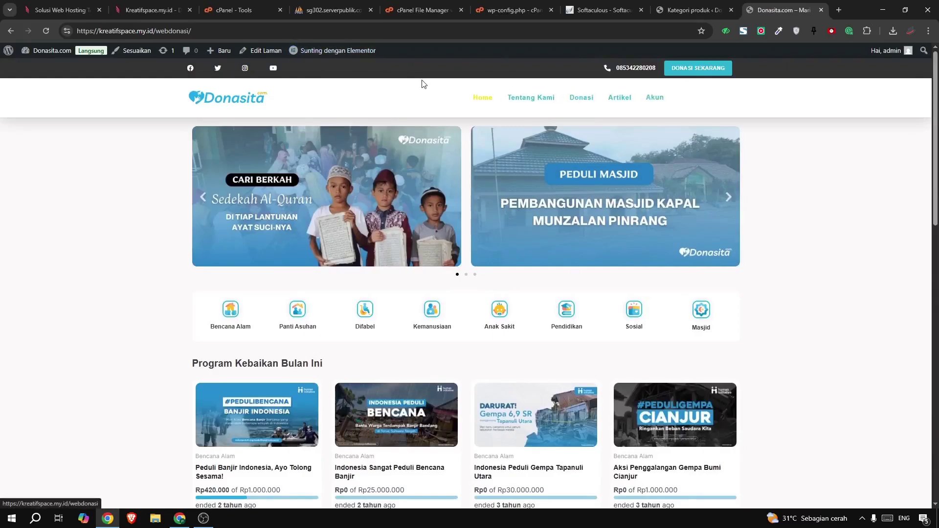
Open the Header template from the Sunting dengan Elementor admin-bar menu in a new tab
{"action": "mouse_move", "coordinate": [342, 50]}
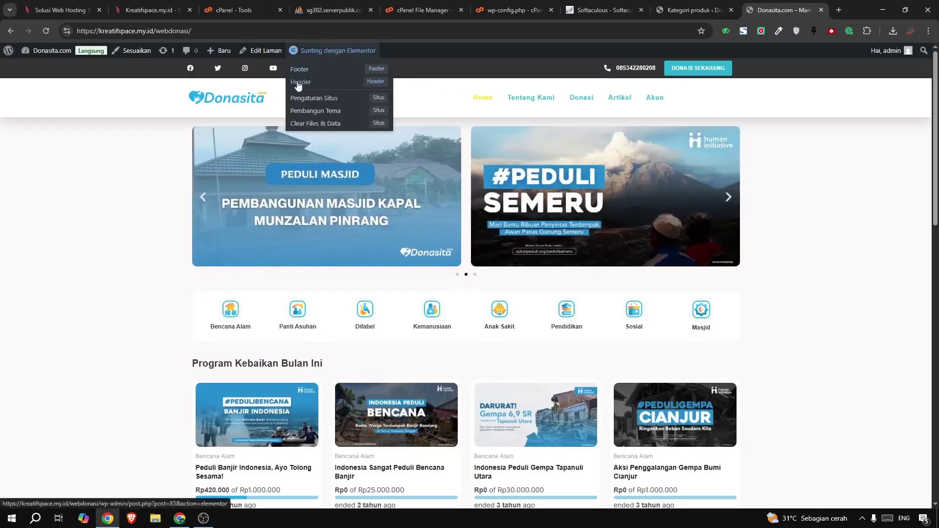
{"action": "right_click", "coordinate": [297, 85]}
{"action": "left_click", "coordinate": [345, 92]}
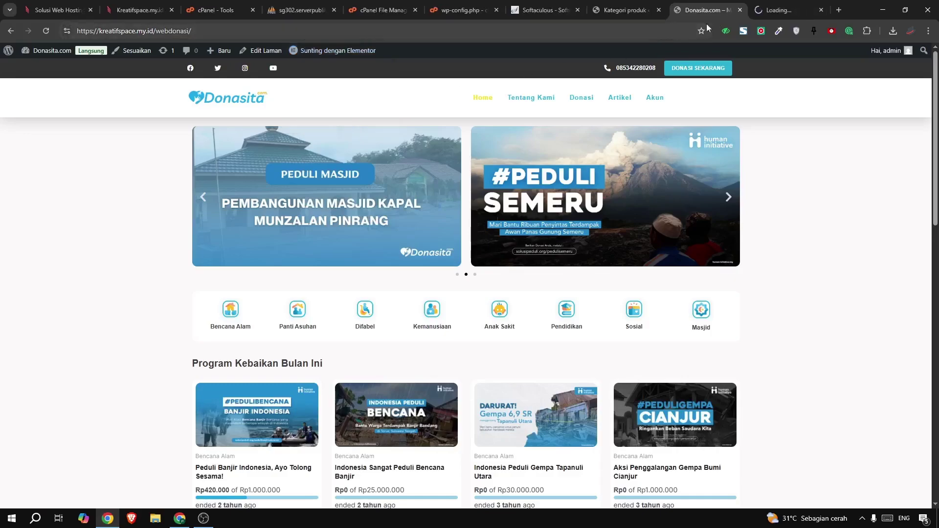
{"action": "left_click_drag", "start_coordinate": [772, 13], "coordinate": [701, 3]}
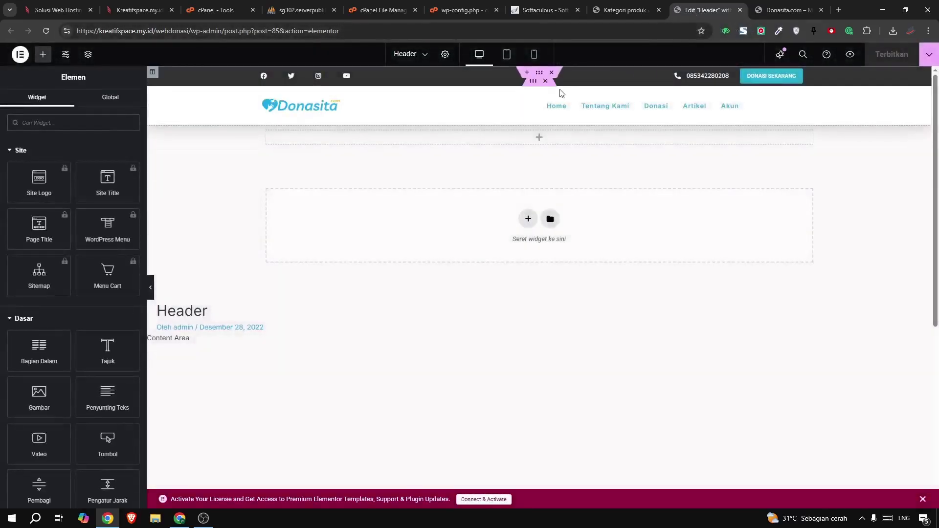
Set the header navigation menu's text colour to red
{"action": "left_click", "coordinate": [563, 113]}
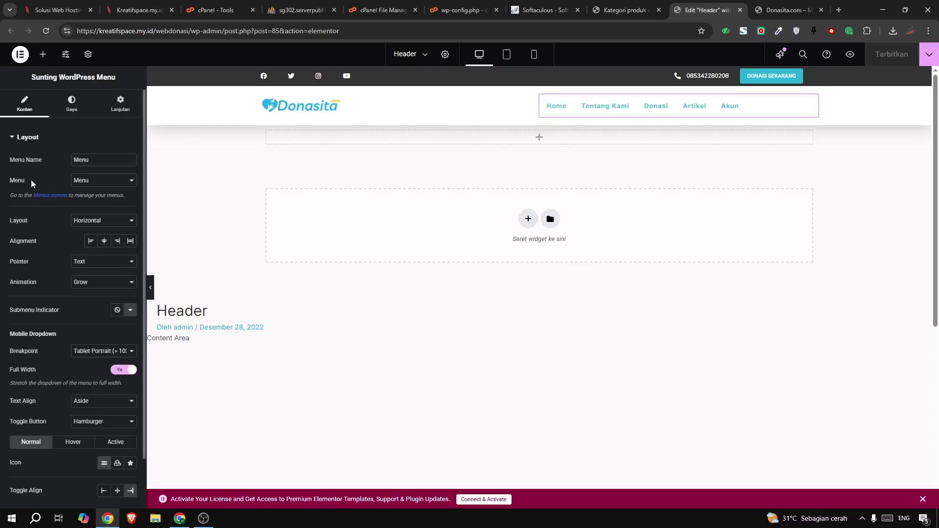
{"action": "left_click", "coordinate": [70, 103]}
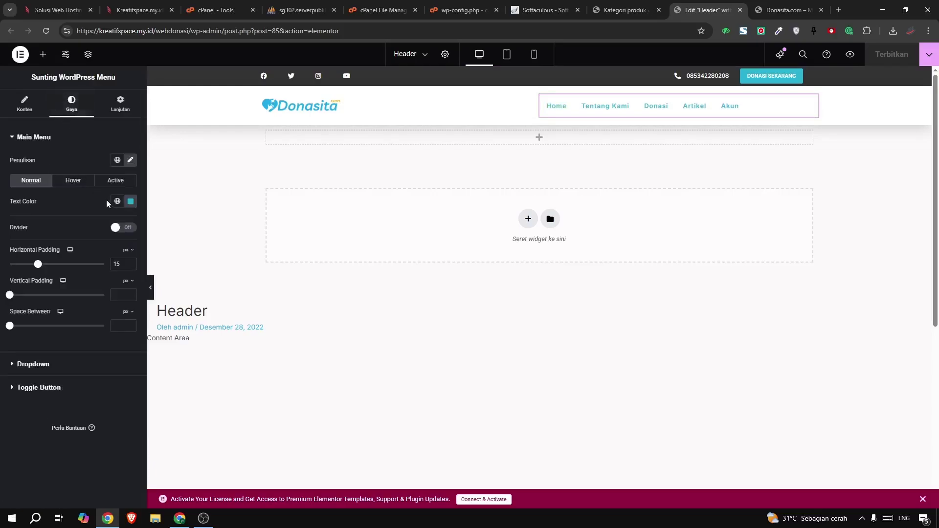
{"action": "left_click", "coordinate": [130, 202]}
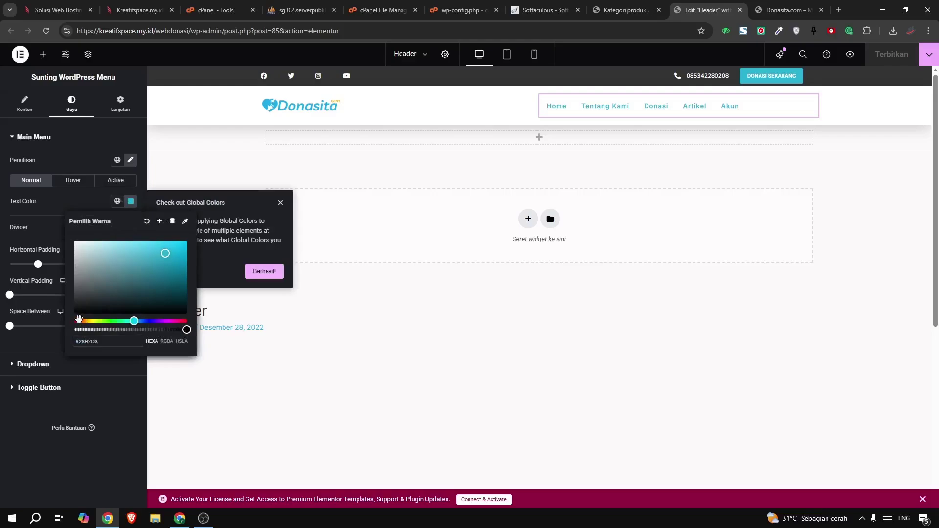
{"action": "left_click_drag", "start_coordinate": [78, 320], "coordinate": [74, 321]}
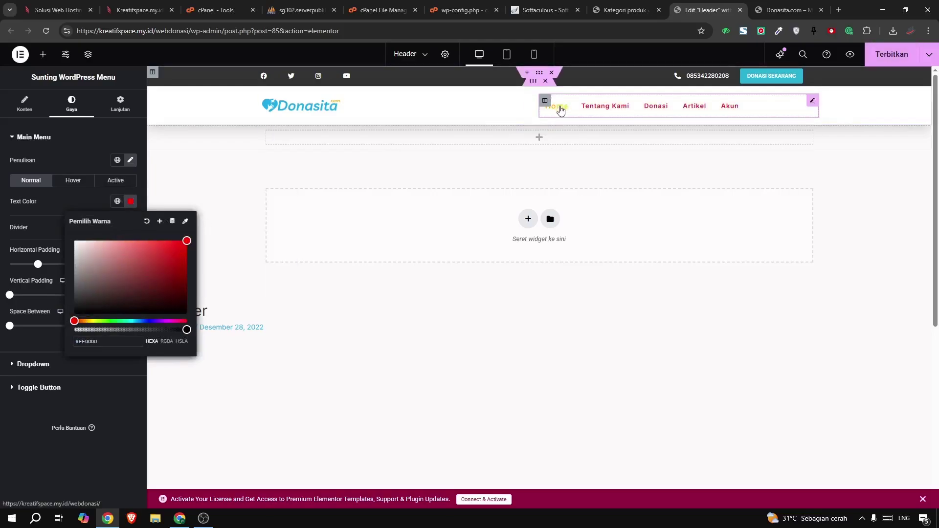
Make the DONASI SEKARANG button background pink and publish the header
{"action": "left_click", "coordinate": [782, 76]}
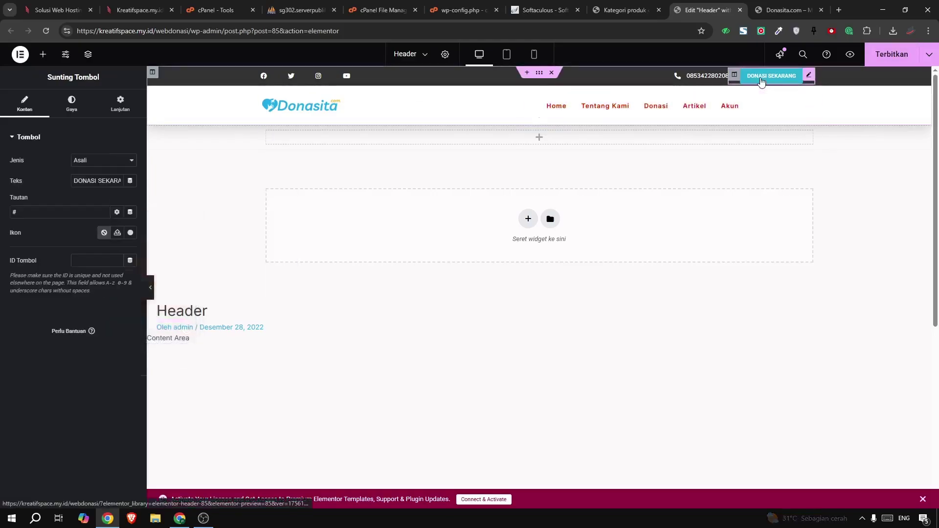
{"action": "left_click", "coordinate": [73, 108]}
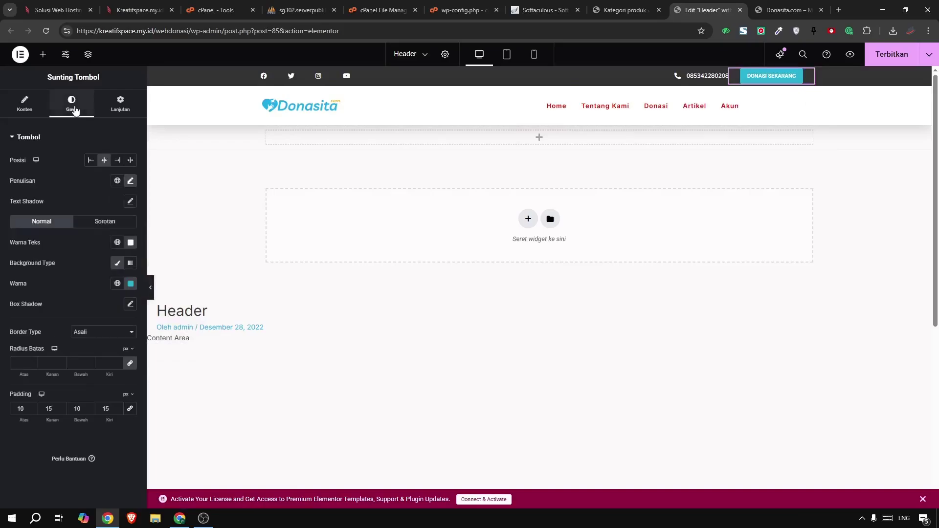
{"action": "left_click", "coordinate": [130, 284]}
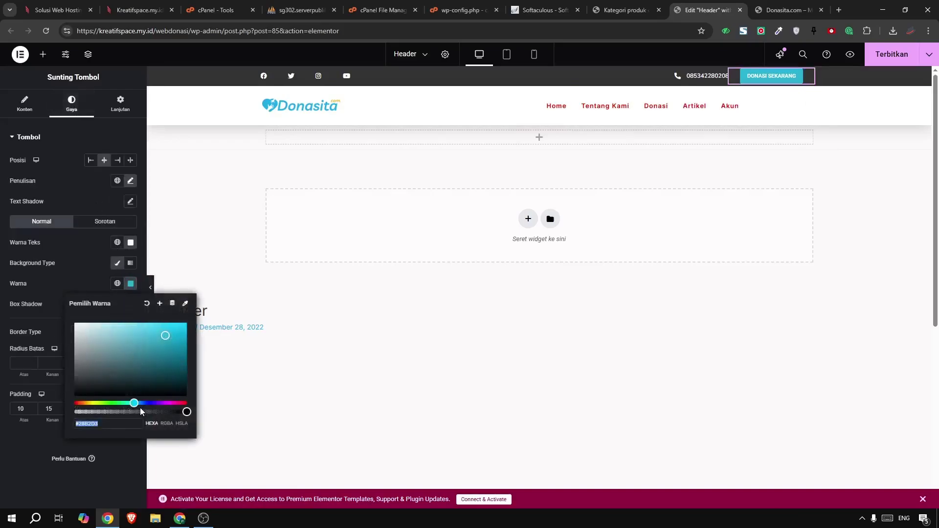
{"action": "left_click_drag", "start_coordinate": [155, 404], "coordinate": [178, 372]}
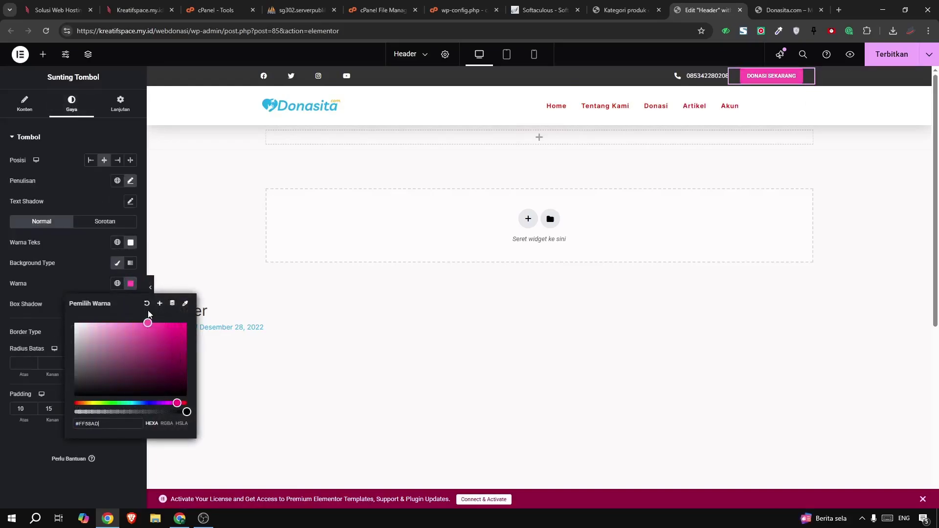
{"action": "left_click", "coordinate": [883, 56]}
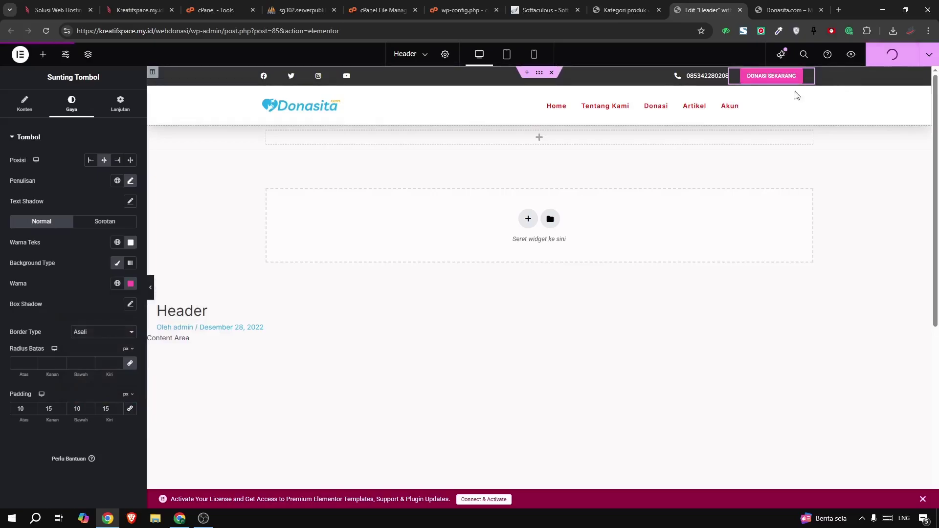
{"action": "left_click", "coordinate": [782, 7]}
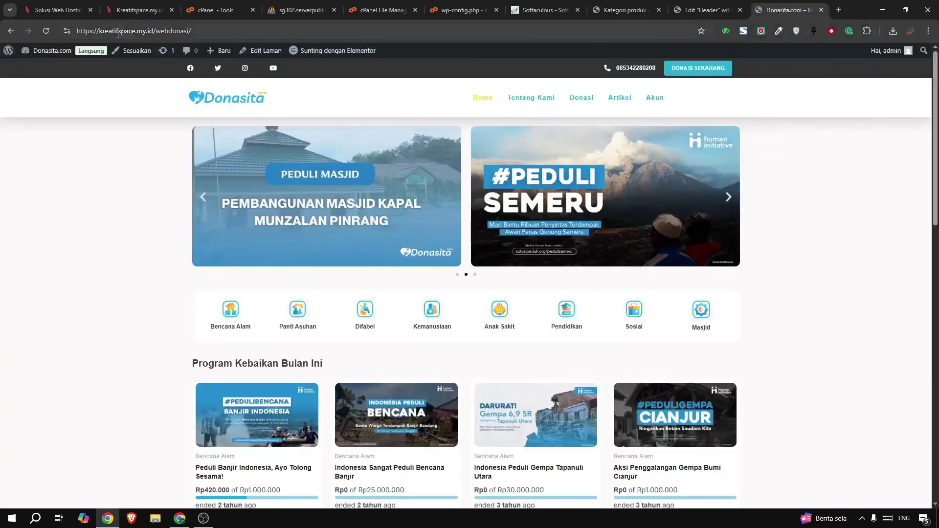
Reload the homepage to check the new header colours and close the Header editor
{"action": "left_click", "coordinate": [45, 32]}
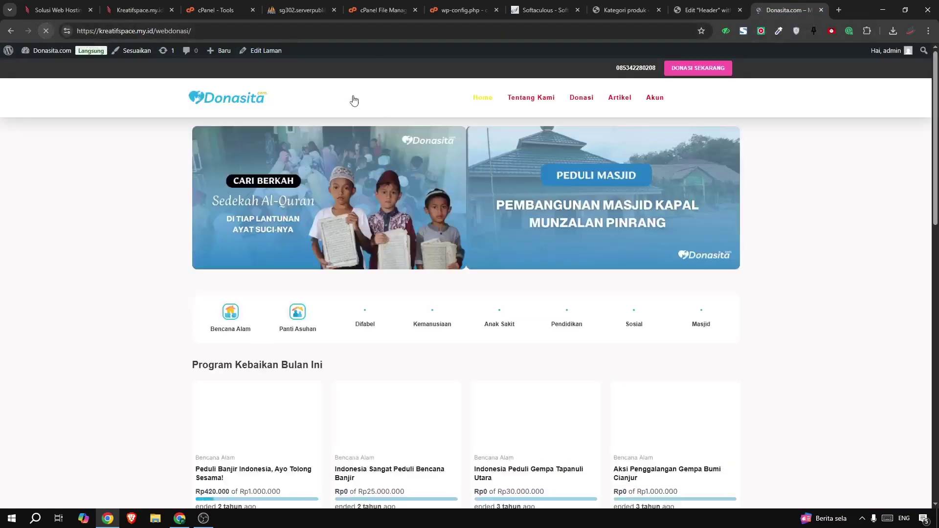
{"action": "left_click", "coordinate": [714, 10]}
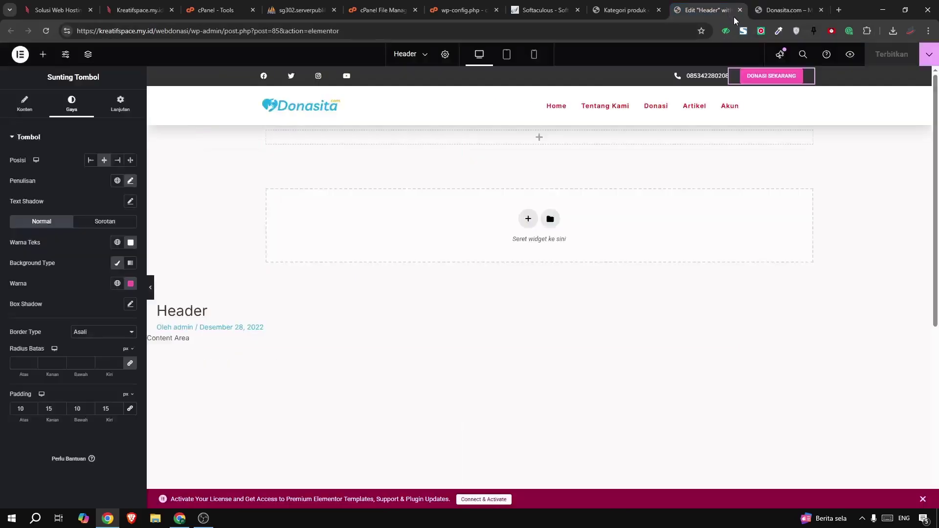
{"action": "left_click", "coordinate": [739, 11]}
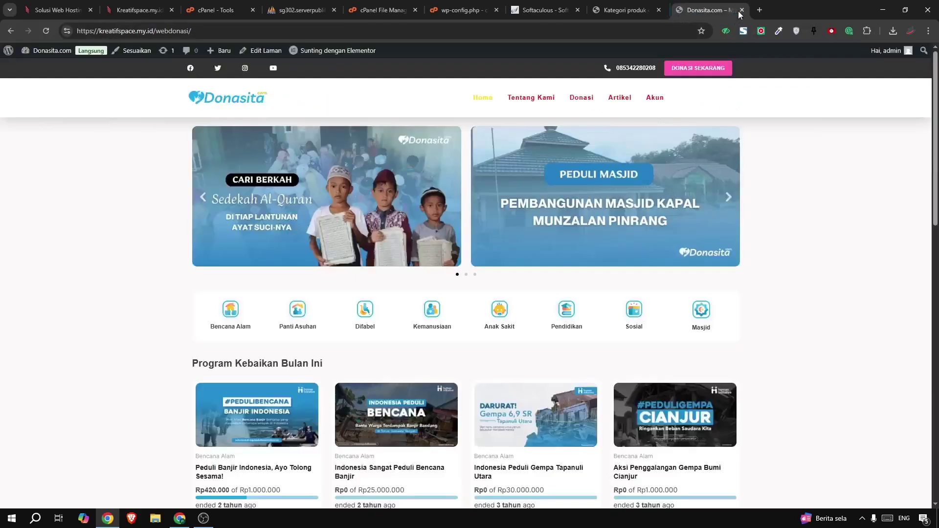
Open the Footer template in Elementor in a new tab before the live site
{"action": "scroll", "coordinate": [289, 131], "scroll_direction": "down", "scroll_amount": 15}
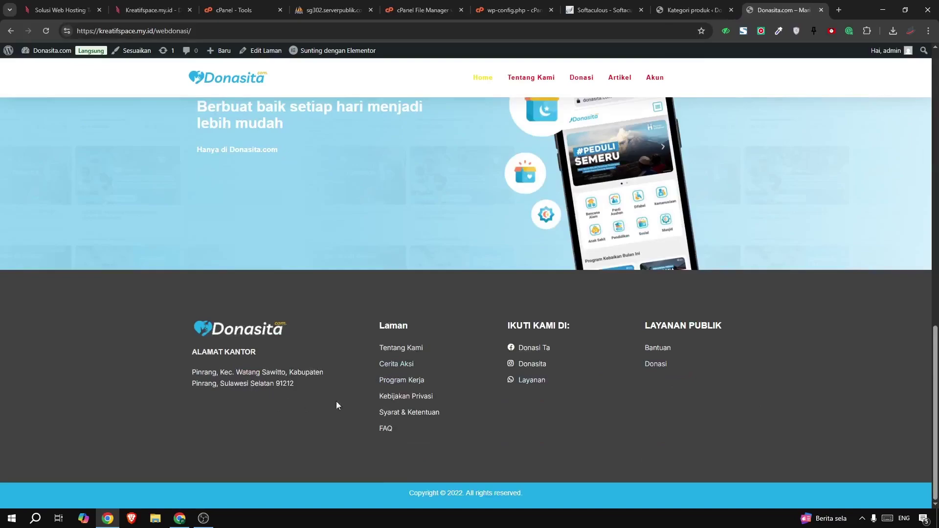
{"action": "mouse_move", "coordinate": [336, 50]}
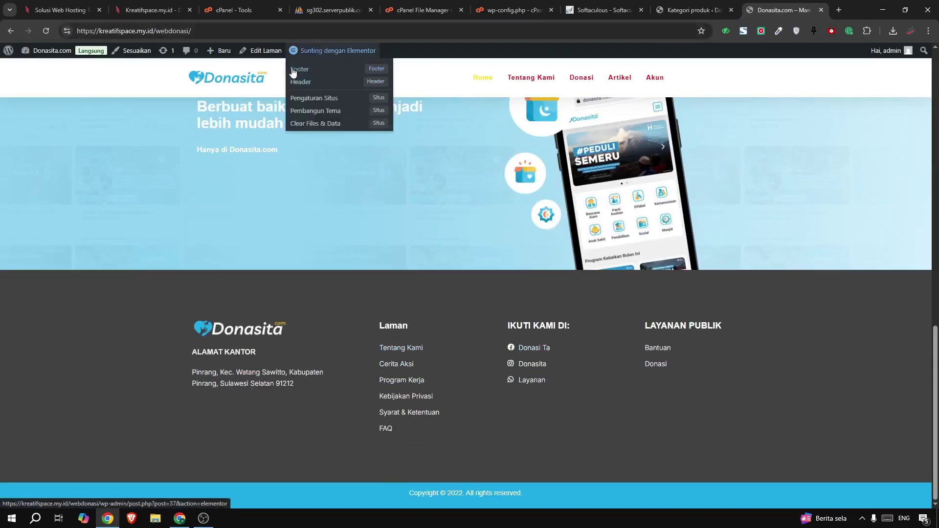
{"action": "right_click", "coordinate": [292, 72]}
{"action": "left_click", "coordinate": [315, 80]}
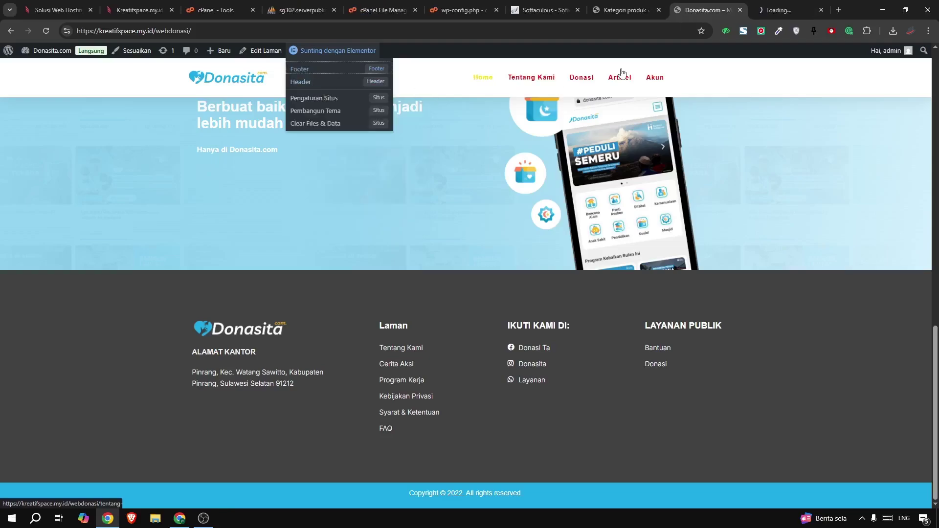
{"action": "left_click_drag", "start_coordinate": [782, 10], "coordinate": [736, 4]}
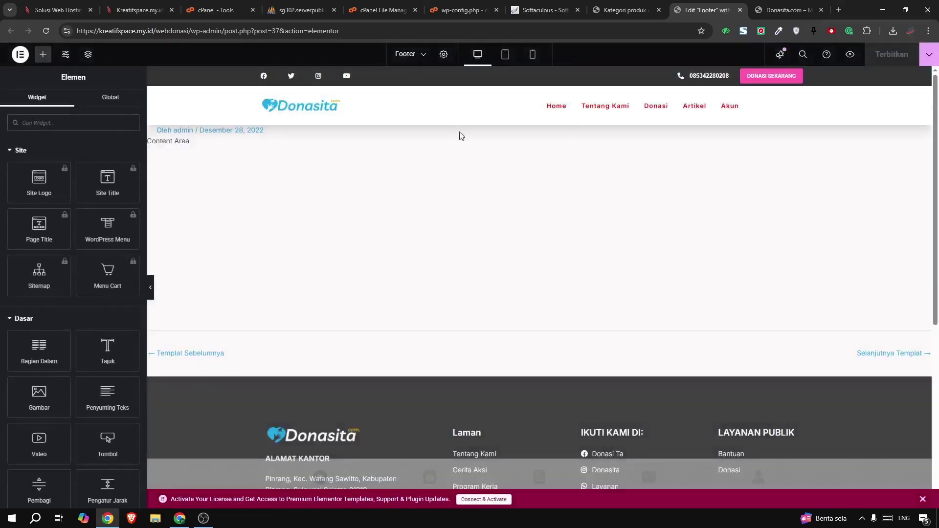
Try the footer widgets in turn and settle on the Laman link list
{"action": "scroll", "coordinate": [462, 386], "scroll_direction": "down", "scroll_amount": 3}
{"action": "left_click", "coordinate": [477, 323]}
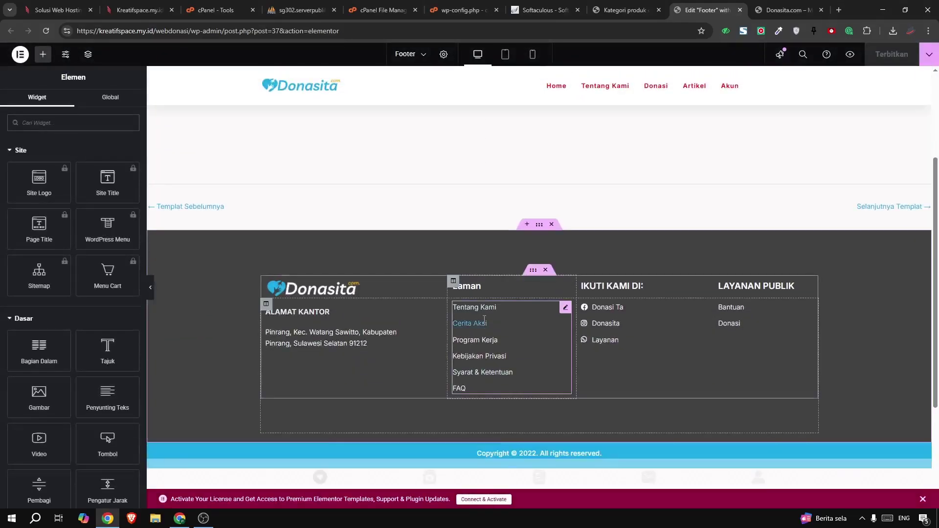
{"action": "left_click", "coordinate": [324, 331]}
{"action": "left_click", "coordinate": [606, 323]}
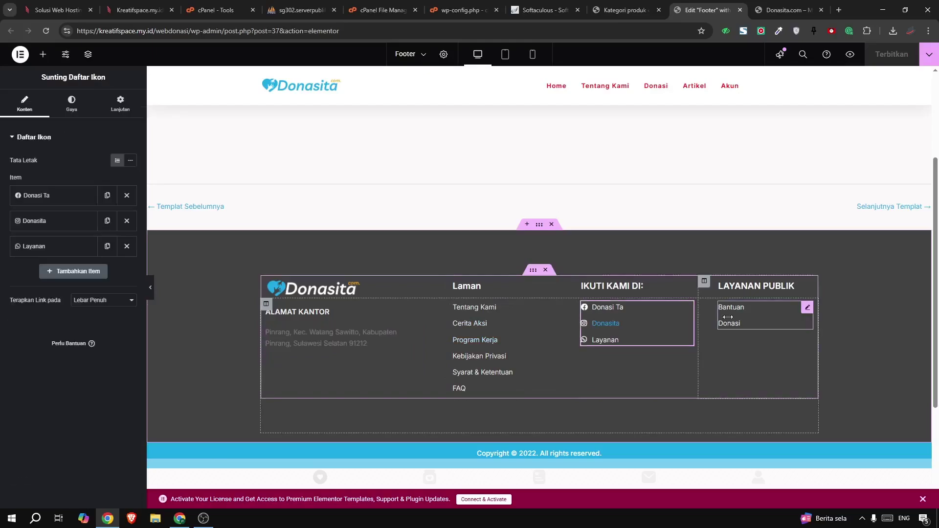
{"action": "left_click", "coordinate": [730, 315]}
{"action": "left_click", "coordinate": [470, 323]}
{"action": "left_click", "coordinate": [633, 324]}
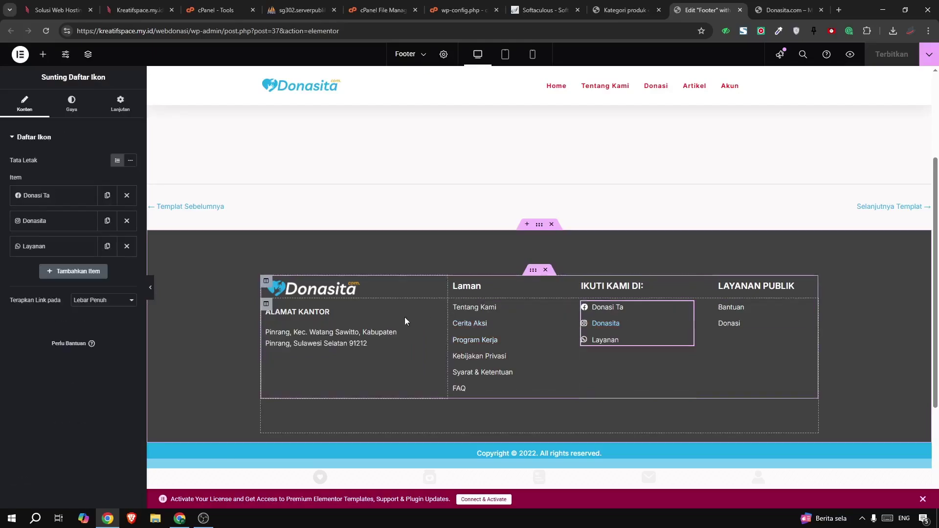
{"action": "left_click", "coordinate": [512, 327]}
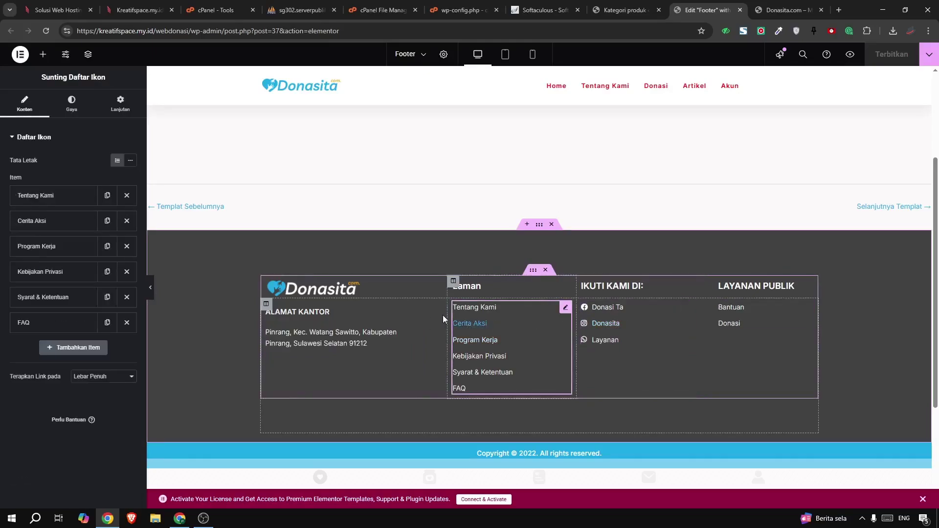
Expand the Tentang Kami and Cerita Aksi items of the Laman link list
{"action": "scroll", "coordinate": [376, 347], "scroll_direction": "down", "scroll_amount": 2}
{"action": "scroll", "coordinate": [541, 281], "scroll_direction": "up", "scroll_amount": 2}
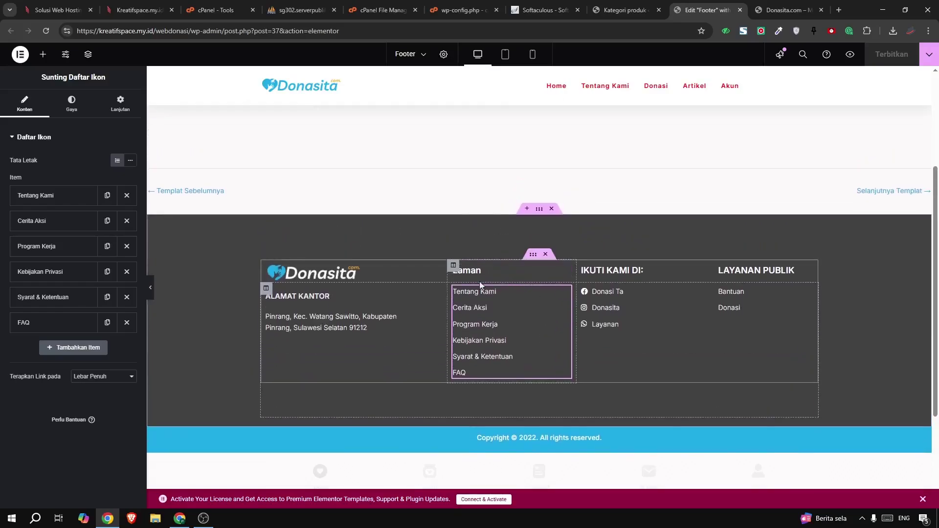
{"action": "left_click", "coordinate": [494, 439]}
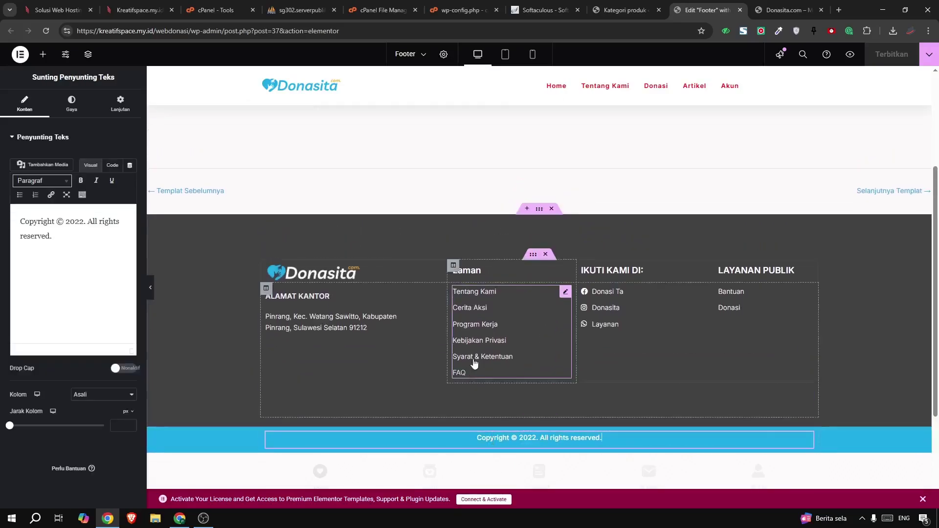
{"action": "left_click", "coordinate": [507, 321]}
{"action": "left_click", "coordinate": [51, 201]}
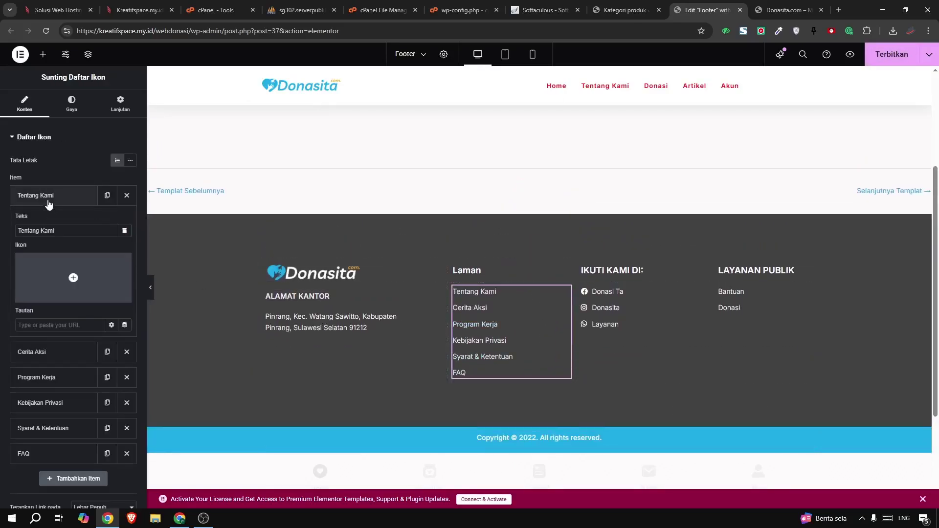
{"action": "left_click", "coordinate": [49, 352]}
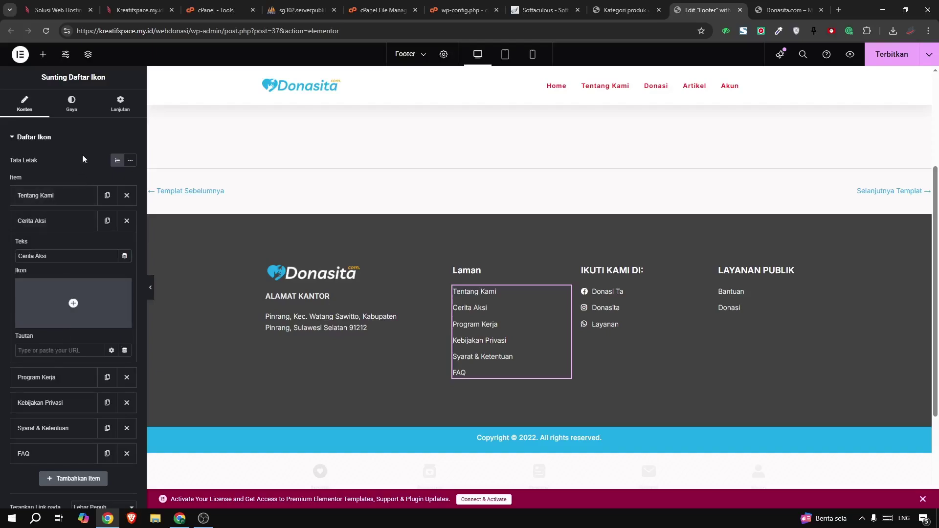
Set the Laman list text colour to red (#FF0202) and publish the footer
{"action": "left_click", "coordinate": [80, 111]}
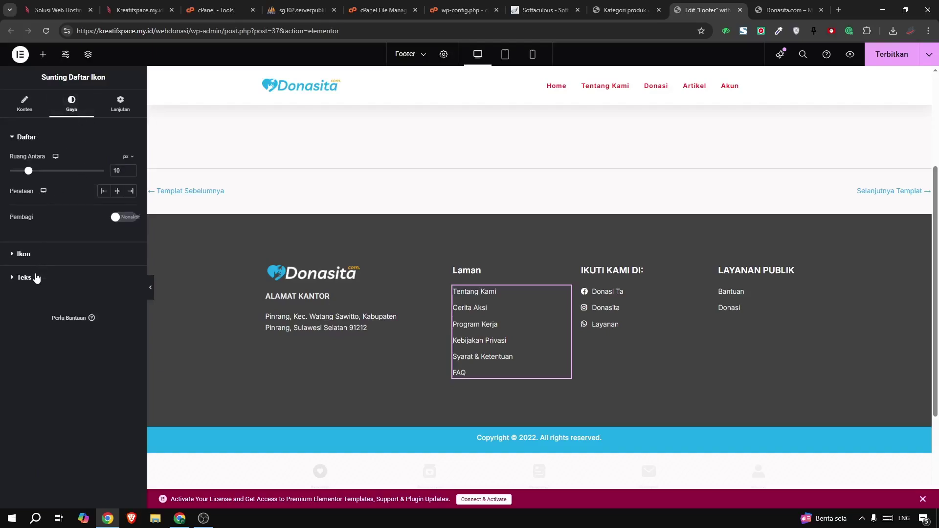
{"action": "left_click", "coordinate": [35, 278]}
{"action": "left_click", "coordinate": [130, 269]}
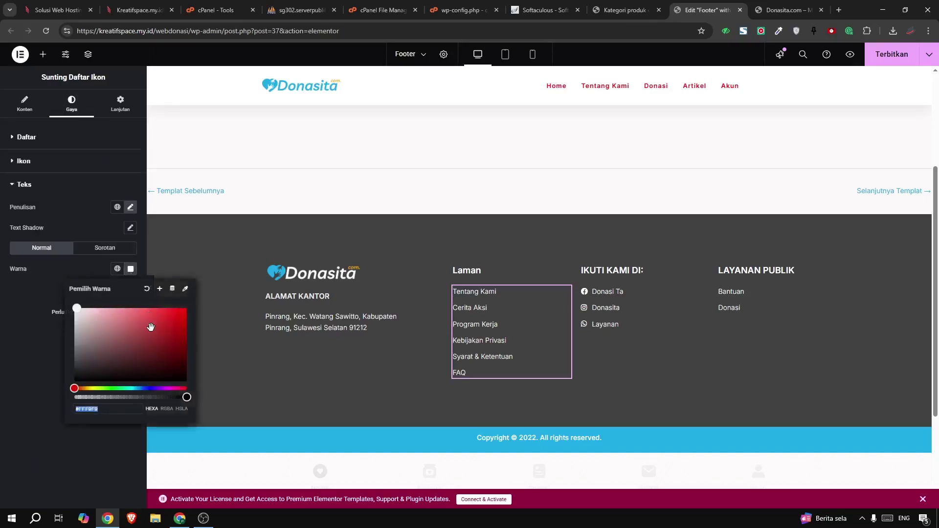
{"action": "left_click", "coordinate": [186, 309]}
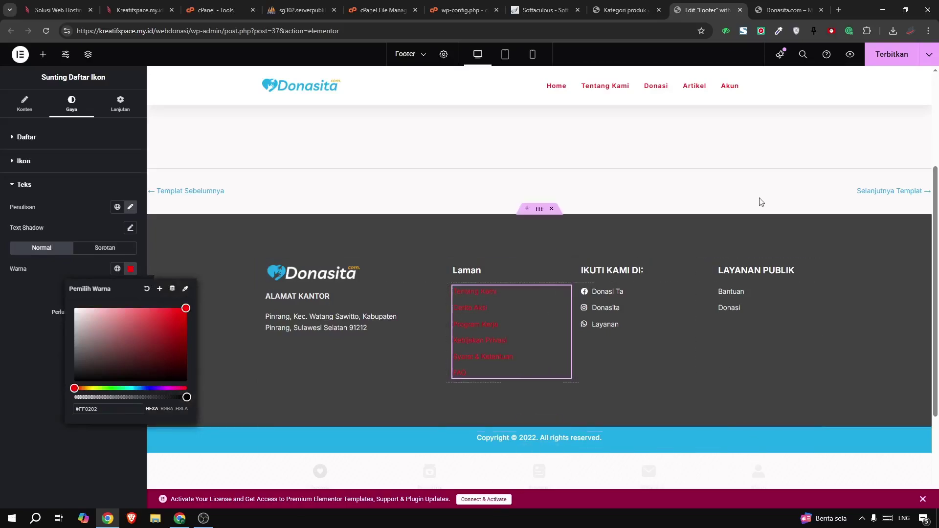
{"action": "left_click", "coordinate": [893, 58]}
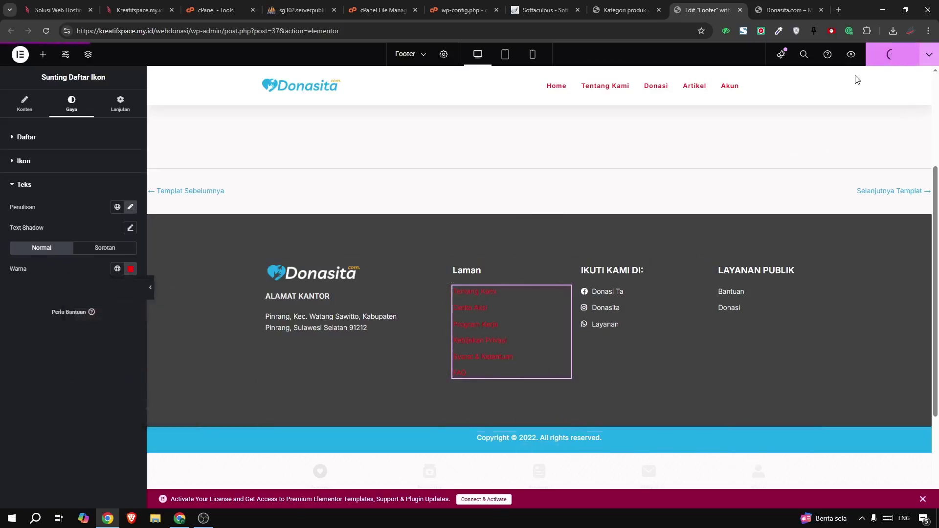
Close the Footer editor and view the live Tentang Kami page
{"action": "left_click", "coordinate": [739, 10]}
{"action": "scroll", "coordinate": [650, 116], "scroll_direction": "up", "scroll_amount": 3}
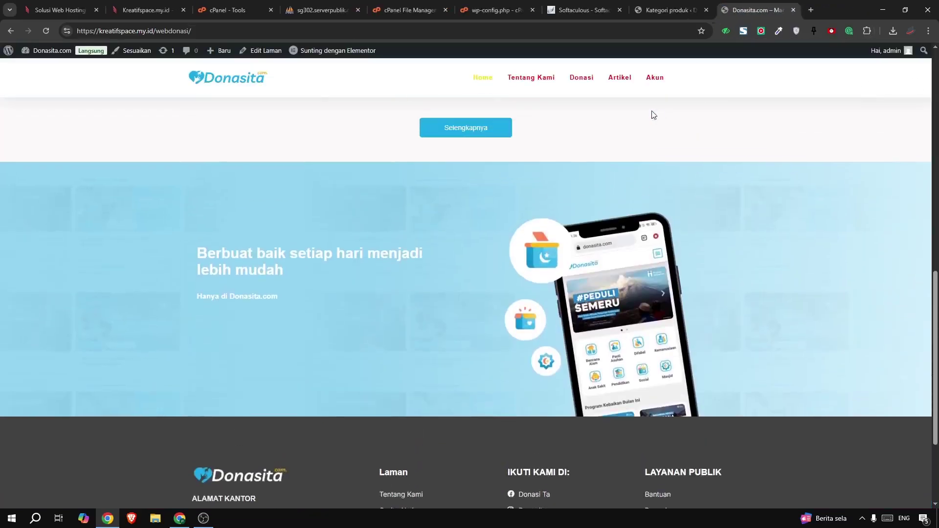
{"action": "left_click", "coordinate": [522, 82]}
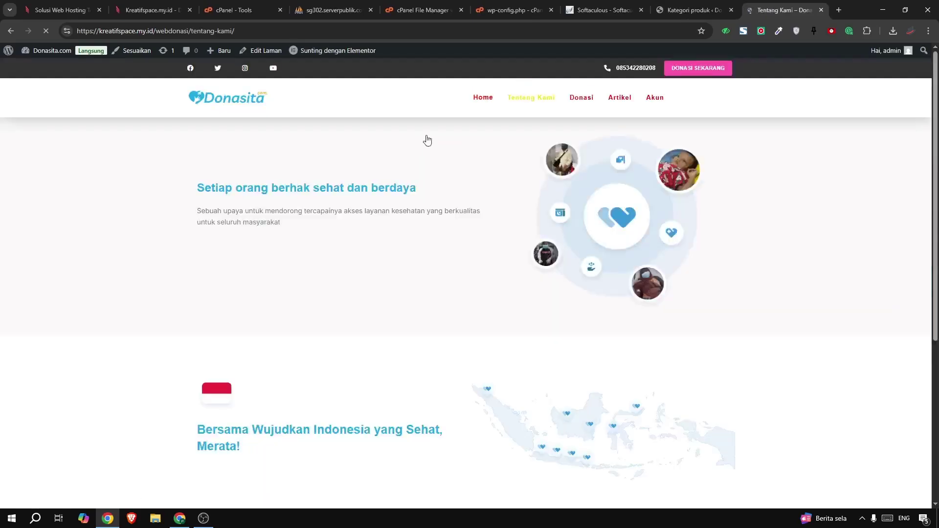
{"action": "mouse_move", "coordinate": [315, 58]}
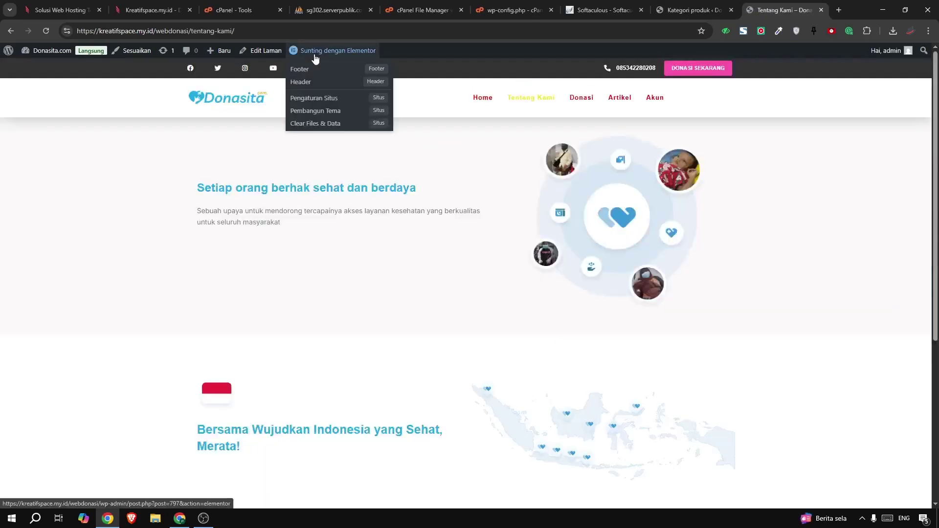
View the Donasi page, then go to the Kategori produk admin tab
{"action": "left_click", "coordinate": [573, 99]}
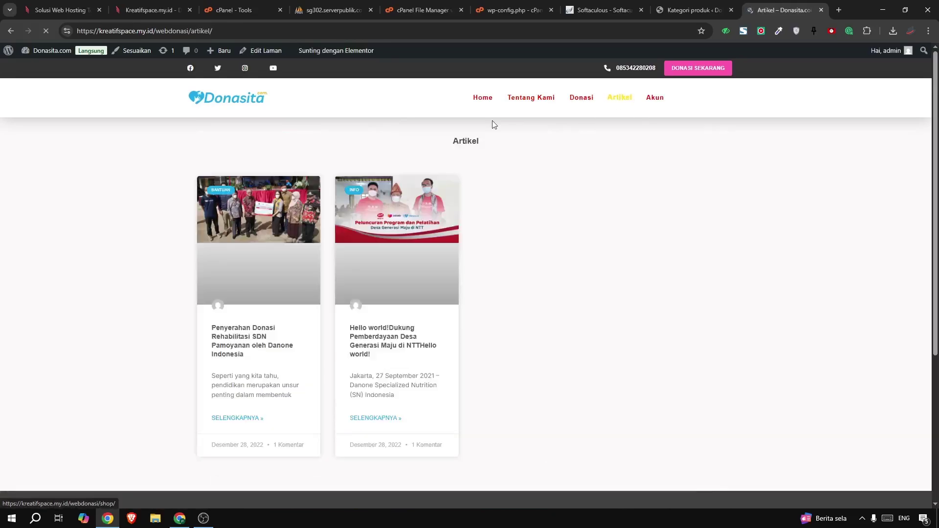
{"action": "mouse_move", "coordinate": [319, 54]}
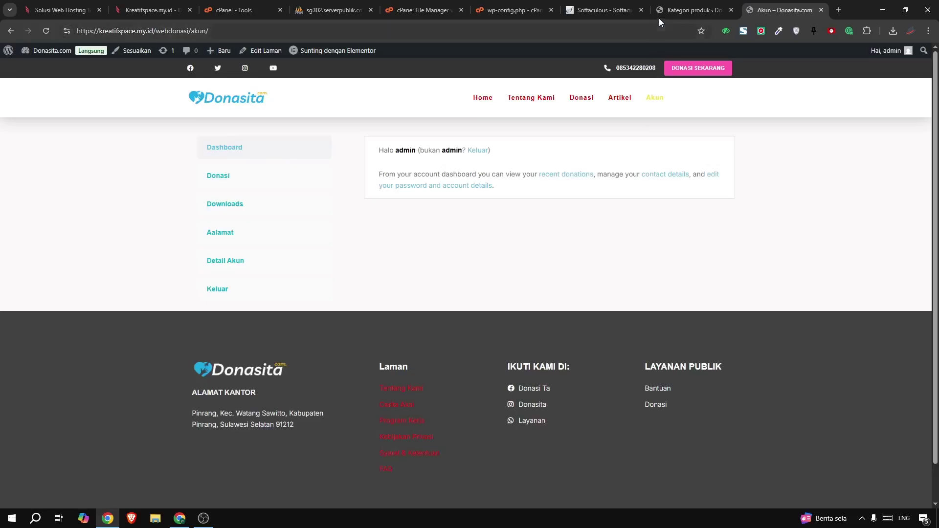
{"action": "left_click", "coordinate": [679, 9]}
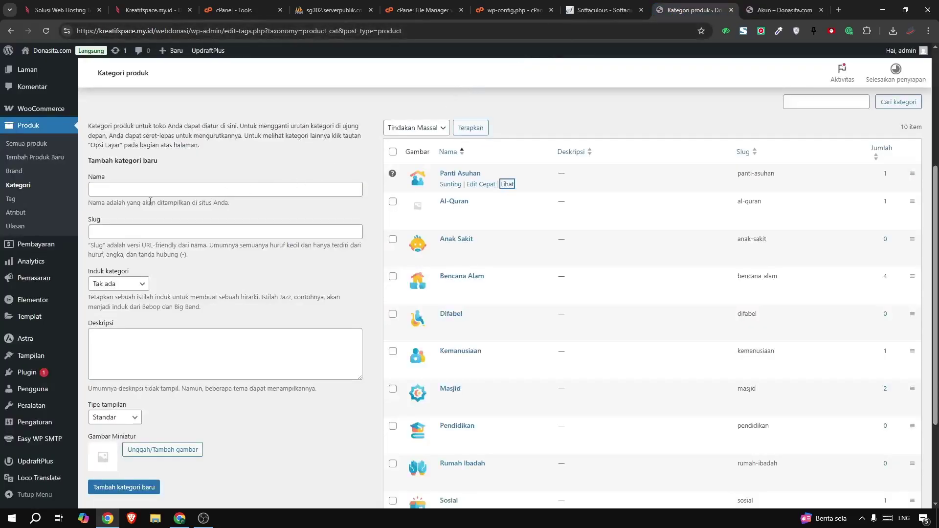
Open Semua produk and dismiss the WooCommerce database update notice
{"action": "scroll", "coordinate": [34, 342], "scroll_direction": "down", "scroll_amount": 3}
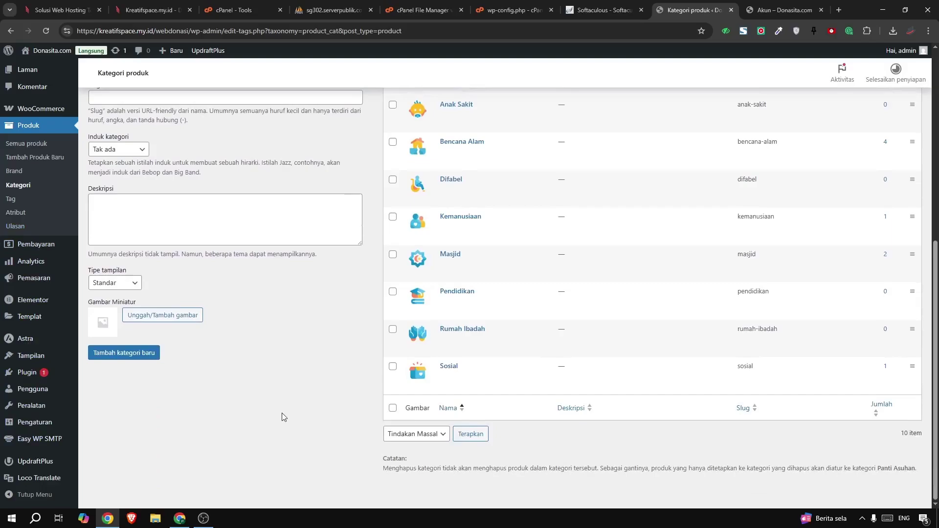
{"action": "scroll", "coordinate": [282, 412], "scroll_direction": "up", "scroll_amount": 6}
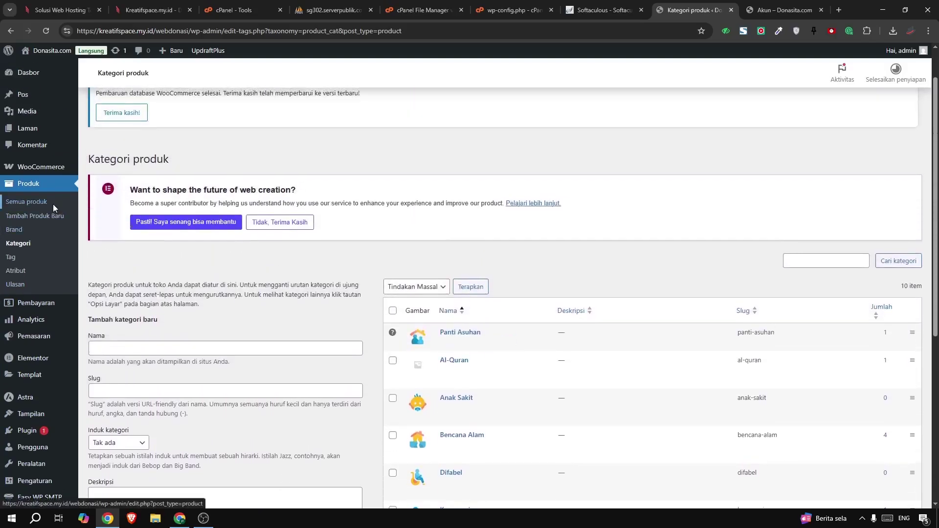
{"action": "left_click", "coordinate": [53, 204]}
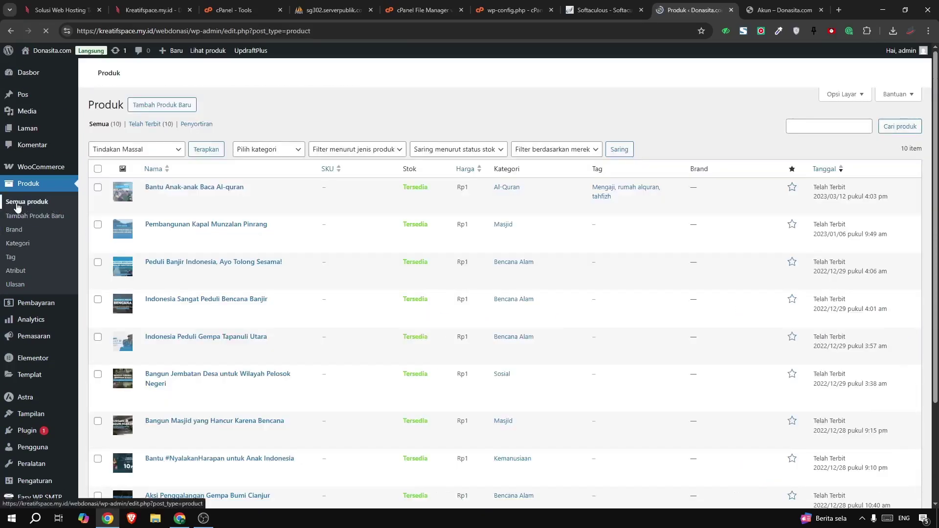
{"action": "scroll", "coordinate": [289, 182], "scroll_direction": "down", "scroll_amount": 3}
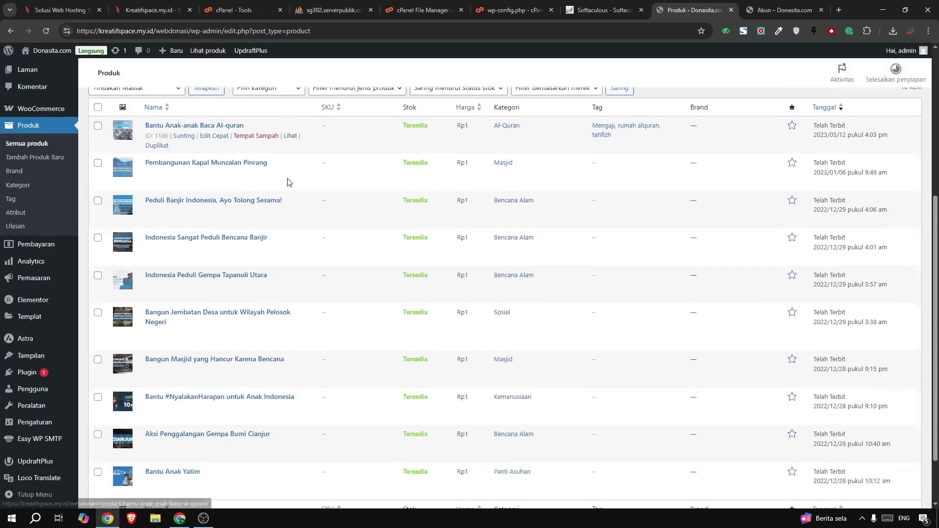
{"action": "scroll", "coordinate": [289, 182], "scroll_direction": "down", "scroll_amount": 1}
{"action": "scroll", "coordinate": [137, 234], "scroll_direction": "up", "scroll_amount": 3}
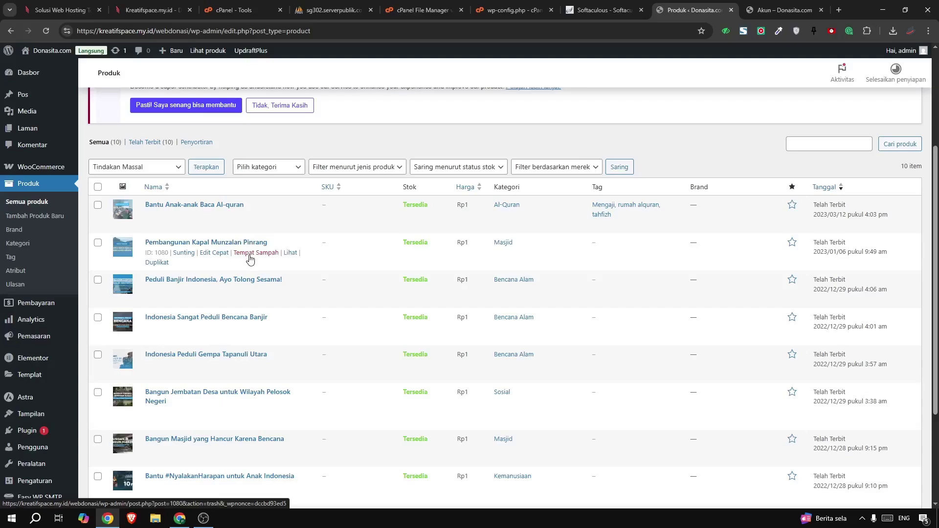
{"action": "scroll", "coordinate": [250, 259], "scroll_direction": "up", "scroll_amount": 3}
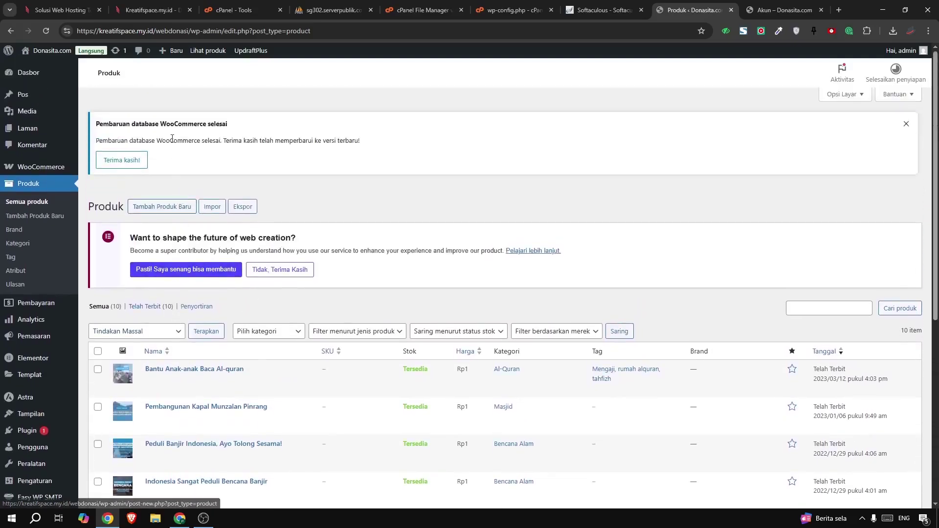
{"action": "left_click", "coordinate": [906, 120]}
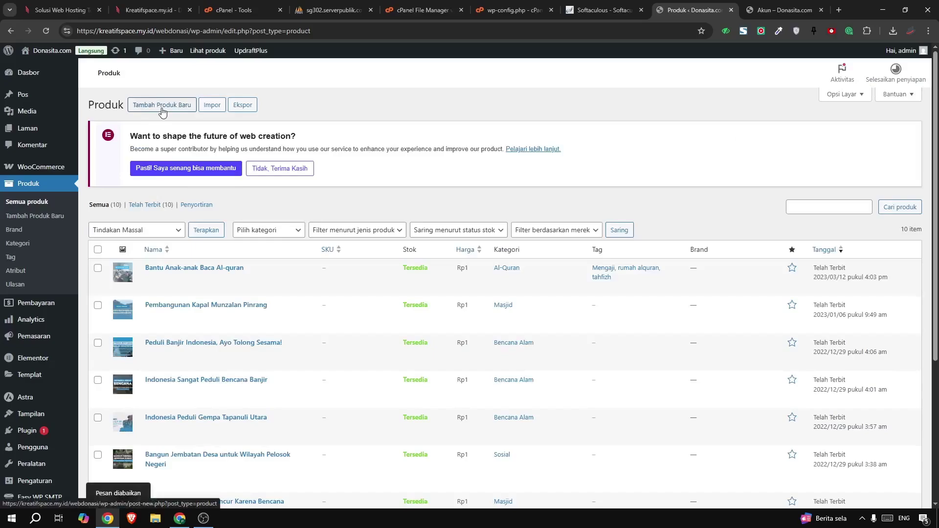
Open the Aksi Penggalangan Gempa Bumi Cianjur product for editing
{"action": "scroll", "coordinate": [167, 272], "scroll_direction": "down", "scroll_amount": 1}
{"action": "scroll", "coordinate": [167, 272], "scroll_direction": "down", "scroll_amount": 2}
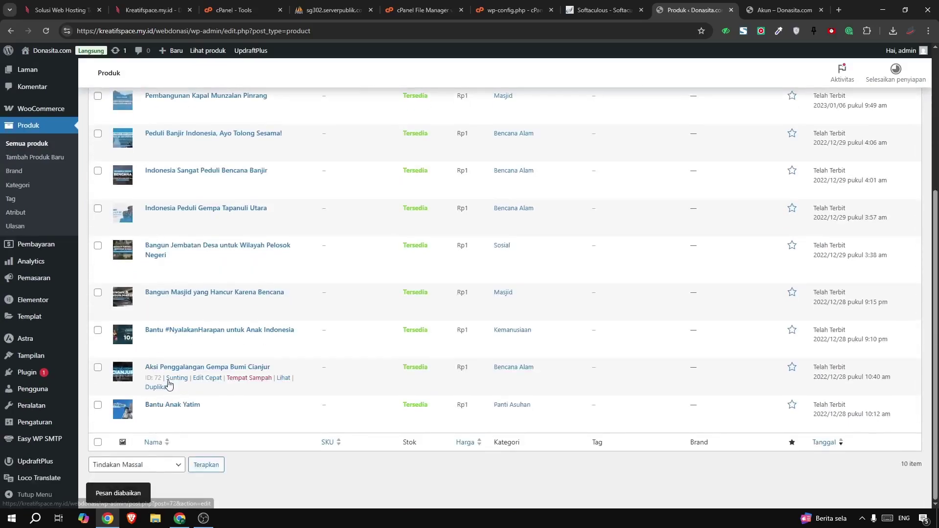
{"action": "left_click", "coordinate": [175, 379]}
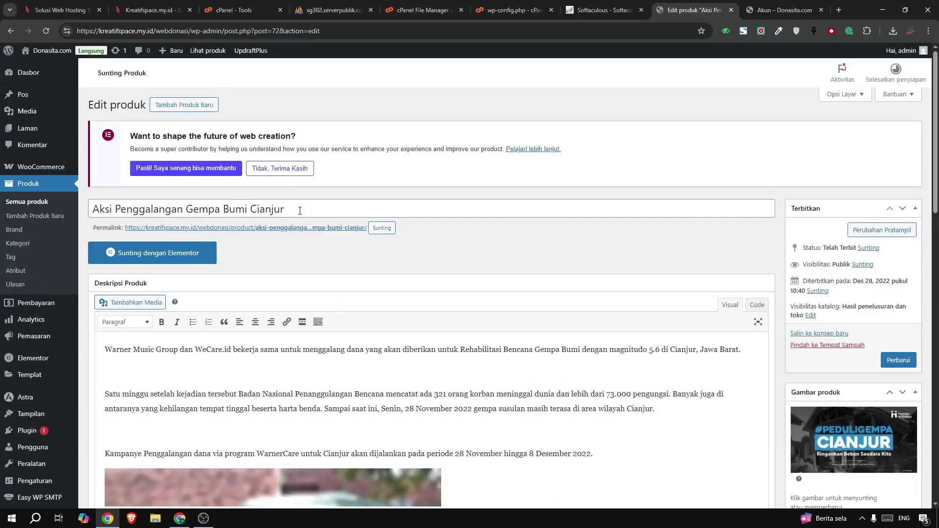
Select the product title and inspect the permalink's link options
{"action": "left_click", "coordinate": [368, 206]}
{"action": "left_click_drag", "start_coordinate": [367, 206], "coordinate": [87, 206]}
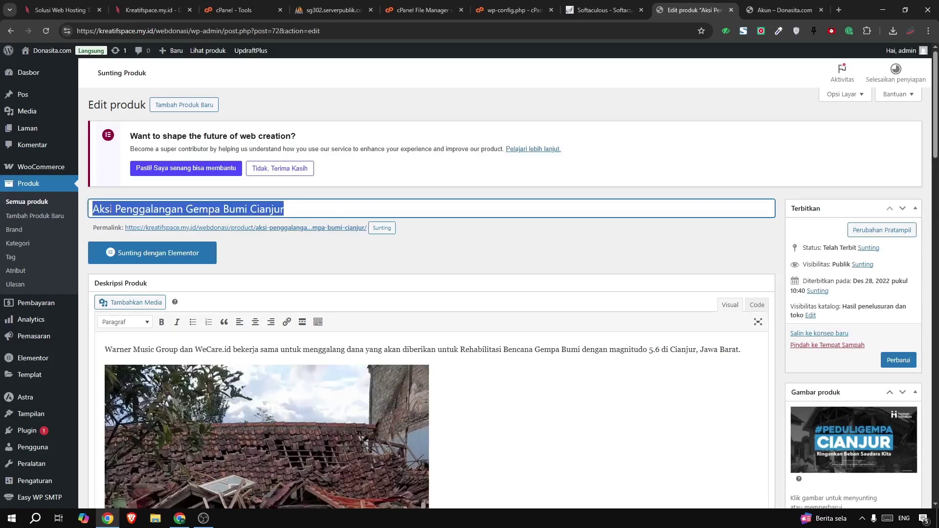
{"action": "right_click", "coordinate": [249, 228]}
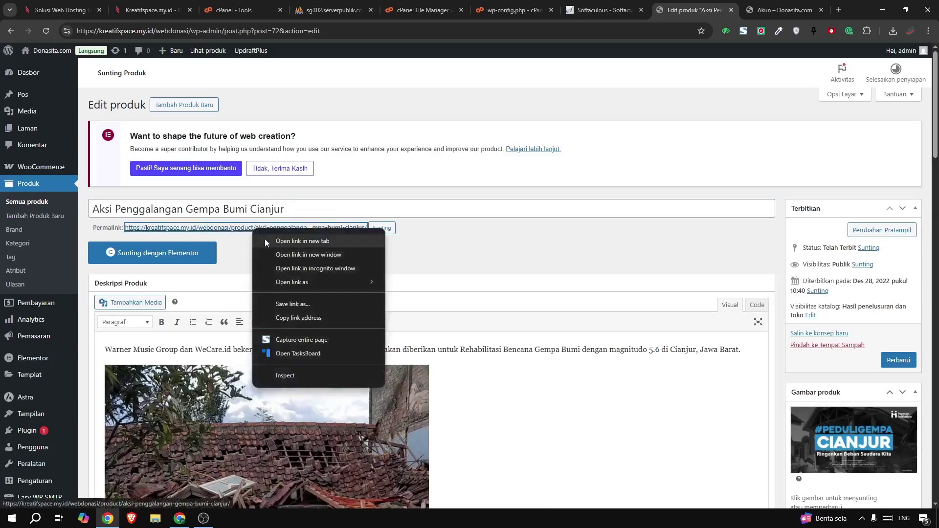
{"action": "key", "text": "Escape"}
View the product's public page showing Rp0 of Rp1.000.000, then return to Edit produk
{"action": "left_click", "coordinate": [707, 9]}
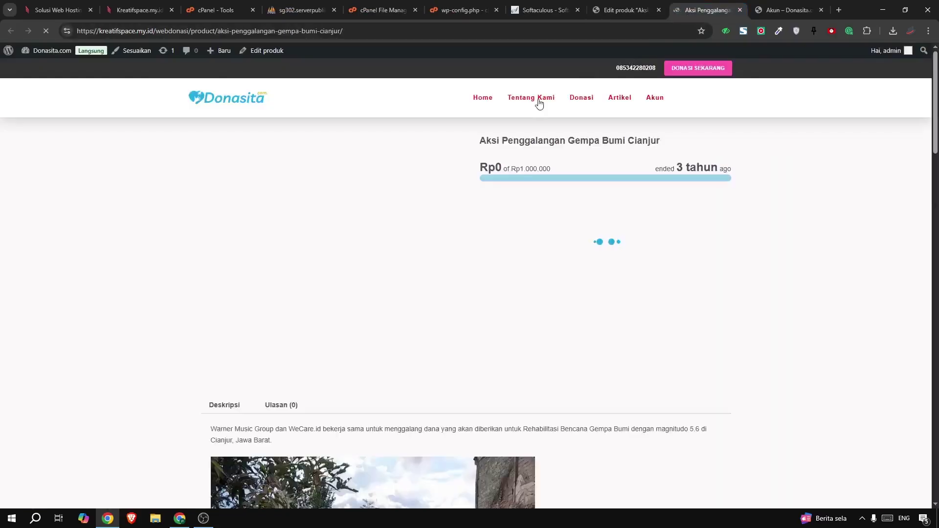
{"action": "scroll", "coordinate": [365, 179], "scroll_direction": "down", "scroll_amount": 13}
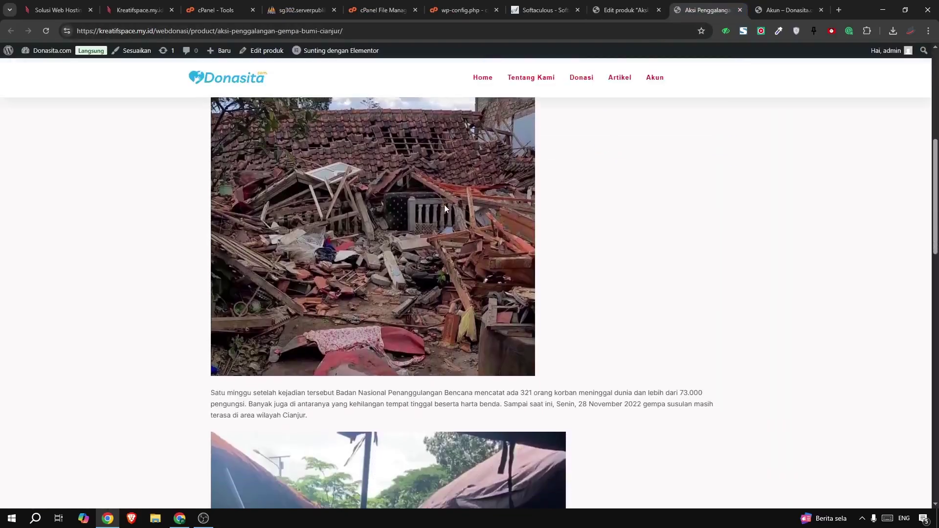
{"action": "scroll", "coordinate": [444, 205], "scroll_direction": "down", "scroll_amount": 6}
{"action": "scroll", "coordinate": [528, 166], "scroll_direction": "up", "scroll_amount": 16}
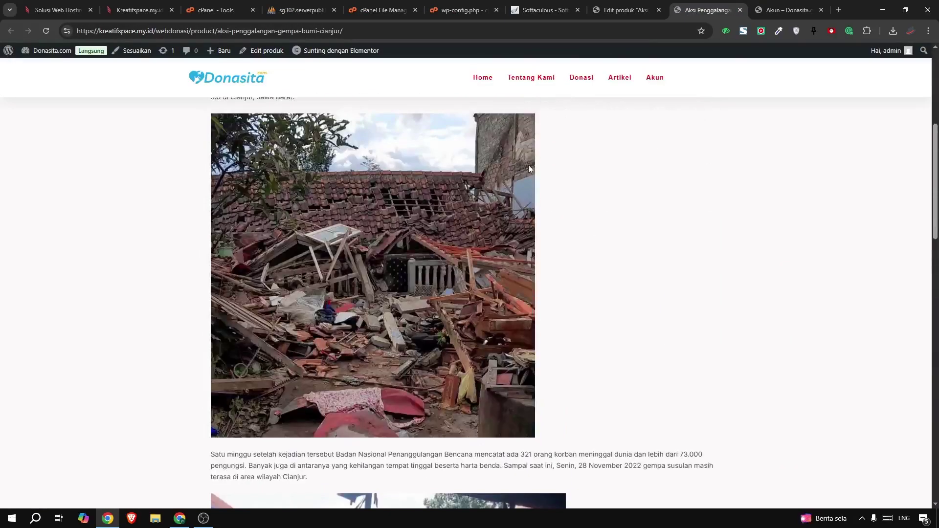
{"action": "left_click", "coordinate": [627, 8]}
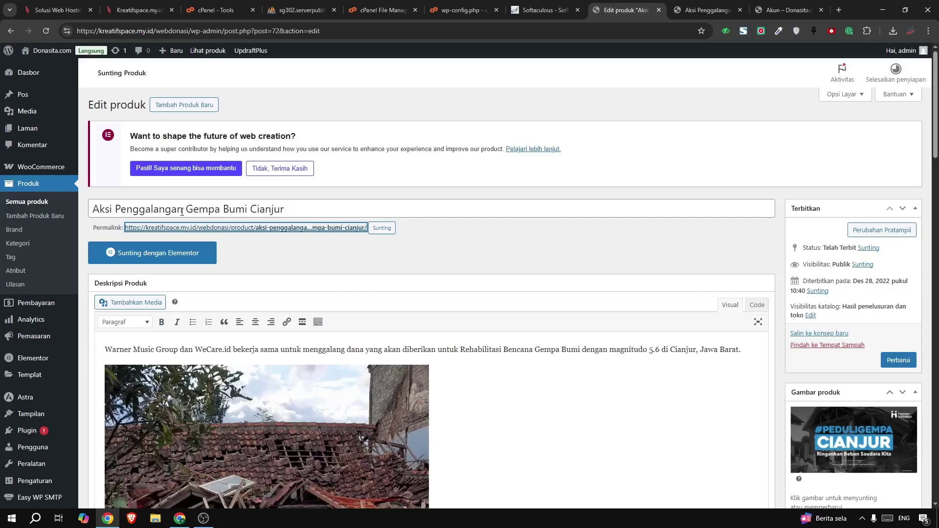
Check the regular price and open the Donation Form settings with the 1000000 goal
{"action": "scroll", "coordinate": [181, 211], "scroll_direction": "down", "scroll_amount": 3}
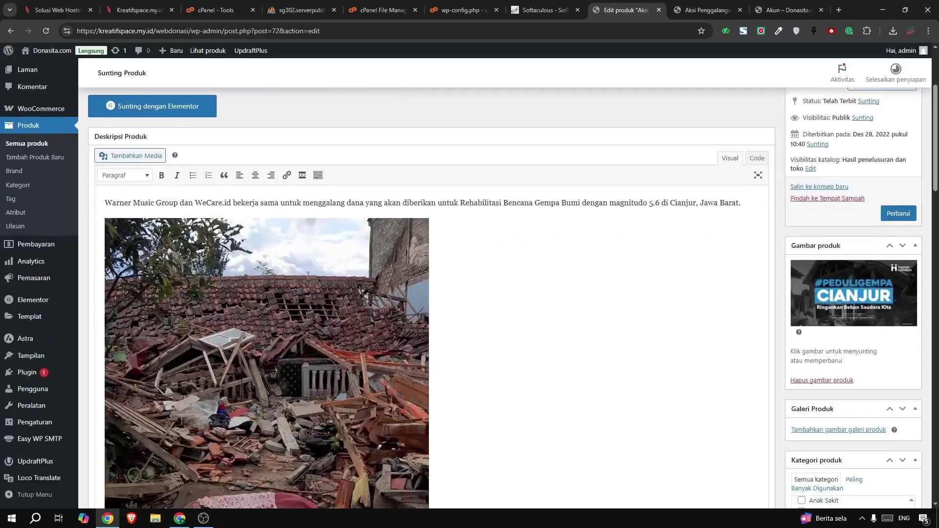
{"action": "scroll", "coordinate": [308, 275], "scroll_direction": "down", "scroll_amount": 20}
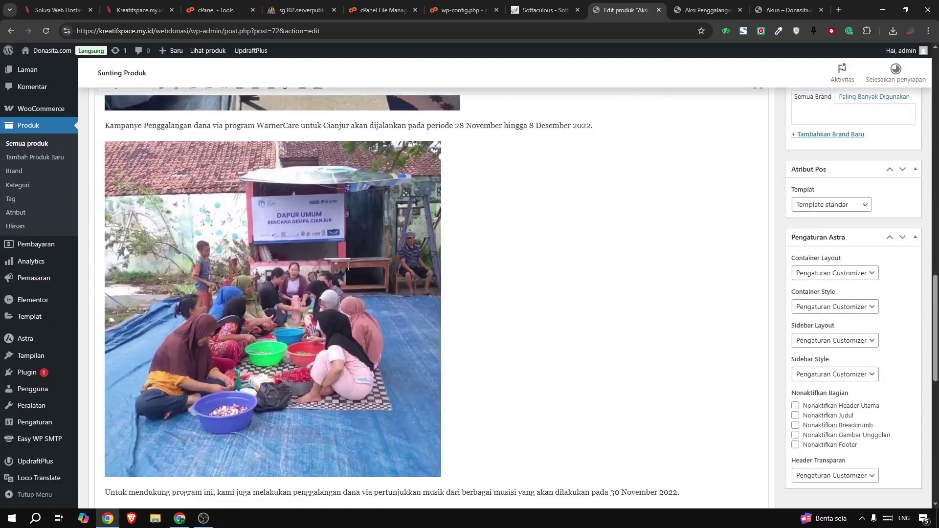
{"action": "scroll", "coordinate": [348, 267], "scroll_direction": "down", "scroll_amount": 8}
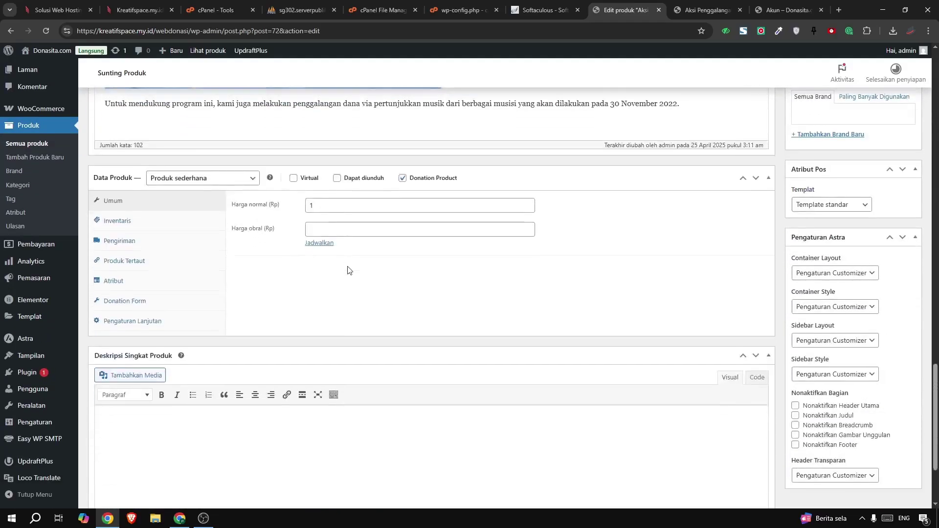
{"action": "left_click", "coordinate": [337, 207]}
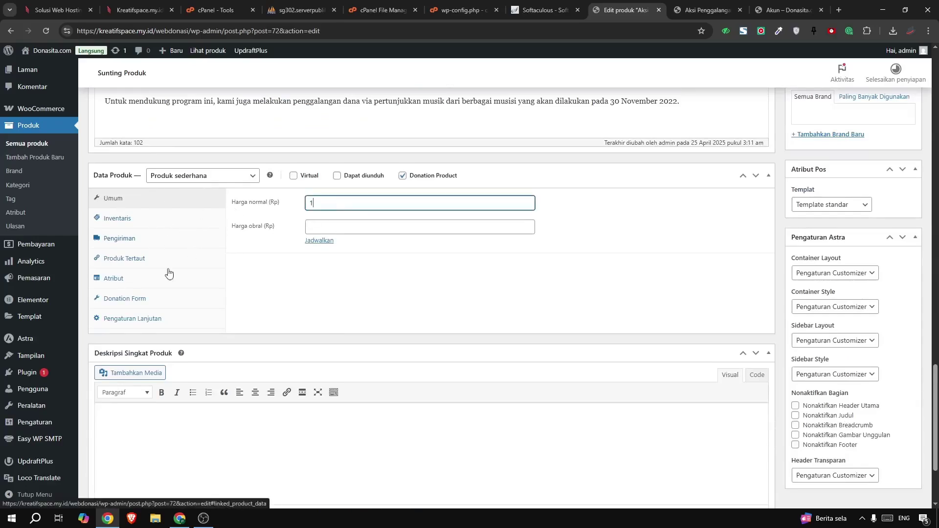
{"action": "left_click", "coordinate": [110, 303]}
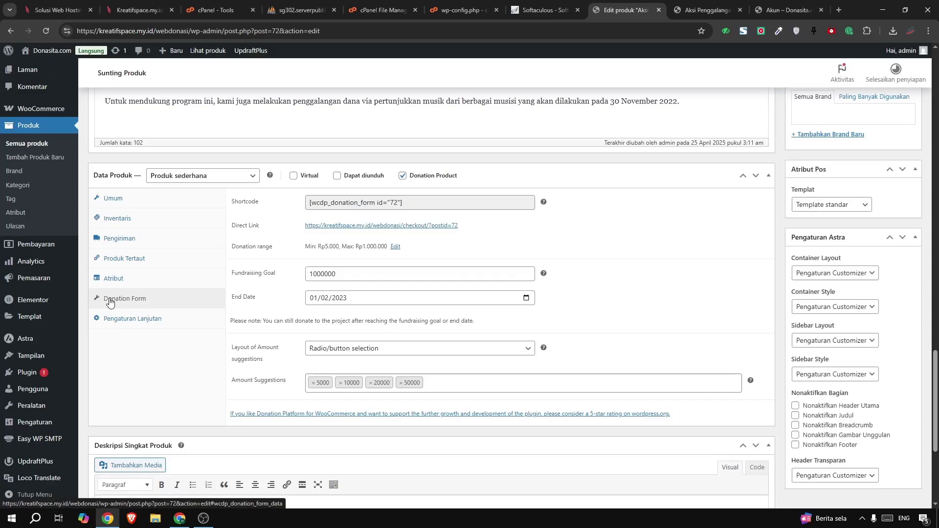
{"action": "left_click_drag", "start_coordinate": [336, 273], "coordinate": [274, 277]}
{"action": "key", "text": "Tab"}
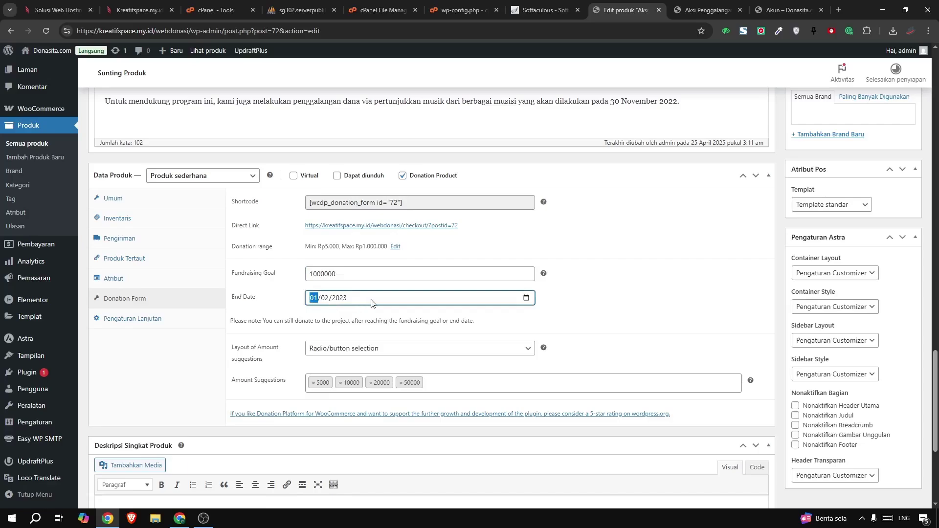
Set the campaign end date to 15 October 2025 in the date picker
{"action": "left_click", "coordinate": [526, 298]}
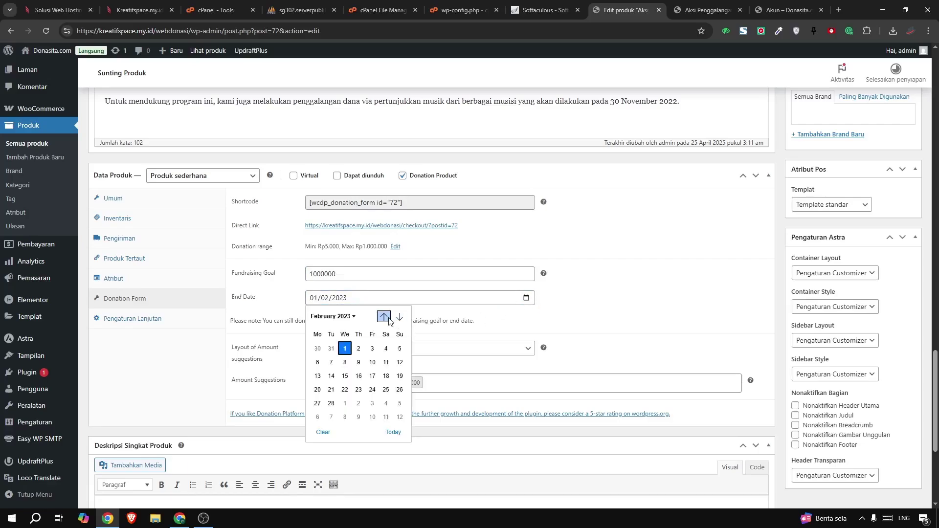
{"action": "left_click", "coordinate": [348, 318]}
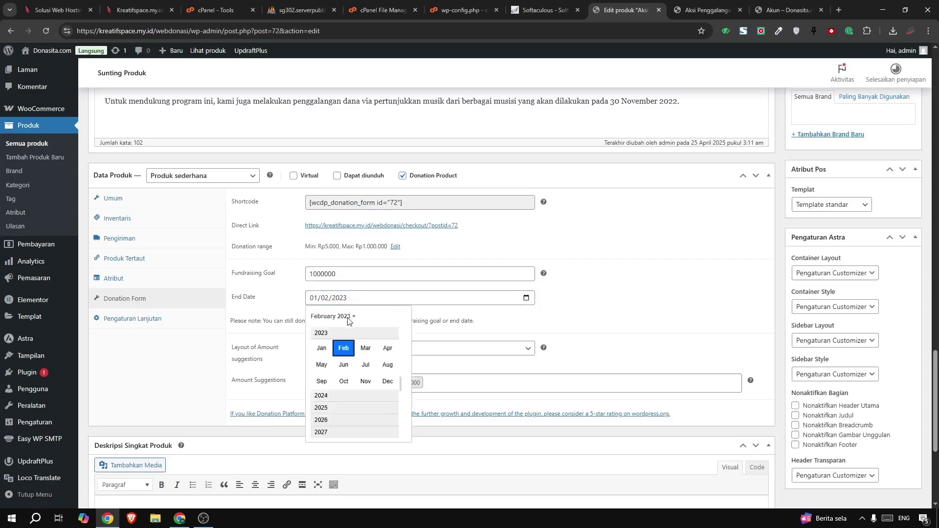
{"action": "left_click", "coordinate": [322, 408]}
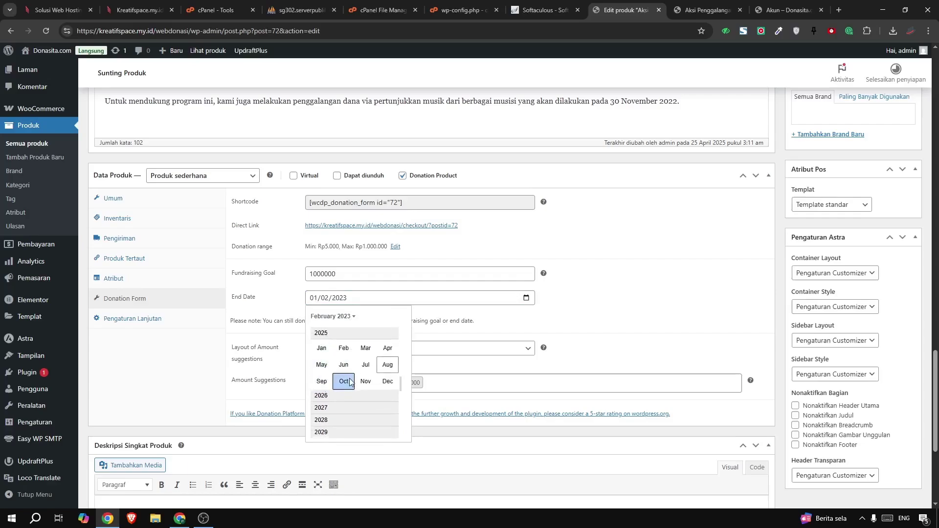
{"action": "left_click", "coordinate": [344, 382]}
{"action": "left_click", "coordinate": [345, 377]}
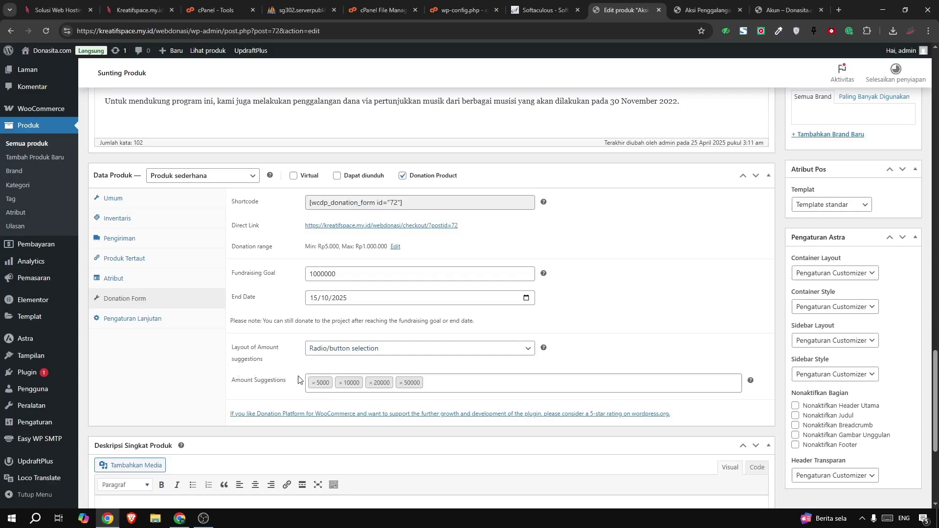
Review the suggested donation amounts and save the product with Perbarui
{"action": "left_click", "coordinate": [439, 382]}
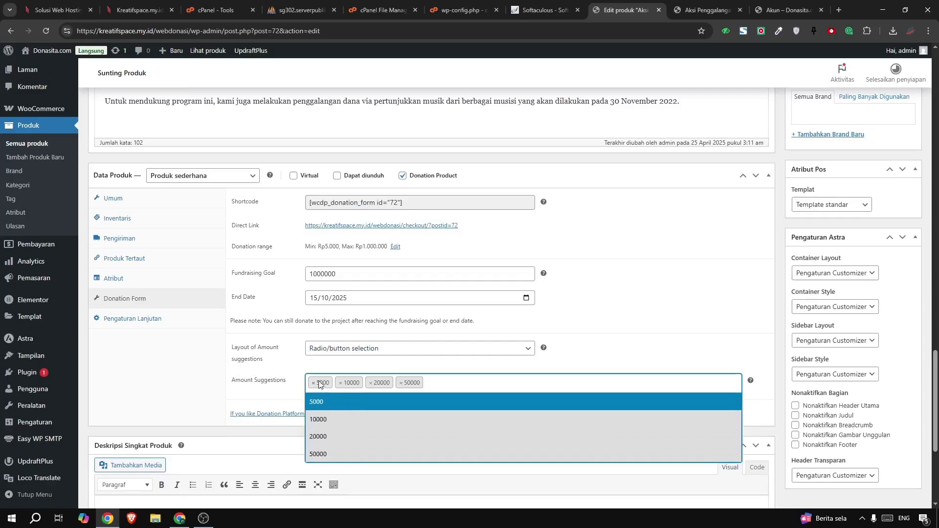
{"action": "left_click", "coordinate": [171, 384]}
{"action": "scroll", "coordinate": [486, 365], "scroll_direction": "down", "scroll_amount": 4}
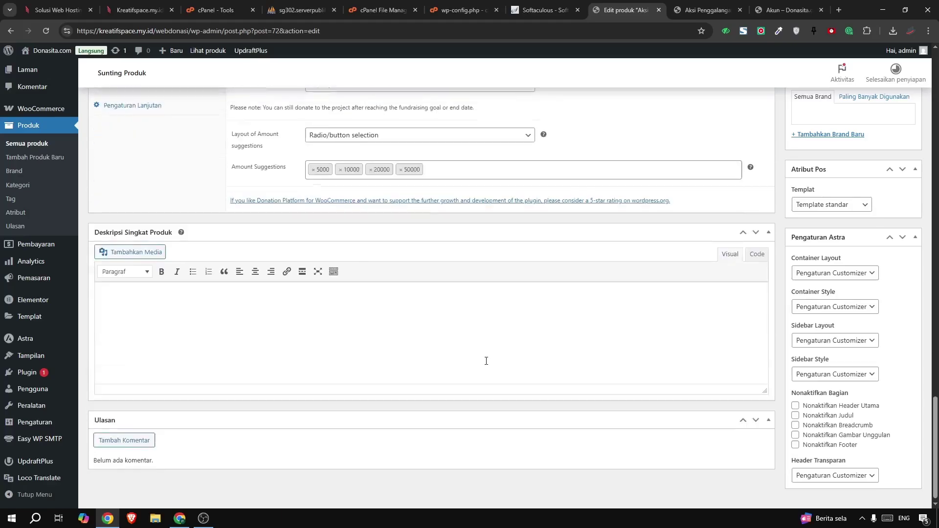
{"action": "scroll", "coordinate": [524, 352], "scroll_direction": "up", "scroll_amount": 13}
{"action": "scroll", "coordinate": [523, 352], "scroll_direction": "down", "scroll_amount": 4}
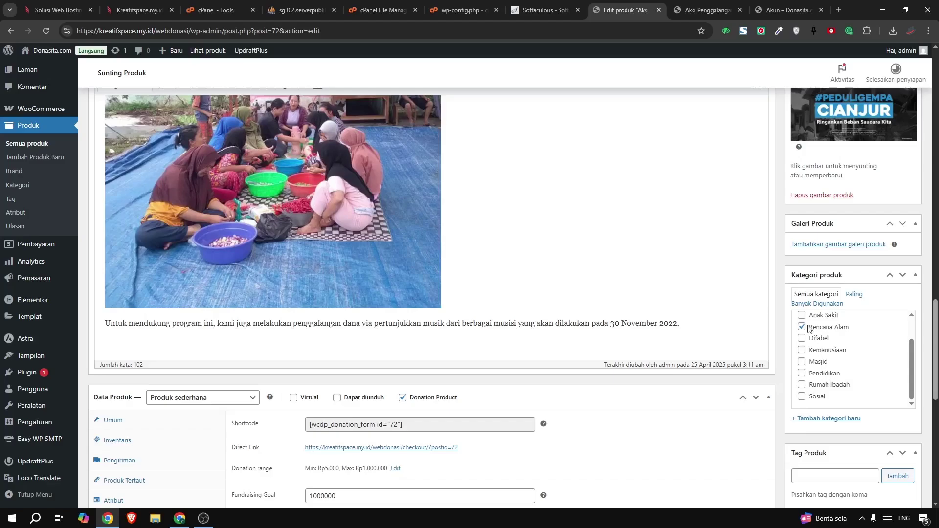
{"action": "scroll", "coordinate": [809, 329], "scroll_direction": "up", "scroll_amount": 3}
{"action": "scroll", "coordinate": [730, 299], "scroll_direction": "down", "scroll_amount": 4}
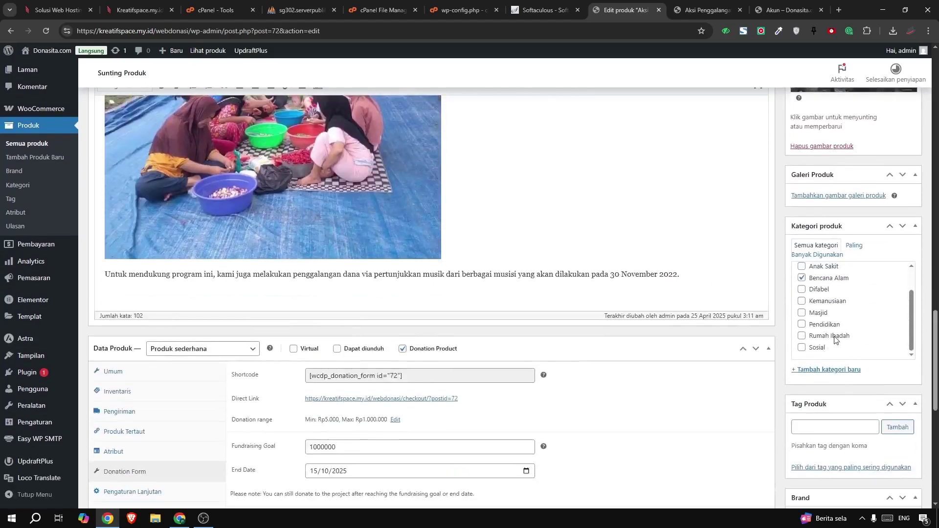
{"action": "scroll", "coordinate": [835, 339], "scroll_direction": "up", "scroll_amount": 7}
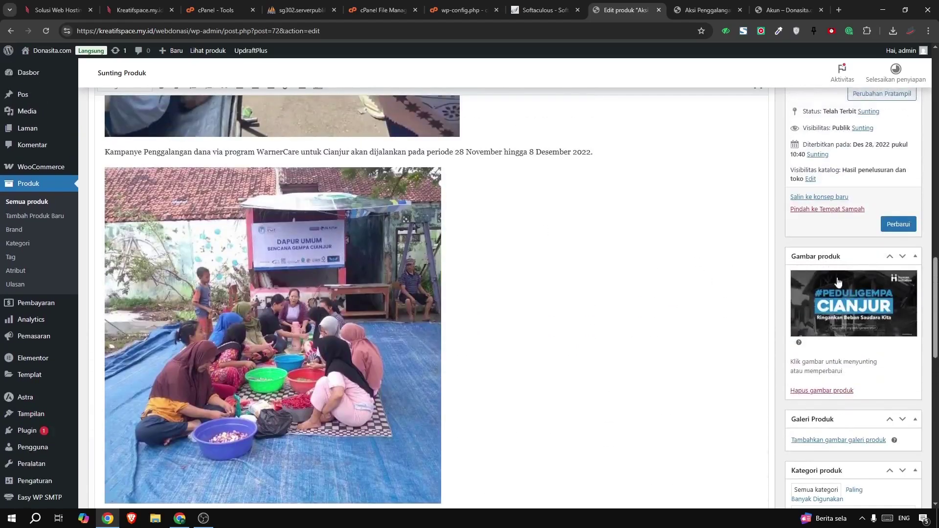
{"action": "left_click", "coordinate": [898, 224]}
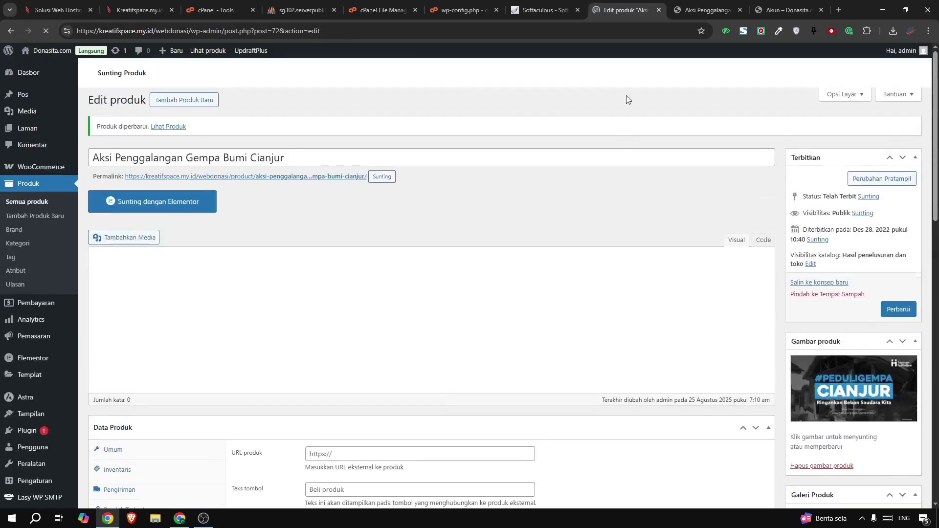
{"action": "left_click", "coordinate": [704, 10]}
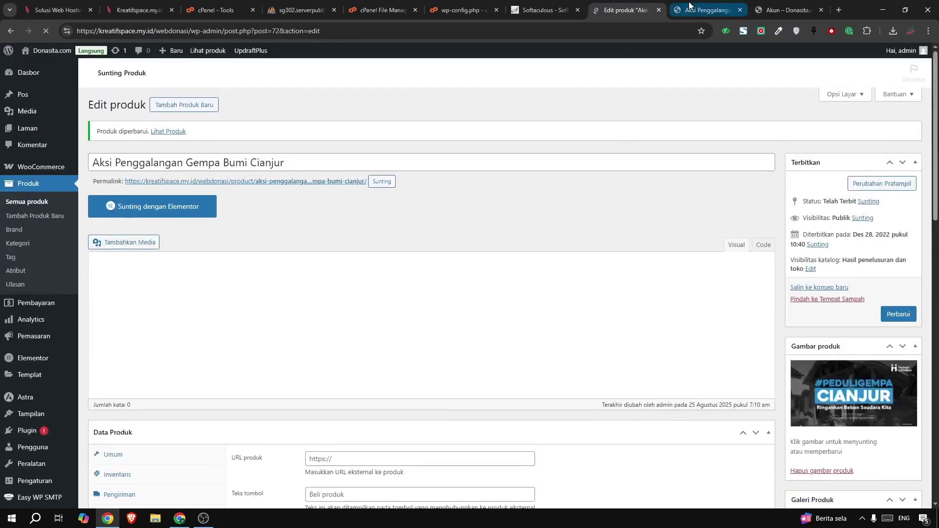
{"action": "left_click", "coordinate": [46, 31]}
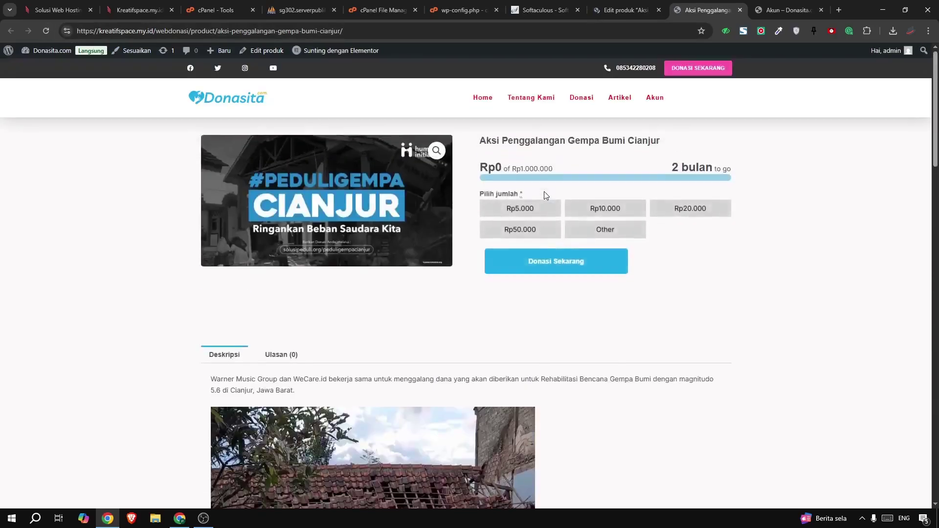
{"action": "left_click_drag", "start_coordinate": [498, 167], "coordinate": [512, 168]}
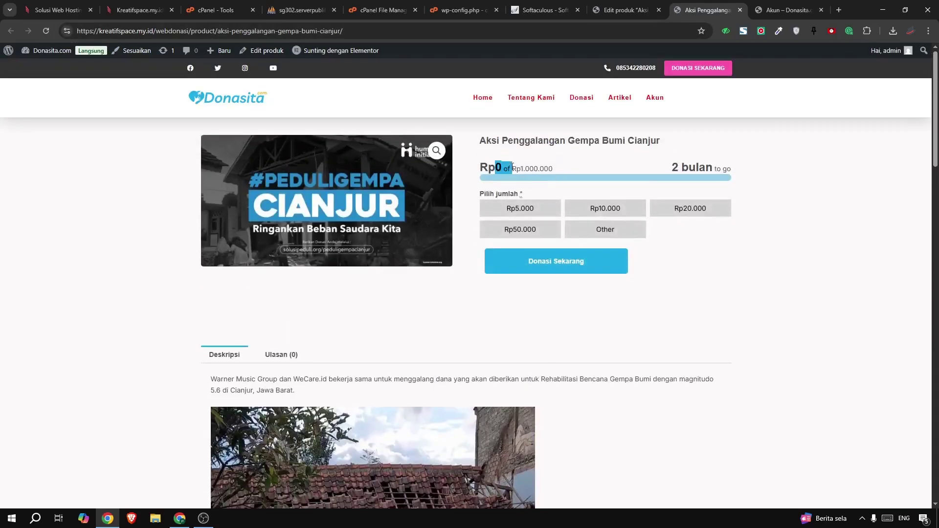
{"action": "left_click", "coordinate": [614, 184]}
{"action": "left_click_drag", "start_coordinate": [668, 172], "coordinate": [720, 169]}
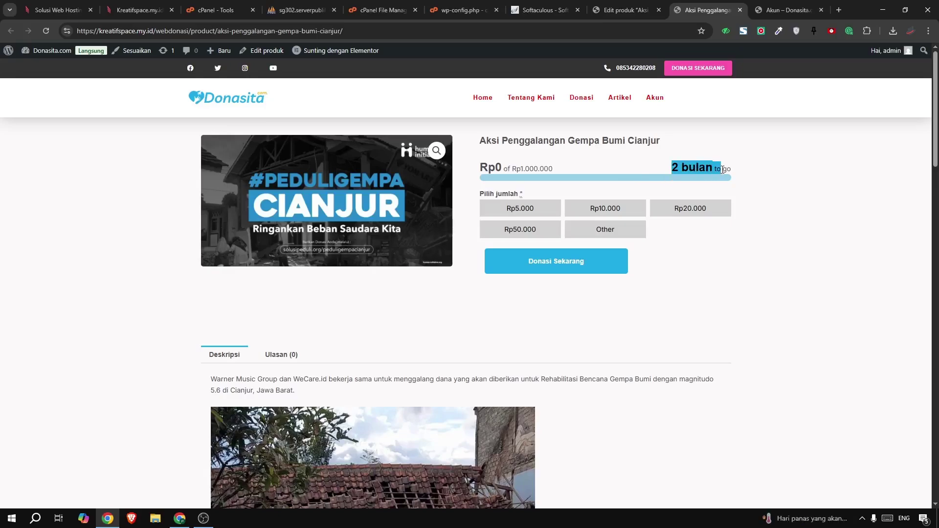
{"action": "left_click", "coordinate": [714, 235]}
Return to the product editor and scroll through its settings
{"action": "left_click", "coordinate": [612, 16]}
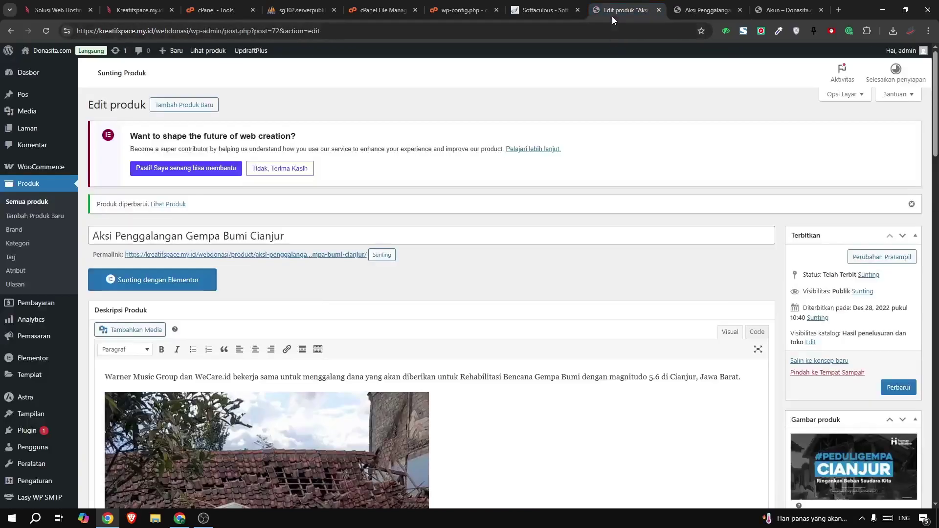
{"action": "scroll", "coordinate": [885, 253], "scroll_direction": "down", "scroll_amount": 3}
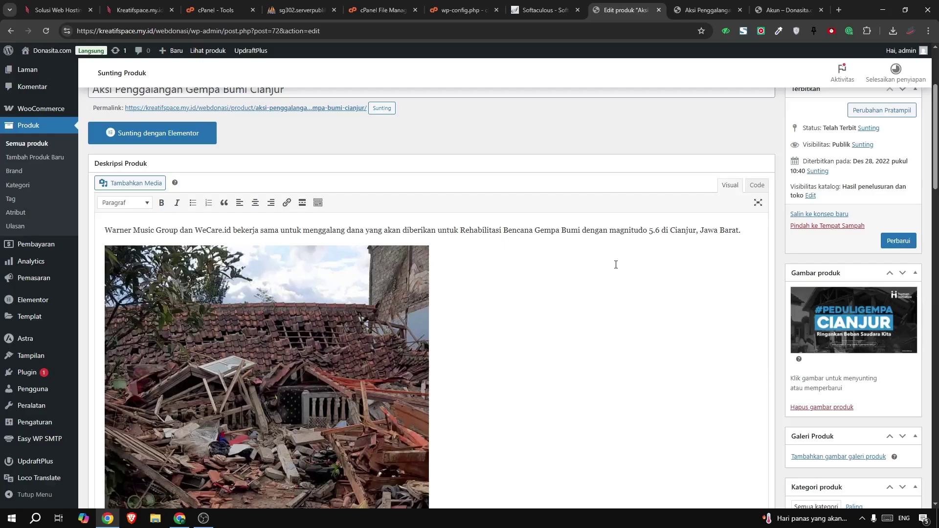
{"action": "scroll", "coordinate": [615, 265], "scroll_direction": "down", "scroll_amount": 20}
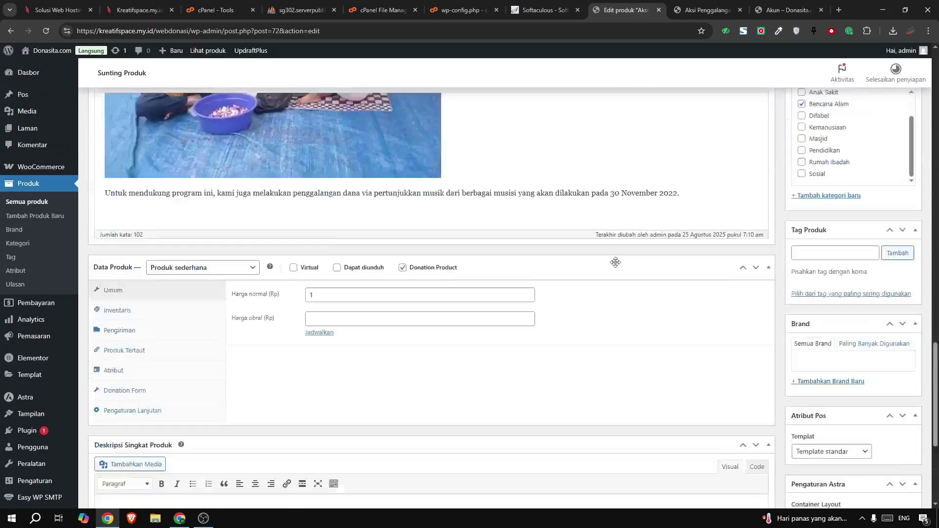
{"action": "scroll", "coordinate": [616, 262], "scroll_direction": "up", "scroll_amount": 20}
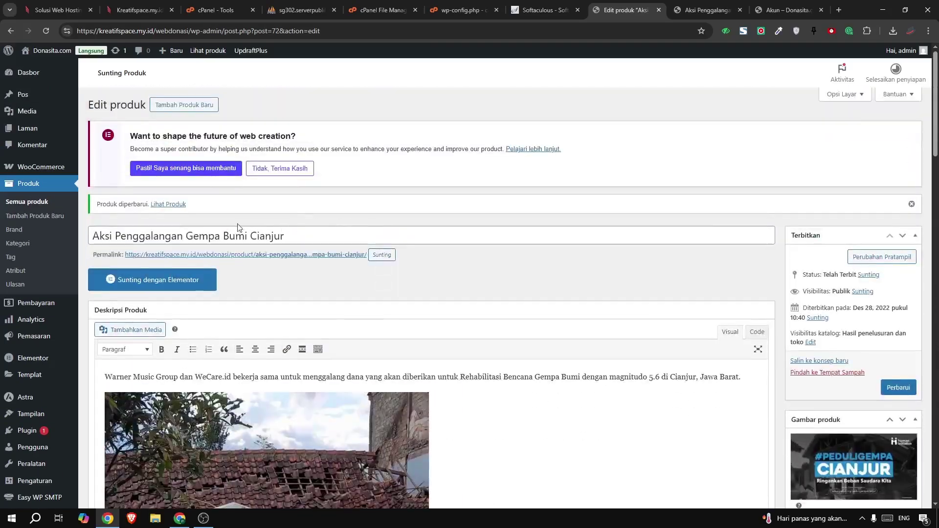
{"action": "scroll", "coordinate": [210, 292], "scroll_direction": "down", "scroll_amount": 10}
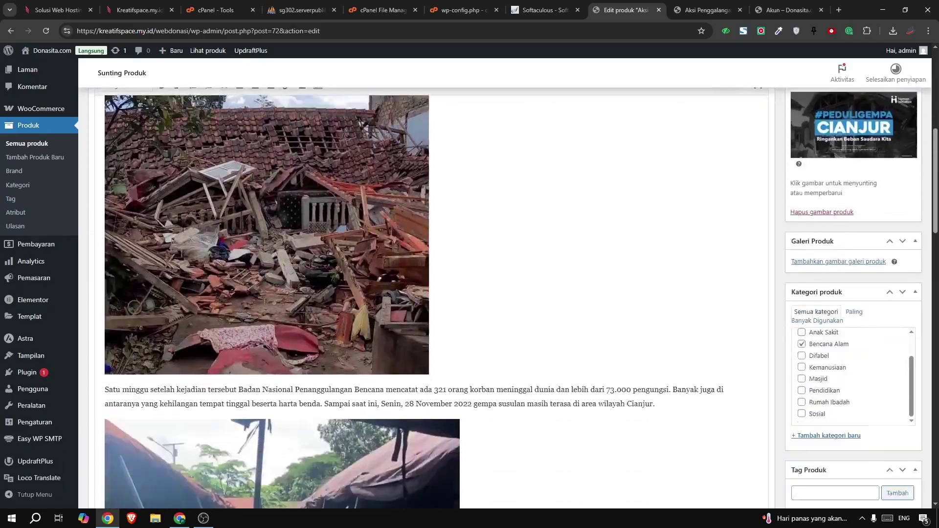
{"action": "scroll", "coordinate": [364, 330], "scroll_direction": "up", "scroll_amount": 6}
{"action": "scroll", "coordinate": [364, 331], "scroll_direction": "down", "scroll_amount": 15}
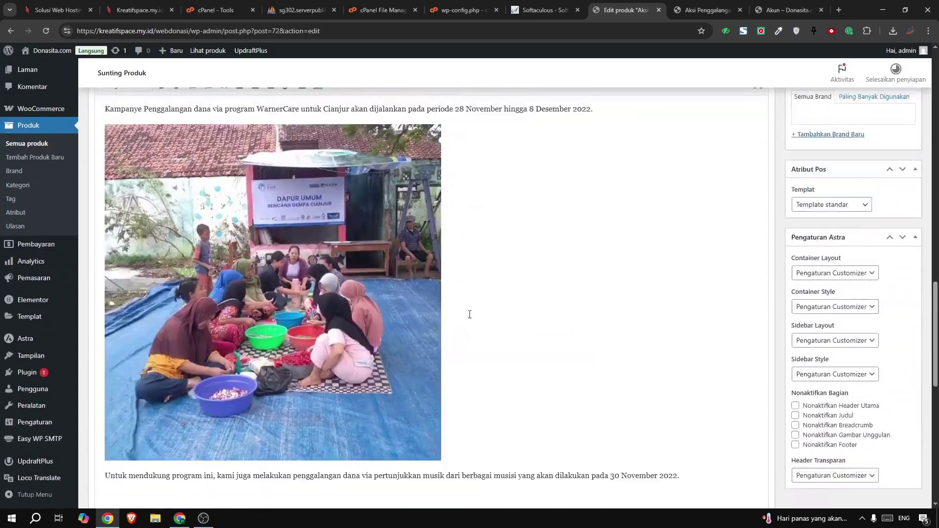
Reopen the Donation Form settings to review them, then scroll back to the top
{"action": "left_click", "coordinate": [115, 371]}
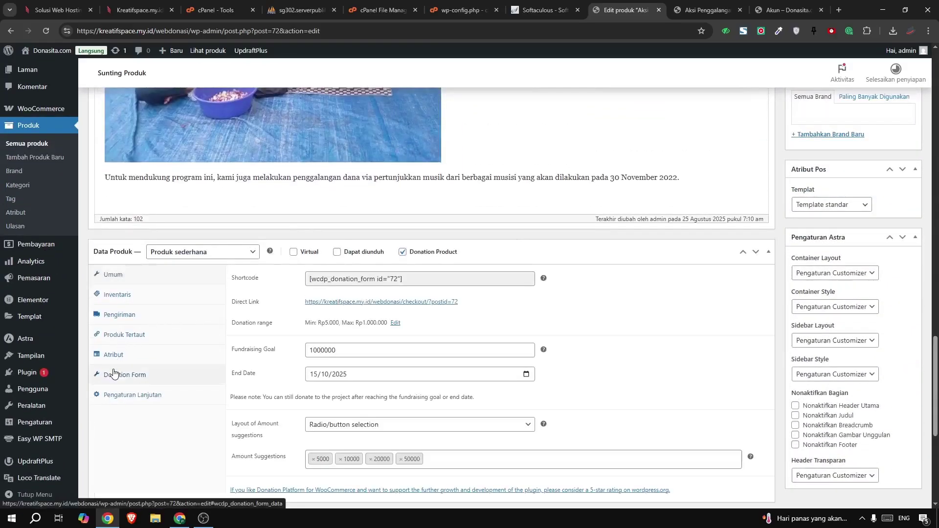
{"action": "scroll", "coordinate": [356, 321], "scroll_direction": "down", "scroll_amount": 4}
{"action": "scroll", "coordinate": [356, 322], "scroll_direction": "up", "scroll_amount": 3}
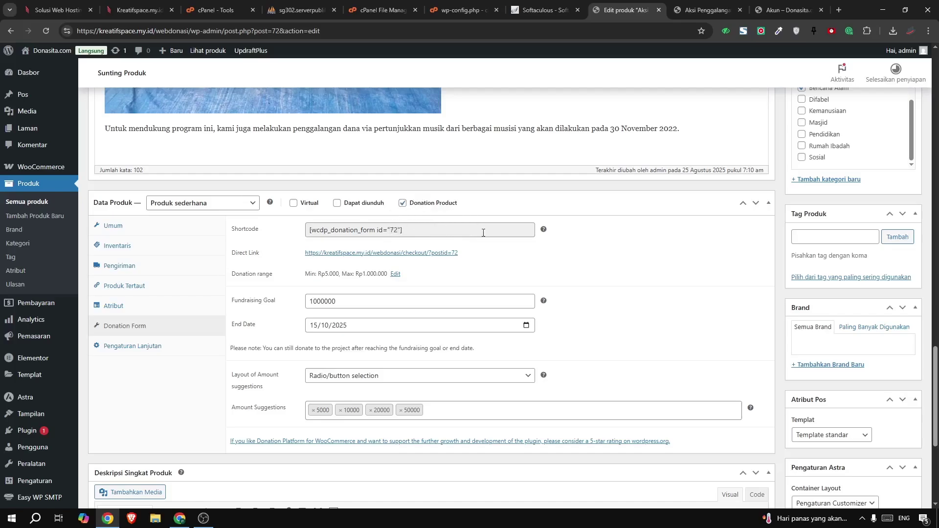
{"action": "scroll", "coordinate": [654, 302], "scroll_direction": "up", "scroll_amount": 5}
{"action": "scroll", "coordinate": [654, 302], "scroll_direction": "up", "scroll_amount": 15}
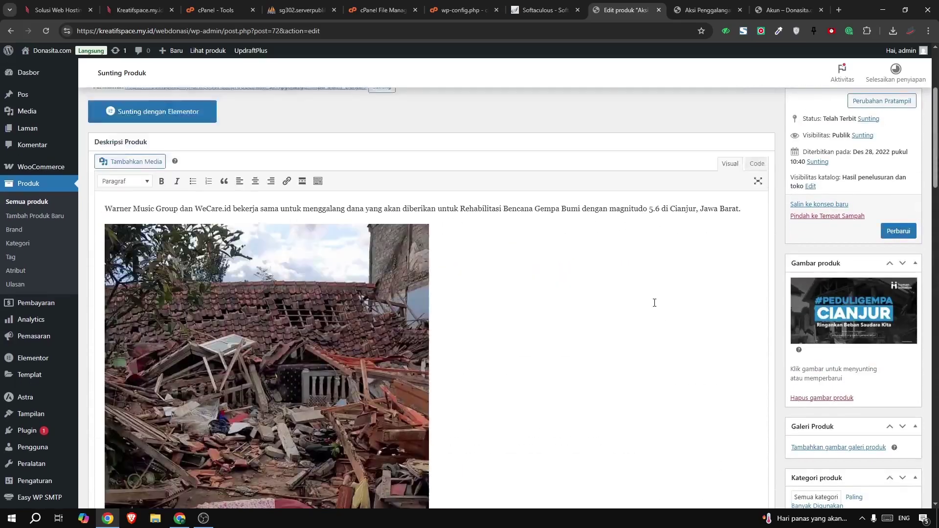
{"action": "scroll", "coordinate": [655, 307], "scroll_direction": "up", "scroll_amount": 1}
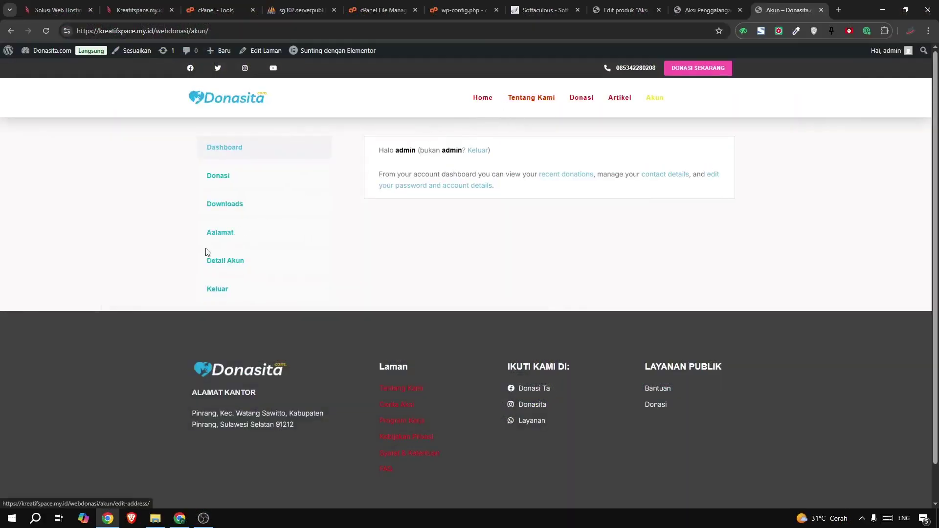
Open the Donasita home page via the logo, then return to the Cianjur product editor
{"action": "left_click", "coordinate": [247, 99]}
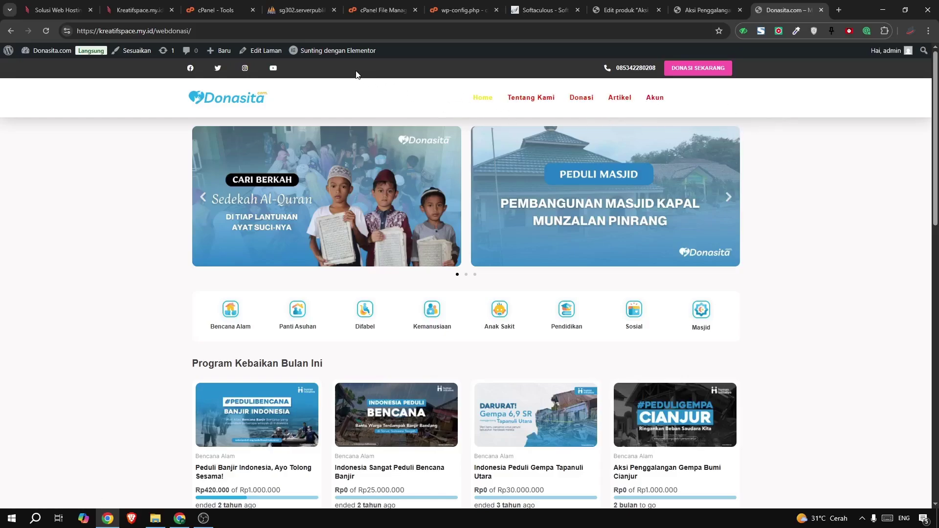
{"action": "left_click", "coordinate": [596, 9]}
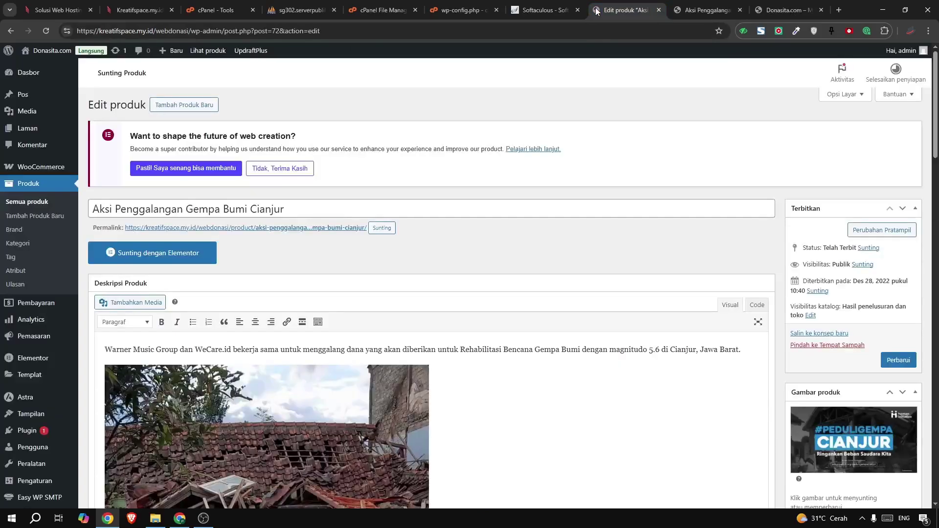
{"action": "scroll", "coordinate": [29, 259], "scroll_direction": "down", "scroll_amount": 5}
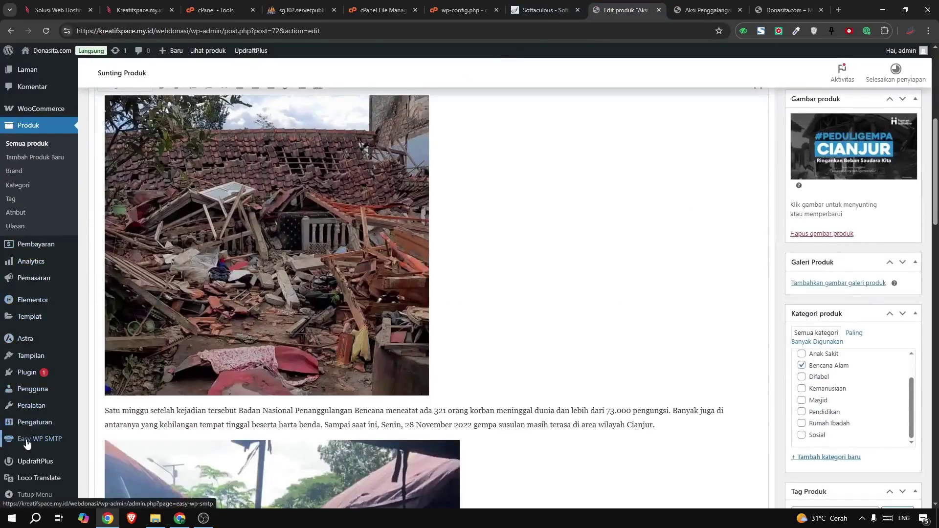
Look over Easy WP SMTP's Mailer Settings and Other SMTP host, port, encryption and login fields
{"action": "left_click", "coordinate": [53, 448]}
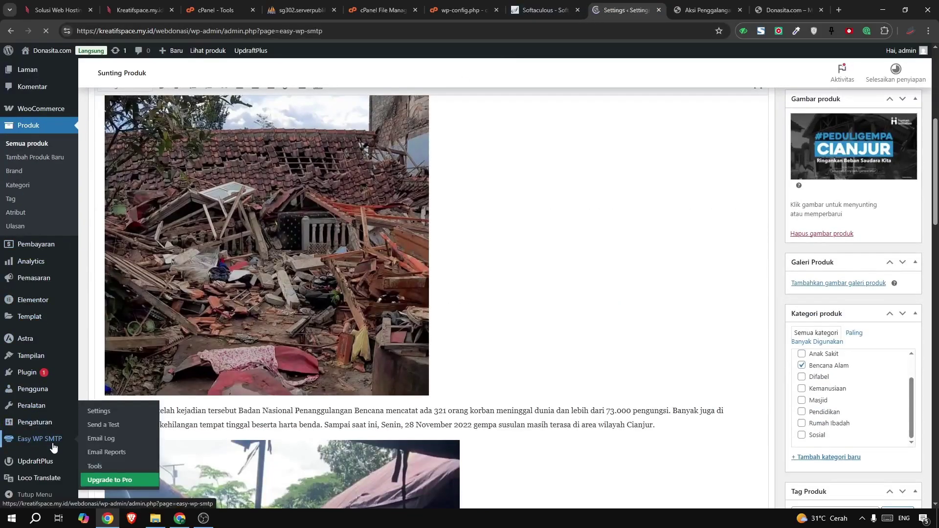
{"action": "scroll", "coordinate": [157, 274], "scroll_direction": "down", "scroll_amount": 14}
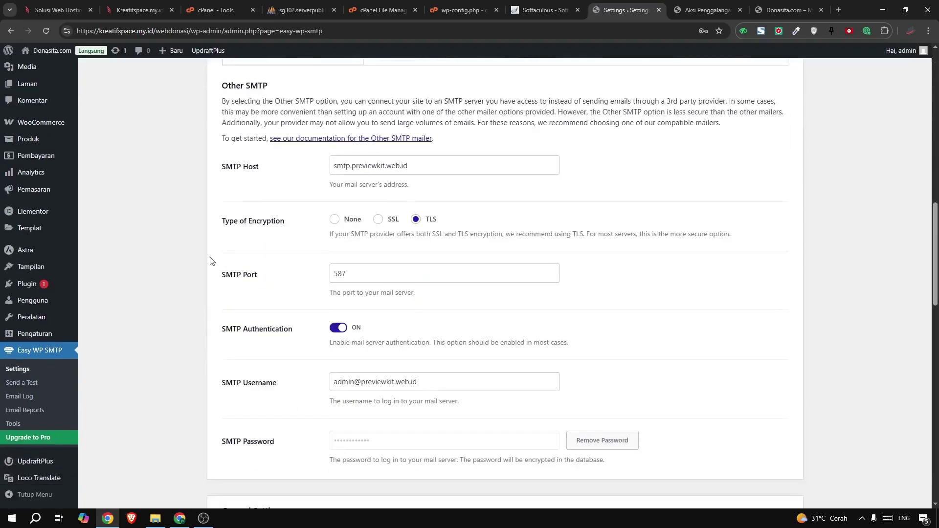
{"action": "scroll", "coordinate": [211, 260], "scroll_direction": "down", "scroll_amount": 7}
{"action": "scroll", "coordinate": [319, 159], "scroll_direction": "up", "scroll_amount": 3}
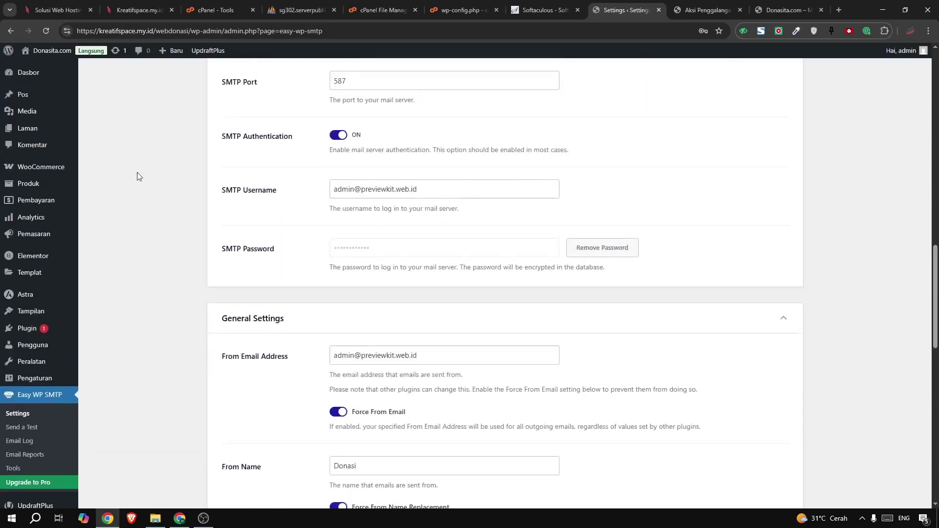
{"action": "scroll", "coordinate": [138, 176], "scroll_direction": "up", "scroll_amount": 15}
{"action": "scroll", "coordinate": [394, 147], "scroll_direction": "down", "scroll_amount": 5}
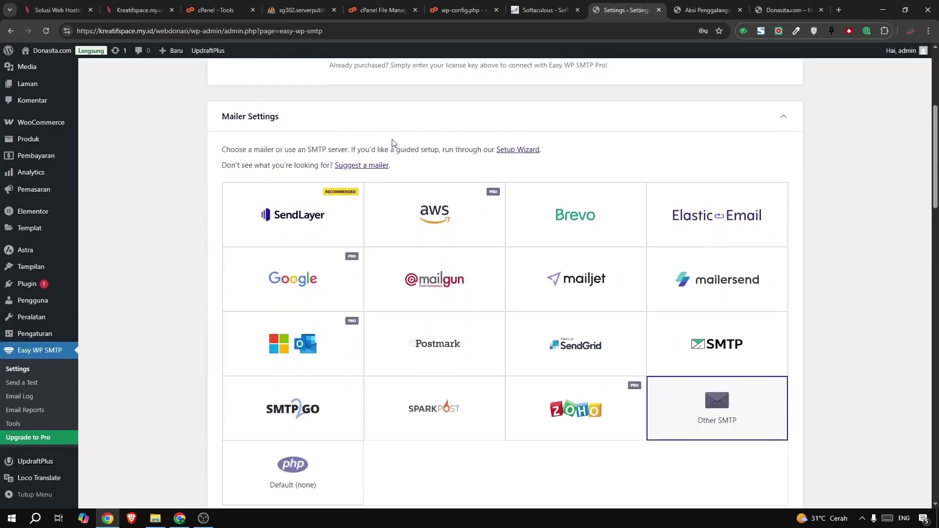
{"action": "scroll", "coordinate": [469, 215], "scroll_direction": "down", "scroll_amount": 4}
{"action": "scroll", "coordinate": [473, 208], "scroll_direction": "up", "scroll_amount": 4}
{"action": "scroll", "coordinate": [283, 77], "scroll_direction": "up", "scroll_amount": 1}
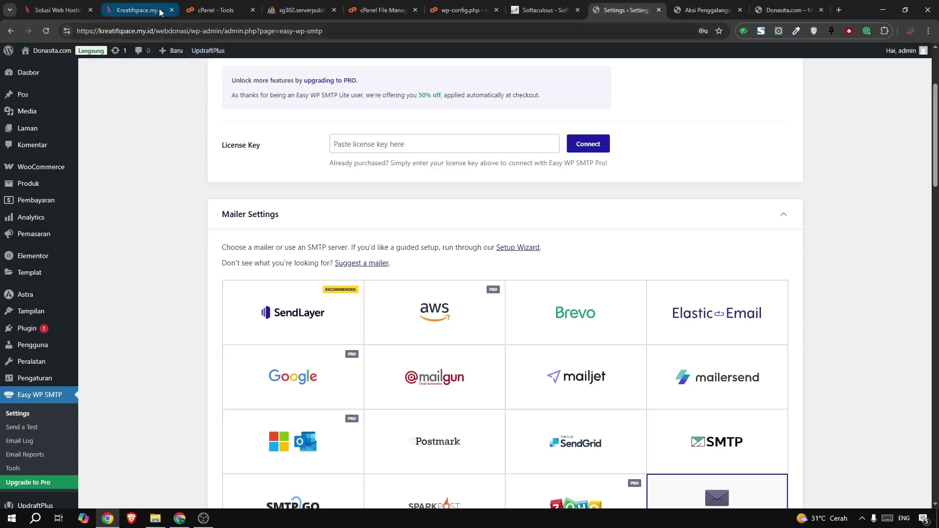
{"action": "left_click", "coordinate": [138, 10]}
Search cPanel tools for 'email' and open Email Accounts
{"action": "left_click", "coordinate": [224, 6]}
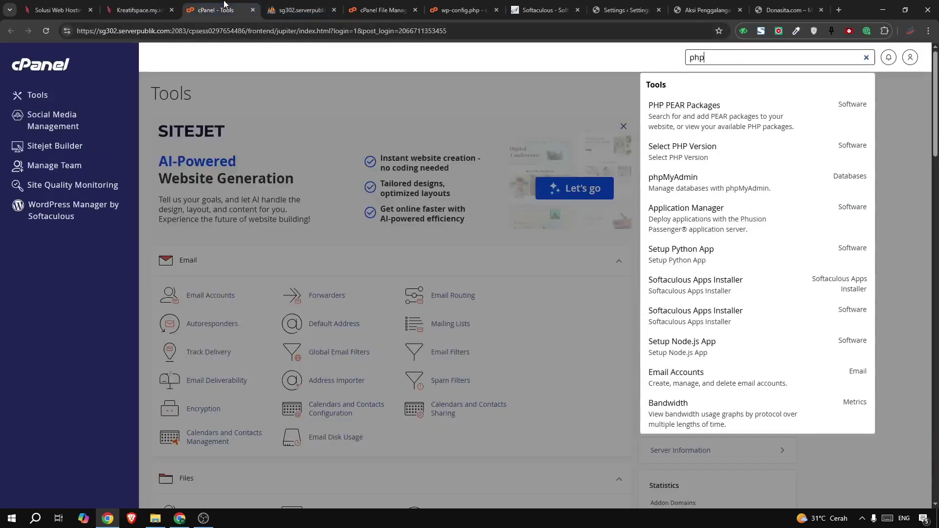
{"action": "left_click", "coordinate": [679, 61]}
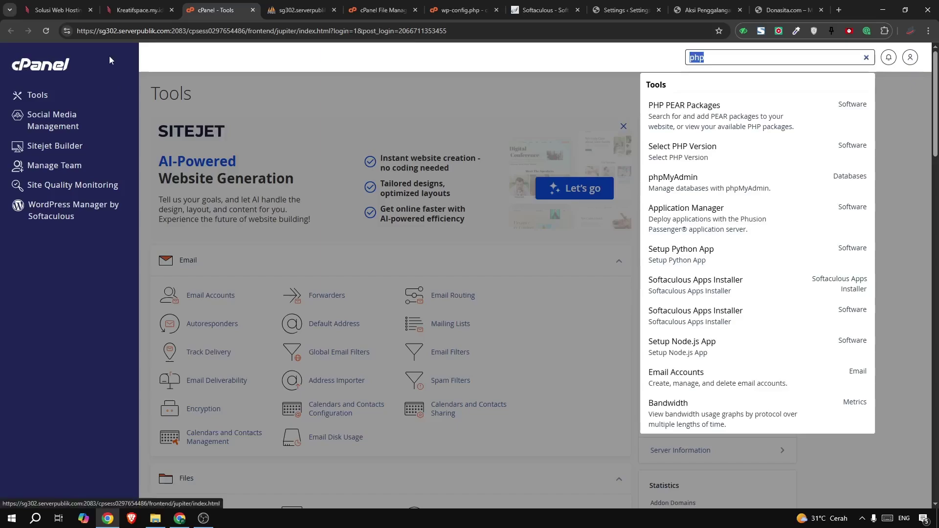
{"action": "type", "text": "email"}
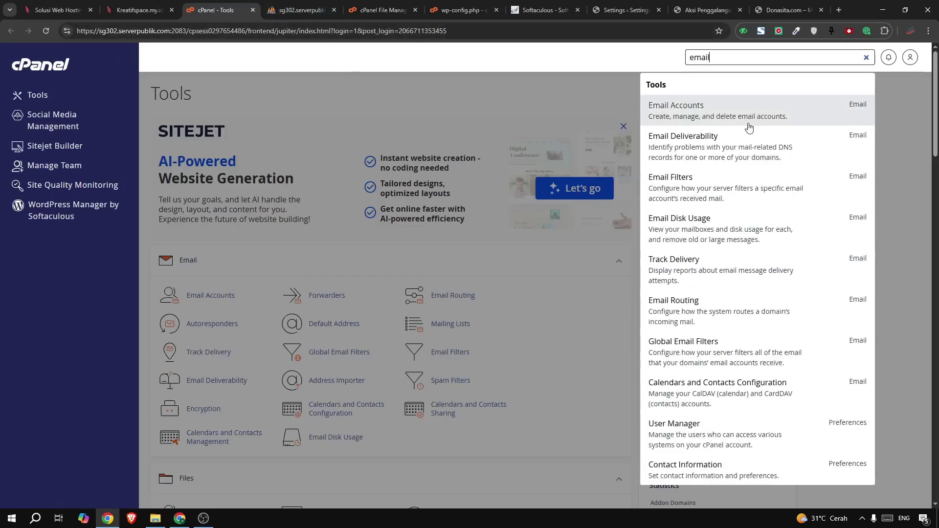
{"action": "left_click", "coordinate": [691, 110]}
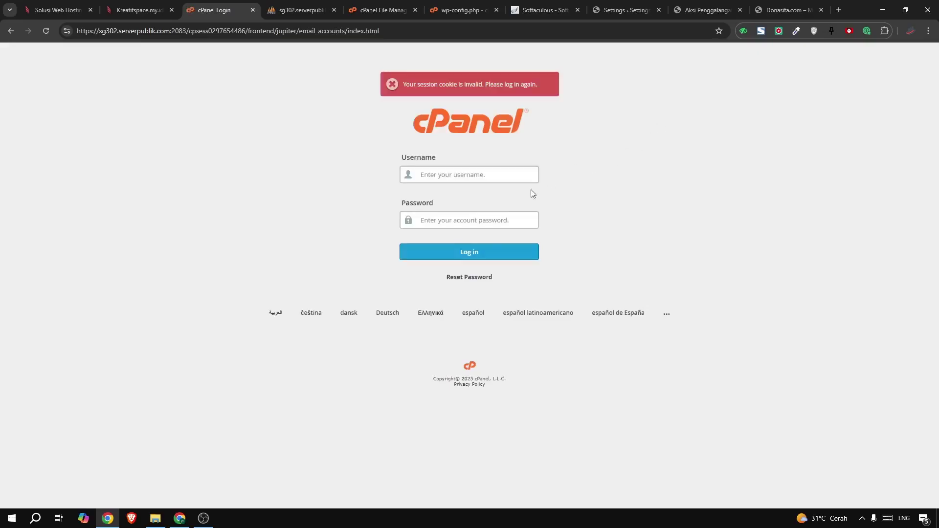
After the expired session, close the stale cPanel tabs and log in to cPanel from the client area
{"action": "left_click", "coordinate": [139, 10]}
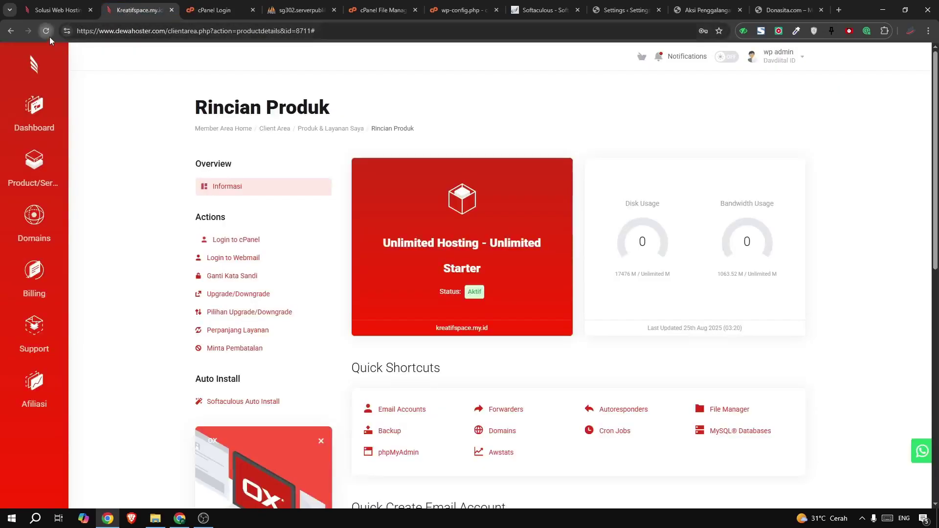
{"action": "left_click", "coordinate": [47, 32]}
{"action": "left_click", "coordinate": [252, 10]}
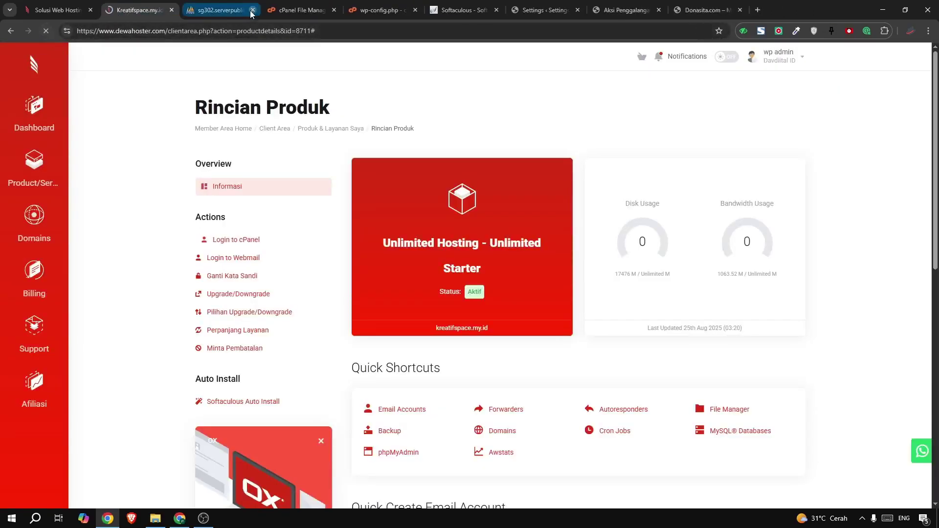
{"action": "left_click", "coordinate": [251, 10]}
{"action": "left_click", "coordinate": [250, 10]}
{"action": "left_click", "coordinate": [252, 9]}
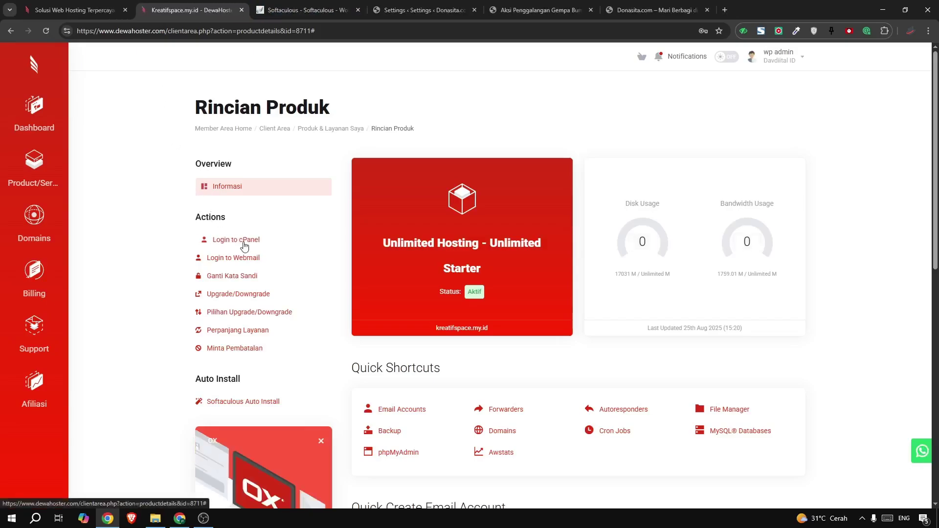
{"action": "left_click", "coordinate": [244, 240]}
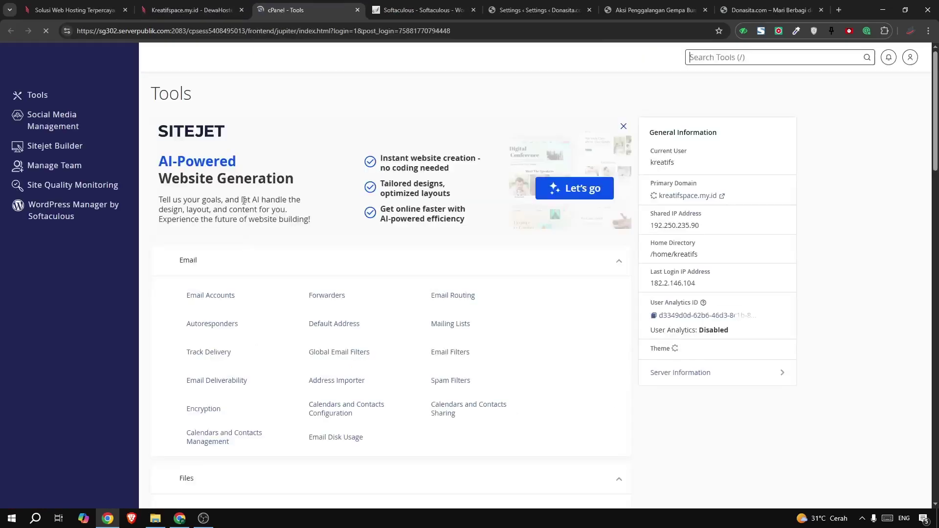
Search cPanel tools for 'mail' and open Email Accounts
{"action": "left_click", "coordinate": [802, 58]}
{"action": "type", "text": "ea"}
{"action": "key", "text": "BackSpace"}
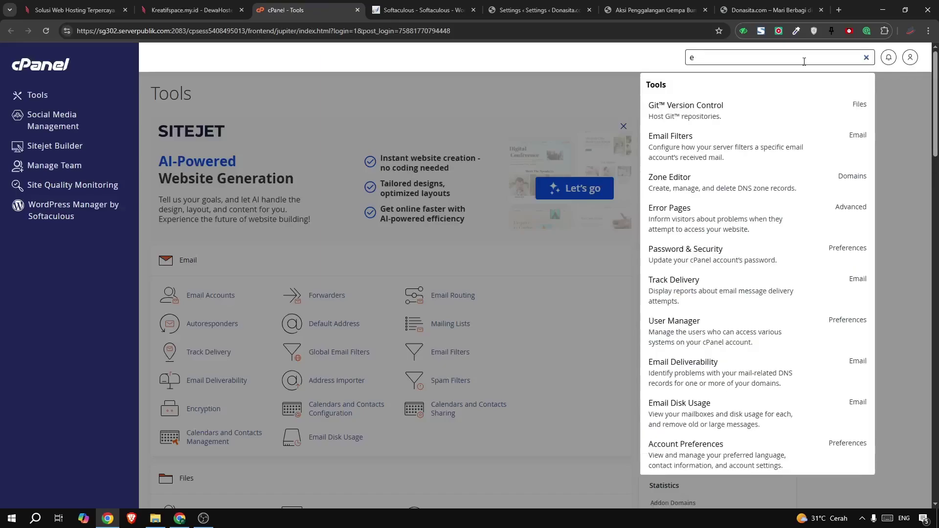
{"action": "type", "text": "mail"}
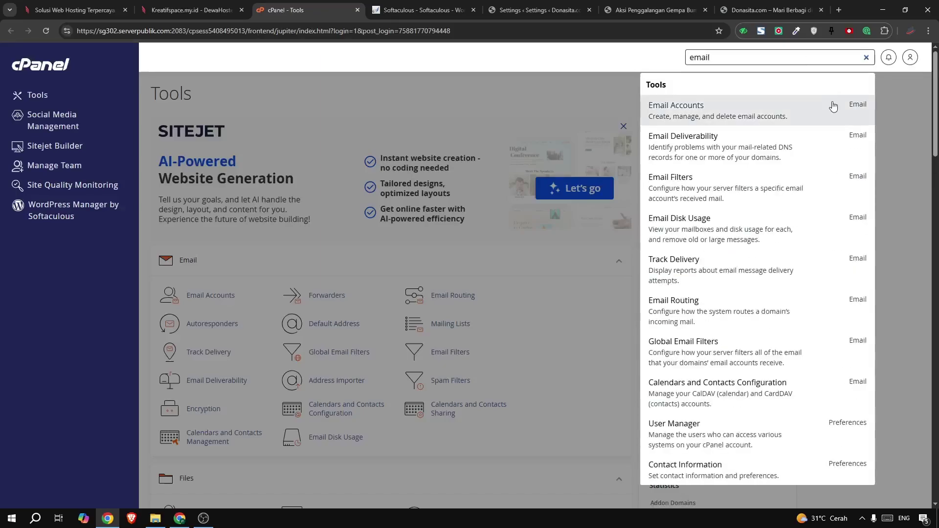
{"action": "left_click", "coordinate": [800, 109]}
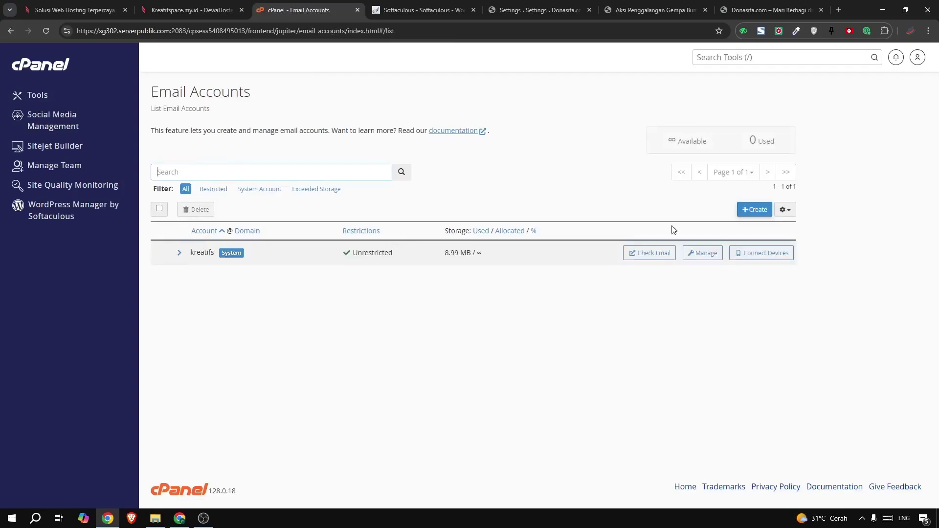
Fill in a new kreatifspace.my.id mailbox with a generated password, saving the password in Notepad
{"action": "left_click", "coordinate": [746, 212]}
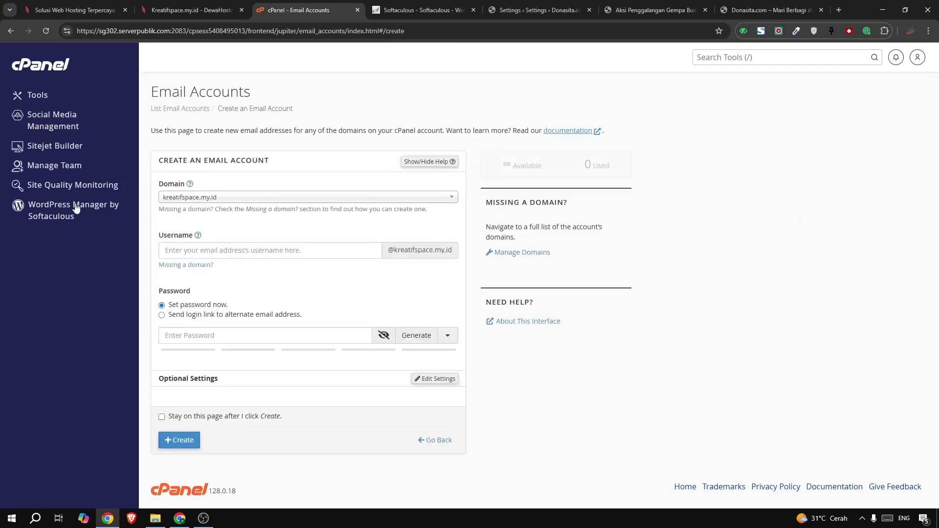
{"action": "left_click", "coordinate": [179, 200]}
{"action": "left_click", "coordinate": [172, 226]}
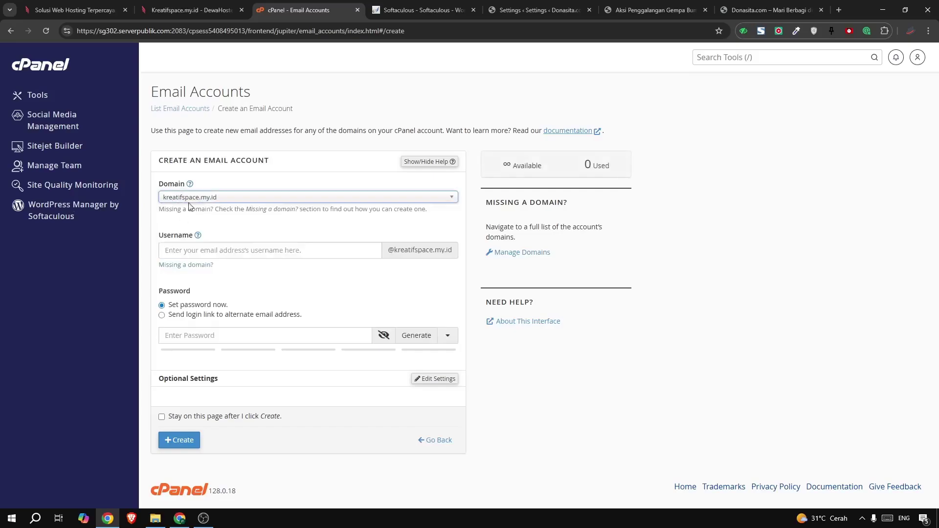
{"action": "left_click", "coordinate": [178, 250]}
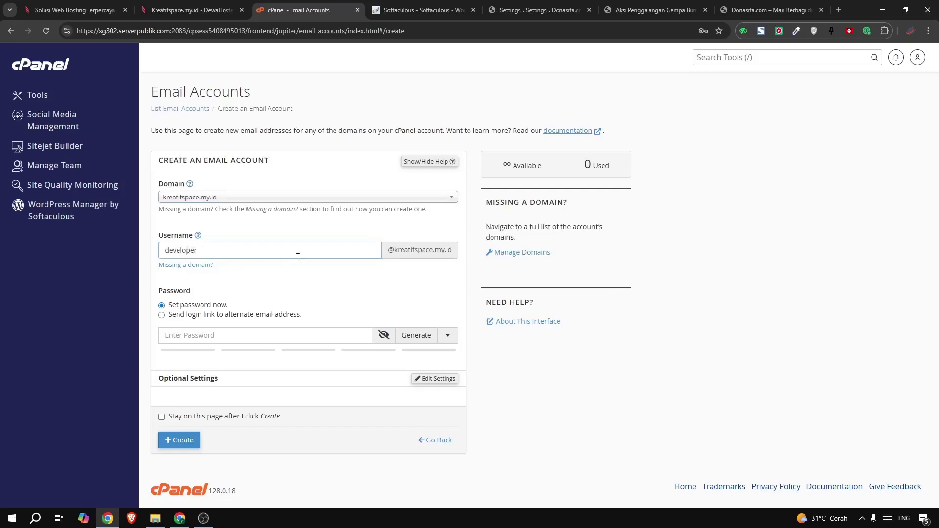
{"action": "left_click", "coordinate": [416, 335]}
{"action": "left_click_drag", "start_coordinate": [253, 342], "coordinate": [140, 344]}
{"action": "key", "text": "ctrl+c"}
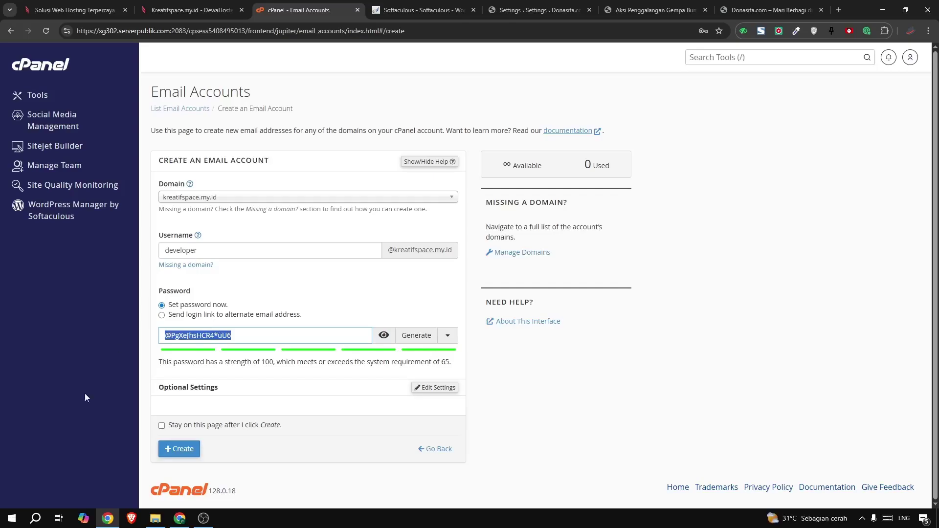
{"action": "left_click", "coordinate": [35, 518]}
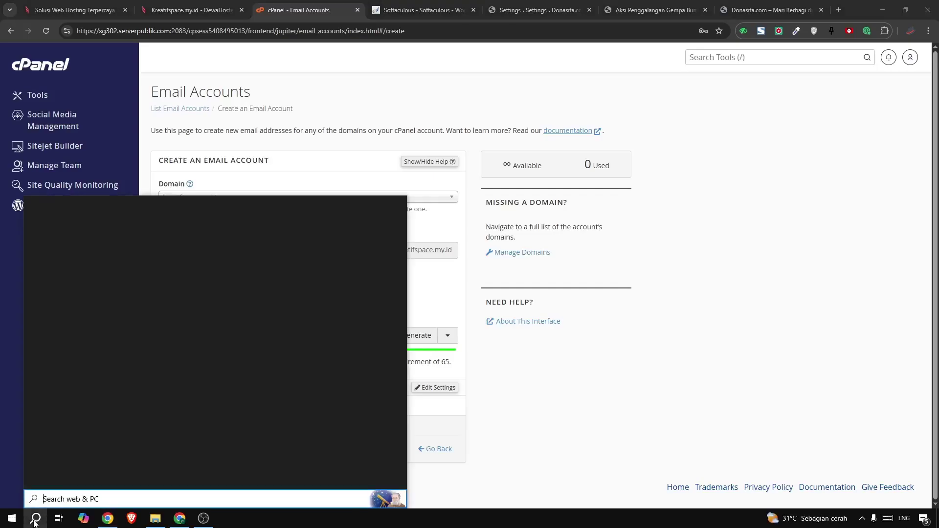
{"action": "type", "text": "ote"}
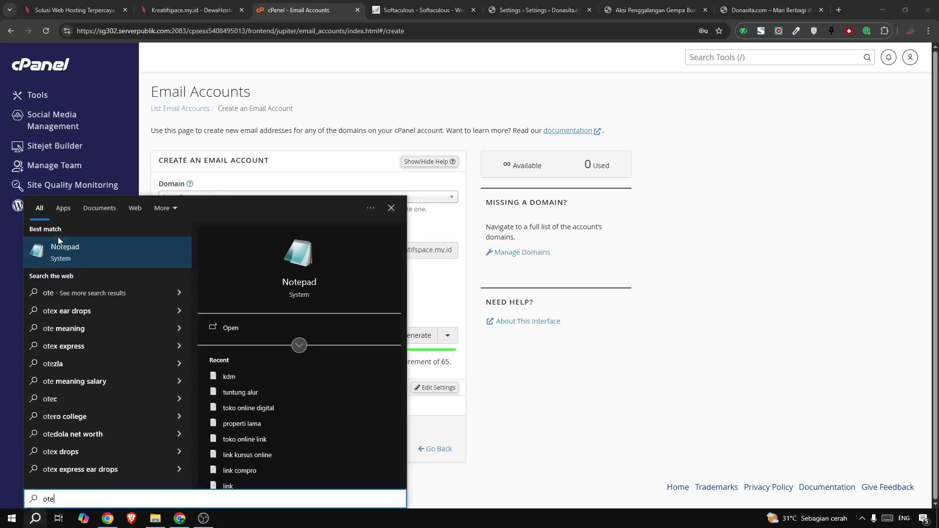
{"action": "key", "text": "Return"}
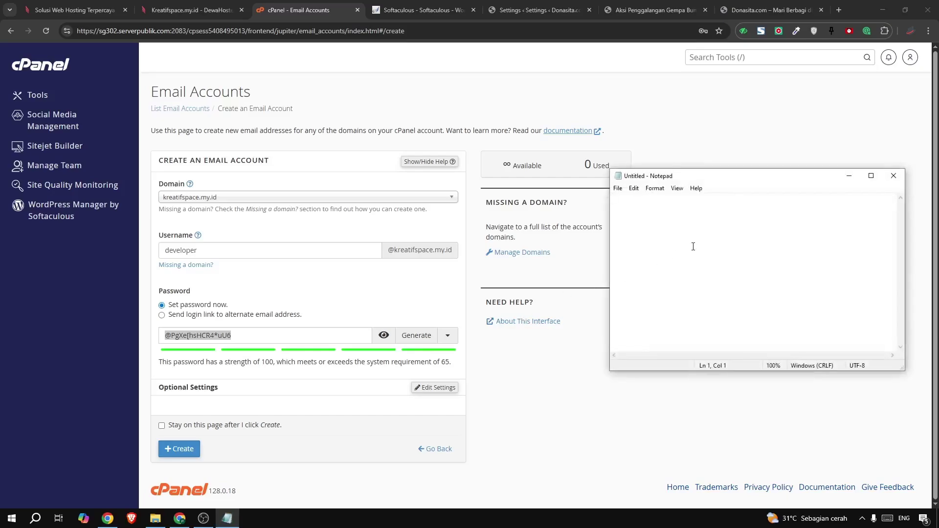
{"action": "key", "text": "ctrl+v"}
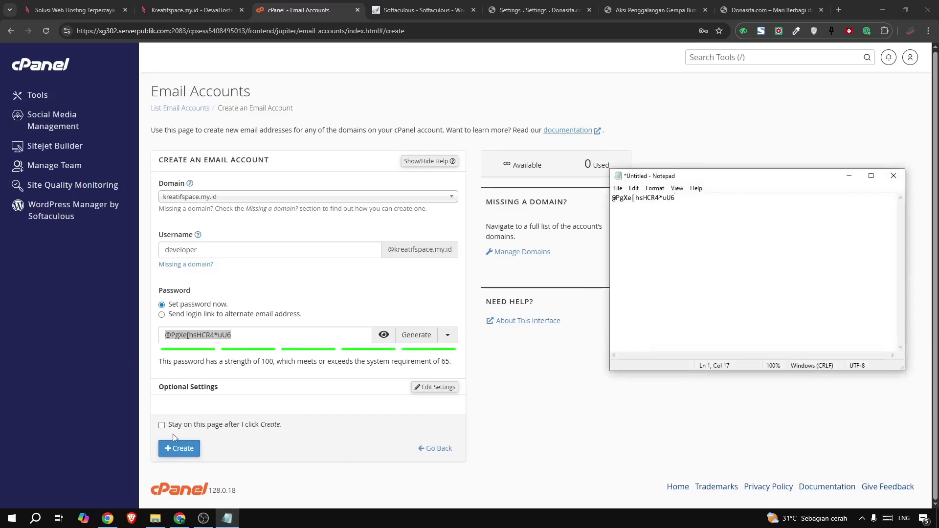
Create the email account and view its Mail Client Manual Settings
{"action": "left_click", "coordinate": [173, 447]}
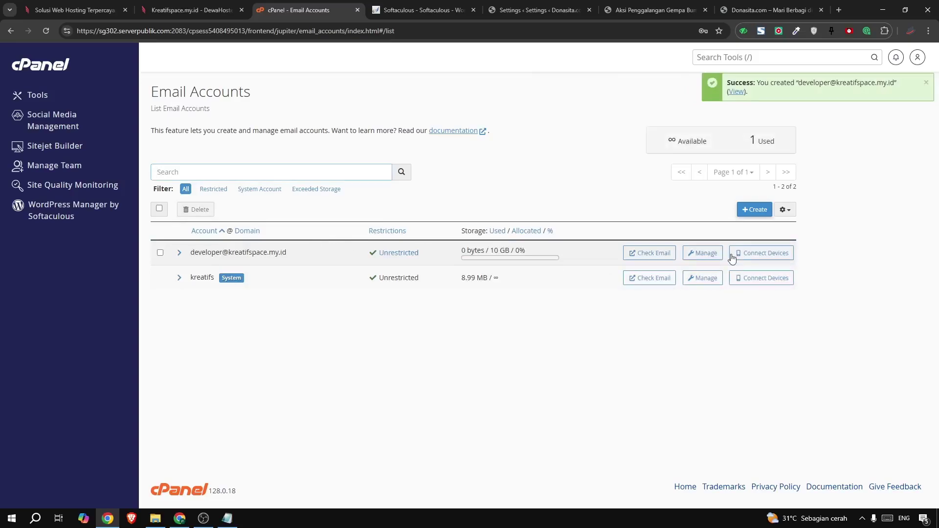
{"action": "left_click", "coordinate": [762, 252]}
{"action": "scroll", "coordinate": [320, 262], "scroll_direction": "down", "scroll_amount": 5}
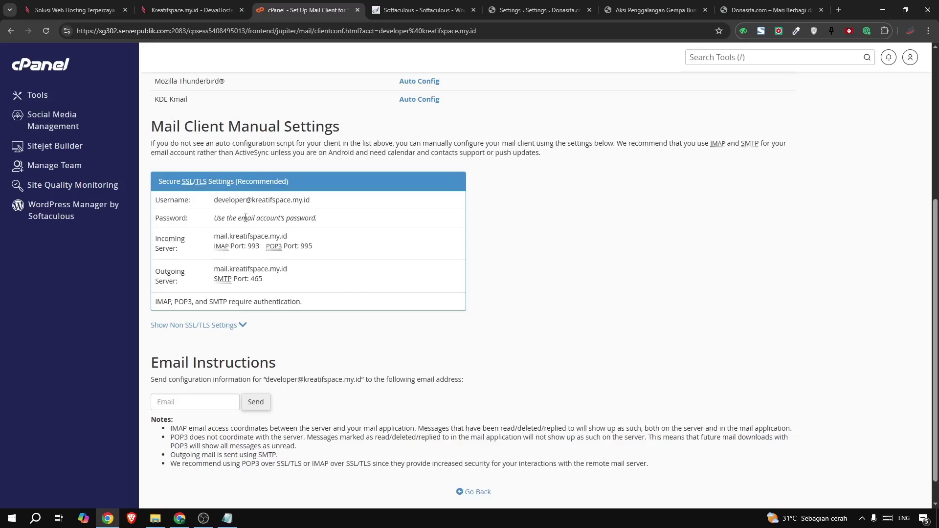
{"action": "left_click", "coordinate": [559, 11]}
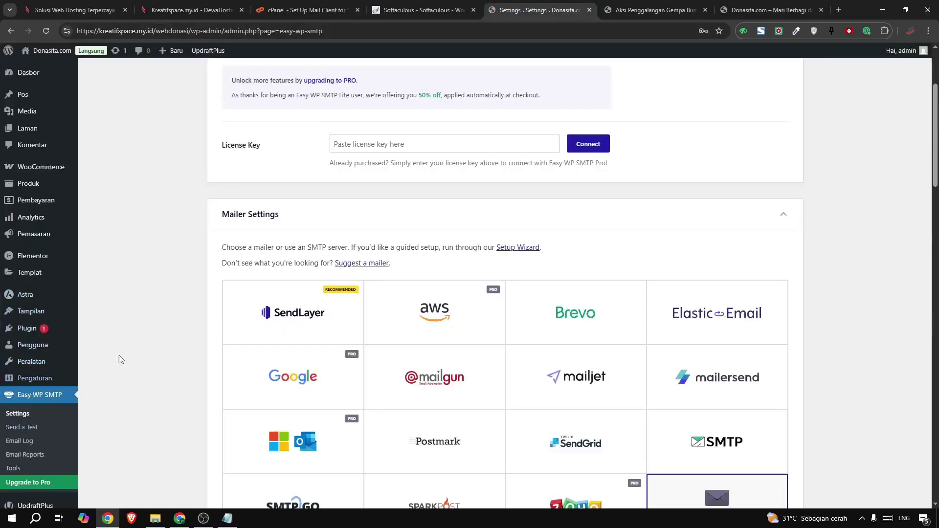
Expand Mailer Settings and review the current Other SMTP host, encryption and port
{"action": "scroll", "coordinate": [222, 313], "scroll_direction": "up", "scroll_amount": 2}
{"action": "scroll", "coordinate": [220, 288], "scroll_direction": "down", "scroll_amount": 4}
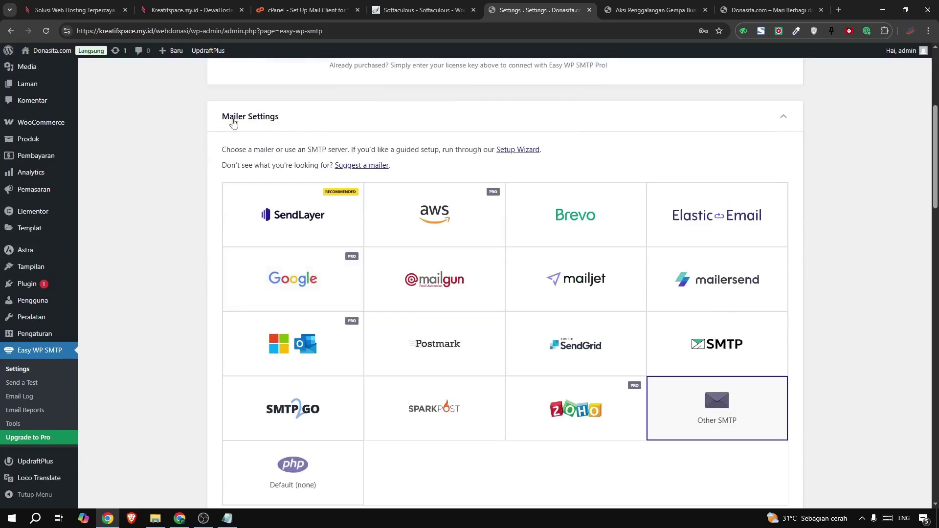
{"action": "left_click_drag", "start_coordinate": [221, 120], "coordinate": [287, 121]}
{"action": "scroll", "coordinate": [304, 186], "scroll_direction": "up", "scroll_amount": 1}
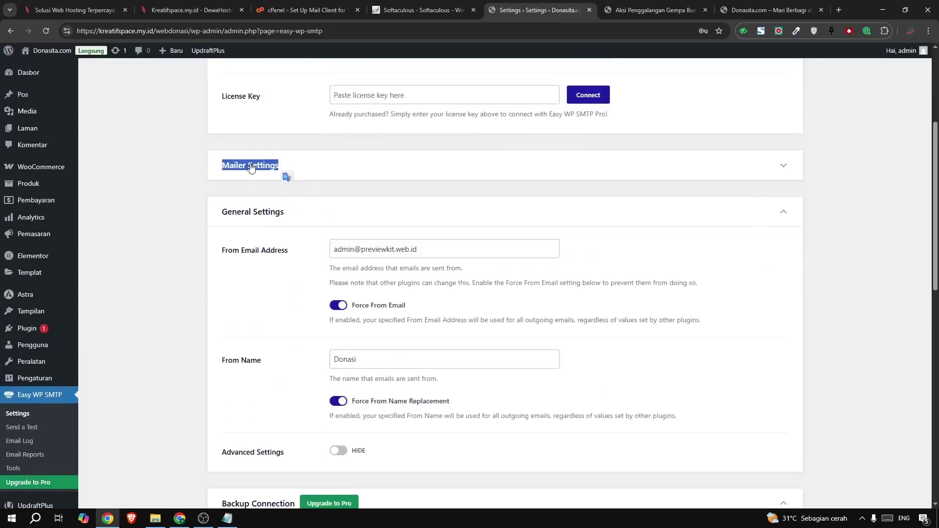
{"action": "left_click", "coordinate": [249, 164]}
{"action": "scroll", "coordinate": [637, 395], "scroll_direction": "down", "scroll_amount": 1}
{"action": "scroll", "coordinate": [638, 394], "scroll_direction": "down", "scroll_amount": 3}
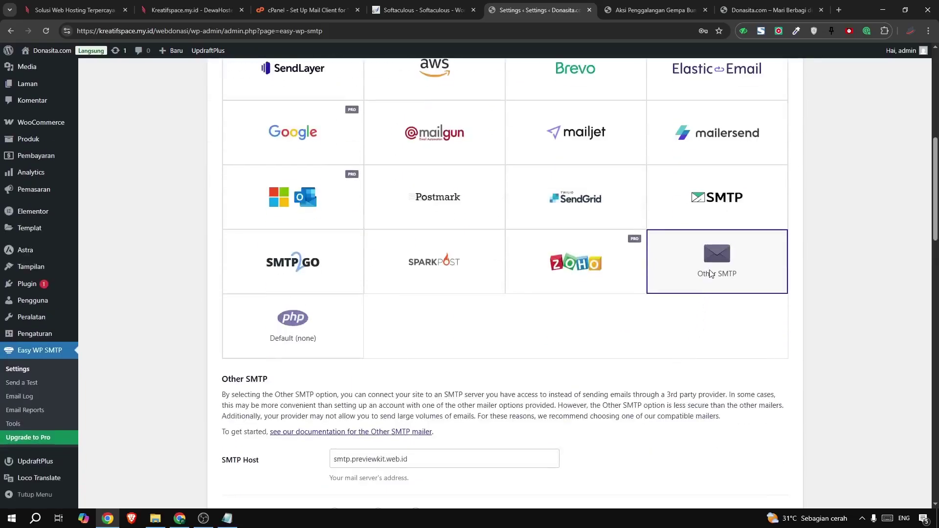
{"action": "scroll", "coordinate": [593, 279], "scroll_direction": "down", "scroll_amount": 4}
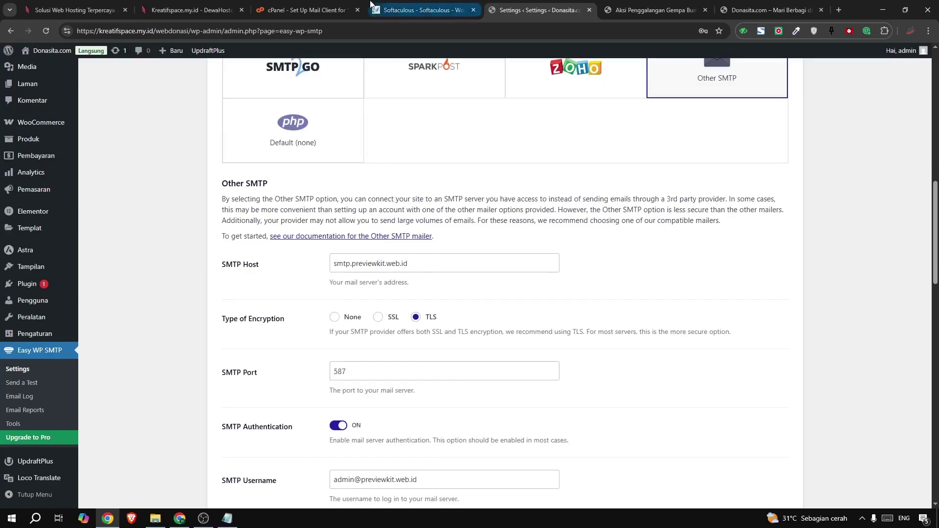
Copy the outgoing server address mail.kreatifspace.my.id from cPanel's mail client settings
{"action": "left_click", "coordinate": [425, 13]}
{"action": "left_click", "coordinate": [282, 14]}
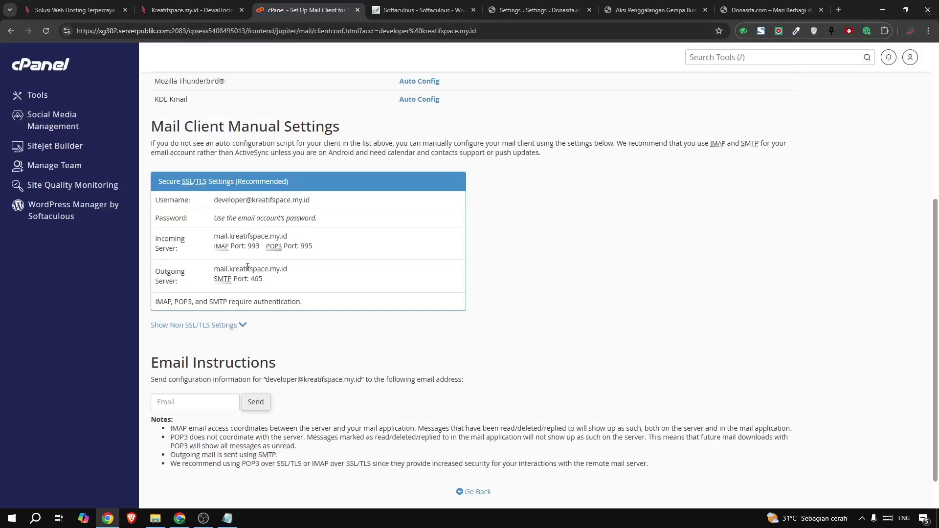
{"action": "left_click_drag", "start_coordinate": [216, 270], "coordinate": [285, 270]}
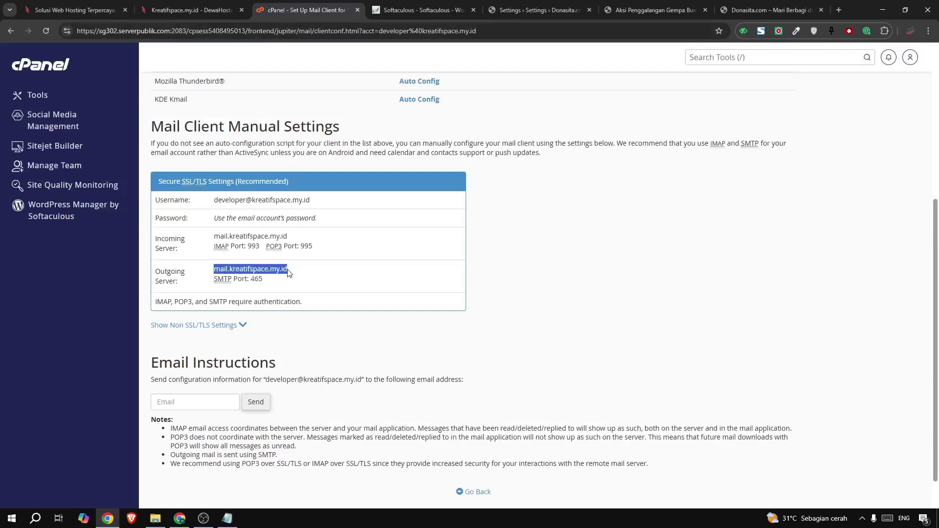
{"action": "right_click", "coordinate": [289, 272]}
{"action": "left_click", "coordinate": [322, 282]}
Replace the SMTP Host with mail.kreatifspace.my.id
{"action": "left_click", "coordinate": [538, 11]}
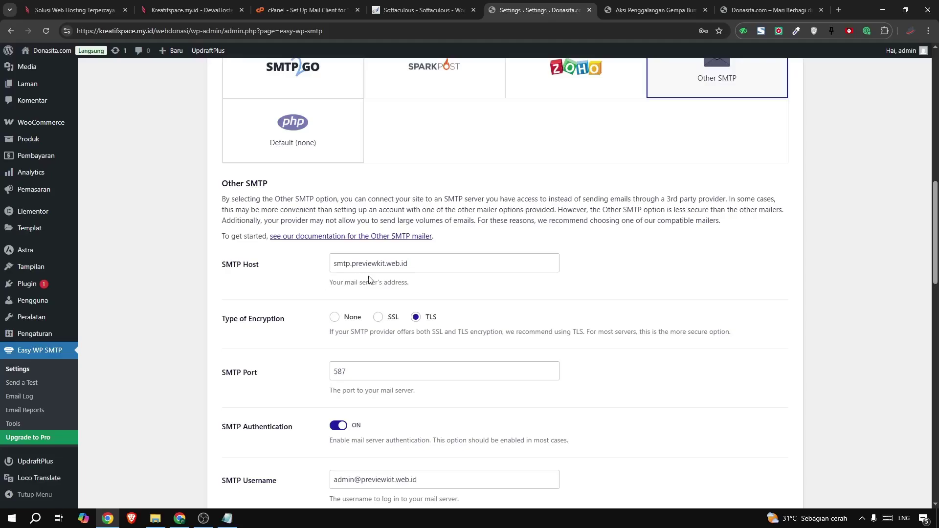
{"action": "triple_click", "coordinate": [369, 263]}
{"action": "key", "text": "ctrl+v"}
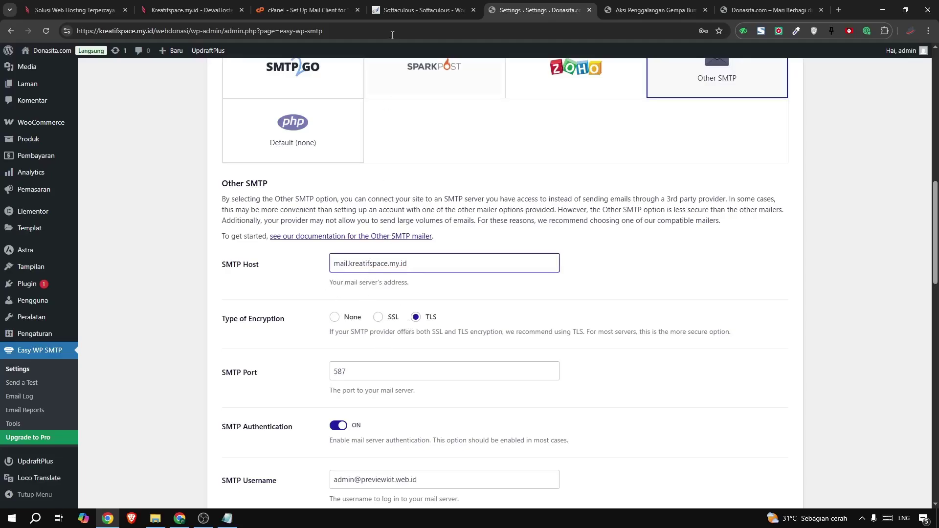
{"action": "left_click", "coordinate": [295, 6]}
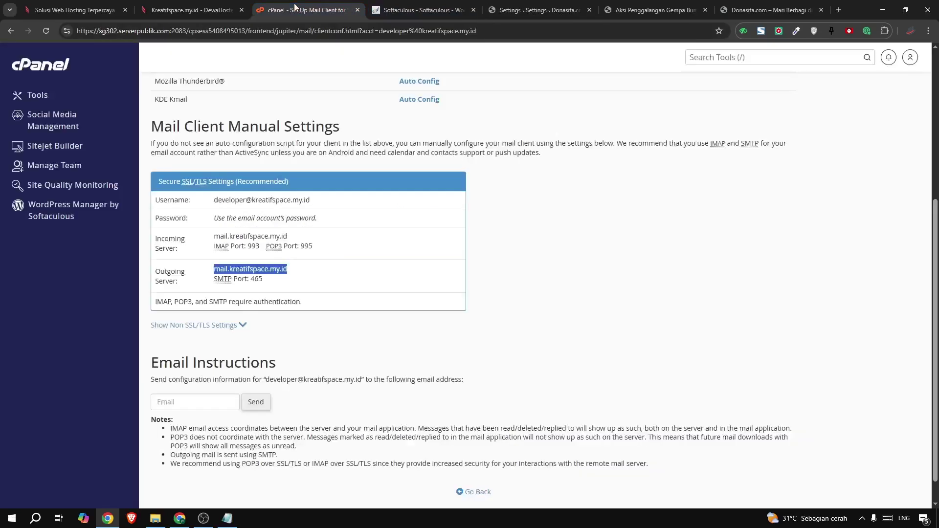
{"action": "left_click", "coordinate": [336, 252]}
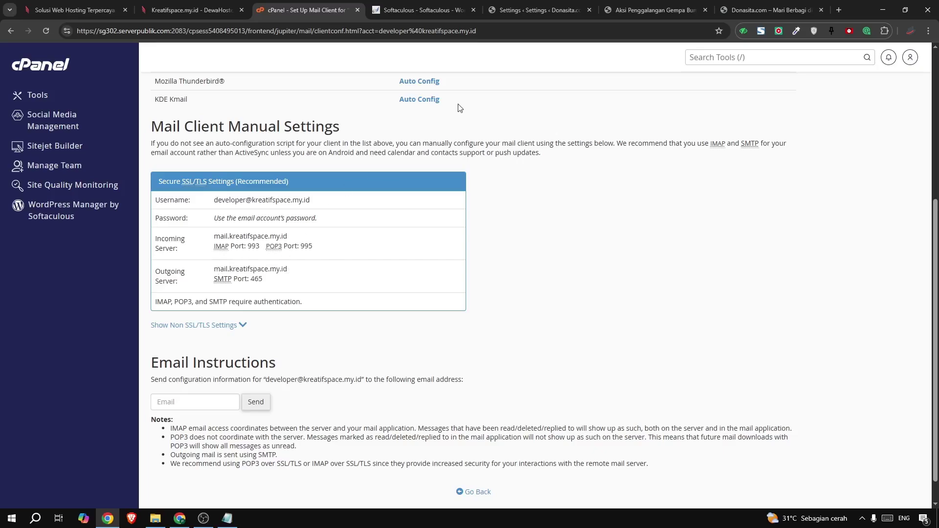
Choose SSL encryption and confirm port 465 against cPanel's settings
{"action": "left_click", "coordinate": [527, 14]}
{"action": "left_click", "coordinate": [378, 317]}
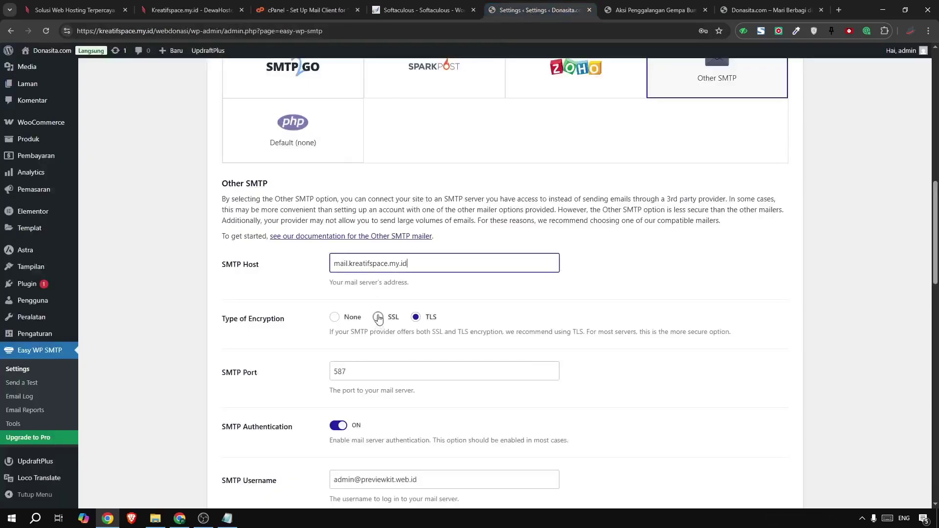
{"action": "left_click_drag", "start_coordinate": [364, 370], "coordinate": [308, 375]}
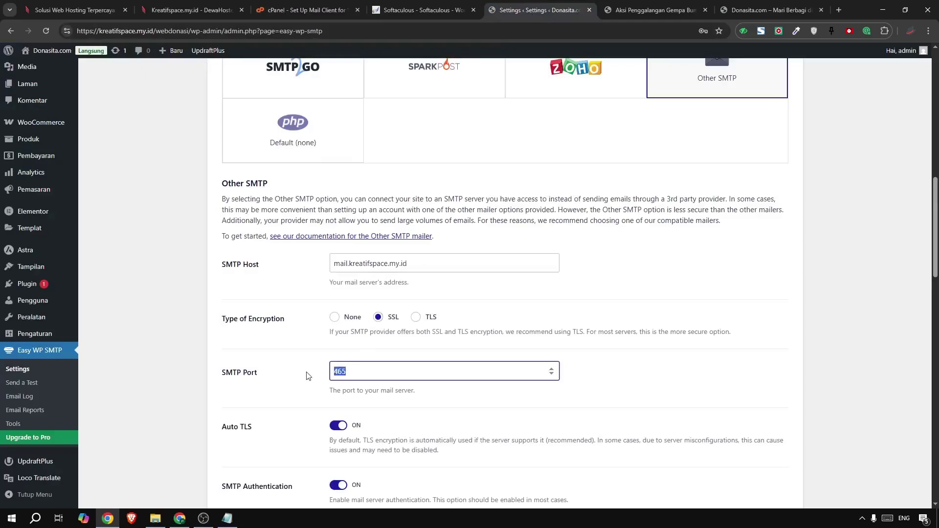
{"action": "left_click", "coordinate": [306, 10]}
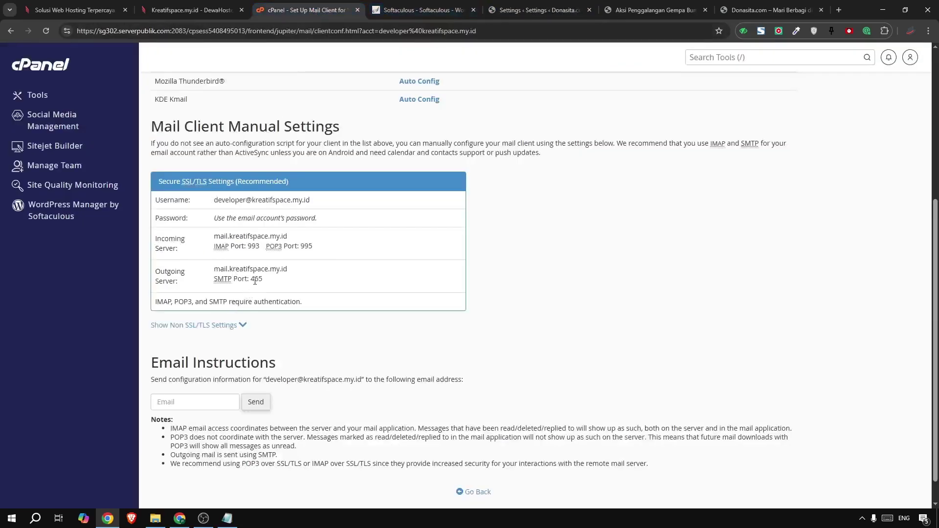
{"action": "left_click_drag", "start_coordinate": [254, 281], "coordinate": [266, 280]}
Copy the new mail account's username from cPanel's mail client settings
{"action": "left_click_drag", "start_coordinate": [214, 202], "coordinate": [316, 197]}
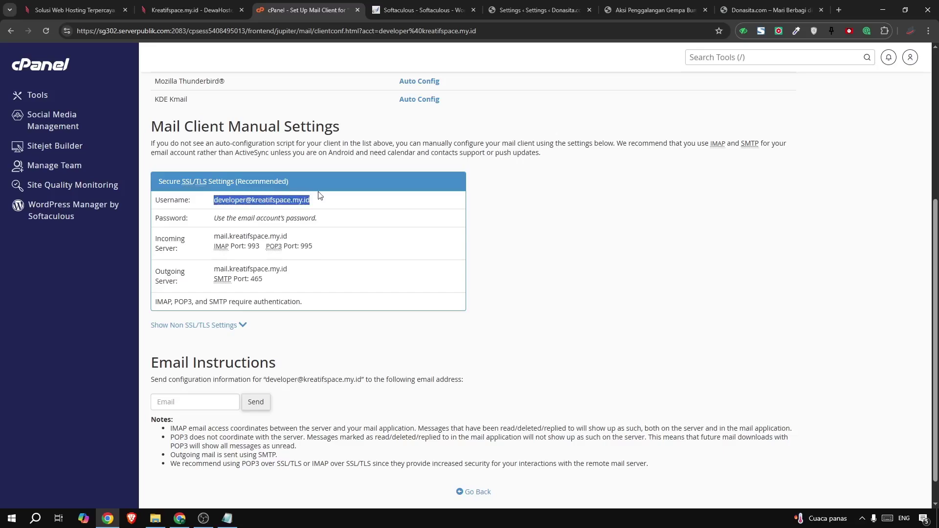
{"action": "right_click", "coordinate": [286, 200]}
{"action": "left_click", "coordinate": [323, 217]}
{"action": "left_click", "coordinate": [506, 17]}
Set both SMTP Username and From Email Address to the new cPanel mail account
{"action": "scroll", "coordinate": [228, 299], "scroll_direction": "down", "scroll_amount": 5}
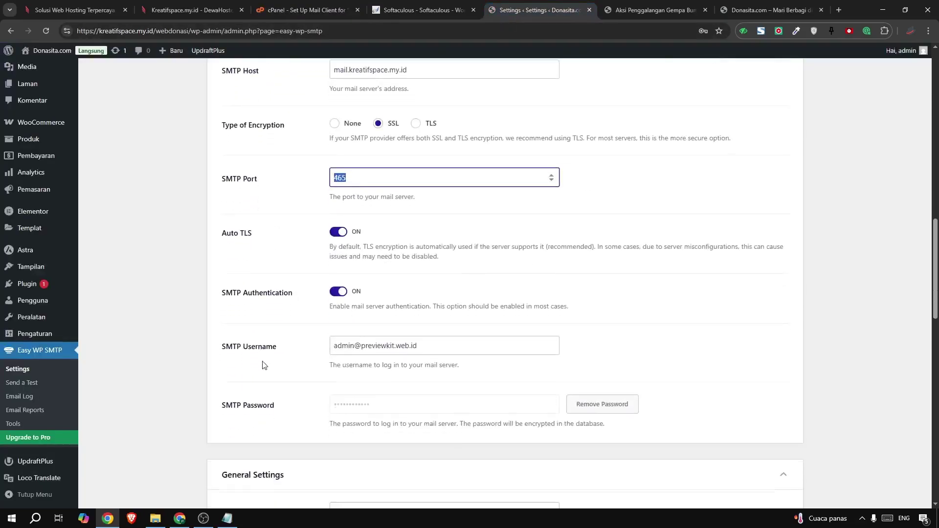
{"action": "left_click", "coordinate": [363, 296]}
{"action": "key", "text": "ctrl+a"}
{"action": "key", "text": "ctrl+v"}
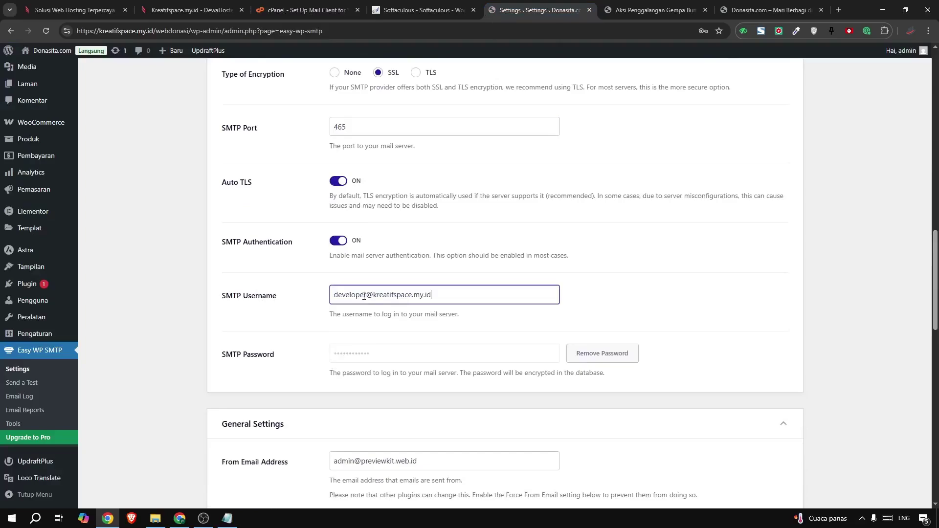
{"action": "scroll", "coordinate": [268, 329], "scroll_direction": "down", "scroll_amount": 3}
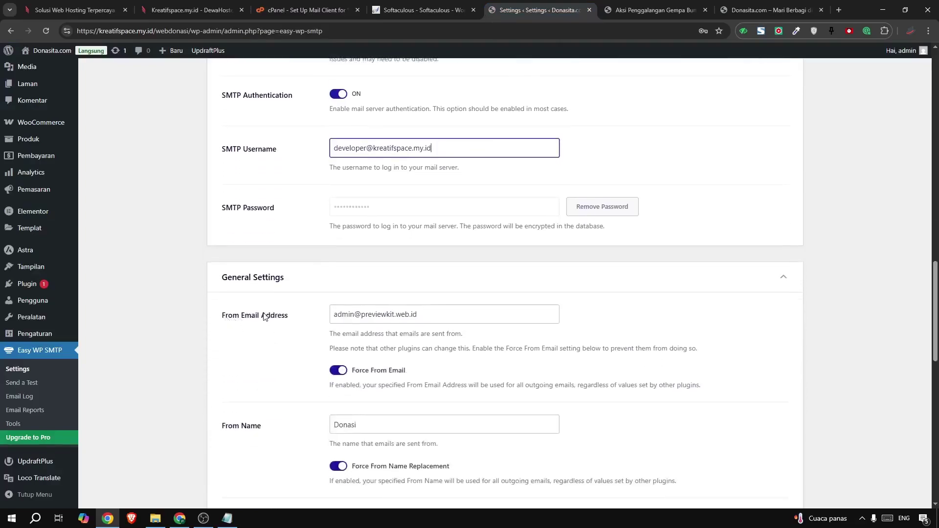
{"action": "left_click", "coordinate": [395, 317]}
{"action": "key", "text": "ctrl+a"}
{"action": "key", "text": "ctrl+v"}
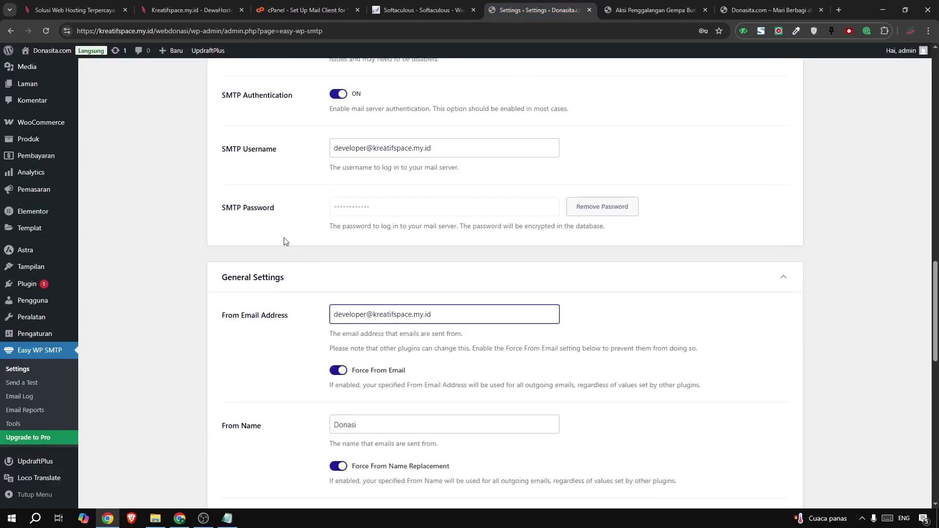
Enter the new account's password from Notepad into the SMTP Password field
{"action": "left_click", "coordinate": [589, 207]}
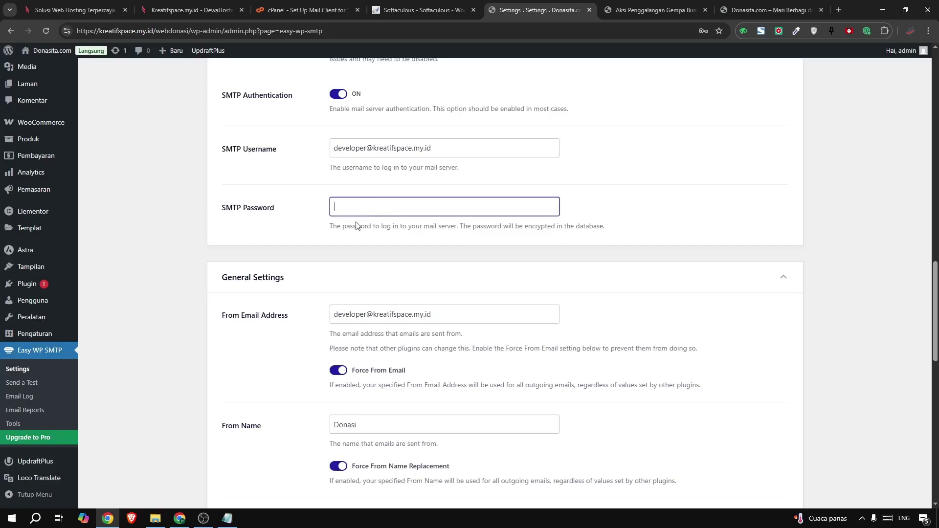
{"action": "left_click", "coordinate": [227, 517]}
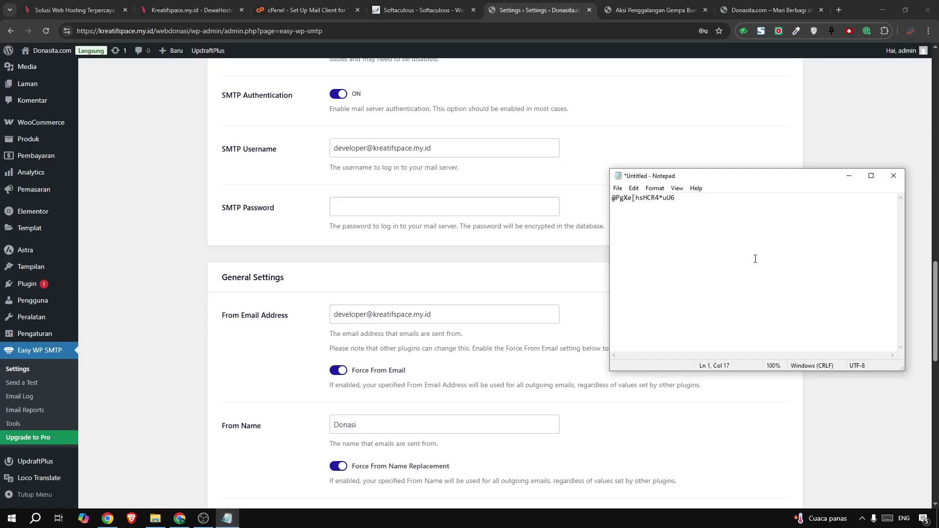
{"action": "key", "text": "ctrl+a"}
{"action": "key", "text": "ctrl+c"}
{"action": "left_click", "coordinate": [418, 214]}
{"action": "key", "text": "ctrl+v"}
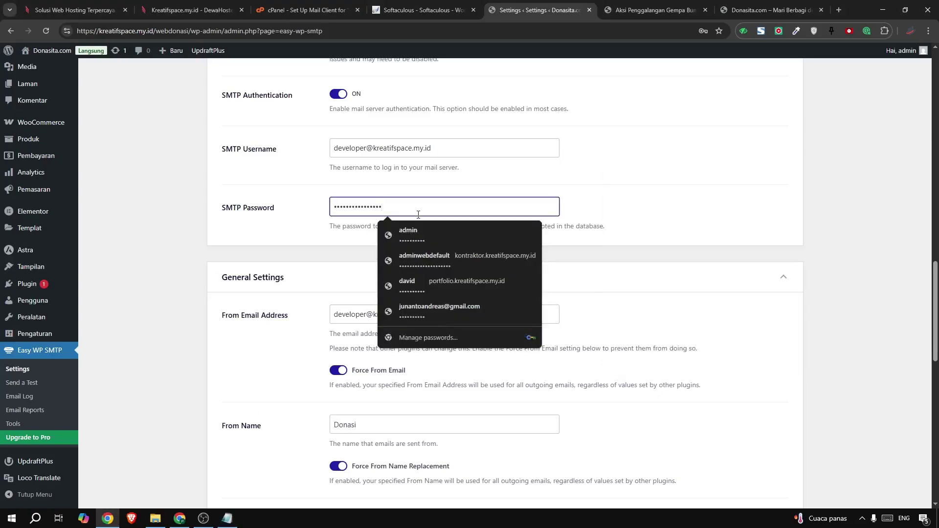
{"action": "left_click", "coordinate": [659, 201]}
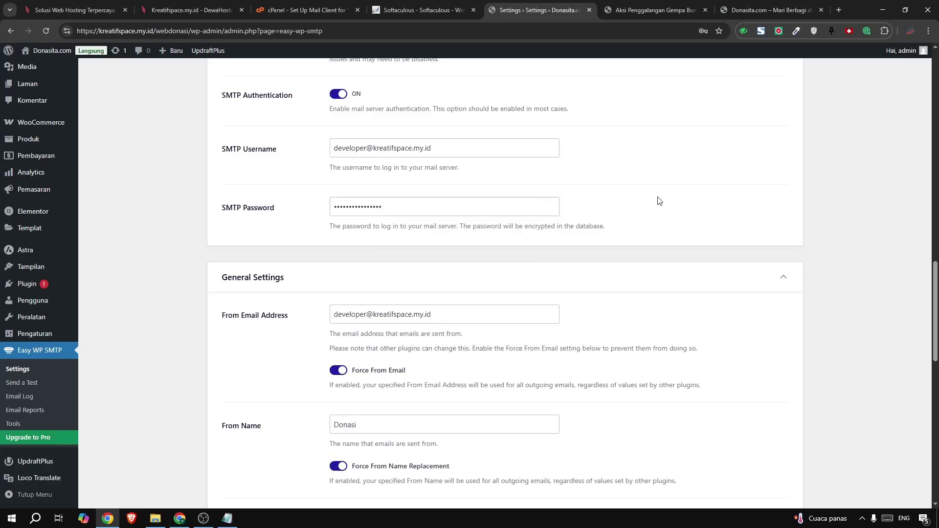
{"action": "left_click", "coordinate": [474, 203]}
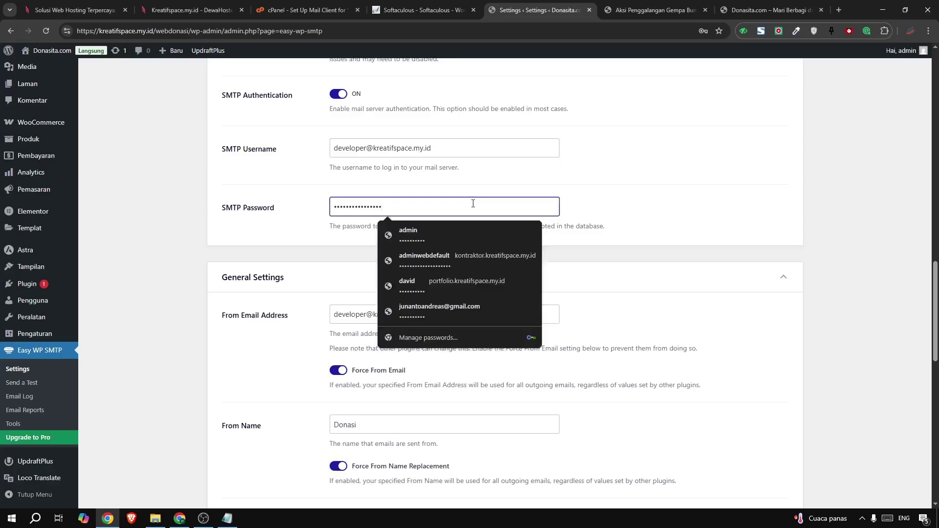
{"action": "left_click", "coordinate": [685, 184]}
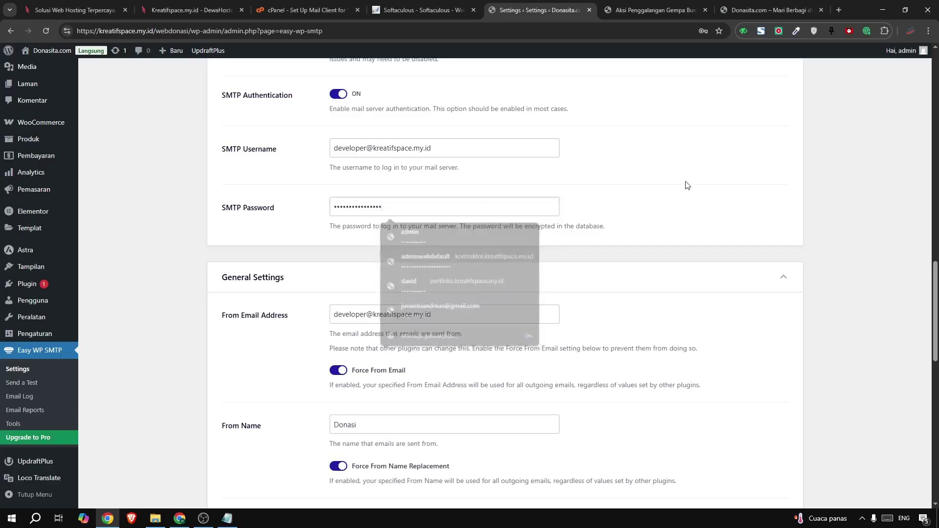
Keep From Name as Donasi and save the Easy WP SMTP settings
{"action": "scroll", "coordinate": [685, 184], "scroll_direction": "down", "scroll_amount": 5}
{"action": "scroll", "coordinate": [530, 209], "scroll_direction": "up", "scroll_amount": 2}
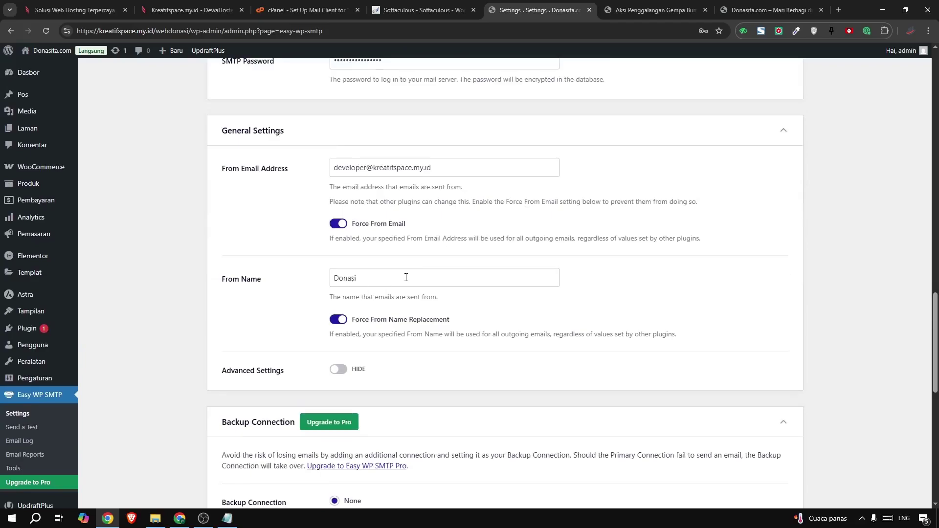
{"action": "left_click_drag", "start_coordinate": [463, 277], "coordinate": [313, 279]}
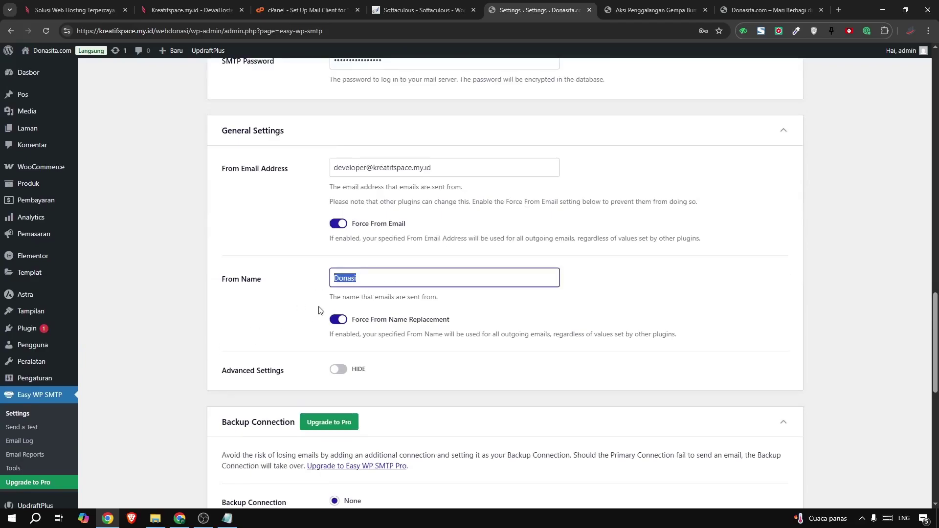
{"action": "scroll", "coordinate": [320, 308], "scroll_direction": "down", "scroll_amount": 5}
{"action": "left_click", "coordinate": [246, 319]}
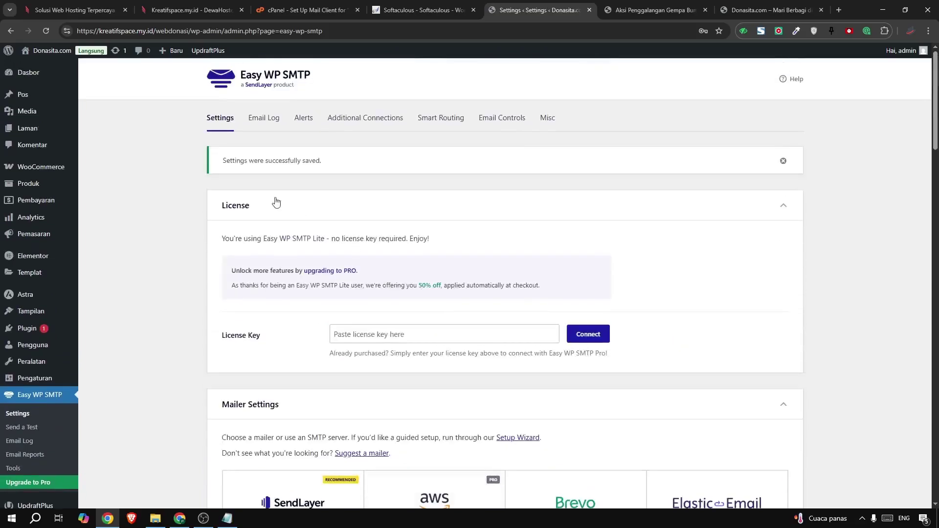
{"action": "left_click_drag", "start_coordinate": [227, 160], "coordinate": [379, 175]}
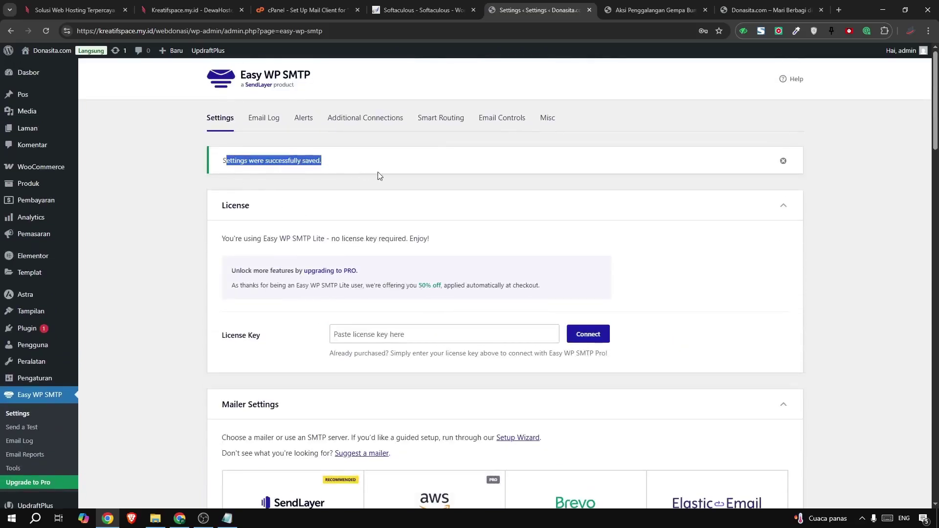
Send an Easy WP SMTP test email to the new cPanel mail account address
{"action": "left_click", "coordinate": [22, 427]}
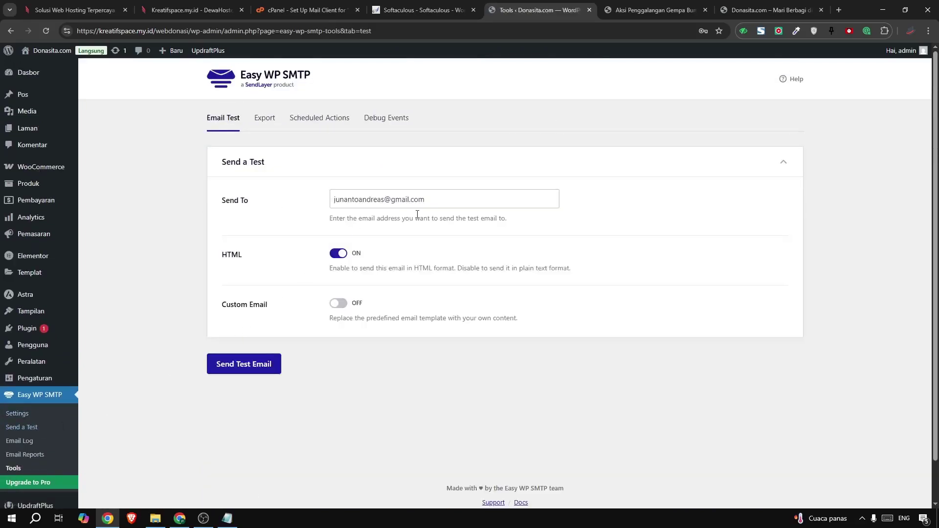
{"action": "left_click_drag", "start_coordinate": [436, 199], "coordinate": [192, 186]}
{"action": "type", "text": "dv"}
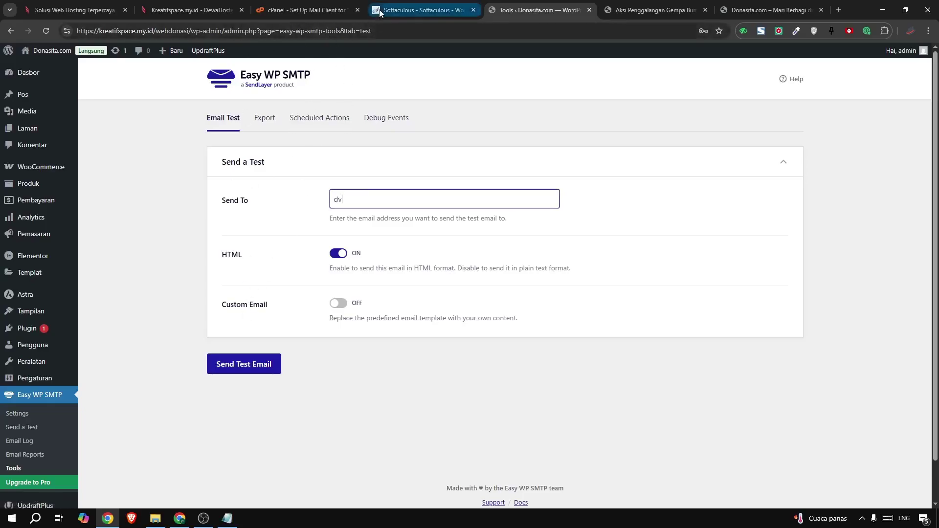
{"action": "left_click", "coordinate": [294, 10]}
{"action": "key", "text": "ctrl+c"}
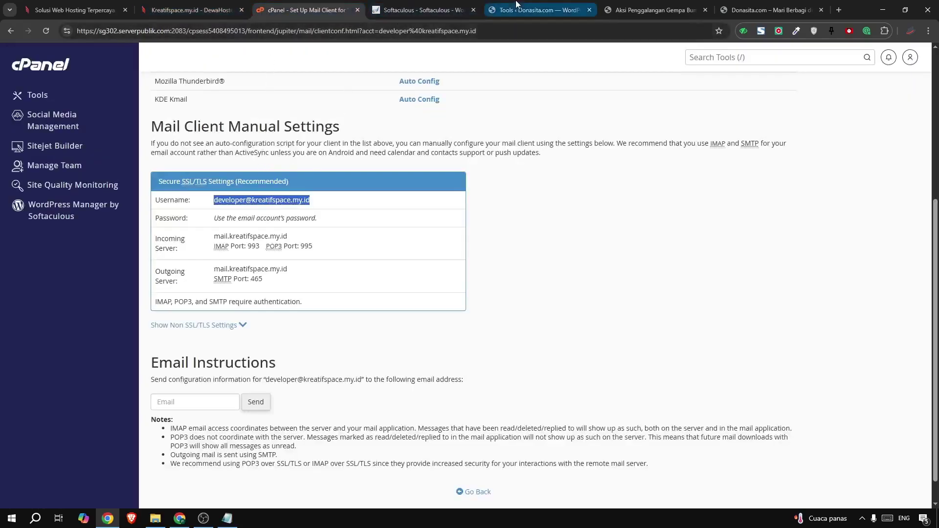
{"action": "left_click", "coordinate": [538, 10]}
{"action": "triple_click", "coordinate": [414, 199]}
{"action": "key", "text": "ctrl+v"}
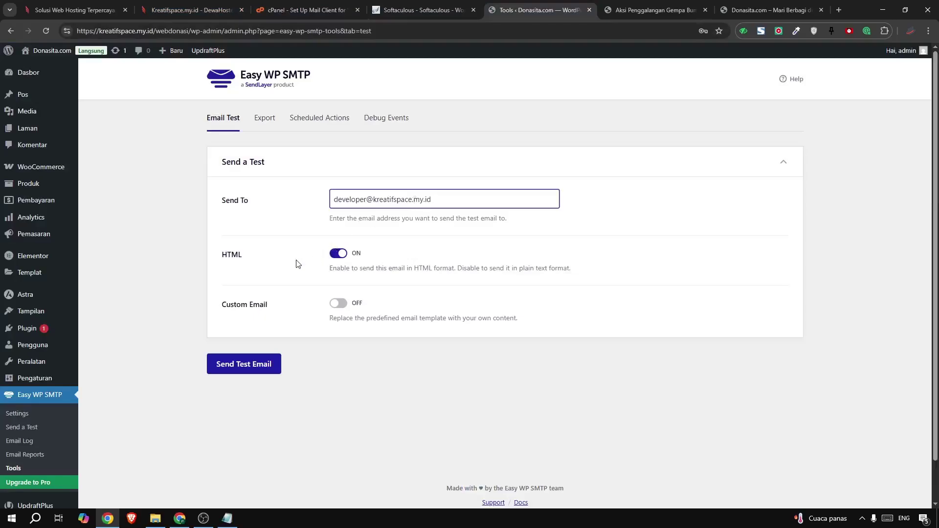
{"action": "left_click", "coordinate": [232, 365]}
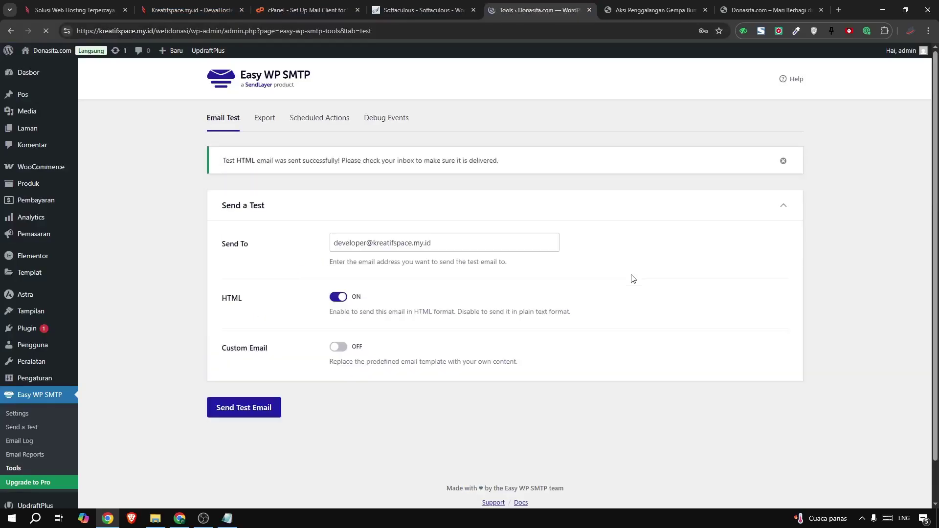
{"action": "left_click_drag", "start_coordinate": [221, 162], "coordinate": [538, 168]}
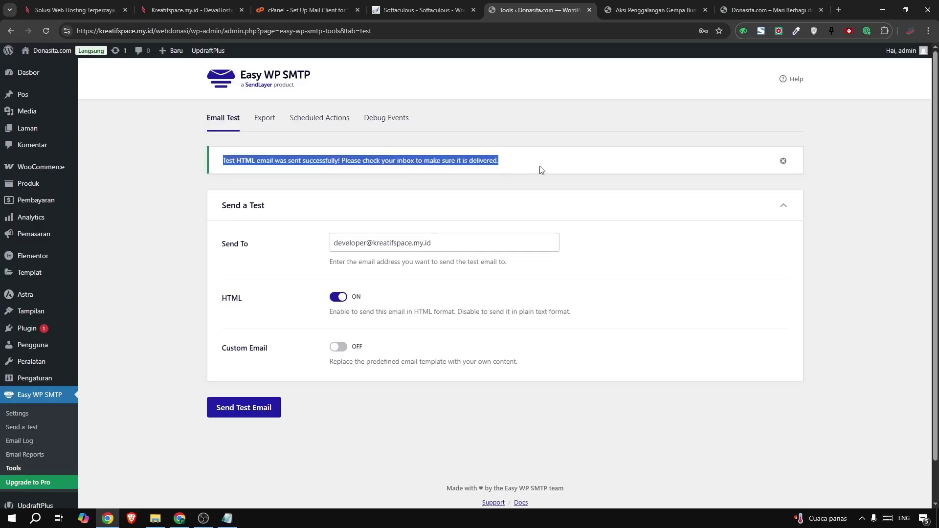
{"action": "left_click", "coordinate": [315, 8]}
Open webmail for the site's mail account from cPanel Email Accounts
{"action": "left_click", "coordinate": [9, 31]}
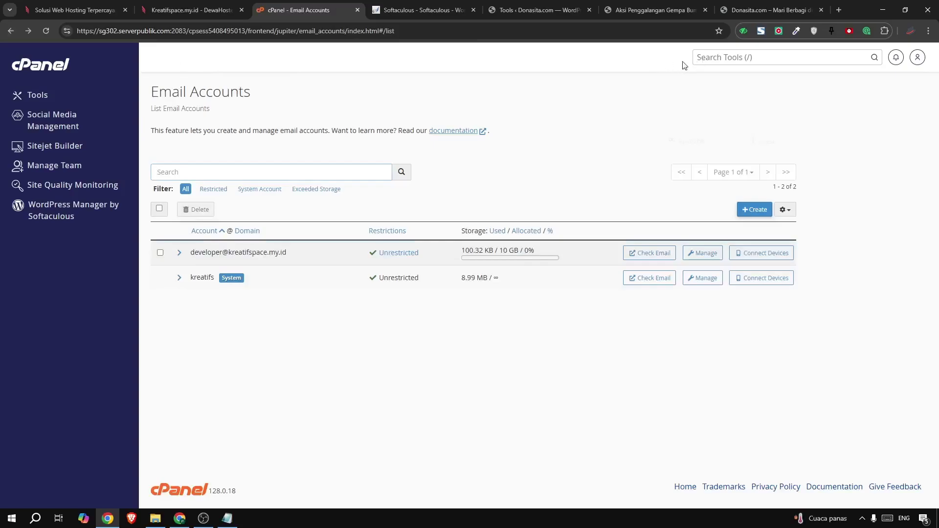
{"action": "key", "text": "/"}
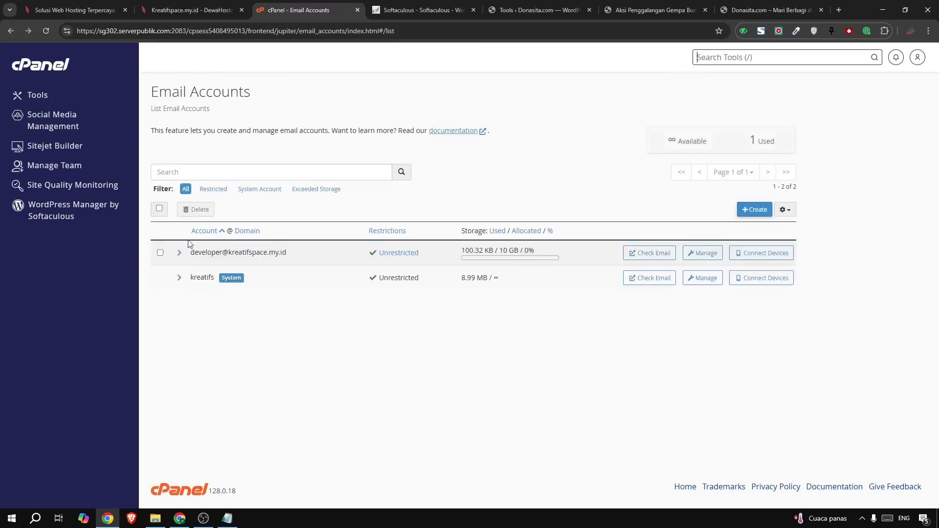
{"action": "left_click_drag", "start_coordinate": [190, 251], "coordinate": [294, 252]}
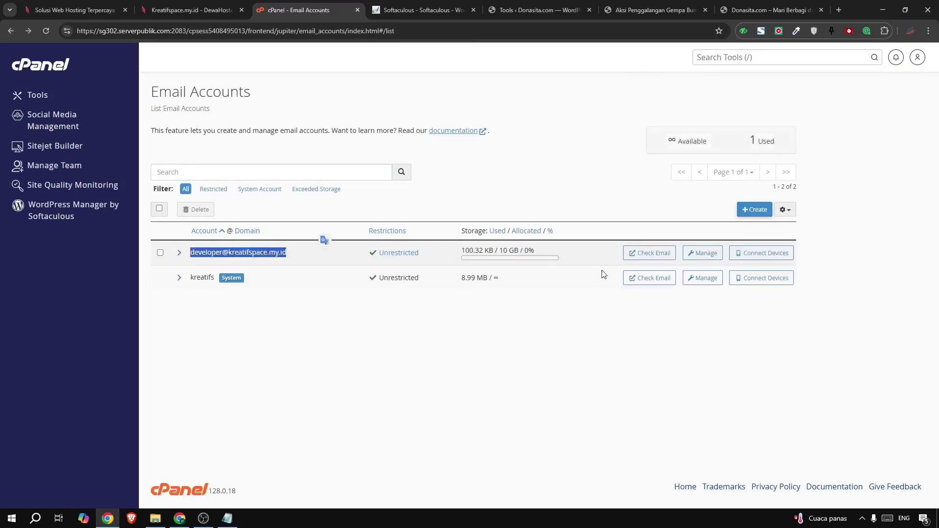
{"action": "left_click", "coordinate": [653, 253]}
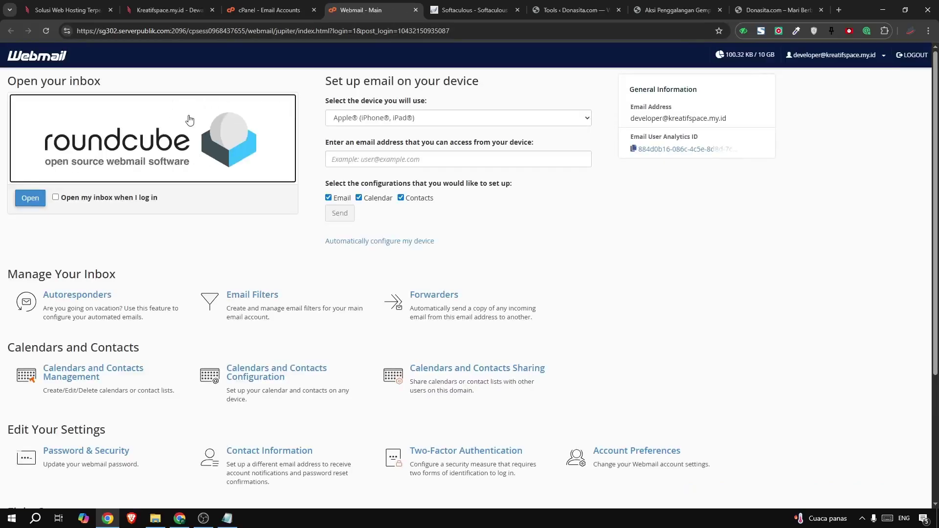
Open the Easy WP SMTP test message in the Roundcube inbox and allow its images
{"action": "left_click", "coordinate": [190, 120]}
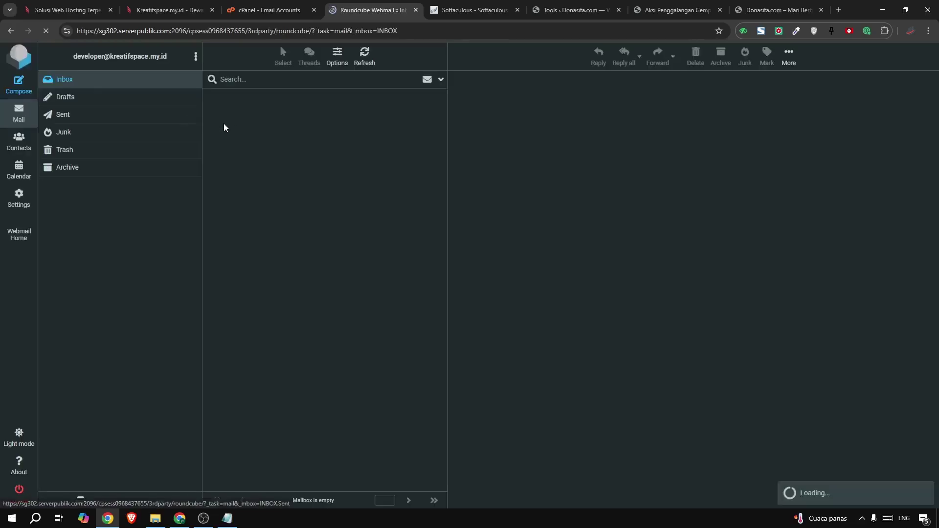
{"action": "left_click", "coordinate": [276, 106]}
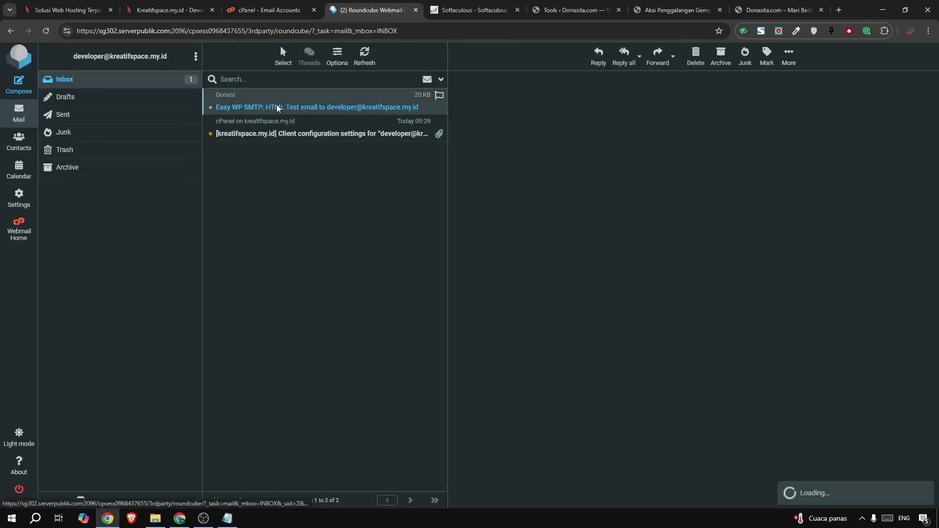
{"action": "scroll", "coordinate": [611, 265], "scroll_direction": "down", "scroll_amount": 5}
{"action": "scroll", "coordinate": [617, 272], "scroll_direction": "up", "scroll_amount": 5}
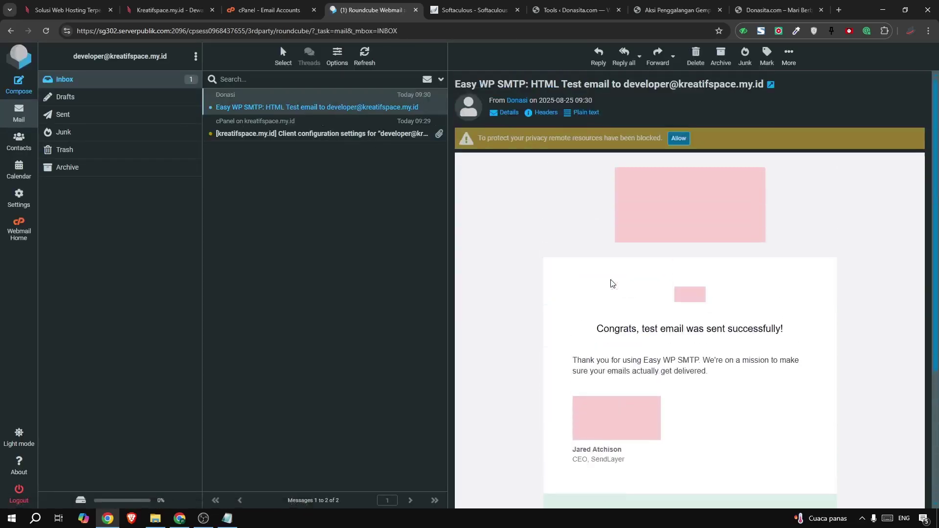
{"action": "left_click", "coordinate": [678, 139]}
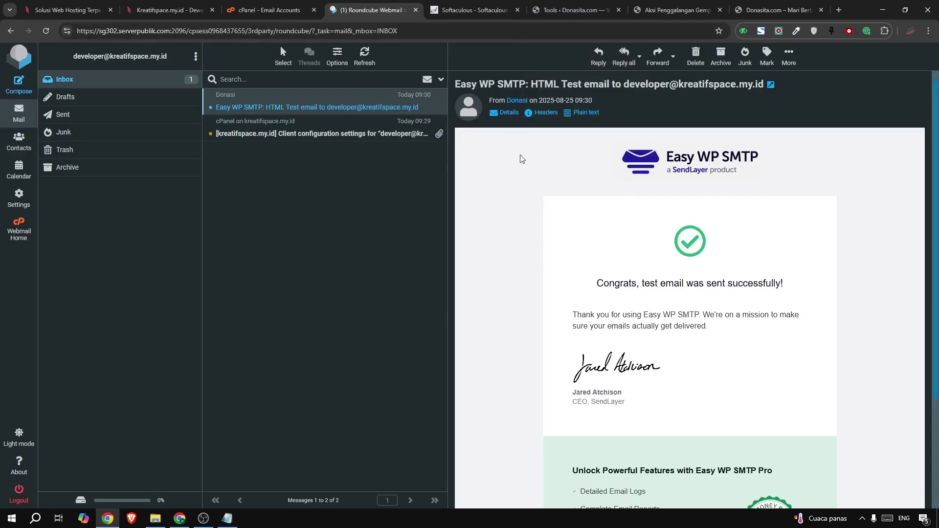
{"action": "left_click", "coordinate": [550, 11]}
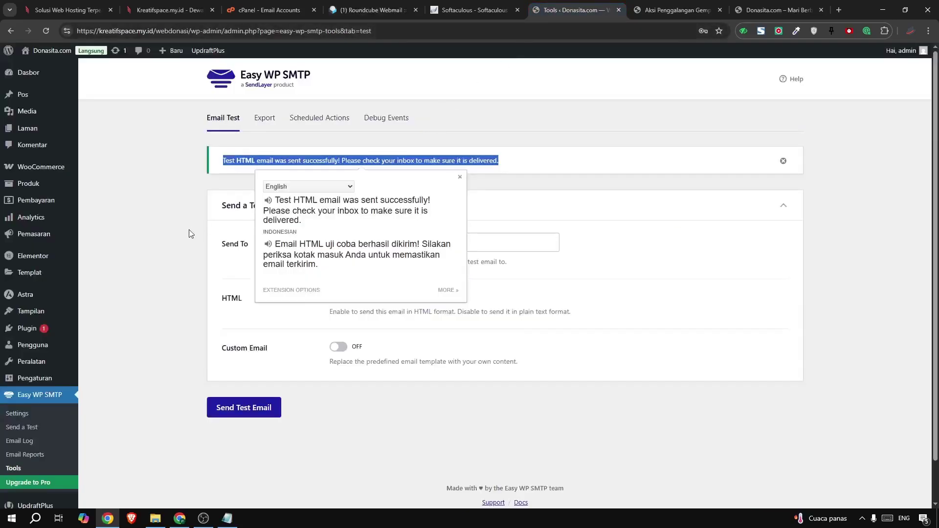
Dismiss the translation popup and reload the live Donasita.com homepage
{"action": "left_click", "coordinate": [122, 246]}
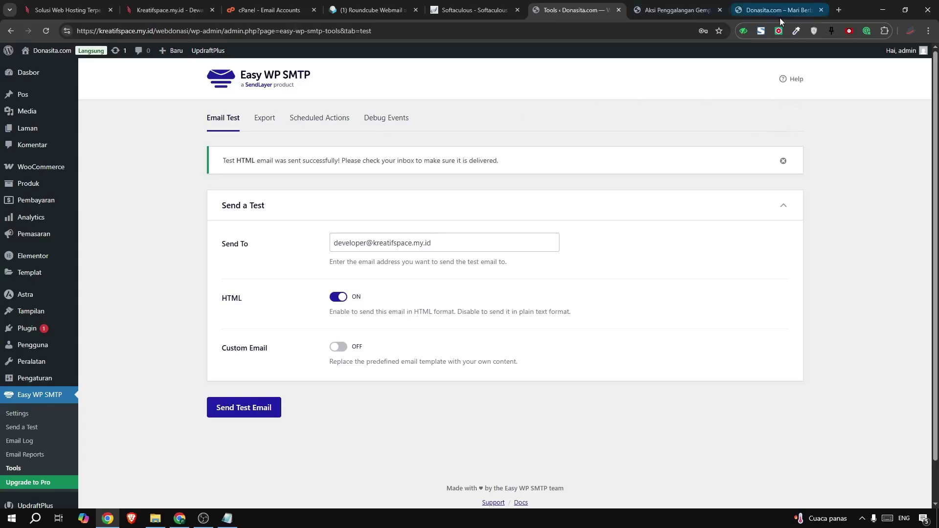
{"action": "left_click", "coordinate": [762, 2]}
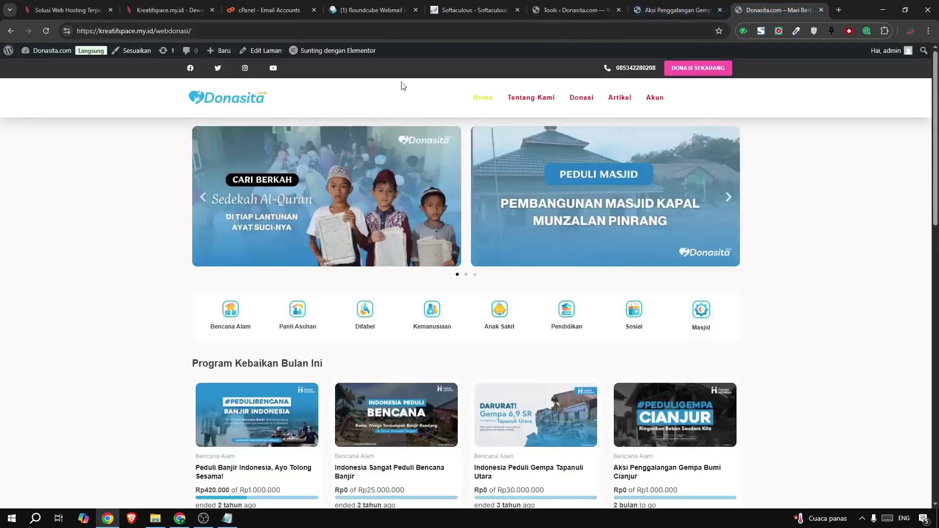
{"action": "left_click", "coordinate": [483, 98]}
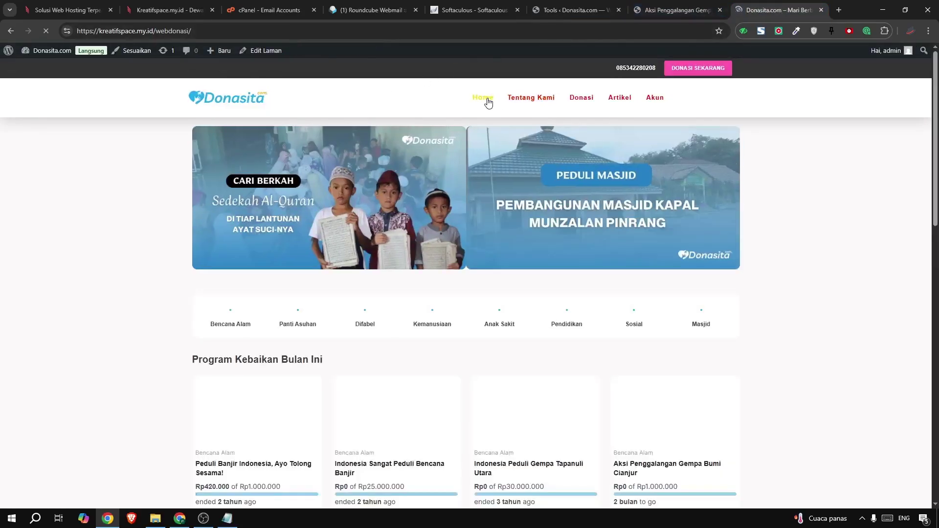
{"action": "scroll", "coordinate": [488, 102], "scroll_direction": "down", "scroll_amount": 10}
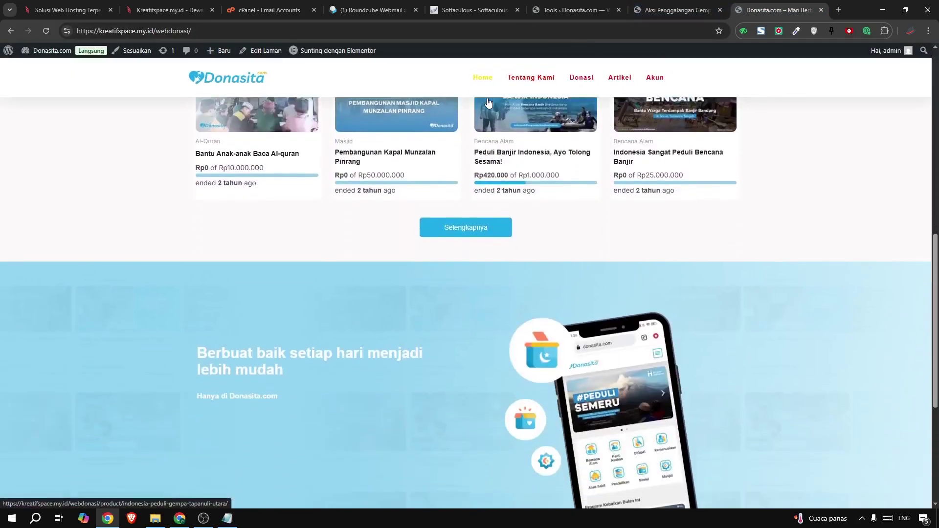
{"action": "scroll", "coordinate": [487, 102], "scroll_direction": "down", "scroll_amount": 4}
{"action": "scroll", "coordinate": [485, 128], "scroll_direction": "up", "scroll_amount": 15}
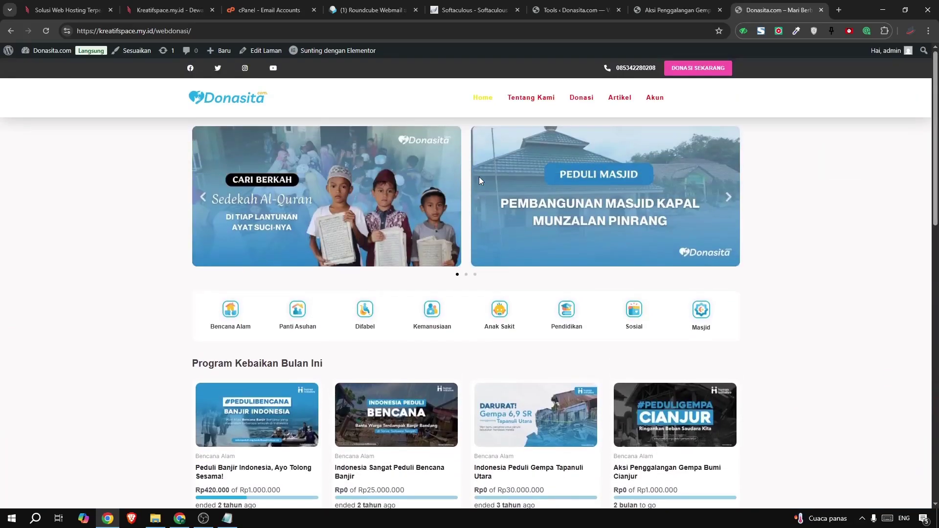
Advance the homepage slider twice and browse the Program Kebaikan Bulan Ini campaigns
{"action": "left_click", "coordinate": [728, 198]}
{"action": "left_click", "coordinate": [728, 198]}
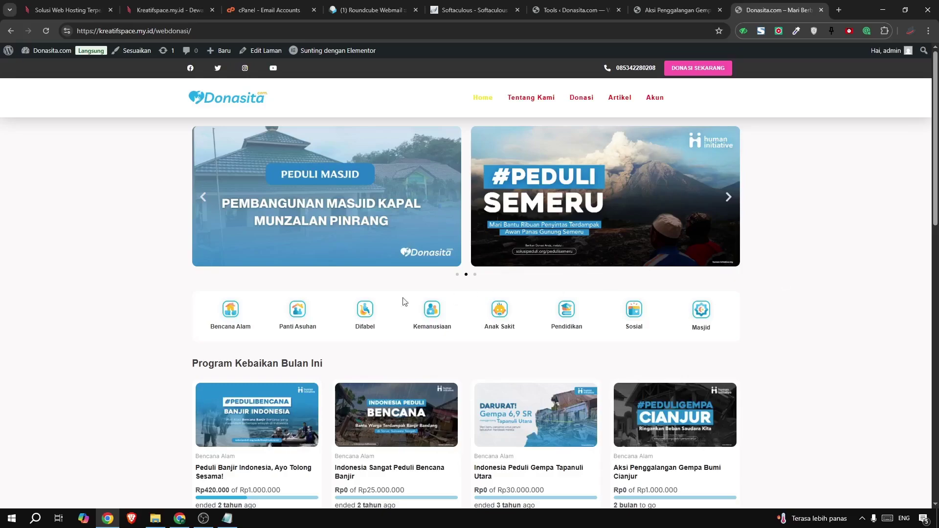
{"action": "scroll", "coordinate": [196, 284], "scroll_direction": "down", "scroll_amount": 2}
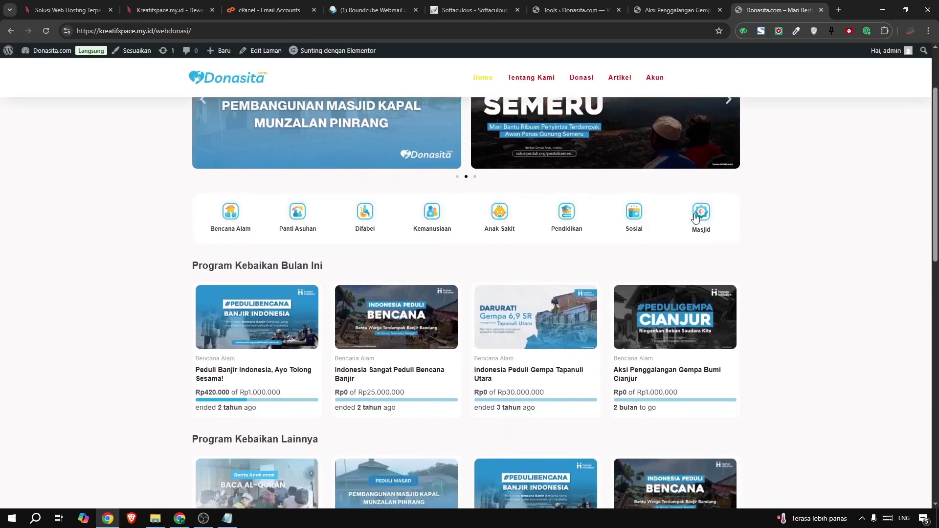
{"action": "scroll", "coordinate": [69, 289], "scroll_direction": "down", "scroll_amount": 8}
{"action": "scroll", "coordinate": [327, 318], "scroll_direction": "down", "scroll_amount": 6}
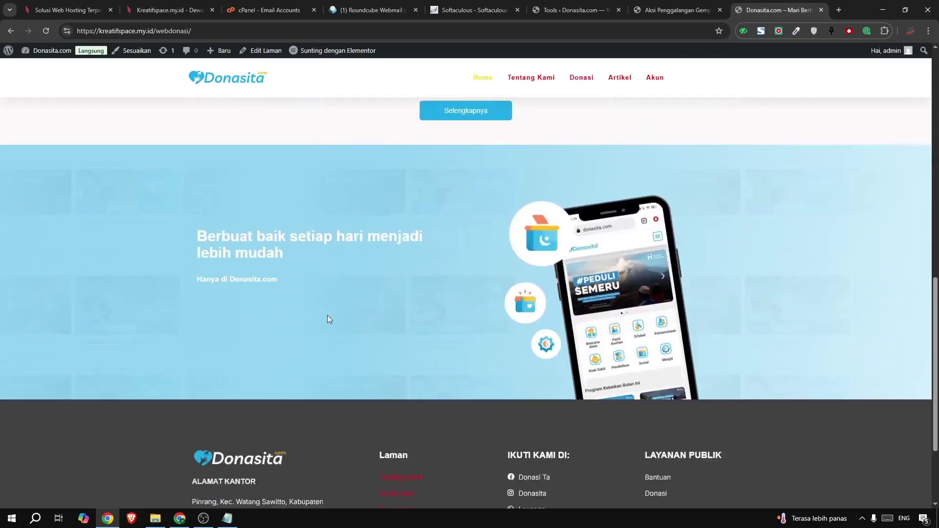
{"action": "scroll", "coordinate": [595, 329], "scroll_direction": "up", "scroll_amount": 8}
{"action": "scroll", "coordinate": [457, 135], "scroll_direction": "up", "scroll_amount": 8}
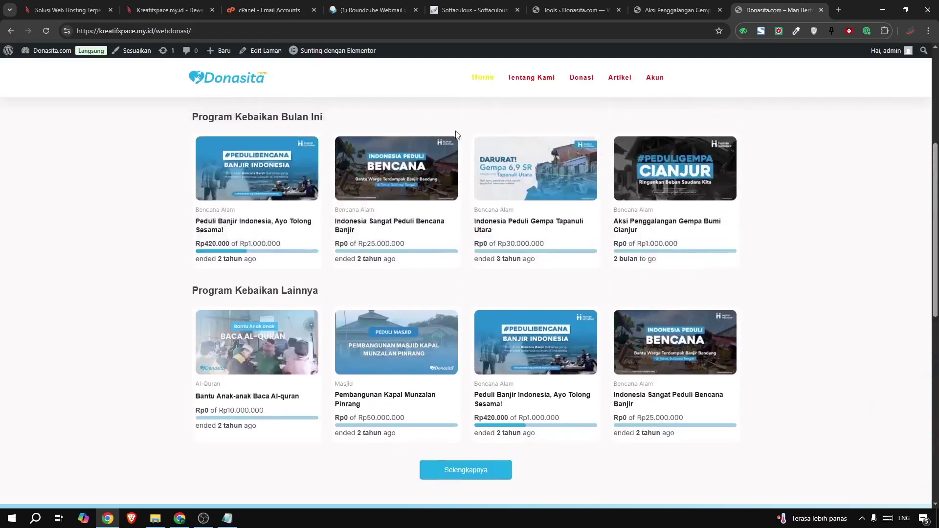